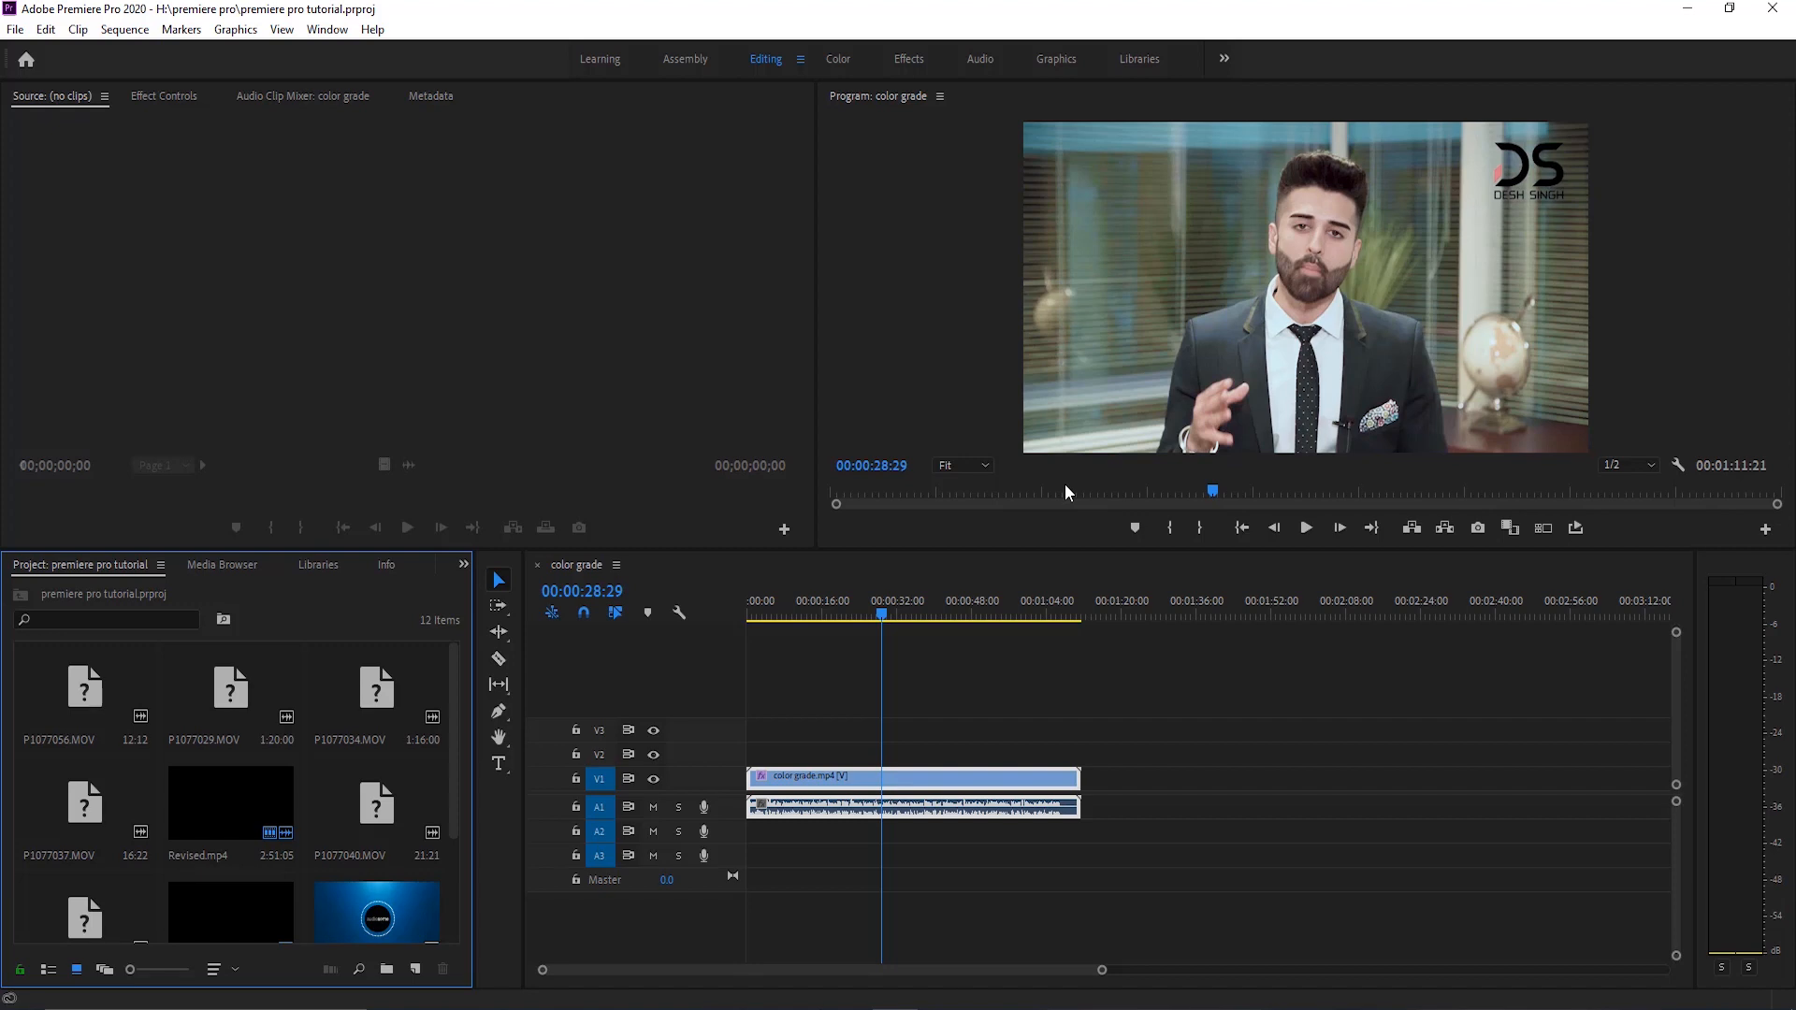
- Scrub the color grade sequence at its ending and return the playhead to the start
{"action": "left_click", "coordinate": [1028, 627]}
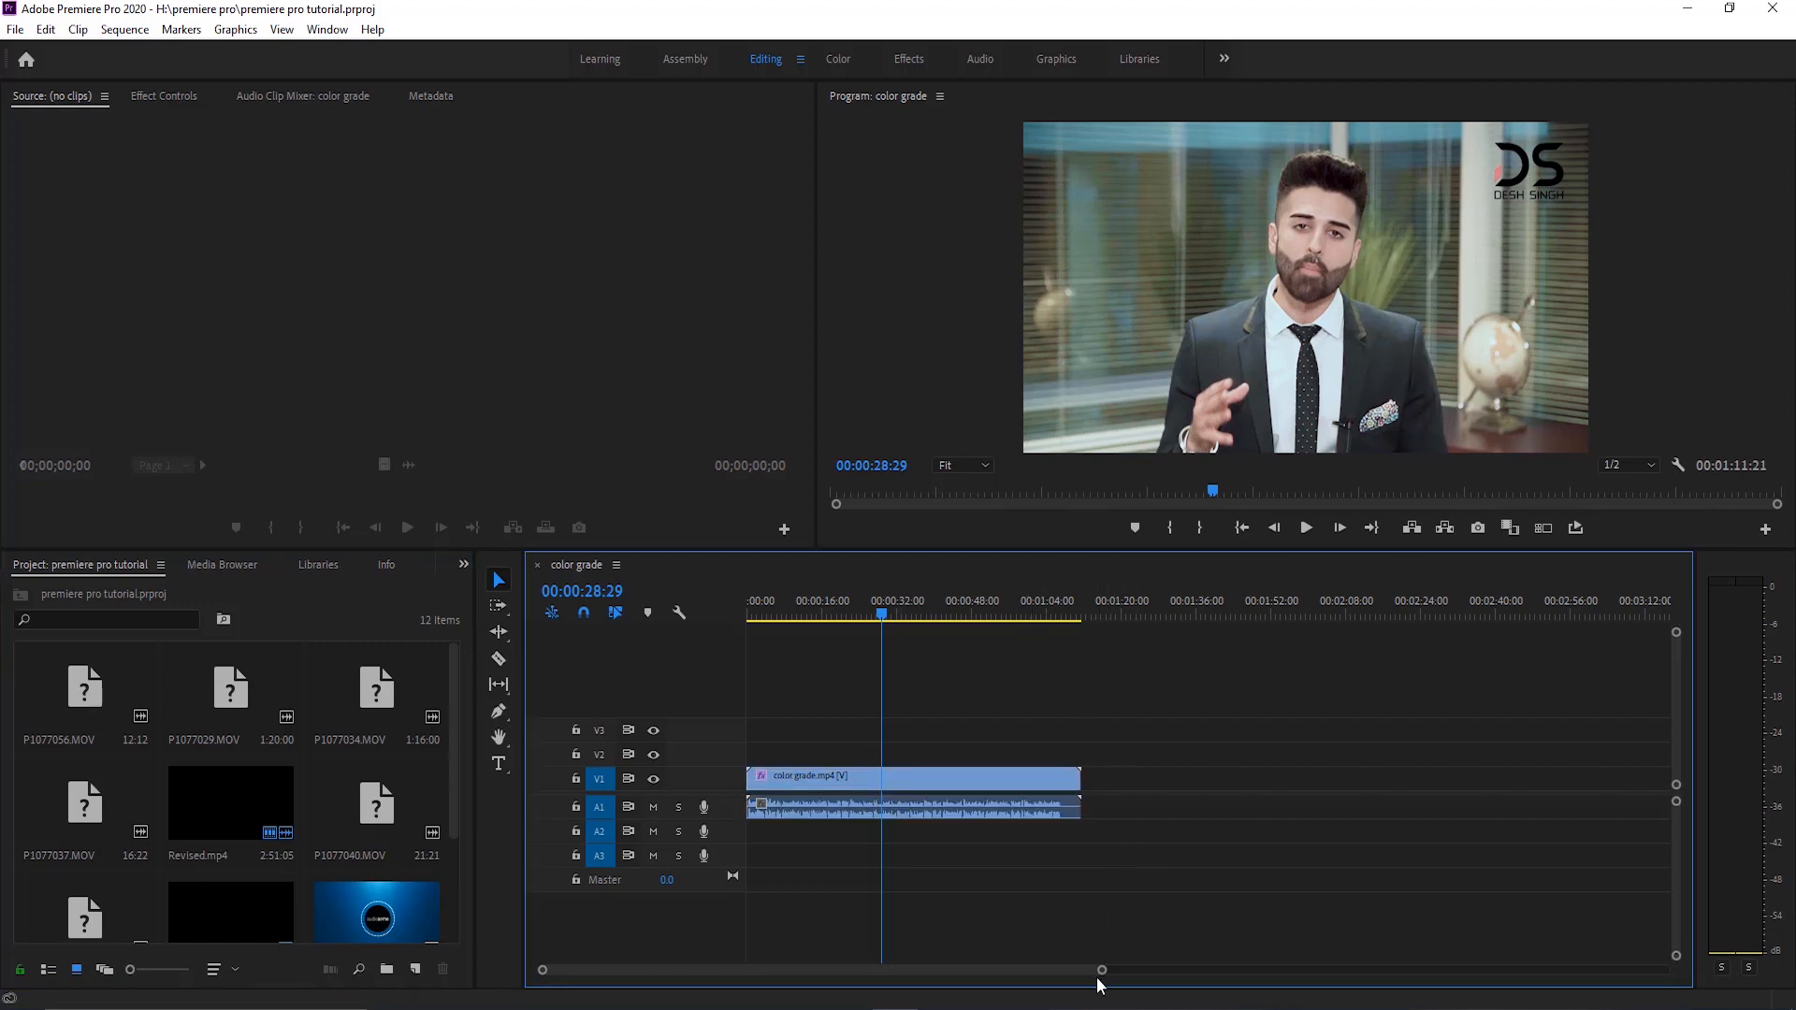
{"action": "left_click_drag", "start_coordinate": [1101, 977], "coordinate": [1045, 982]}
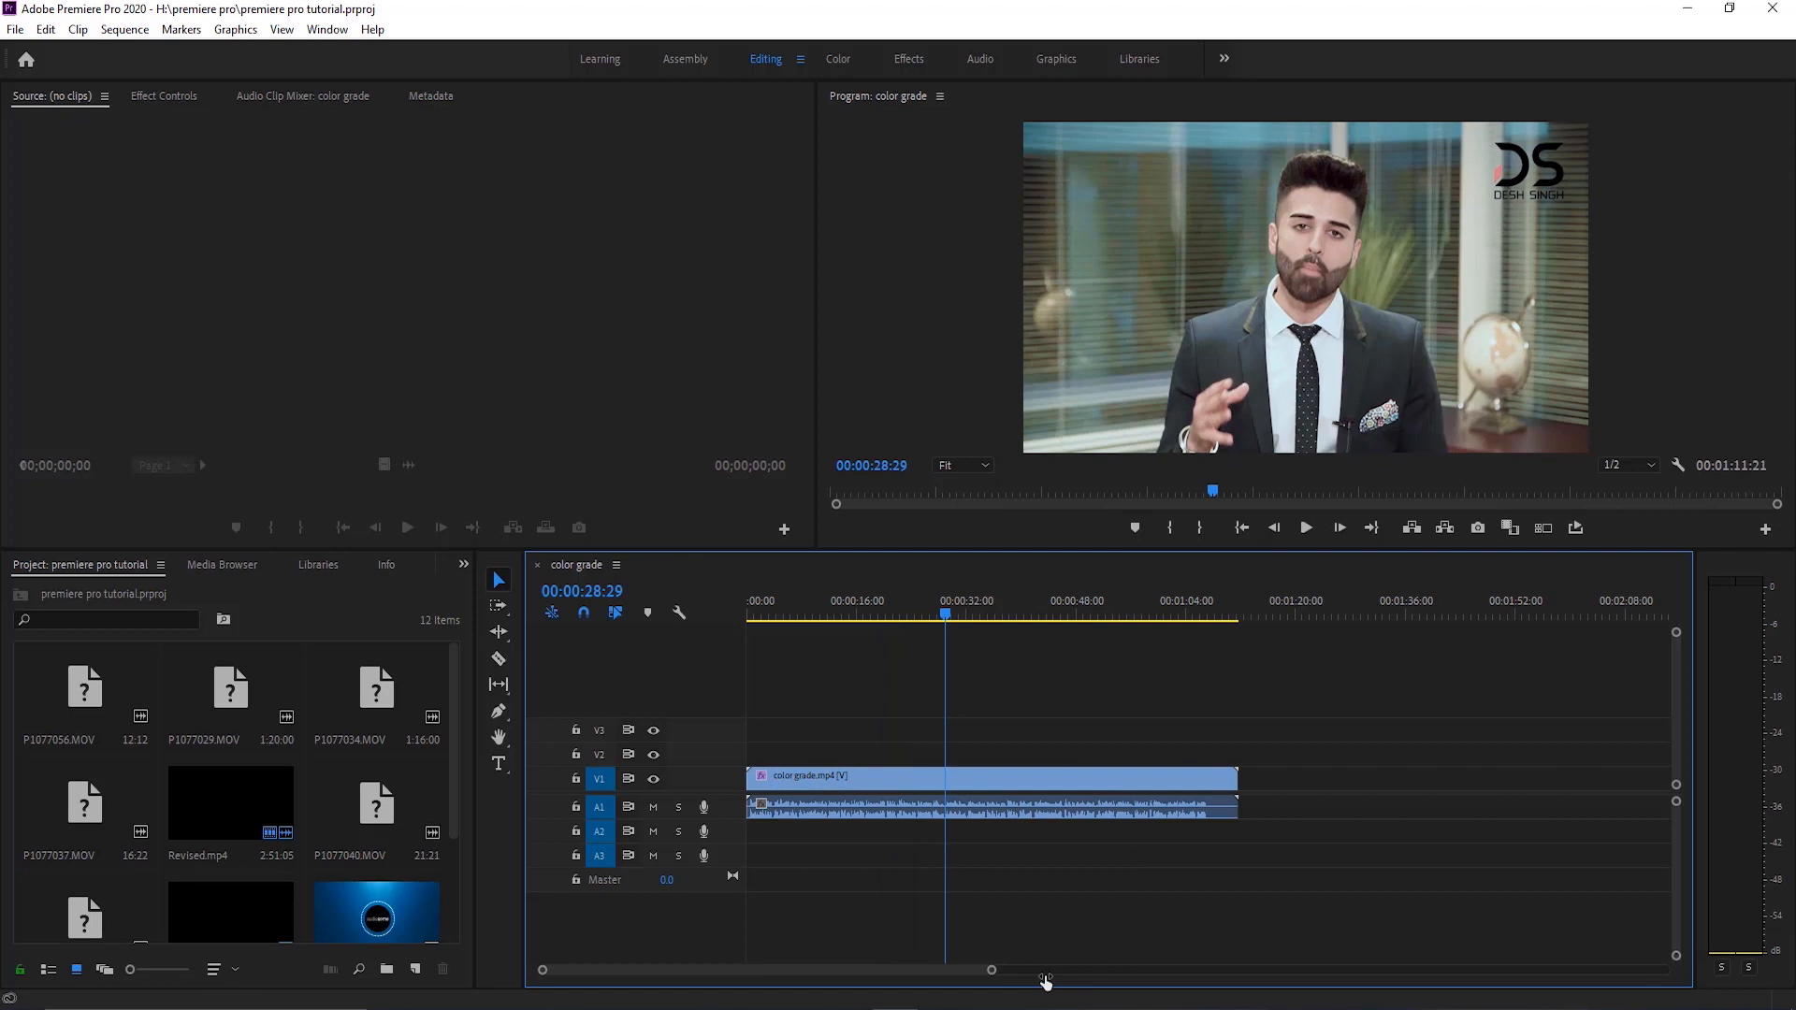
{"action": "left_click", "coordinate": [1222, 608]}
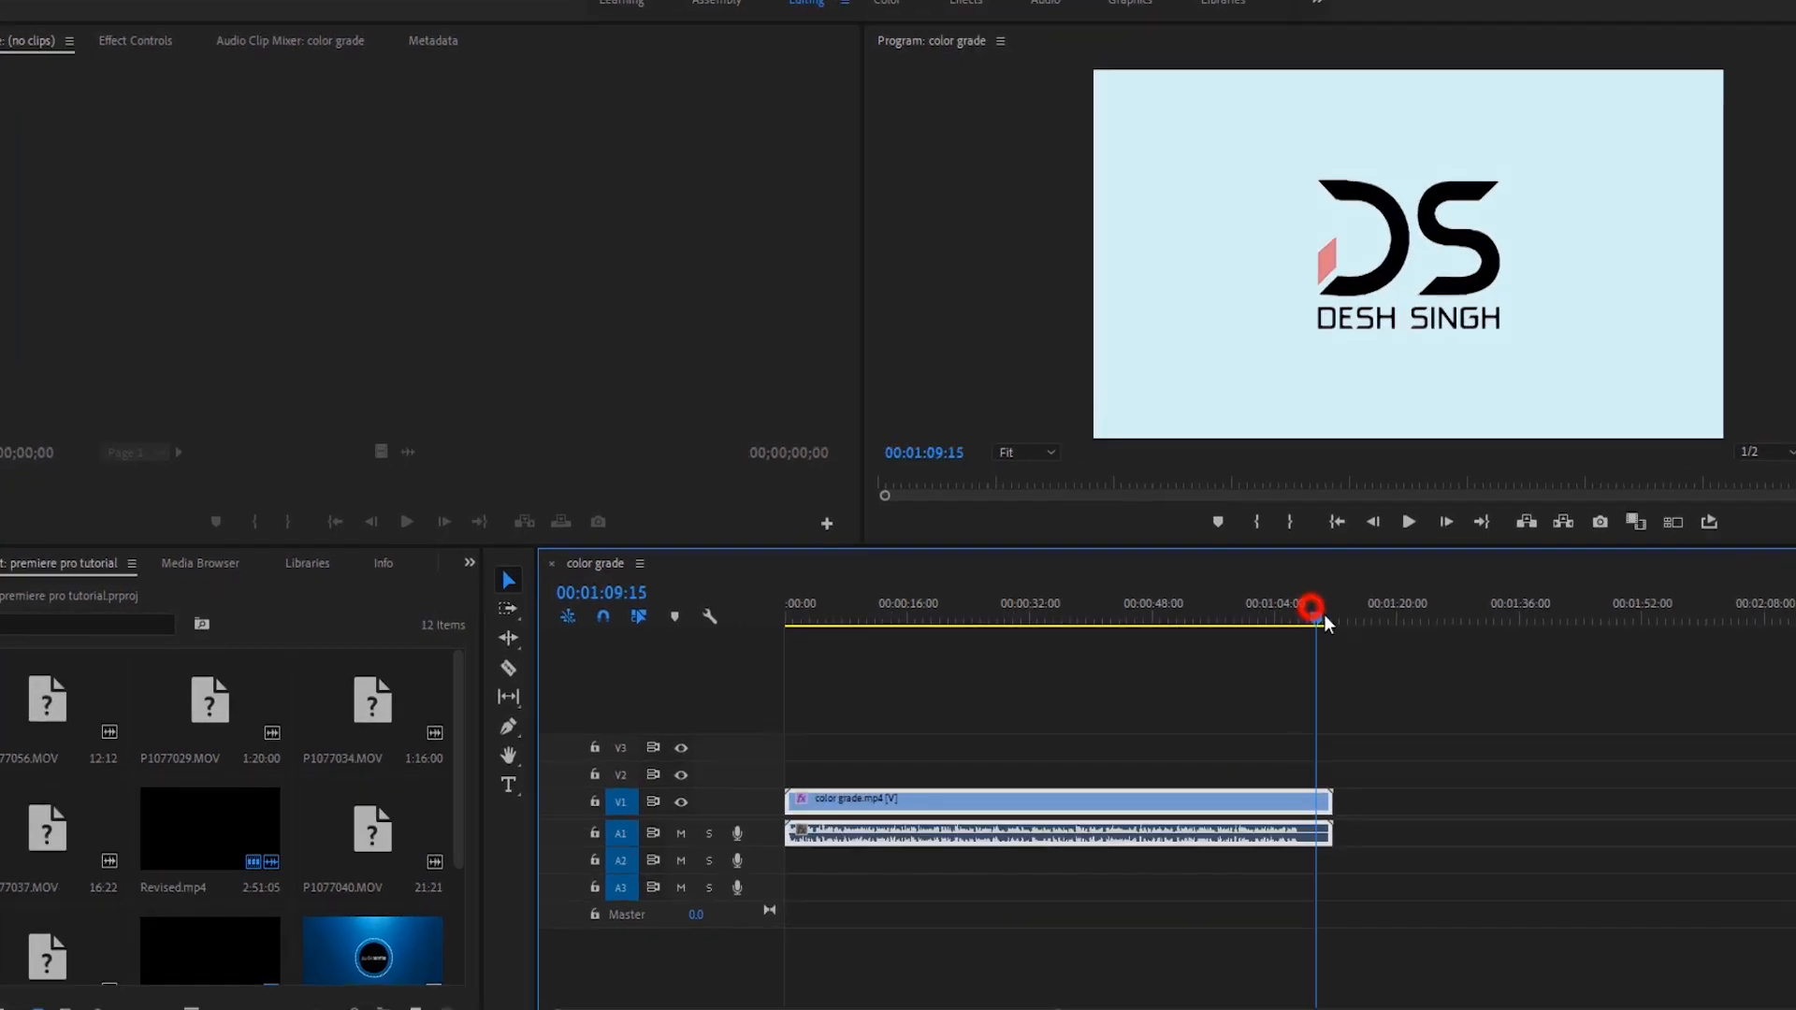
{"action": "mouse_move", "coordinate": [1325, 614]}
{"action": "left_mouse_down"}
{"action": "mouse_move", "coordinate": [1267, 619]}
{"action": "mouse_move", "coordinate": [1567, 885]}
{"action": "mouse_move", "coordinate": [776, 749]}
{"action": "mouse_move", "coordinate": [844, 740]}
{"action": "mouse_move", "coordinate": [732, 762]}
{"action": "left_mouse_up"}
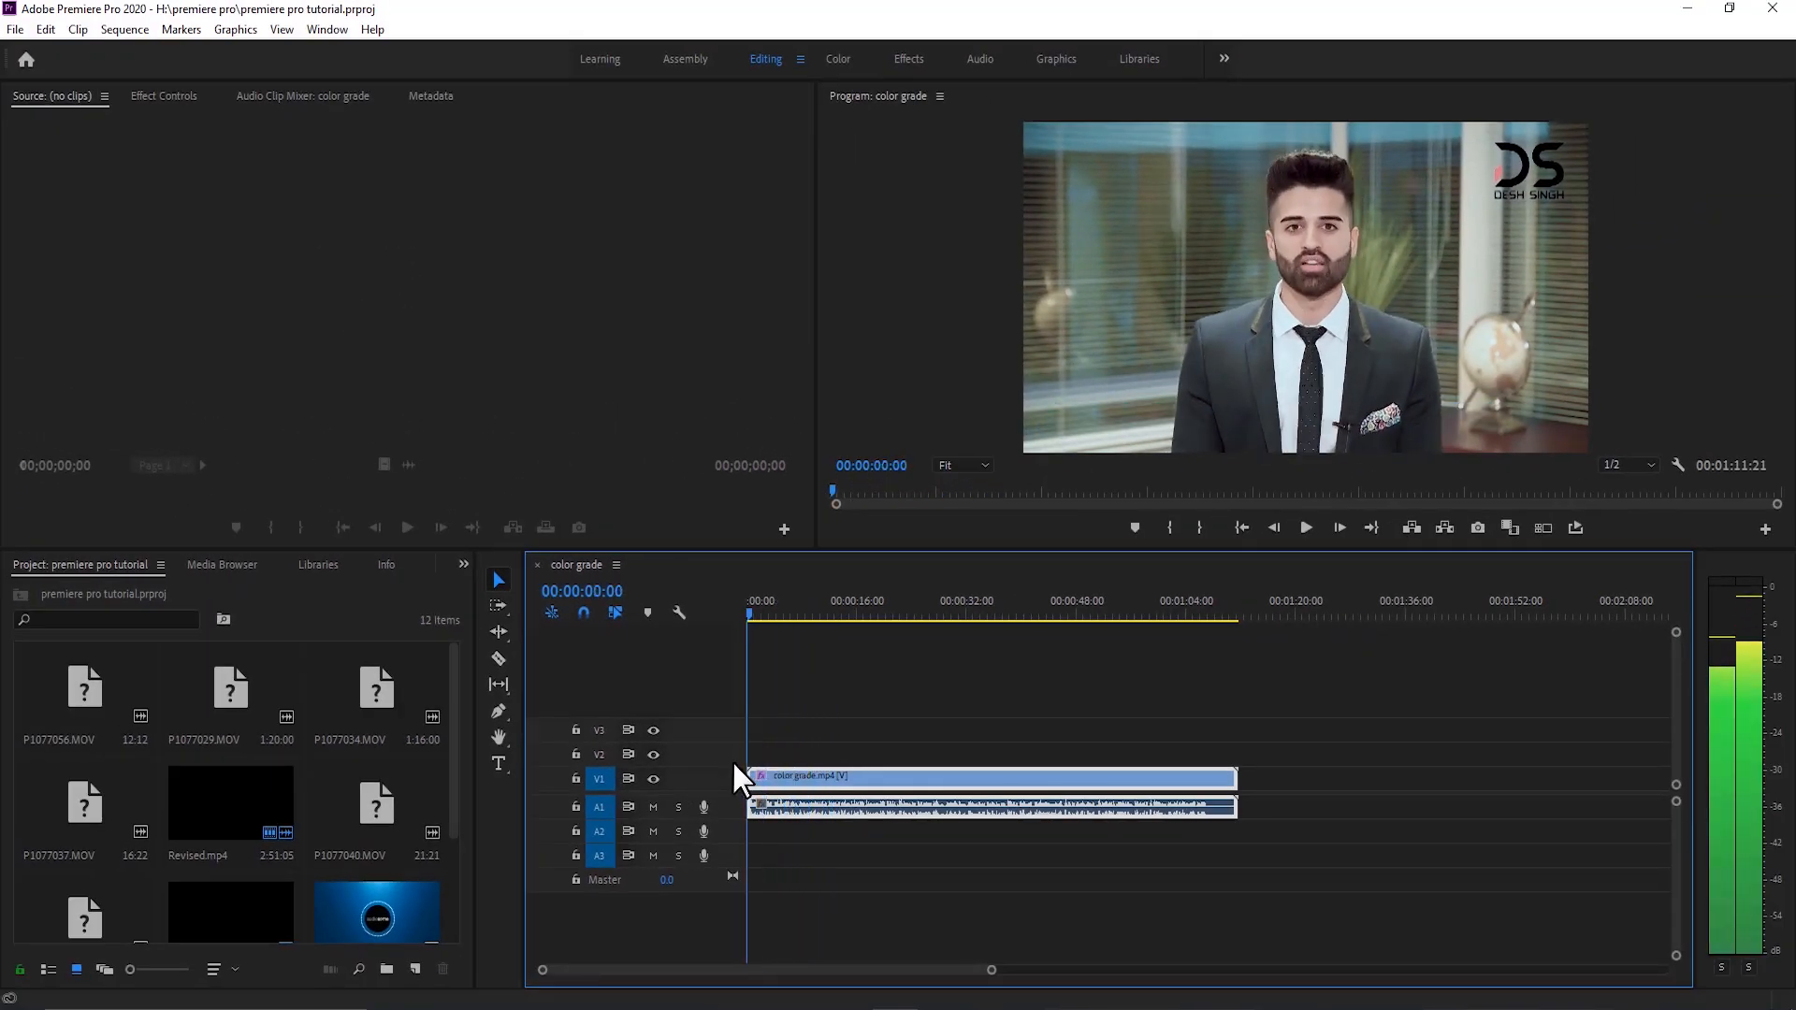
- Position the playhead at exactly 00:00:30:00 in the color grade sequence, adjusting it frame by frame
{"action": "left_click", "coordinate": [959, 614]}
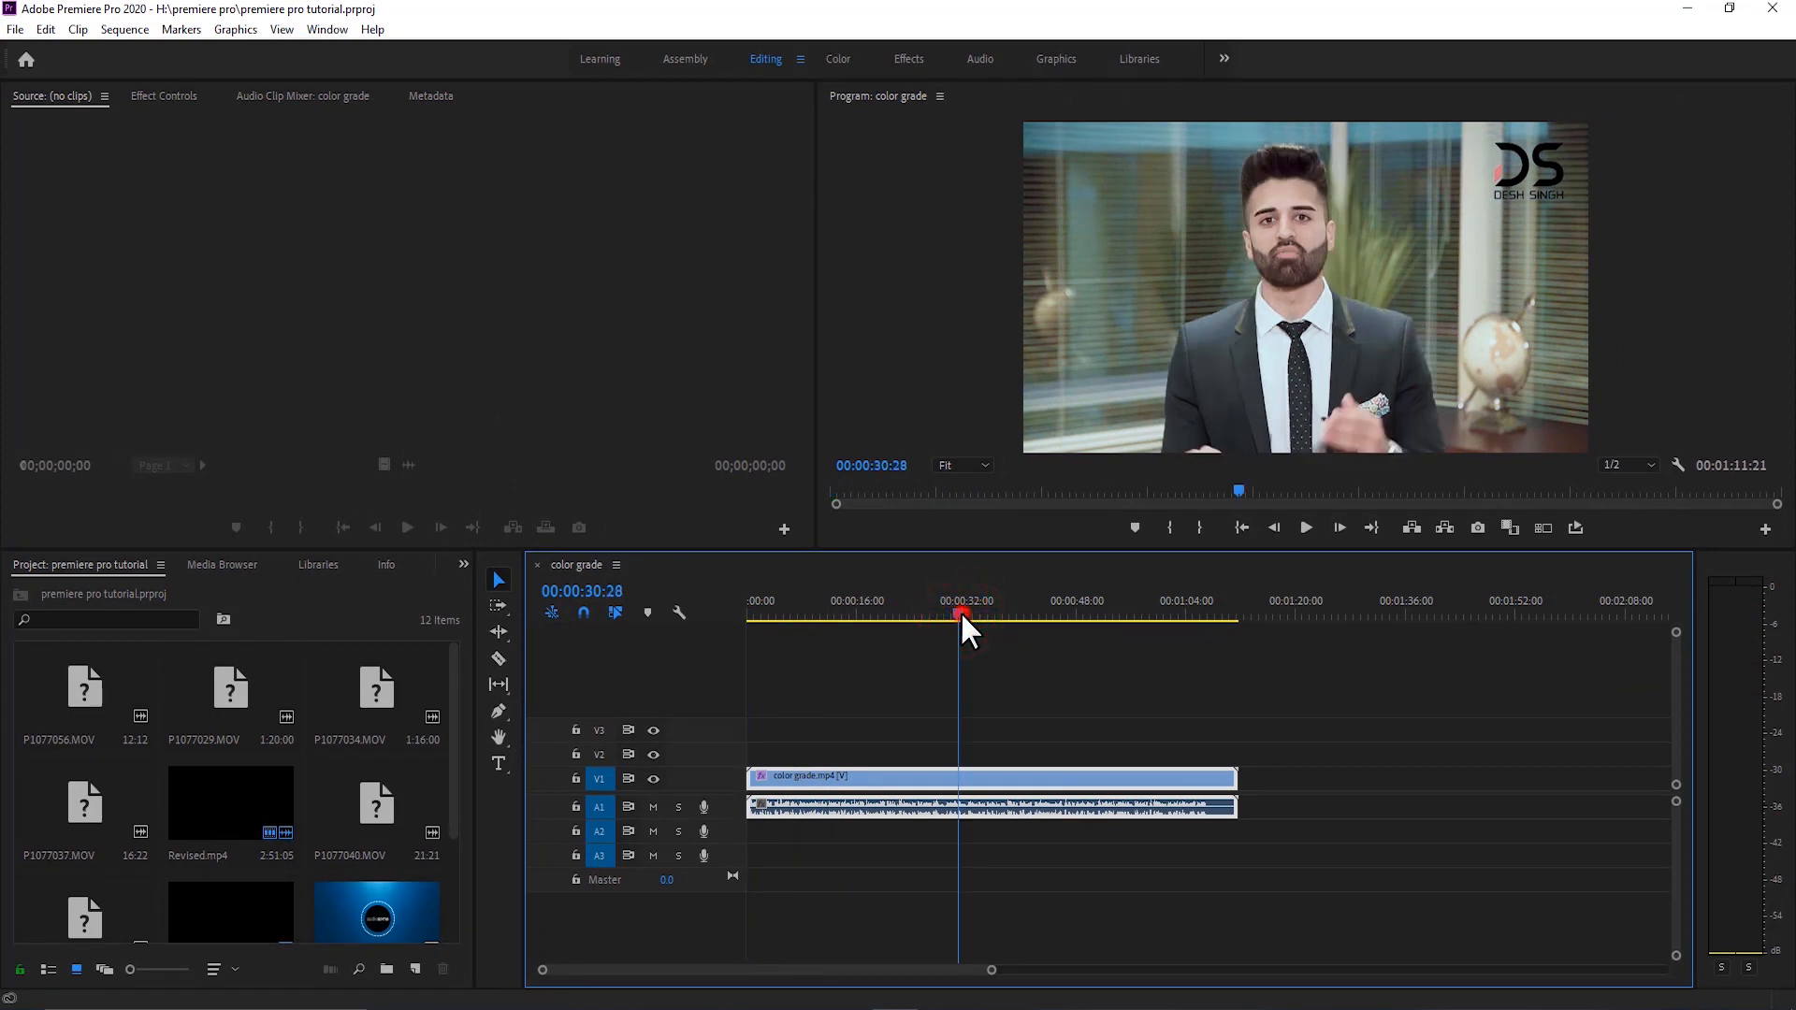
{"action": "left_click_drag", "start_coordinate": [960, 614], "coordinate": [956, 614]}
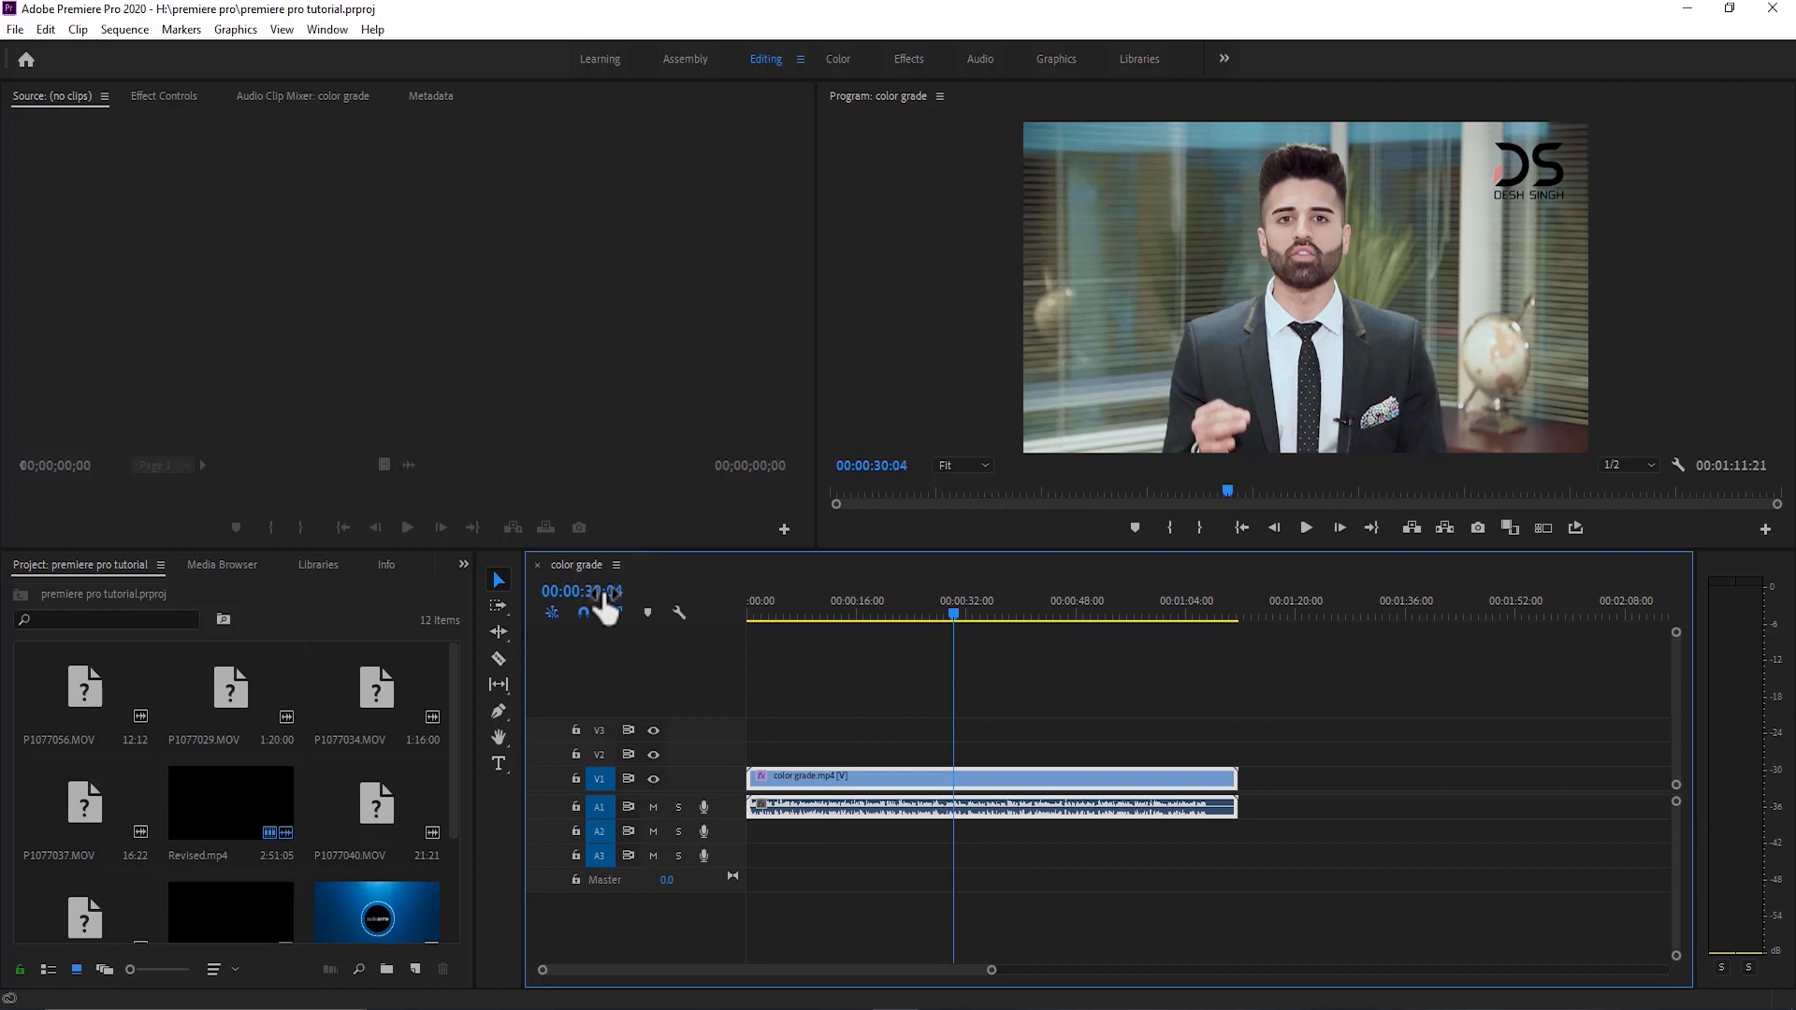
{"action": "left_click", "coordinate": [1273, 530]}
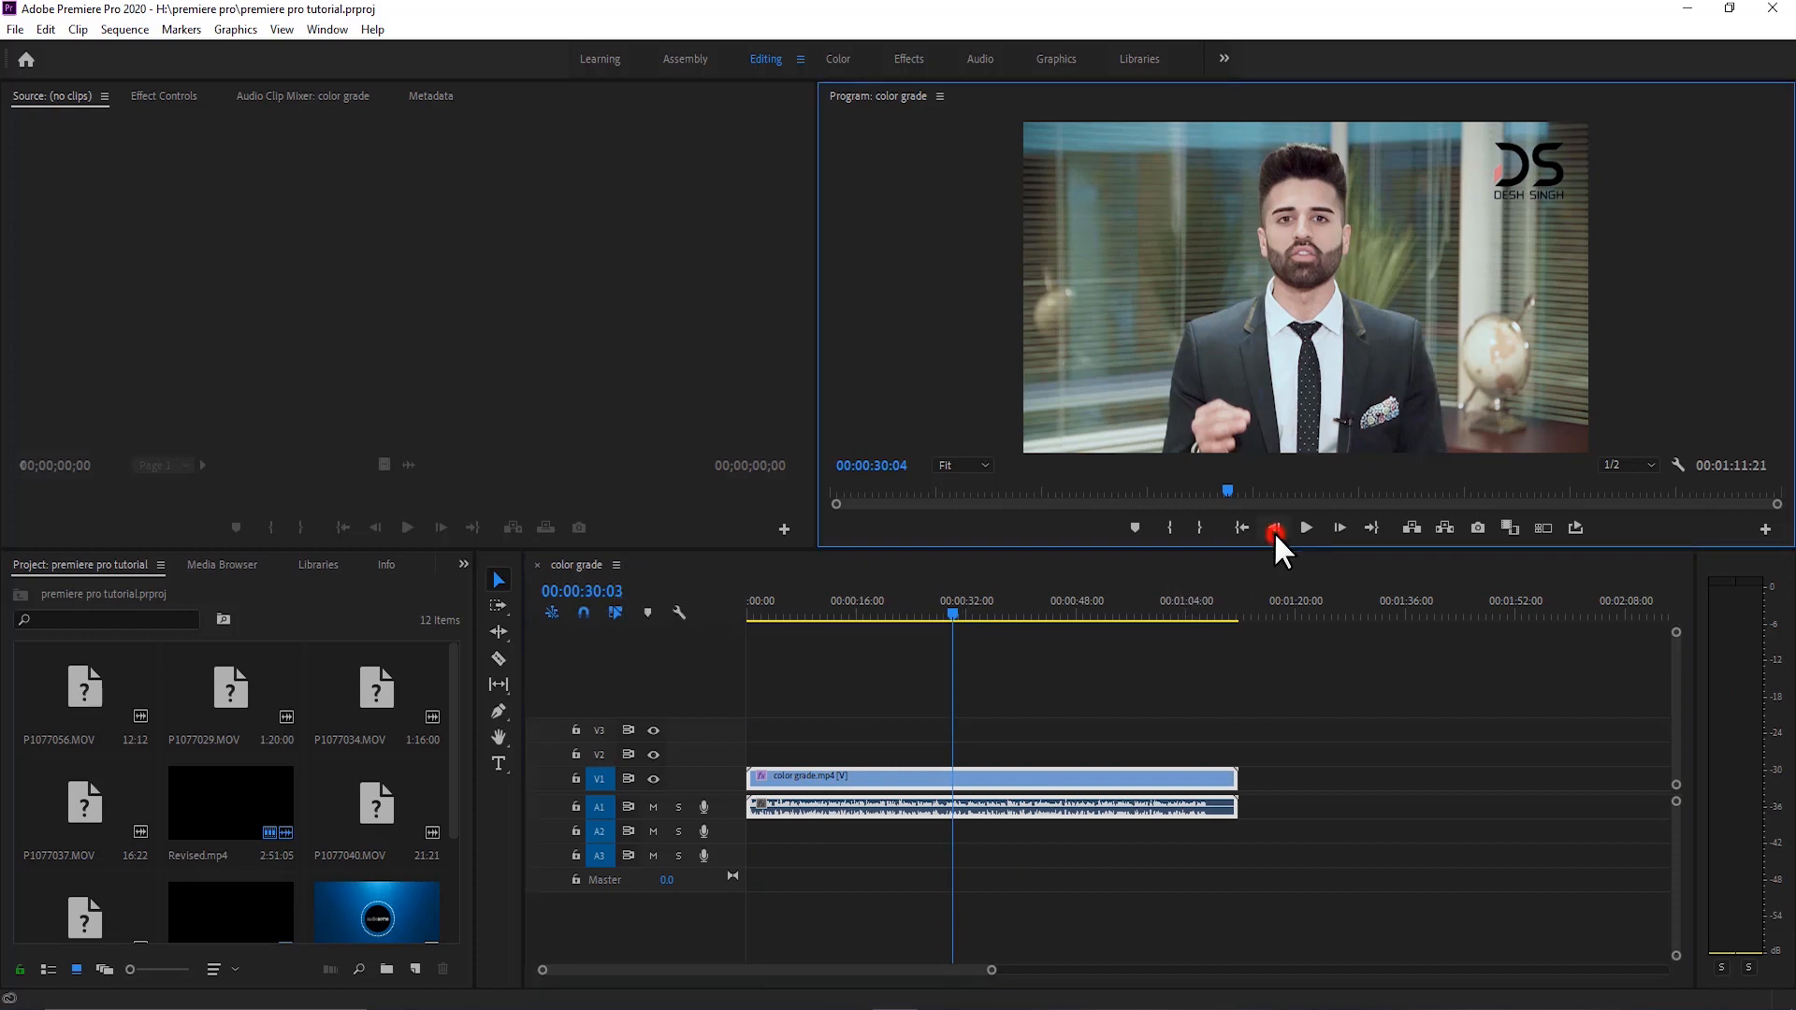
{"action": "left_click", "coordinate": [1273, 529]}
{"action": "left_click", "coordinate": [1273, 530]}
{"action": "left_click", "coordinate": [1273, 529]}
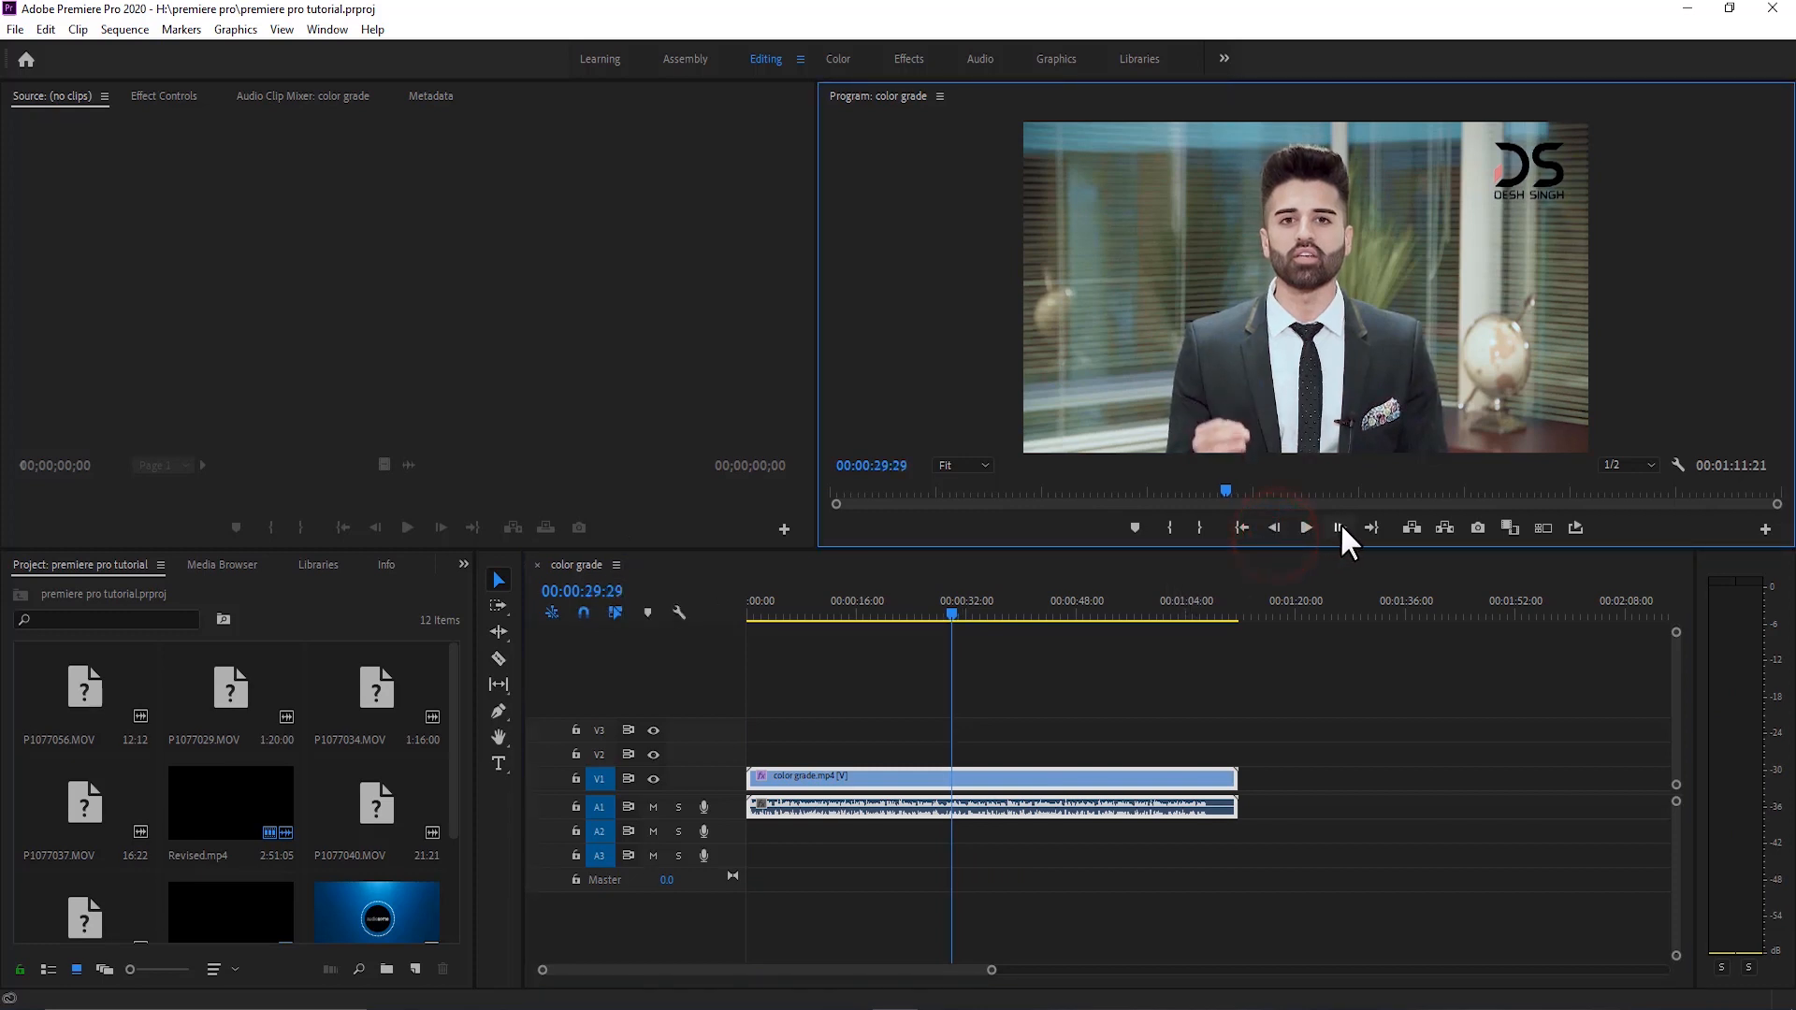
{"action": "left_click", "coordinate": [1339, 527]}
{"action": "left_click", "coordinate": [1340, 528]}
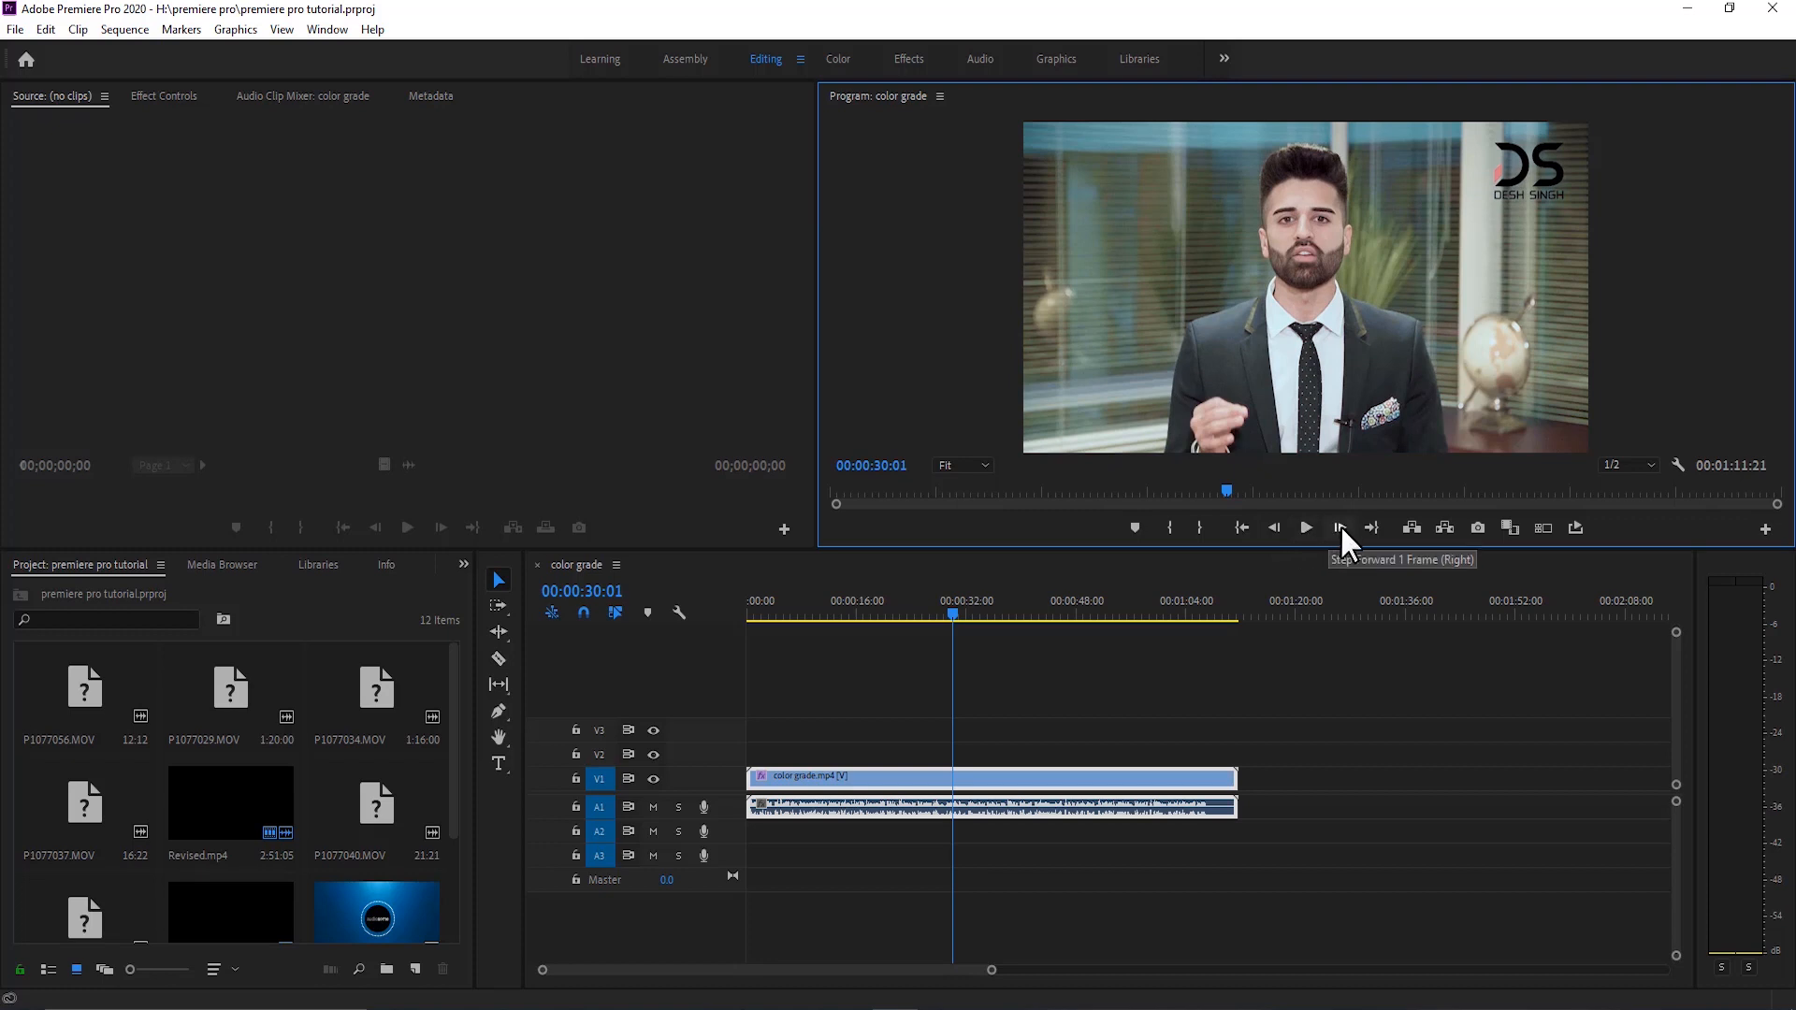
{"action": "left_click", "coordinate": [1273, 530]}
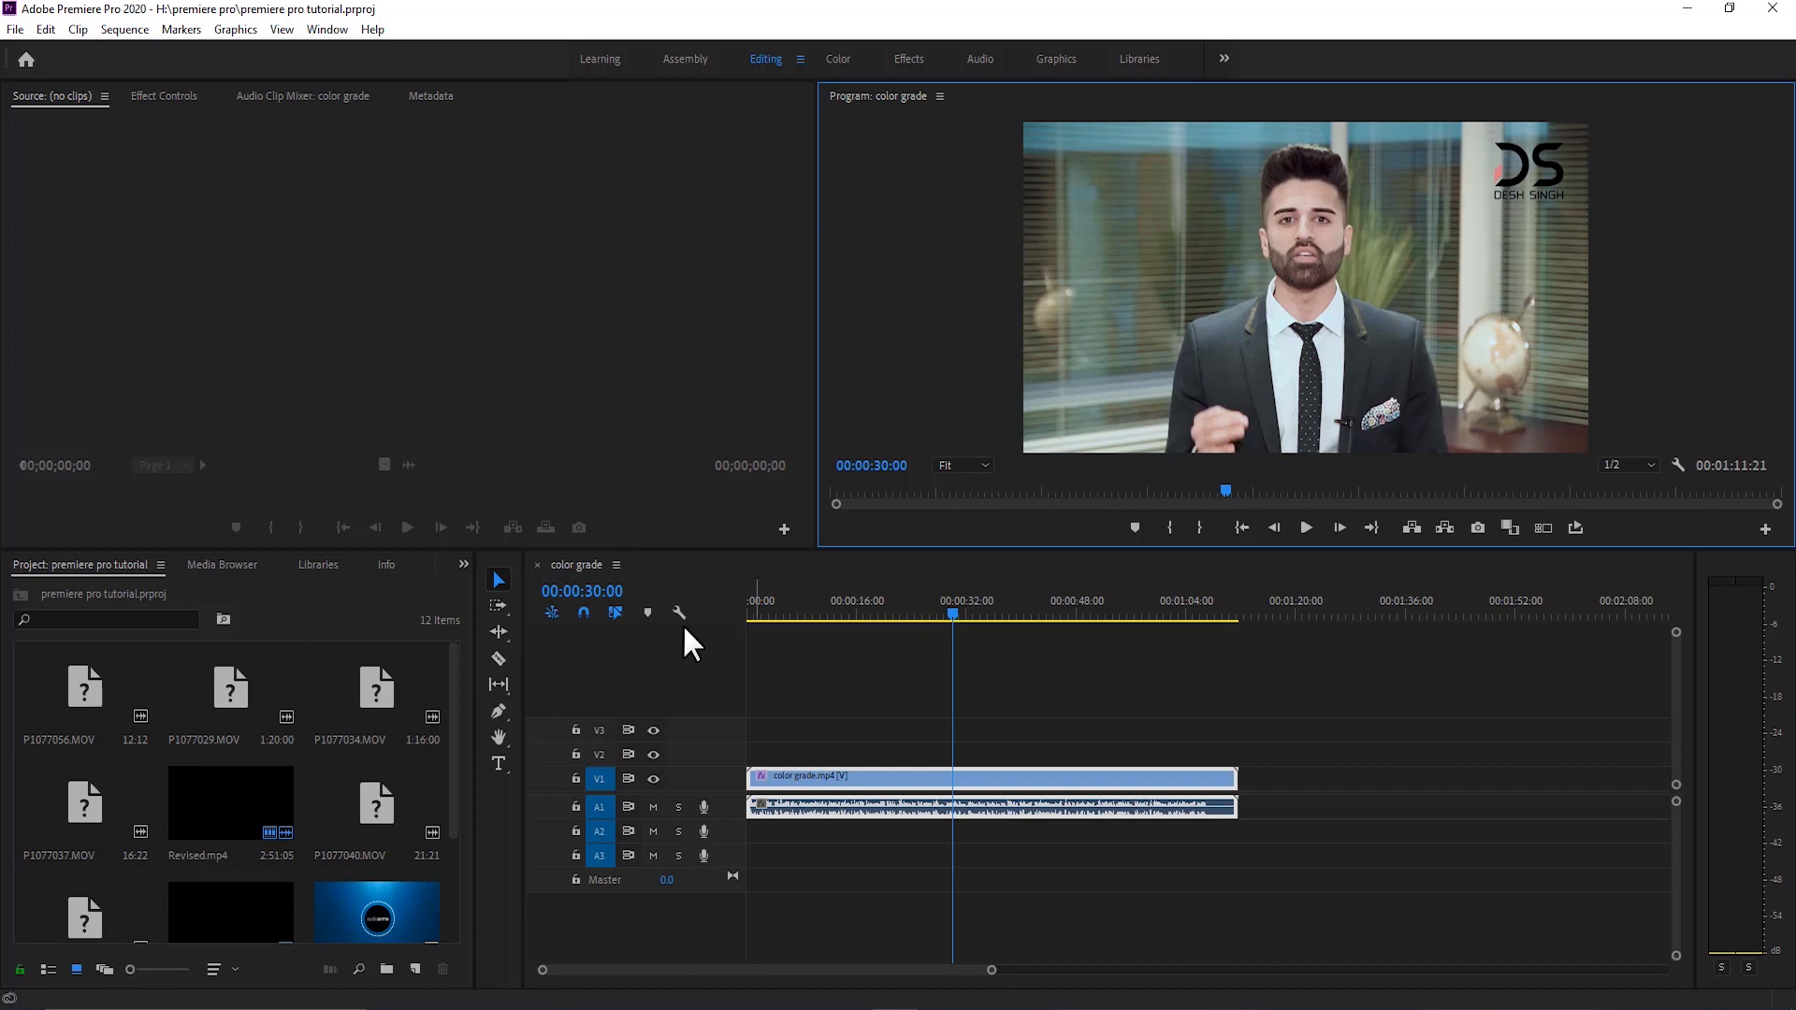
- Mark an Out point on the sequence at 00:00:30:00
{"action": "left_click", "coordinate": [918, 698]}
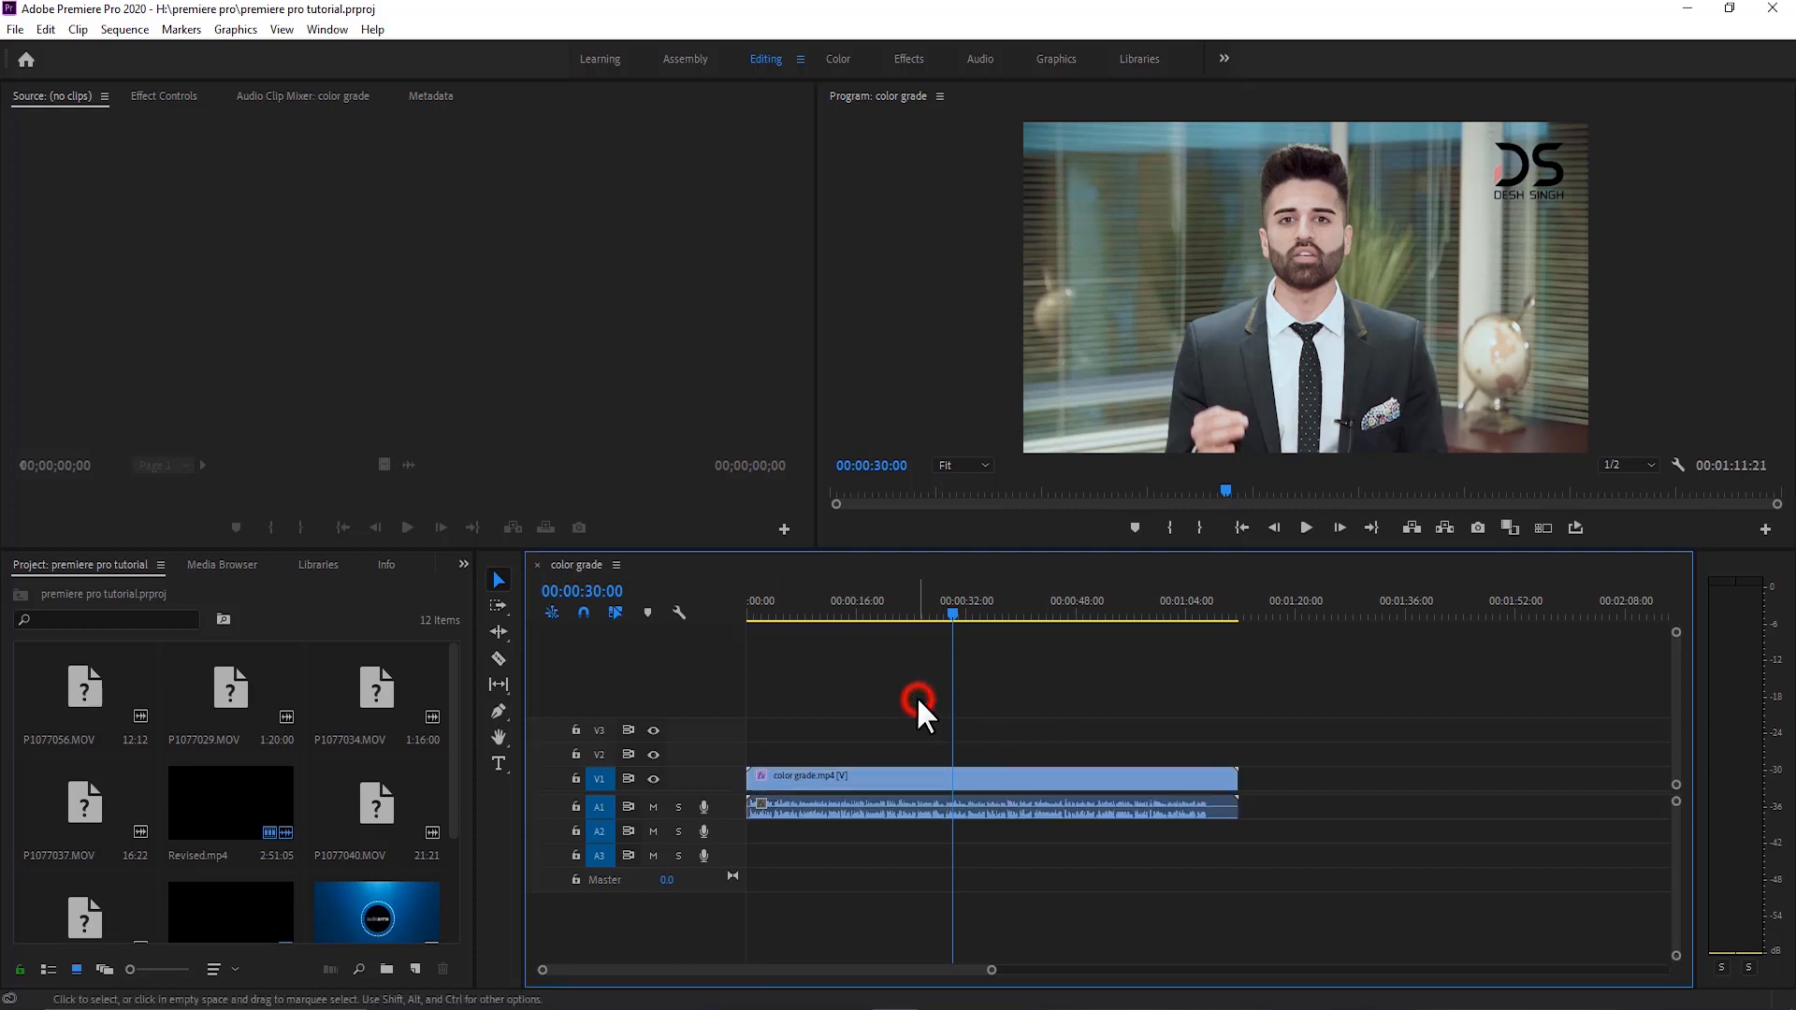
{"action": "right_click", "coordinate": [951, 594]}
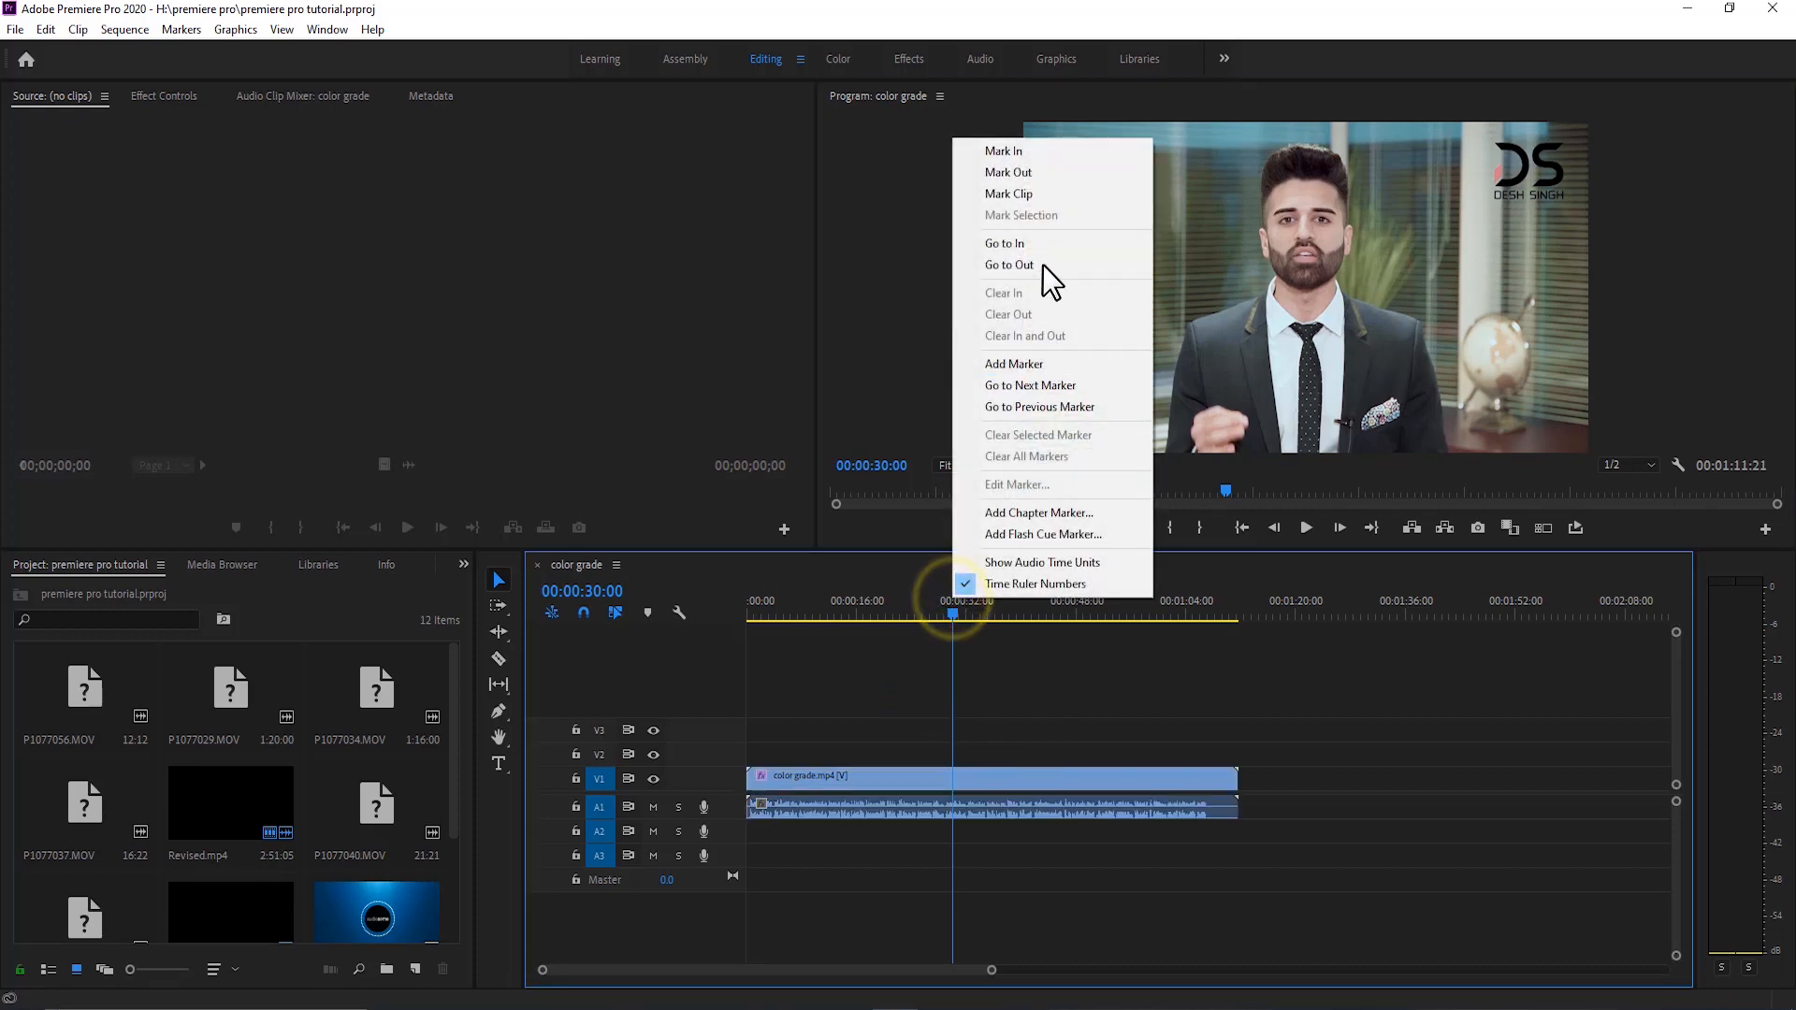
{"action": "left_click", "coordinate": [1046, 174]}
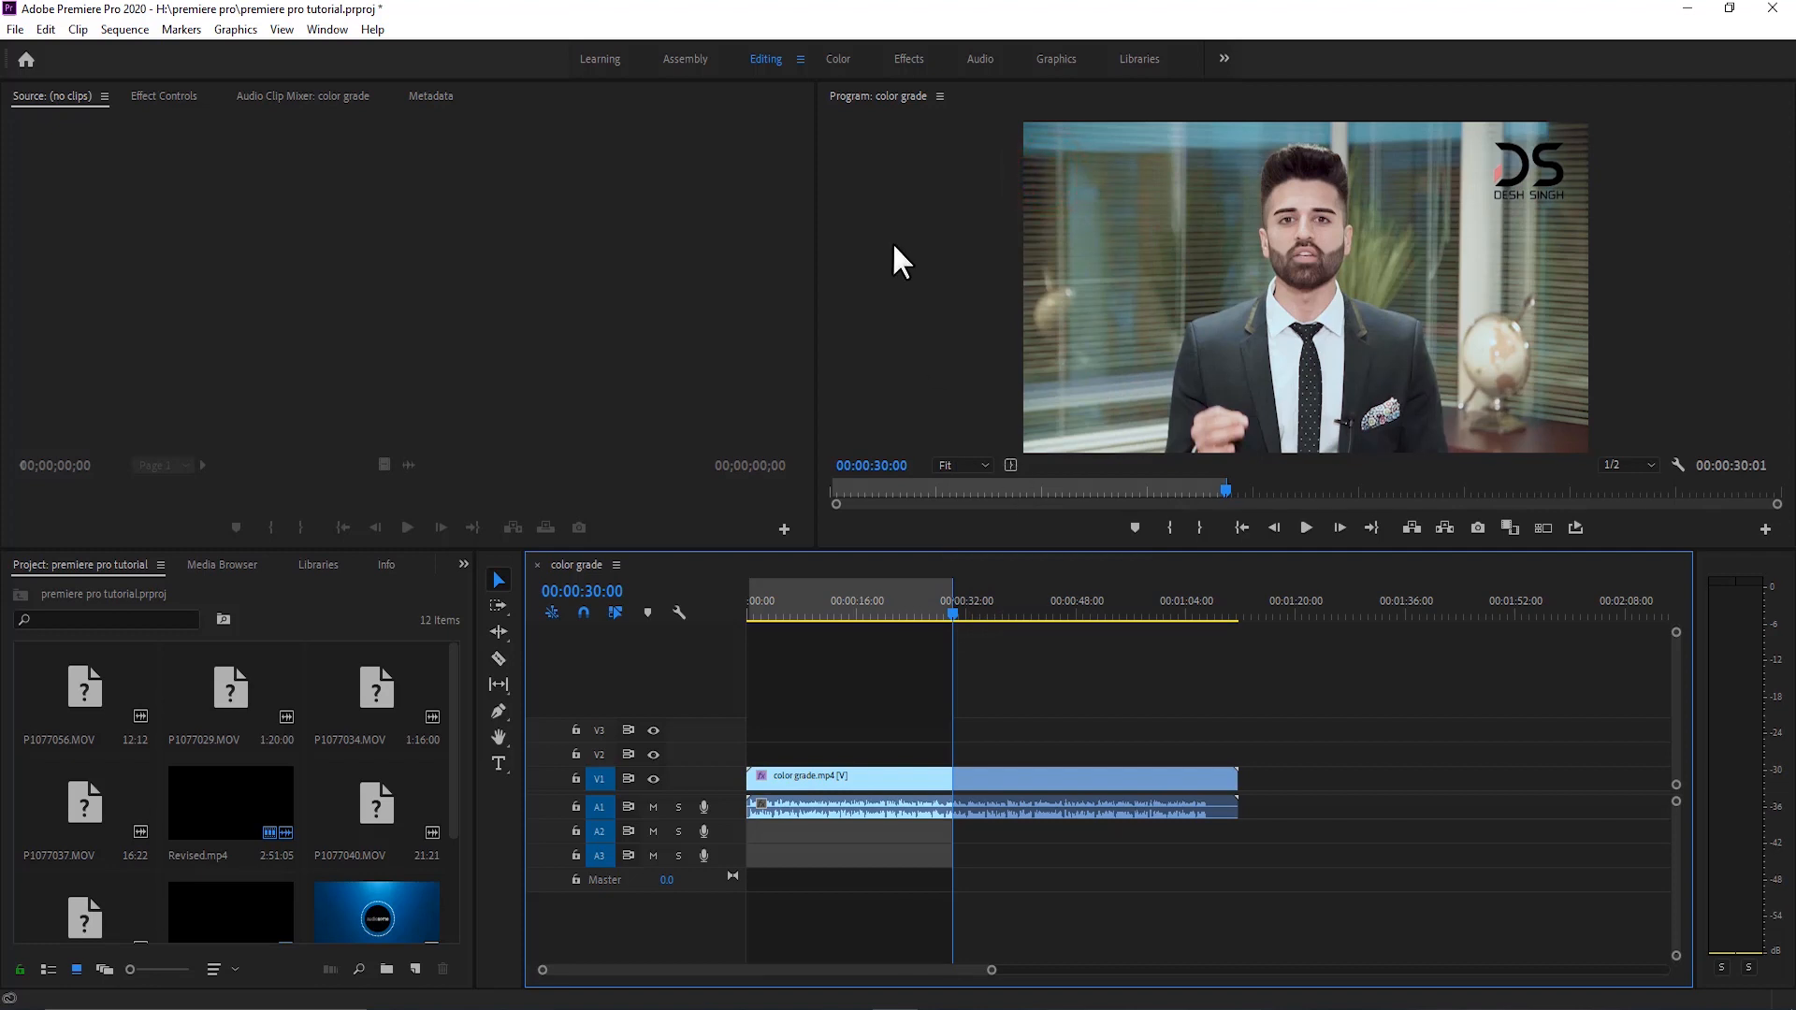
- Move the playhead from the sequence start to 00:00:07:15 and mark the In point there
{"action": "key", "text": "Home"}
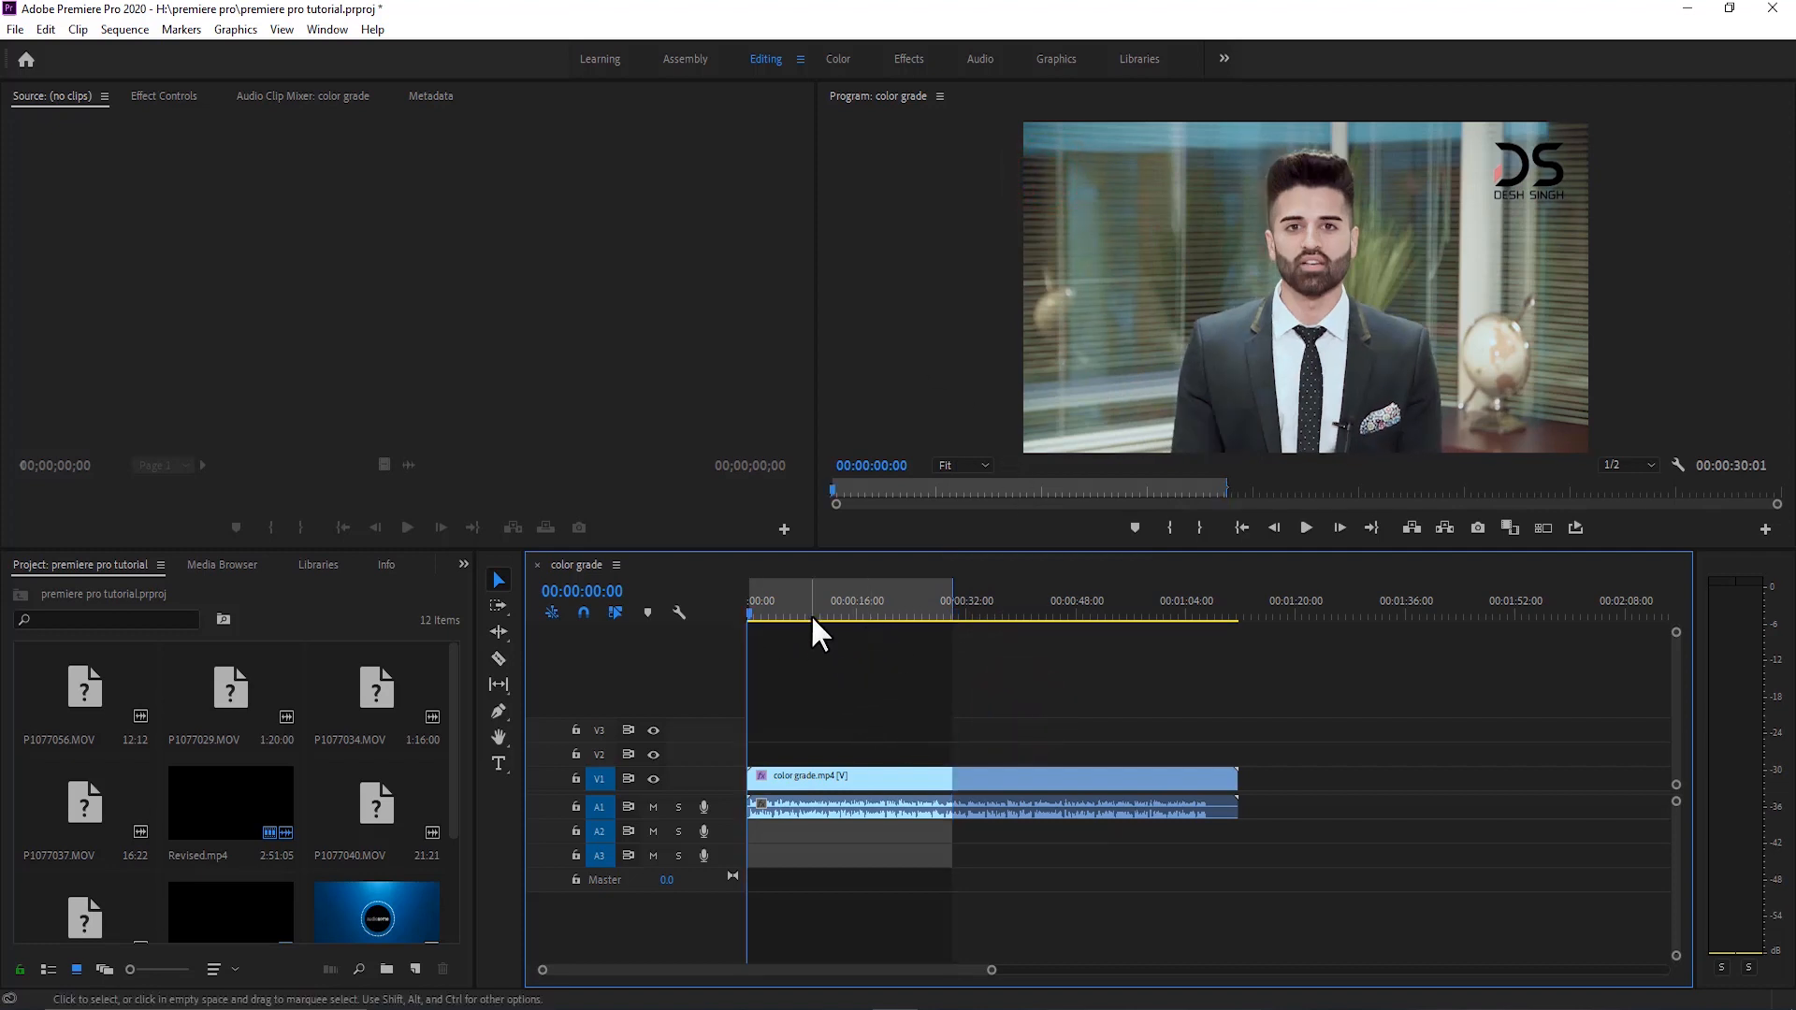
{"action": "left_click_drag", "start_coordinate": [753, 608], "coordinate": [800, 676]}
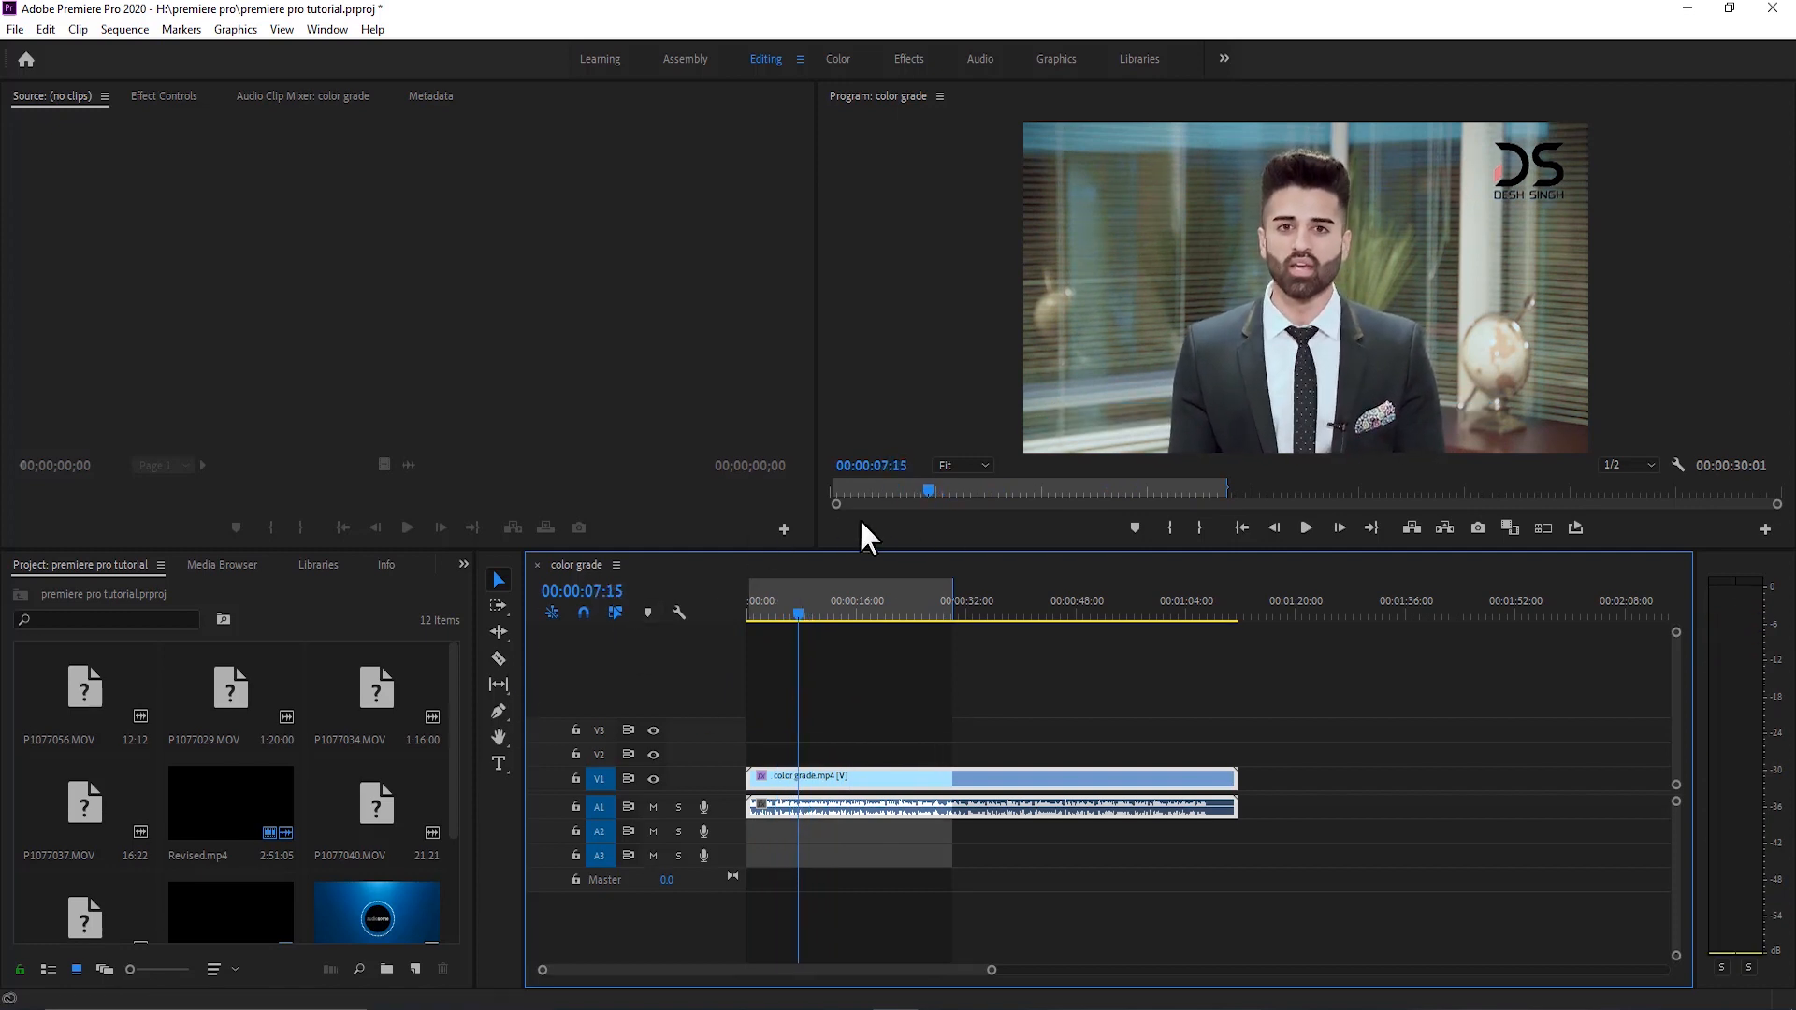
{"action": "right_click", "coordinate": [788, 603]}
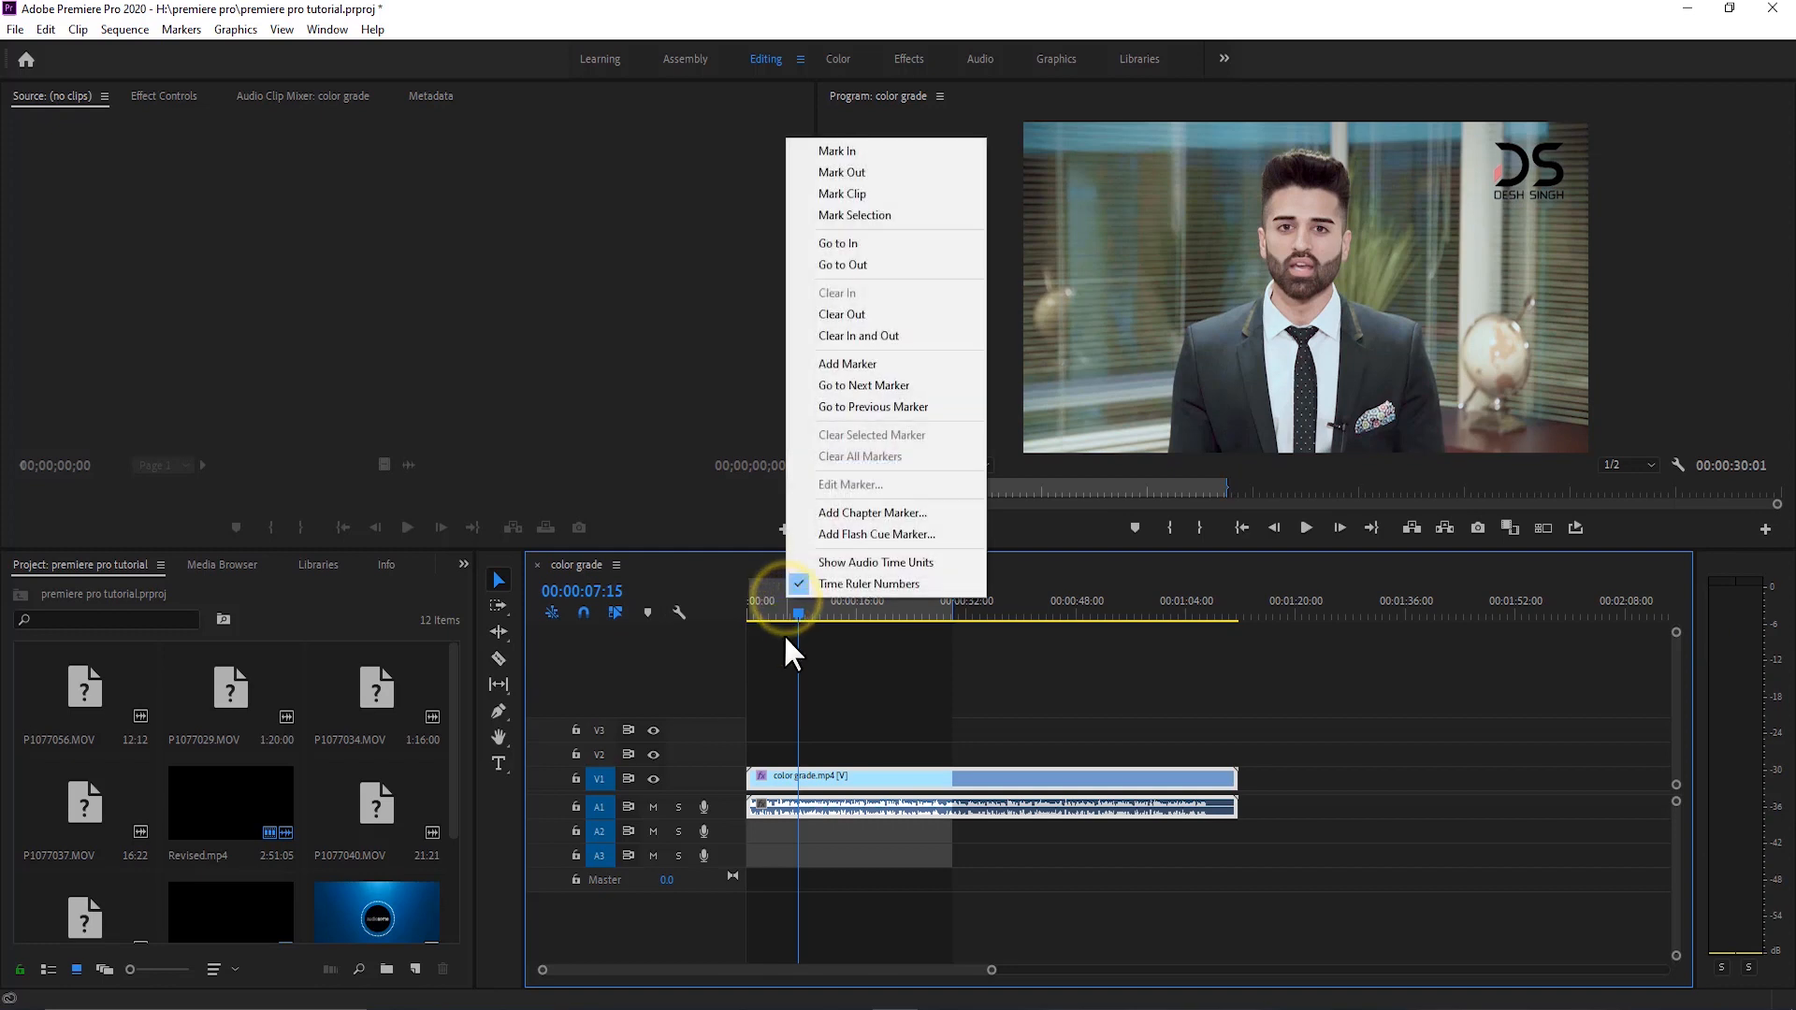
{"action": "left_click", "coordinate": [862, 155]}
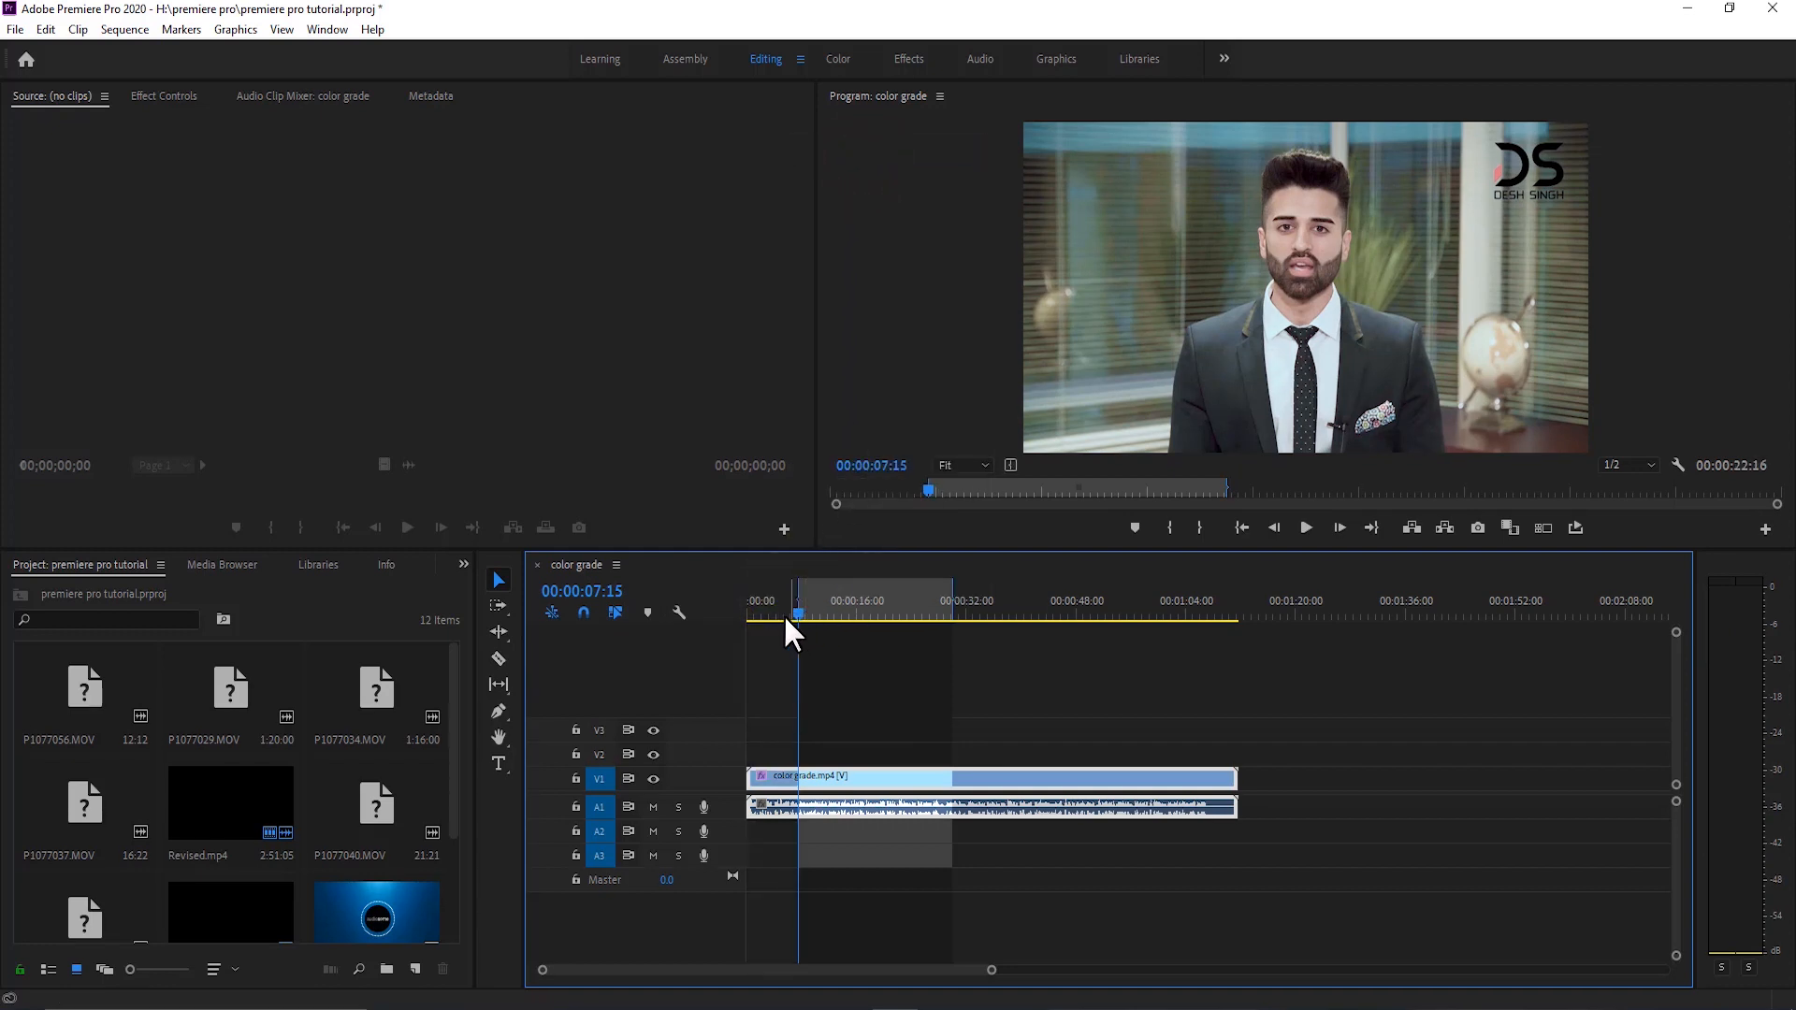
- Preview part of the marked range and shift its In point earlier, to about 4 seconds
{"action": "left_click_drag", "start_coordinate": [800, 610], "coordinate": [835, 609]}
{"action": "key", "text": "space"}
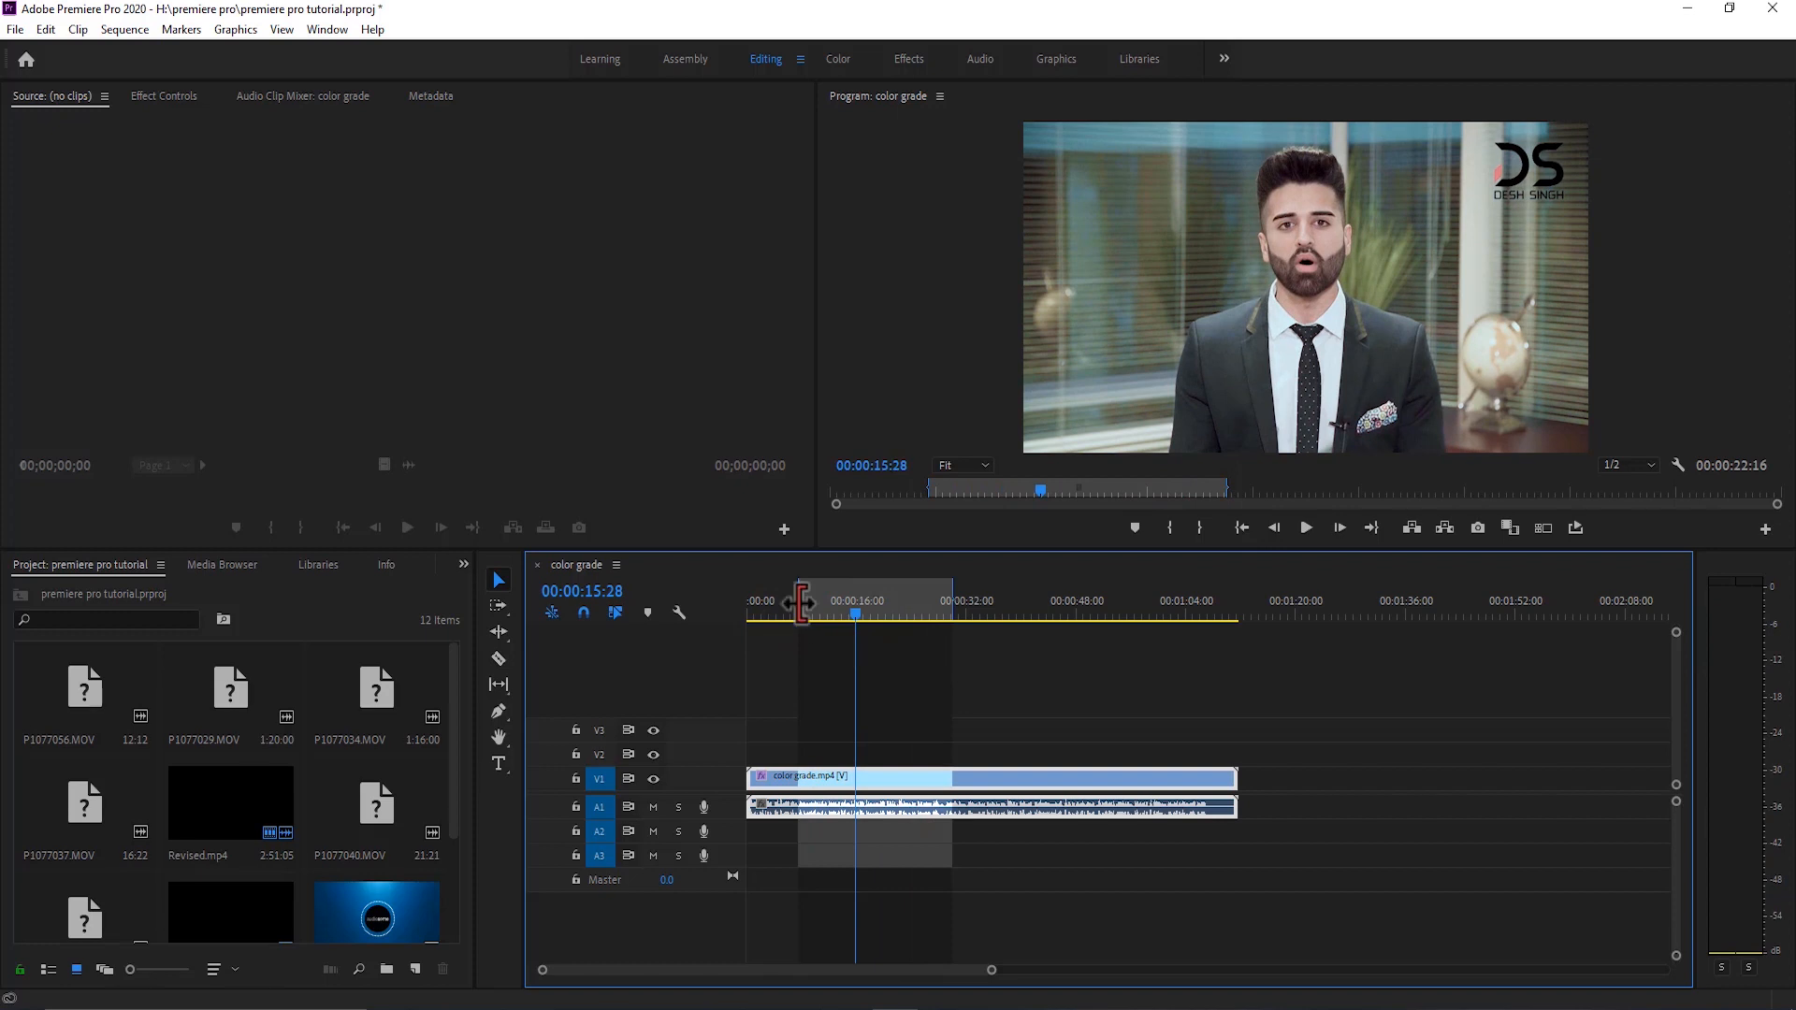
{"action": "left_click_drag", "start_coordinate": [800, 604], "coordinate": [773, 612]}
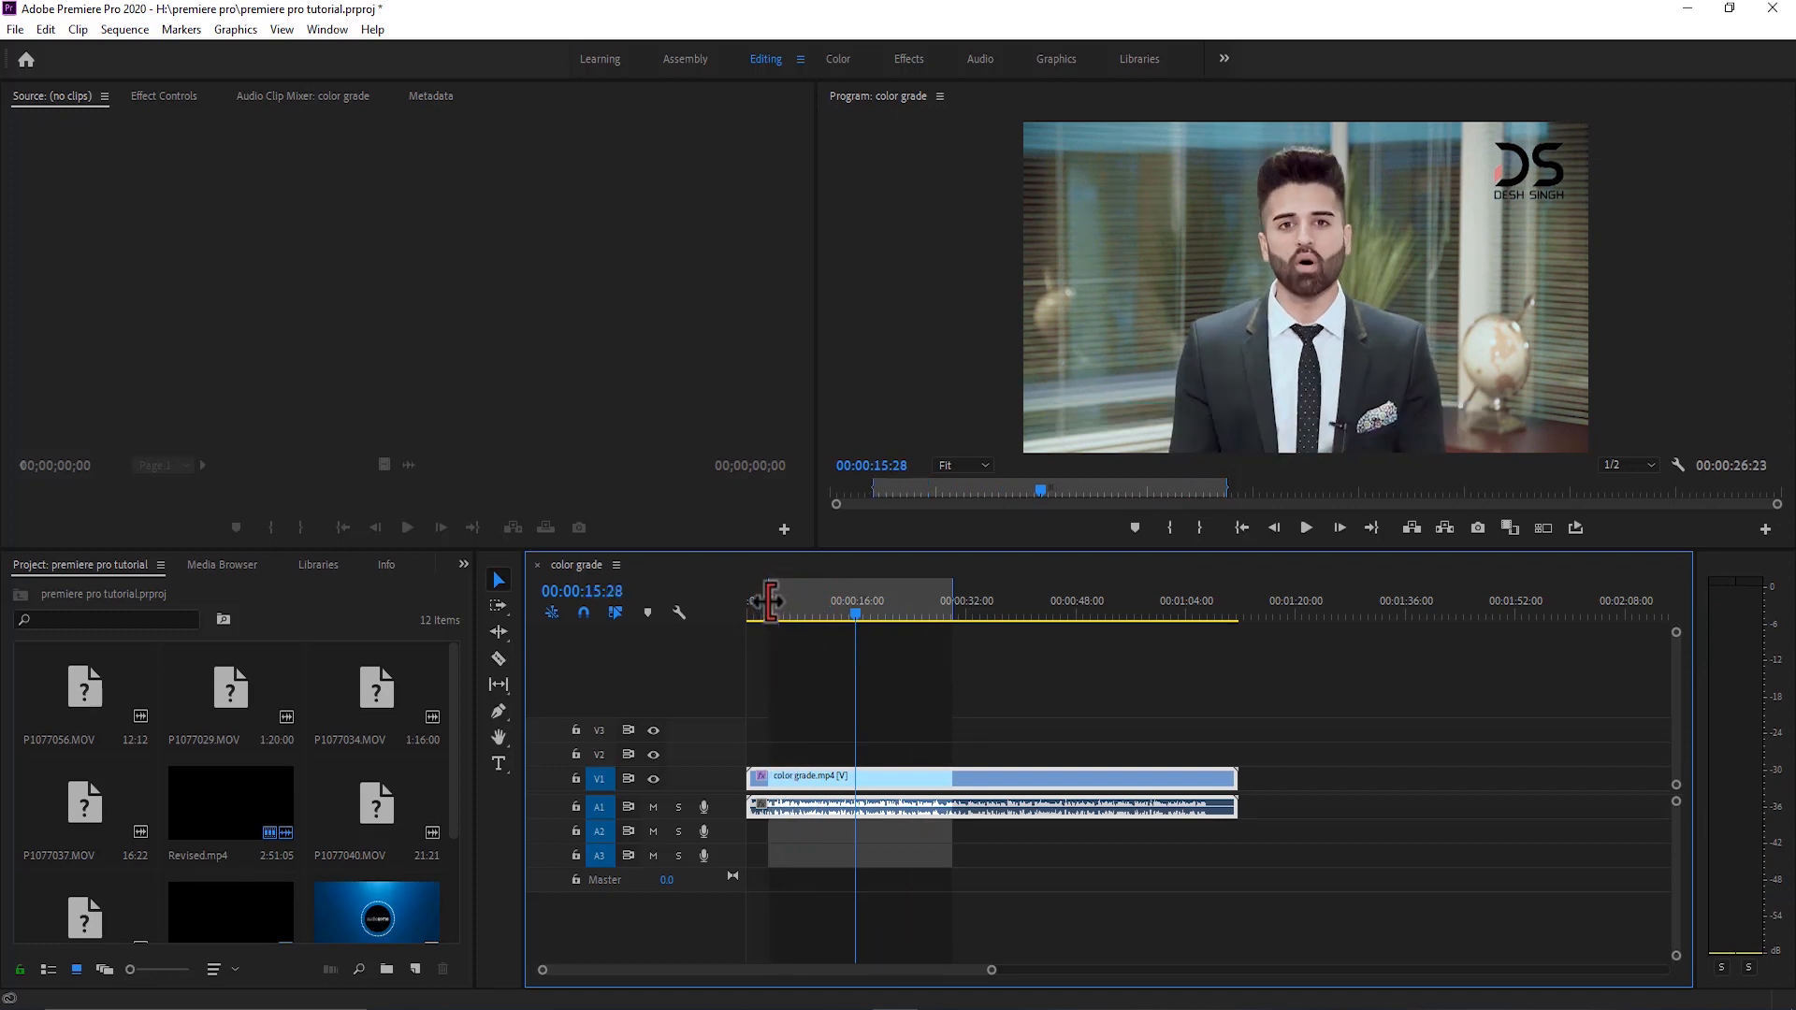
{"action": "mouse_move", "coordinate": [770, 602]}
{"action": "left_mouse_down"}
{"action": "mouse_move", "coordinate": [822, 609]}
{"action": "mouse_move", "coordinate": [772, 622]}
{"action": "left_mouse_up"}
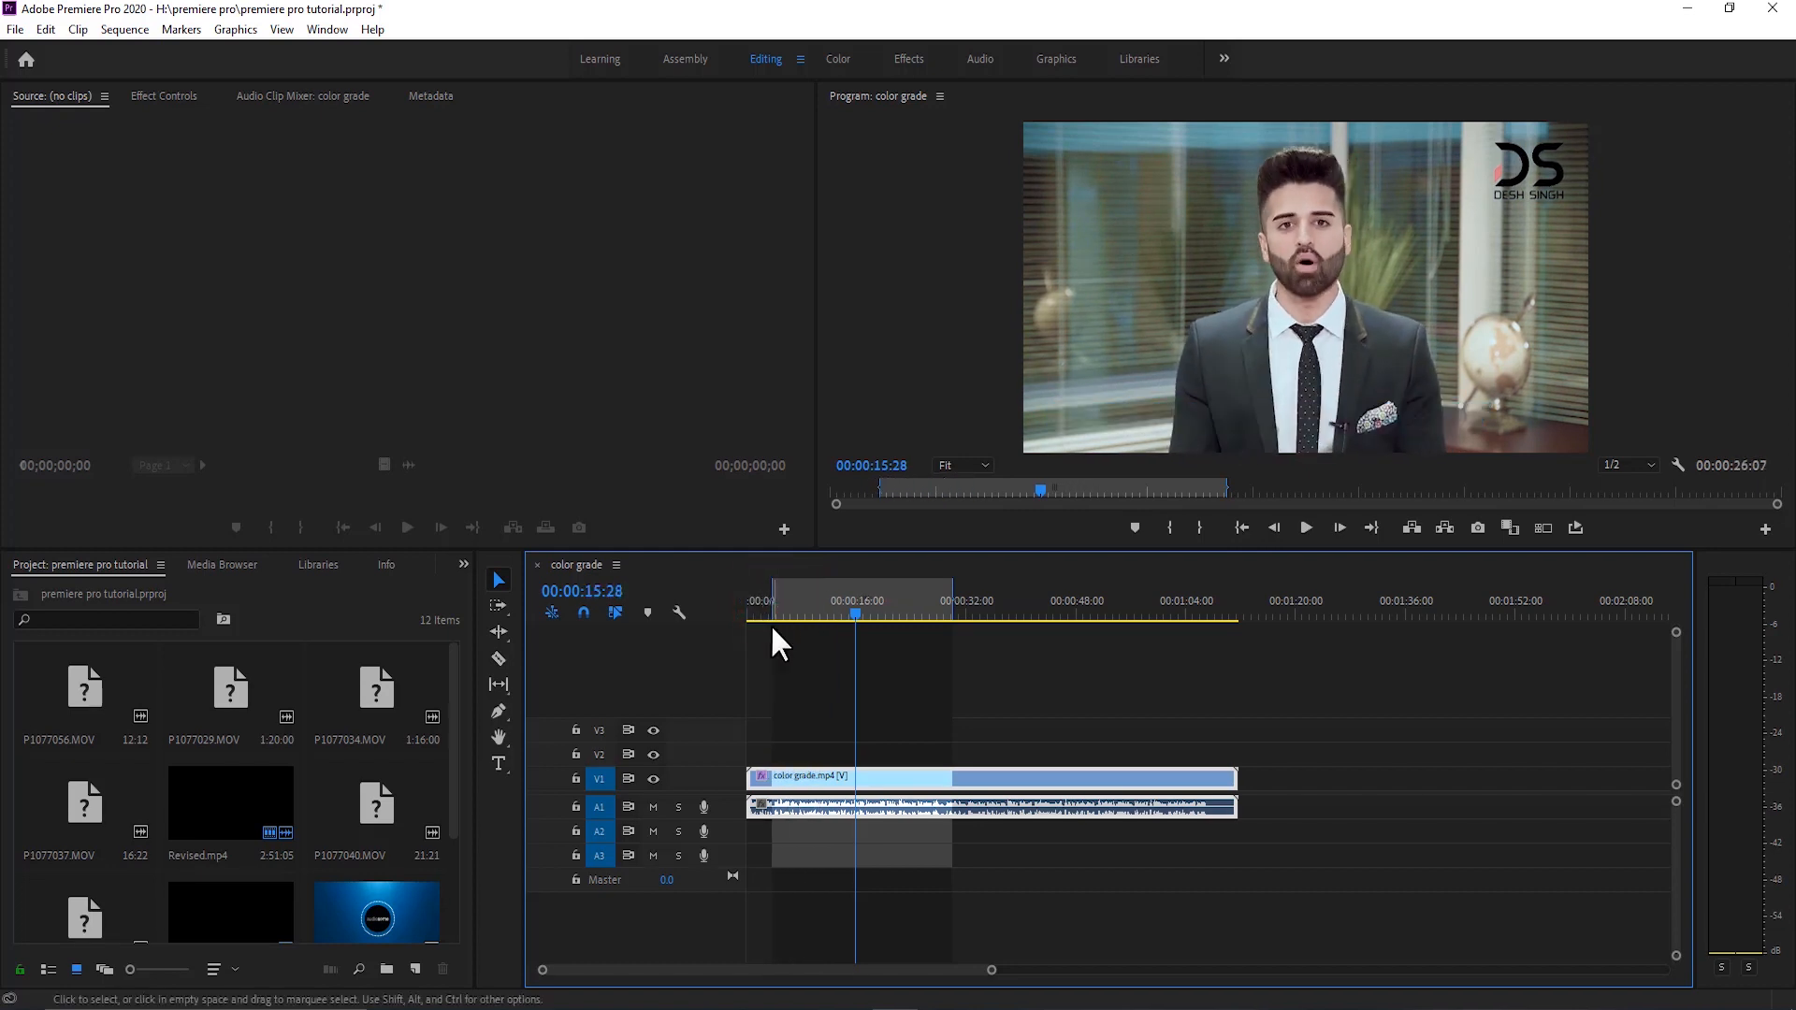
- Readjust the Out point and move the In point to about 9 seconds, and clear both points
{"action": "left_click_drag", "start_coordinate": [951, 603], "coordinate": [1092, 606]}
{"action": "left_click_drag", "start_coordinate": [772, 613], "coordinate": [812, 612]}
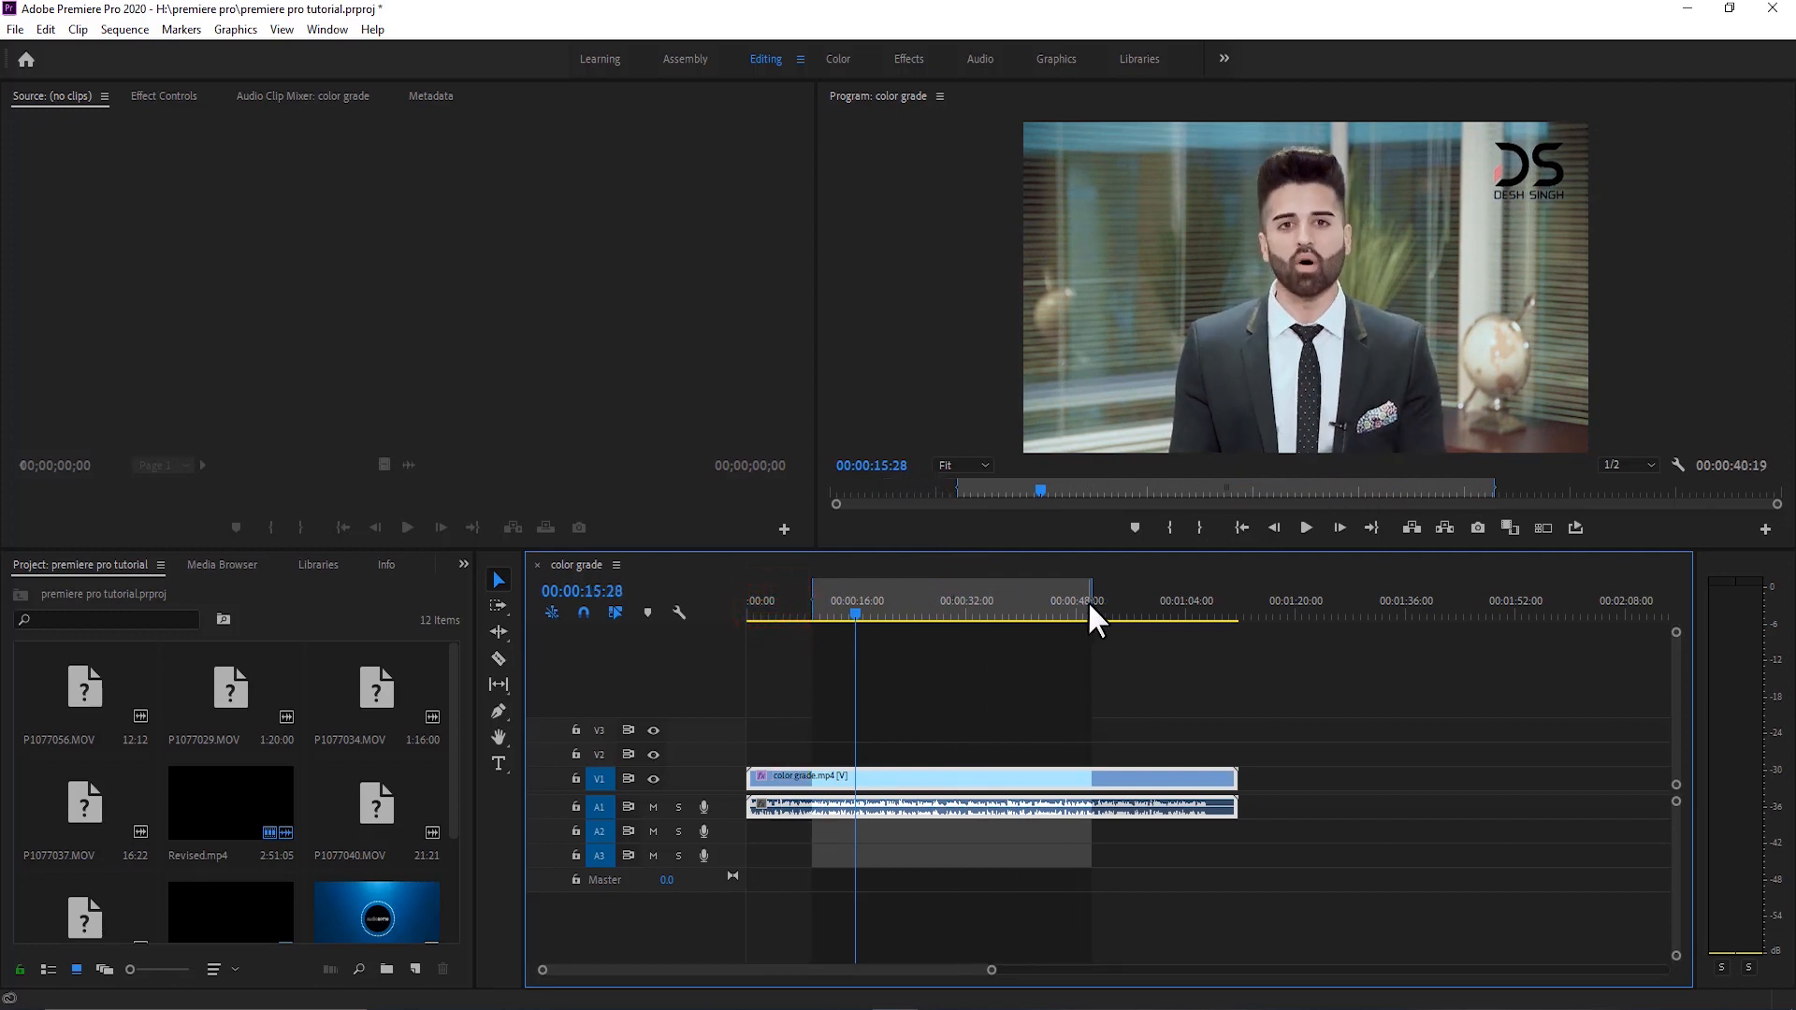
{"action": "left_click_drag", "start_coordinate": [1091, 610], "coordinate": [995, 613]}
{"action": "key", "text": "ctrl+shift+x"}
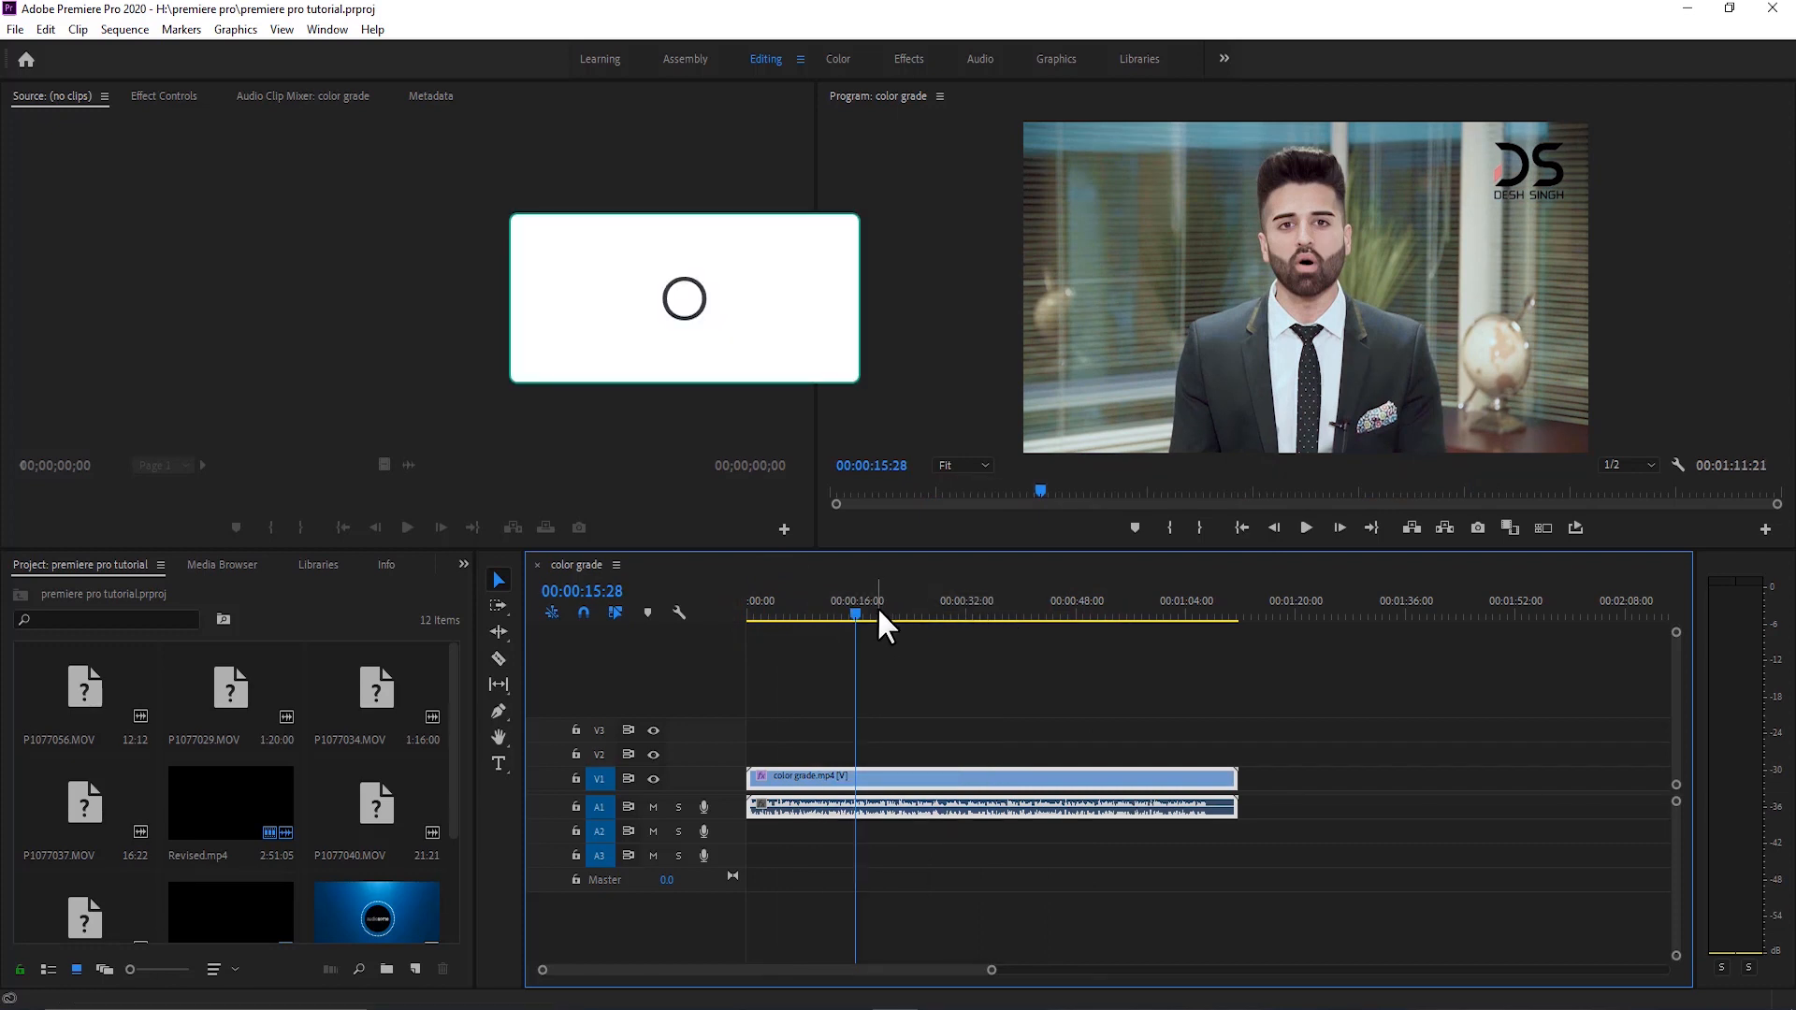
- Mark the Out point at 00:00:15:28 and the In point at 00:00:03:00
{"action": "key", "text": "o"}
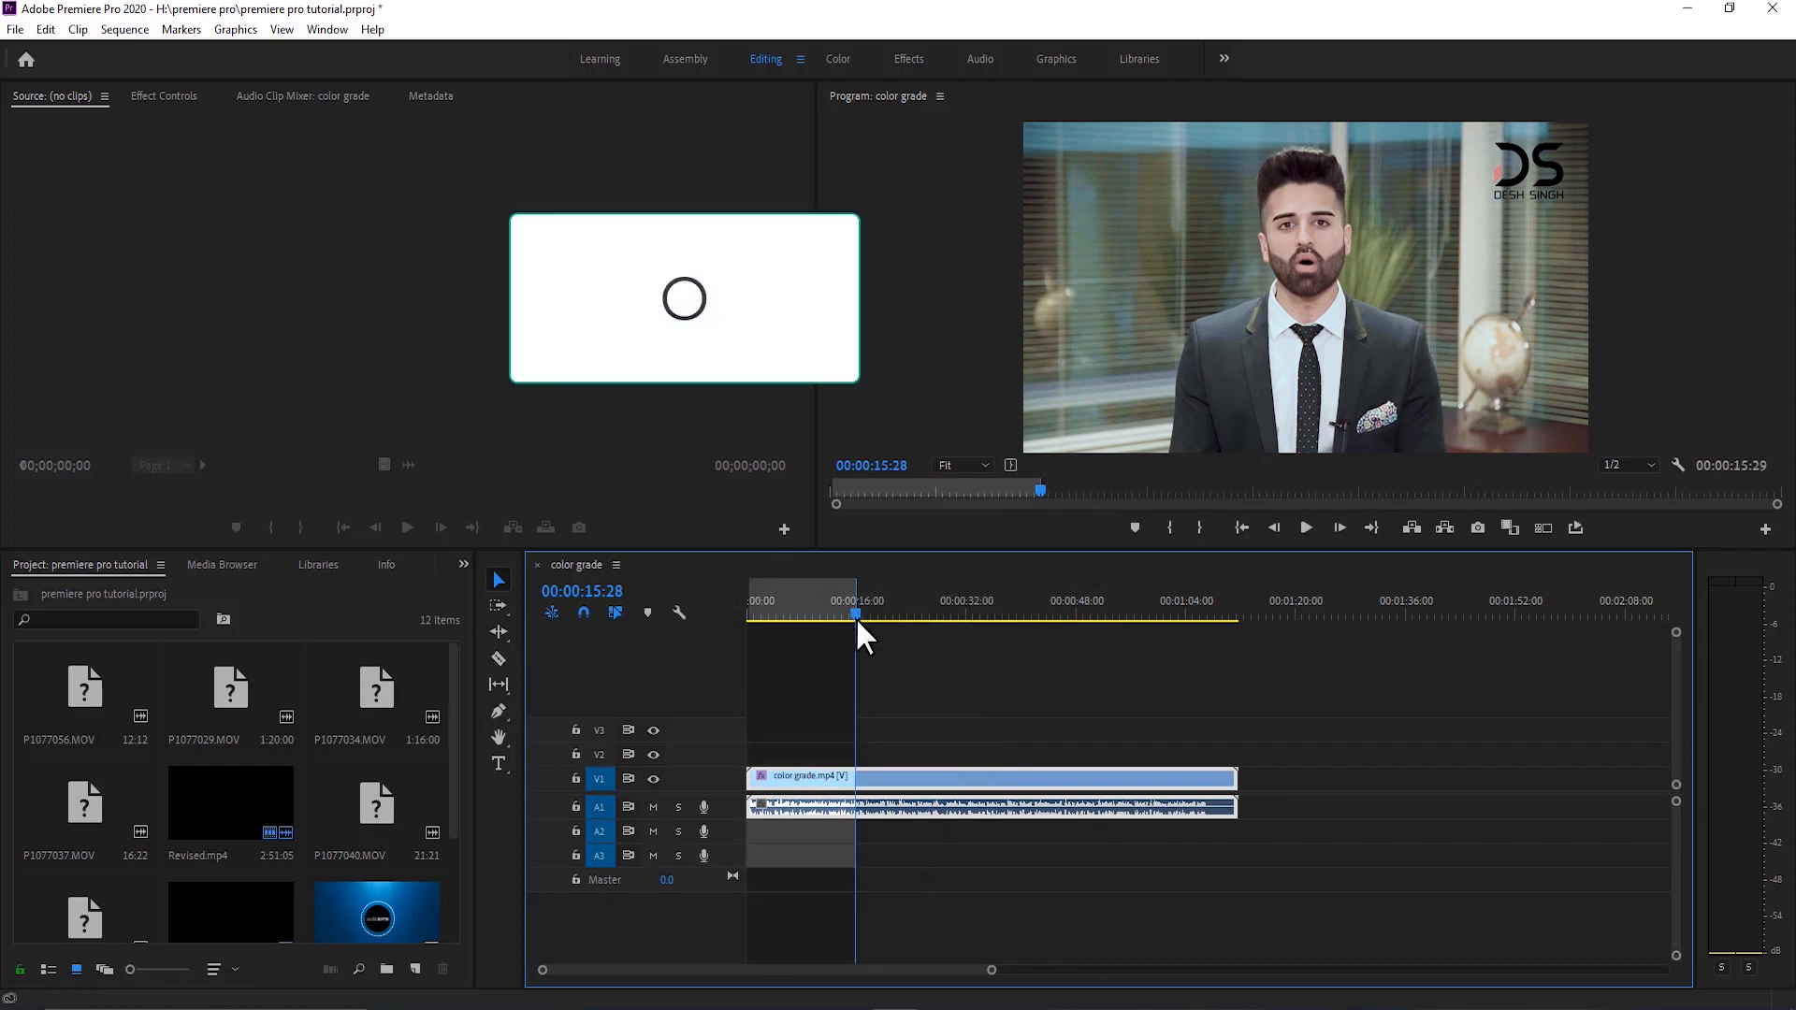
{"action": "left_click", "coordinate": [818, 612]}
{"action": "left_click", "coordinate": [767, 612]}
{"action": "key", "text": "i"}
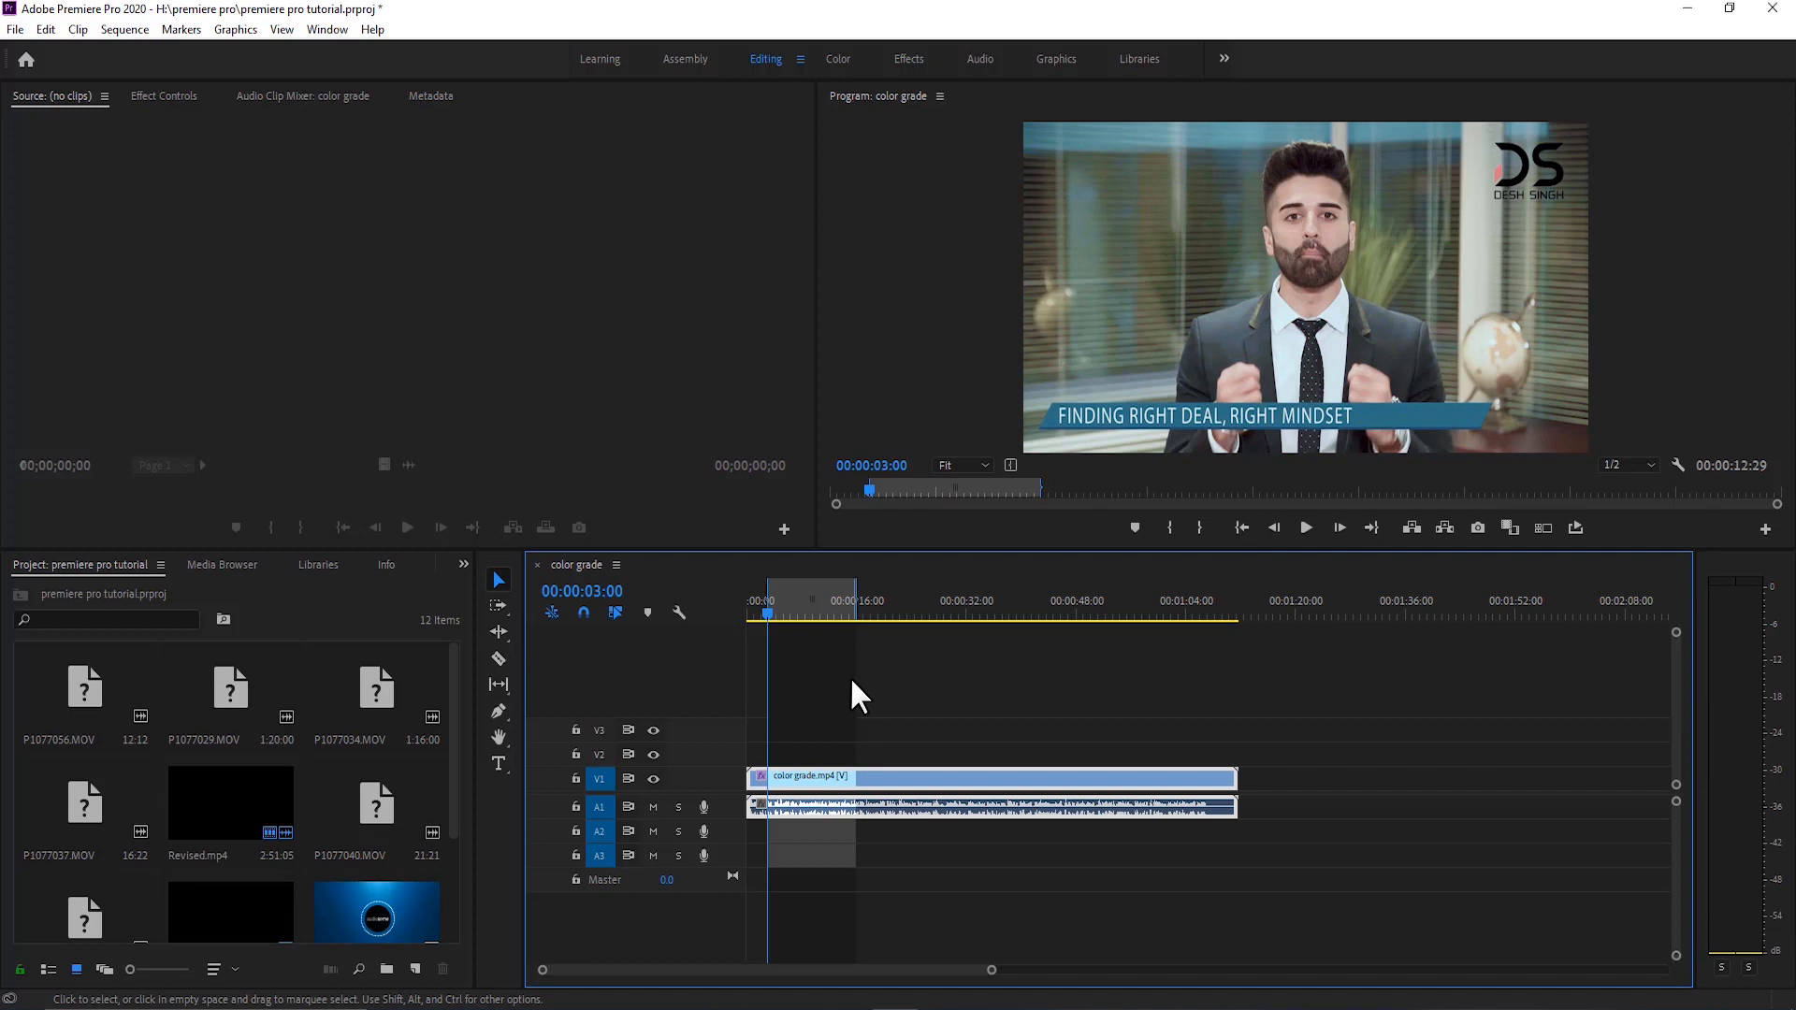
- Clear the sequence's In and Out points and save the project
{"action": "key", "text": "alt+i"}
{"action": "key", "text": "alt+o"}
{"action": "key", "text": "ctrl+s"}
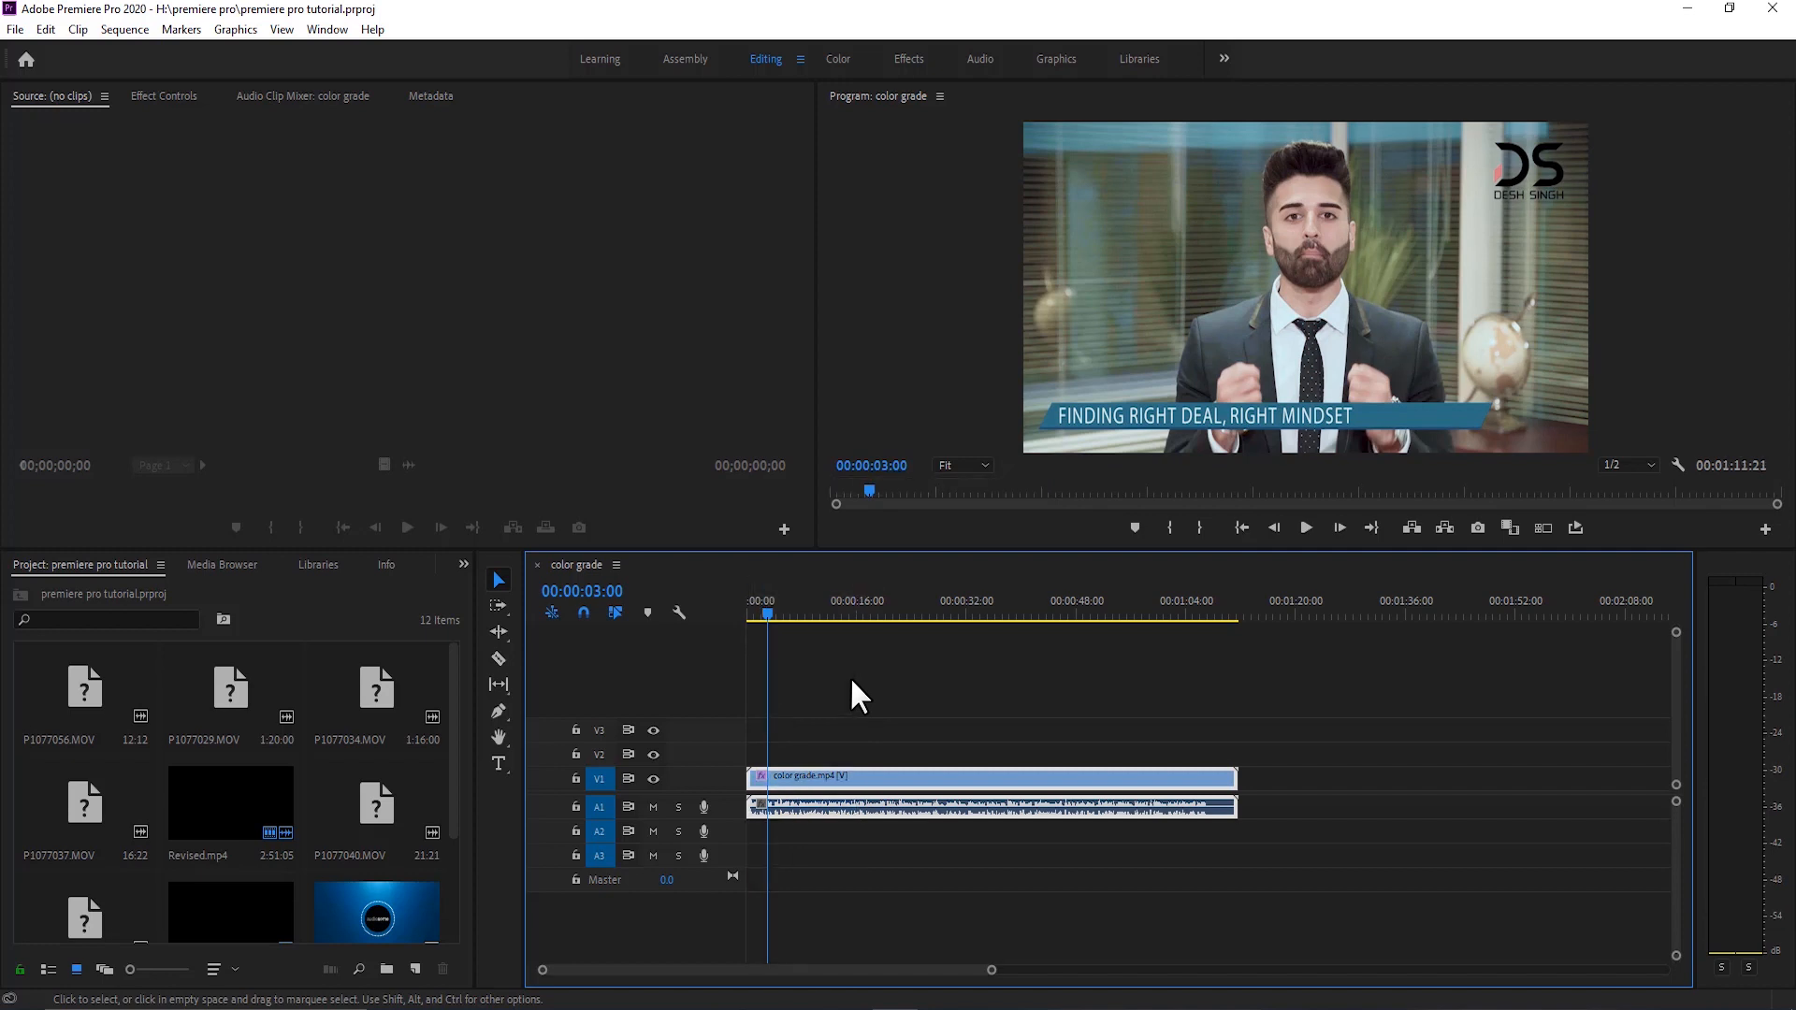
- Split the color grade.mp4 clip at about 48 seconds and move its second part on V2 to about 00:03:04
{"action": "left_click", "coordinate": [1291, 653]}
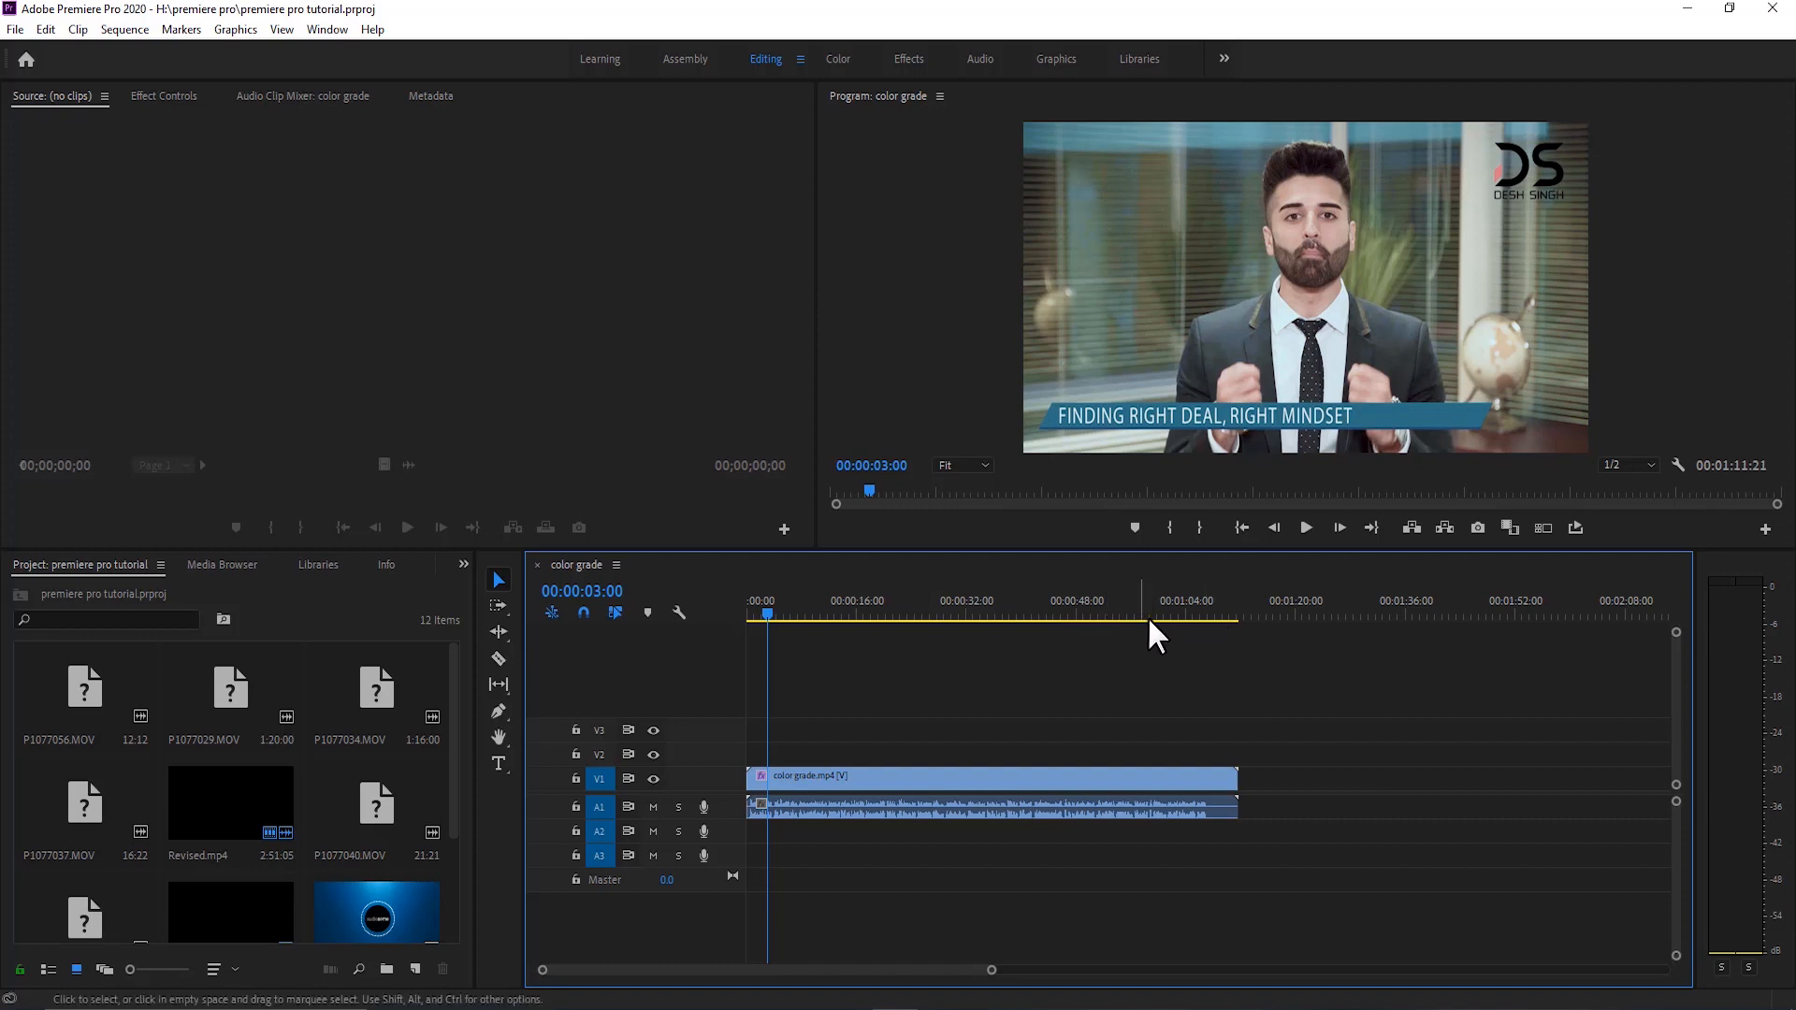
{"action": "key", "text": "c"}
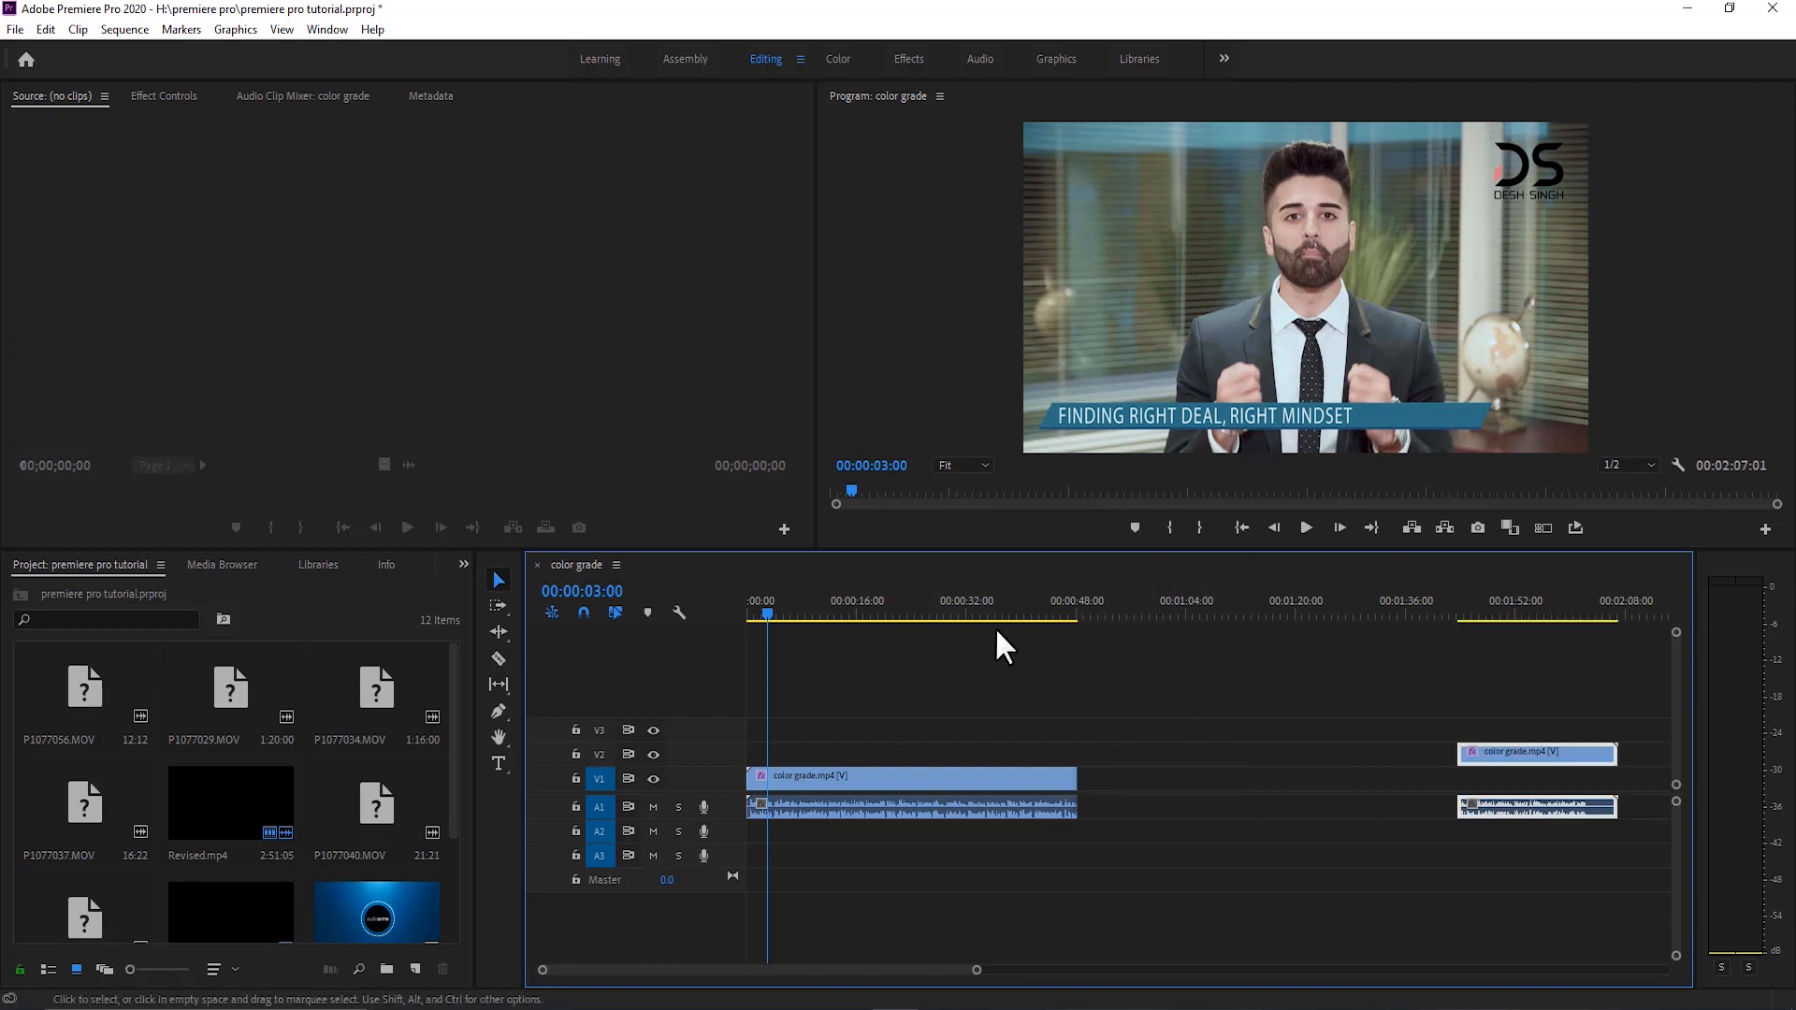
{"action": "left_click_drag", "start_coordinate": [979, 970], "coordinate": [1234, 947]}
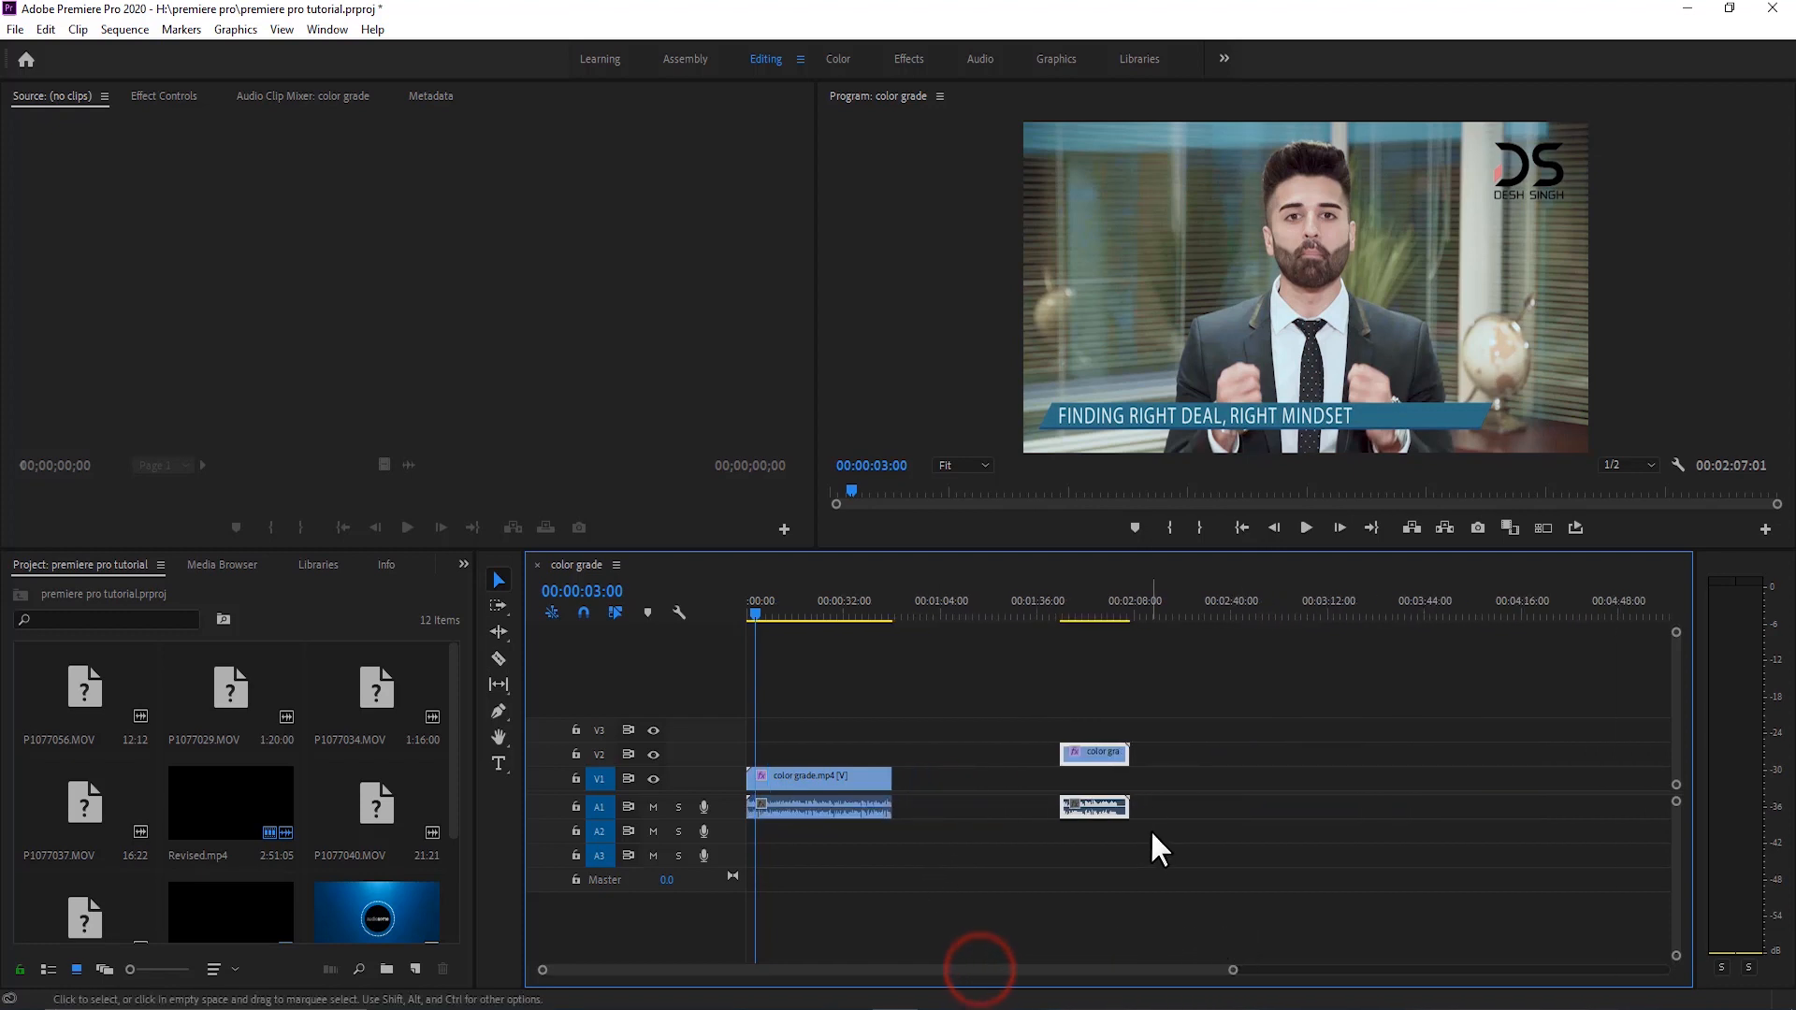
{"action": "left_click_drag", "start_coordinate": [1104, 754], "coordinate": [1357, 769]}
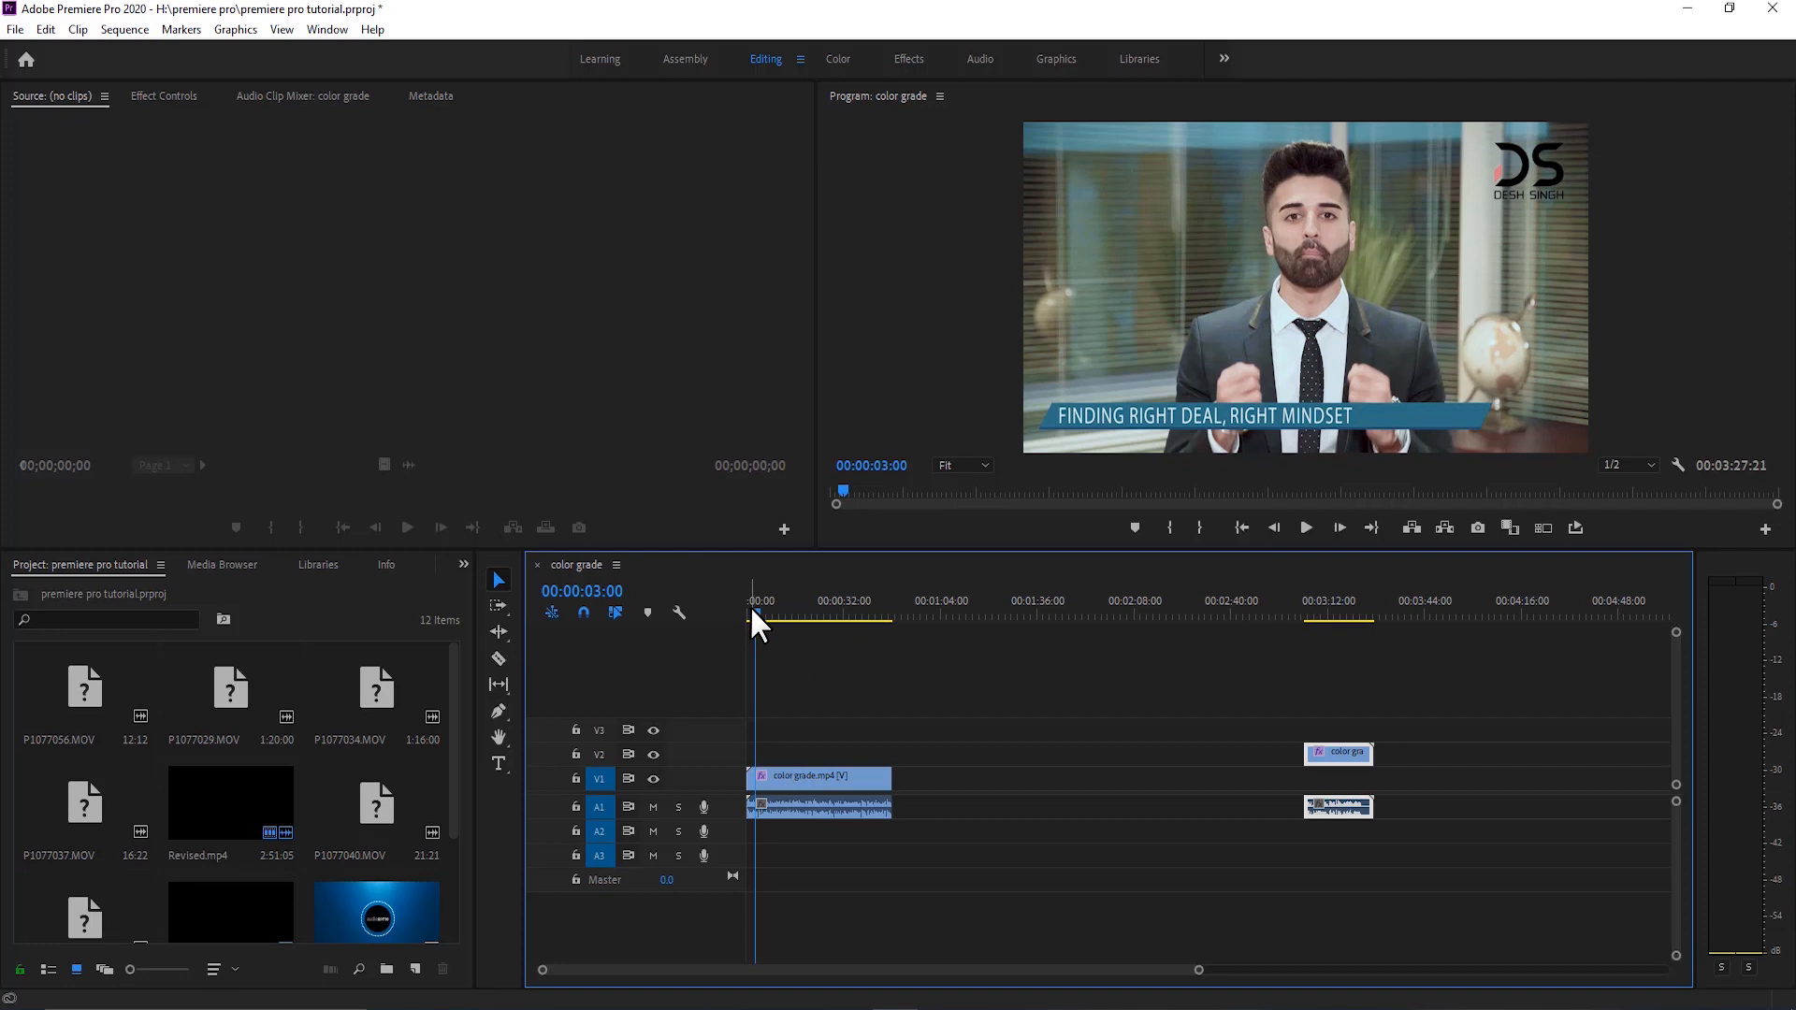
- Inspect the empty gap, undo moving the second clip part, and place the playhead at 00:00:24:13 with nothing selected
{"action": "left_click_drag", "start_coordinate": [755, 613], "coordinate": [1090, 692]}
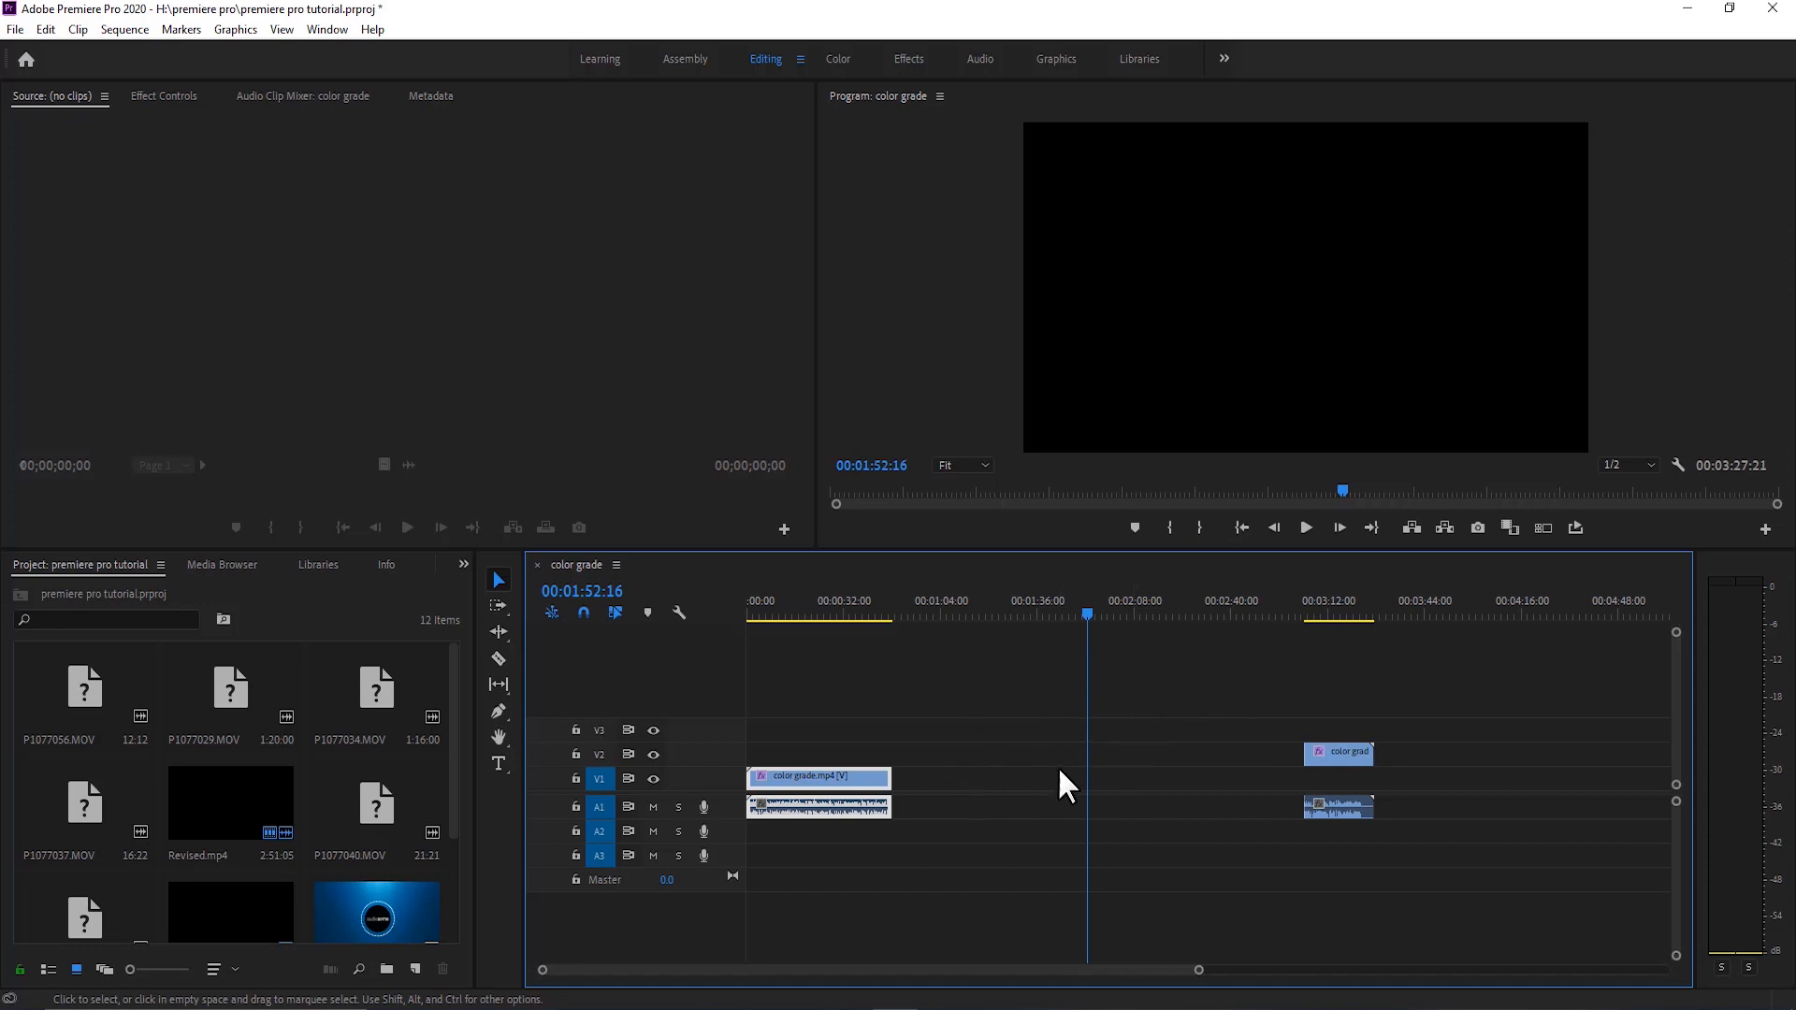
{"action": "key", "text": "ctrl+z"}
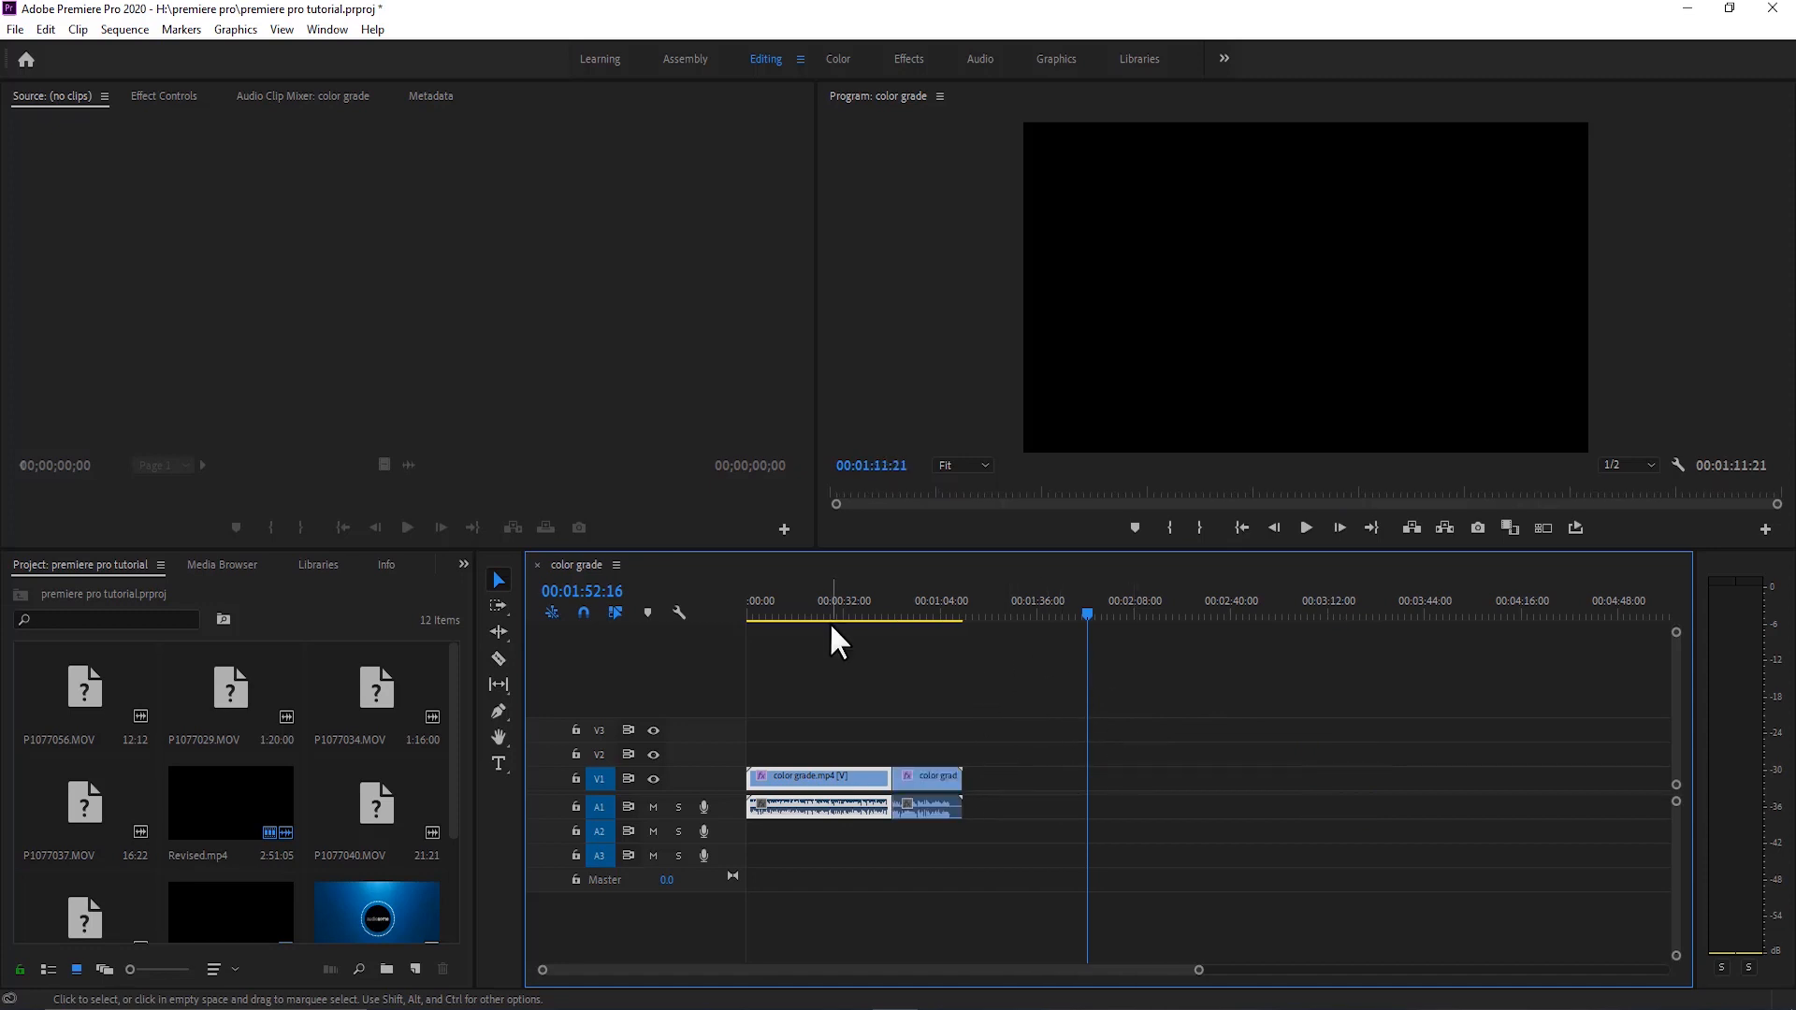
{"action": "left_click_drag", "start_coordinate": [853, 614], "coordinate": [883, 616]}
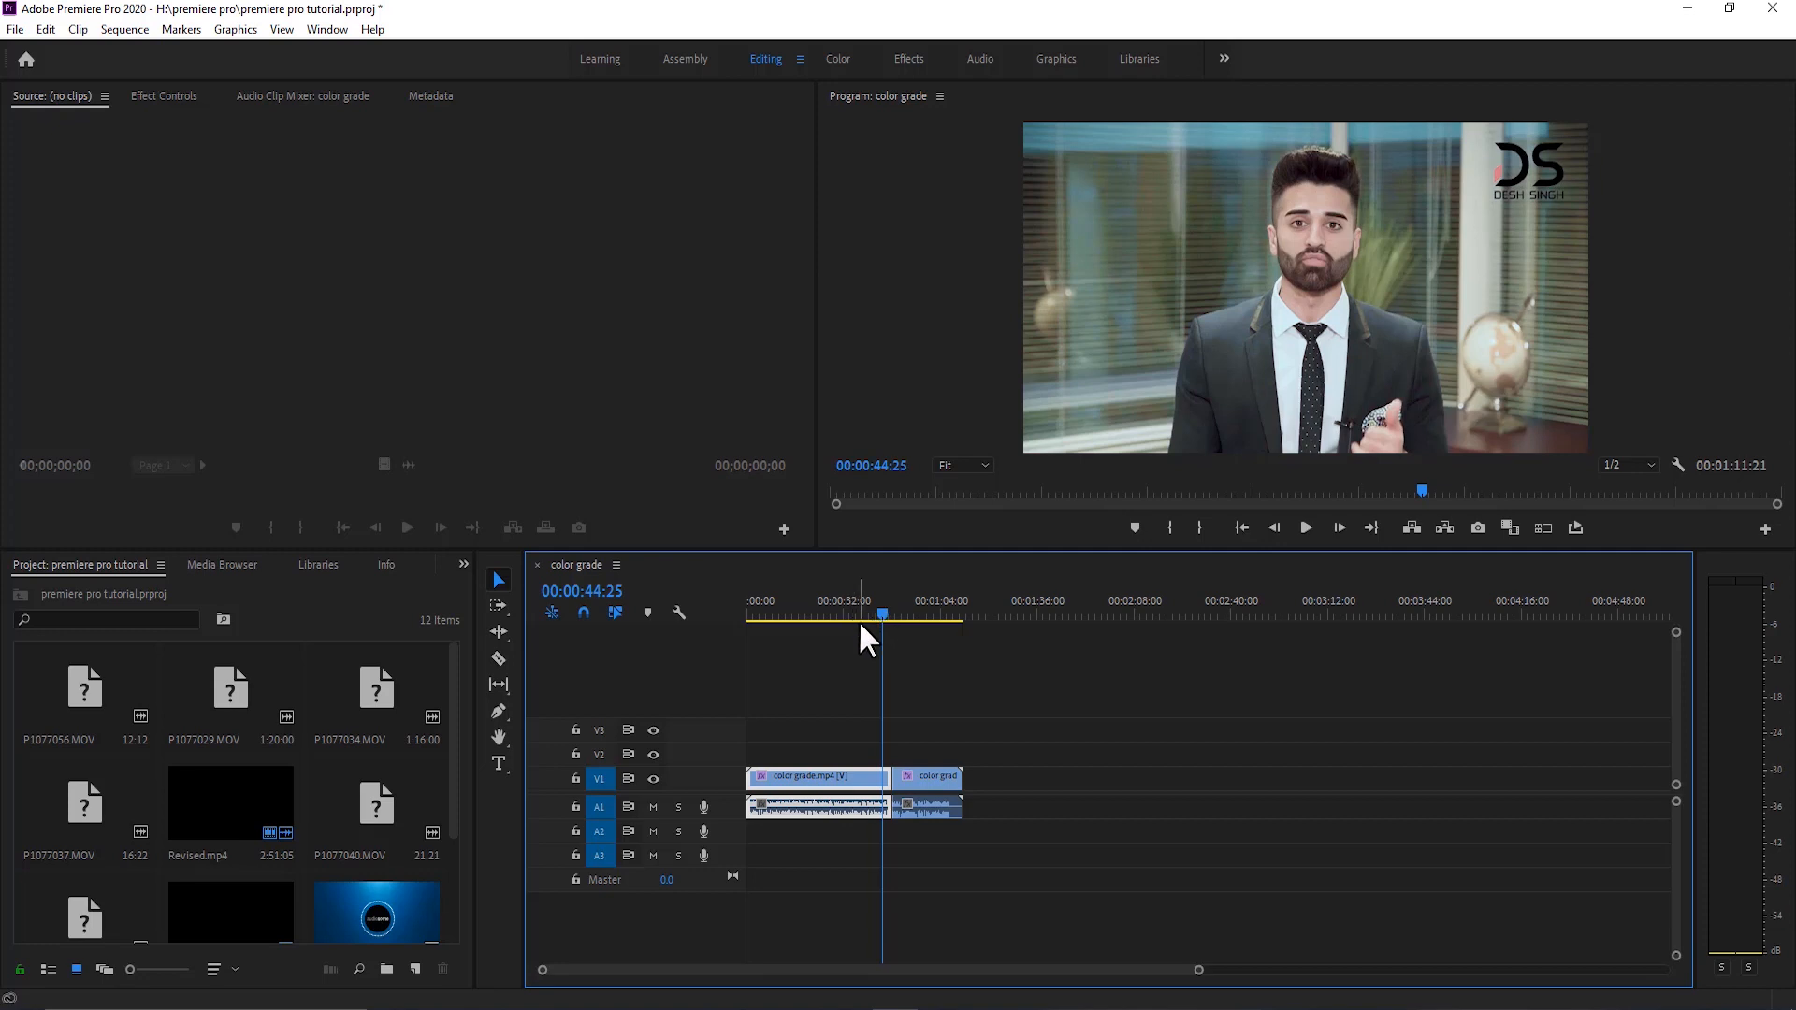
{"action": "left_click", "coordinate": [821, 614]}
{"action": "left_click", "coordinate": [976, 720]}
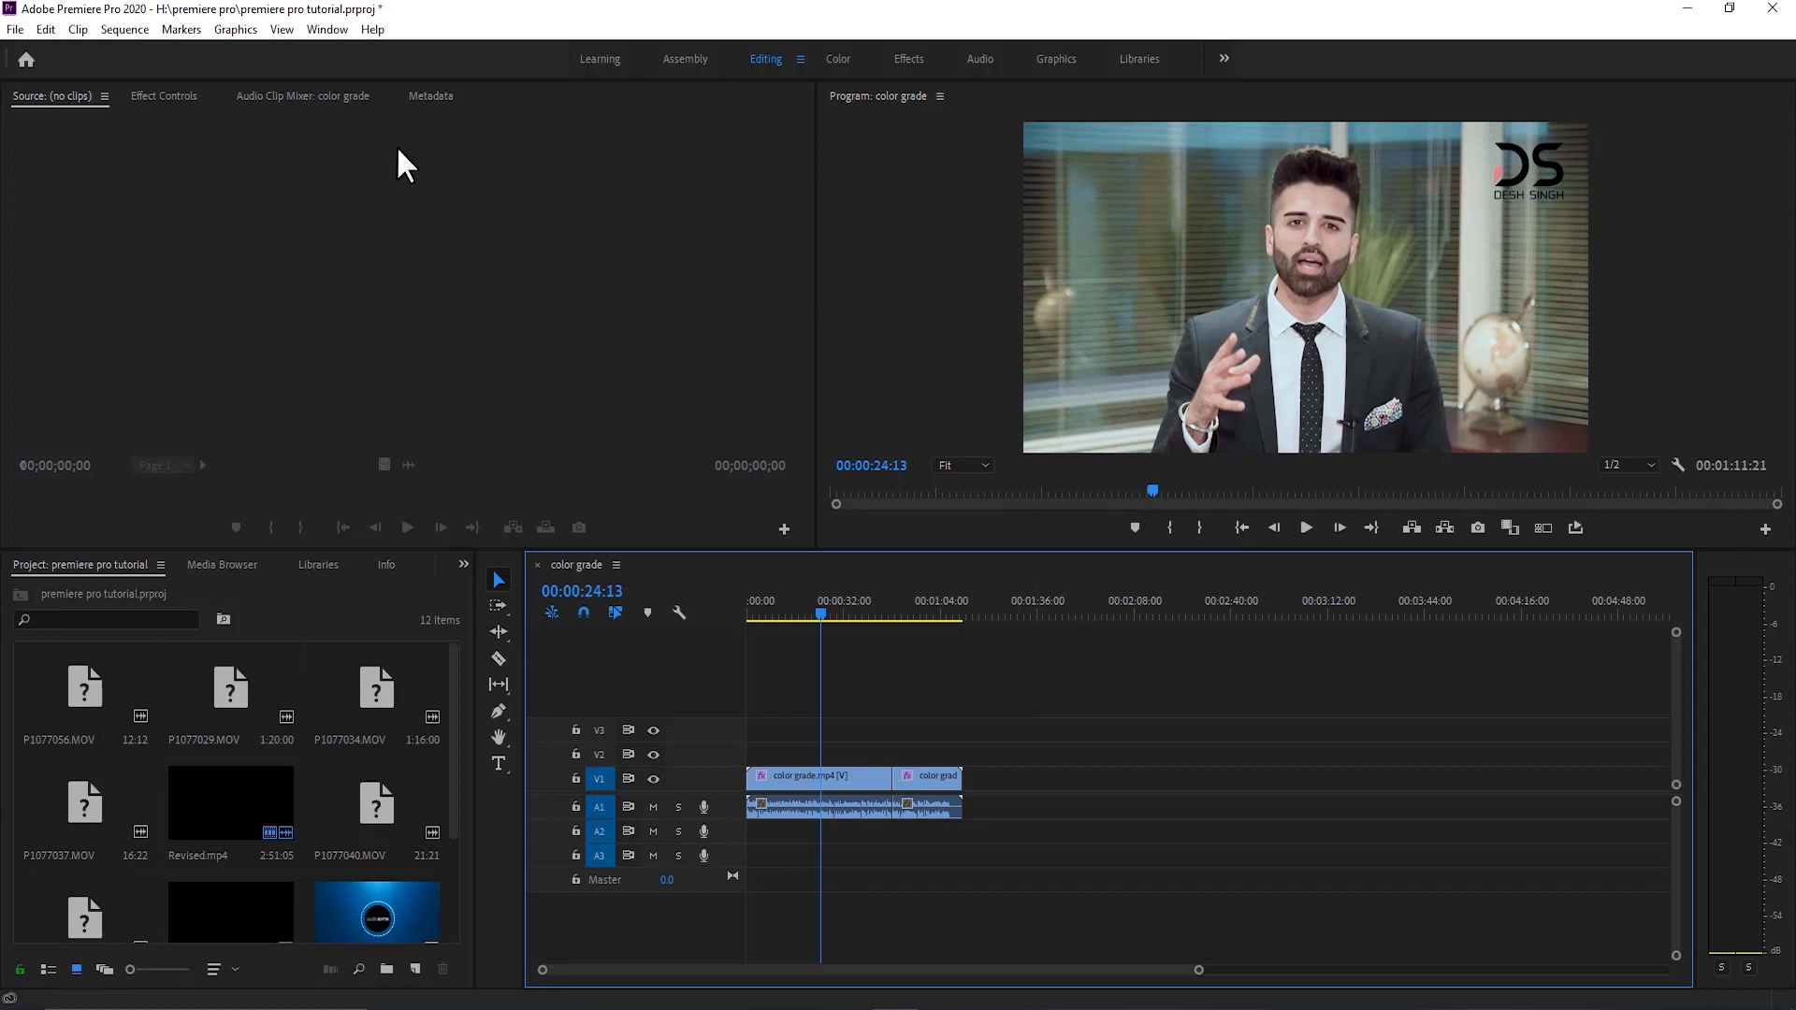
- Save the project and open the media export settings for the color grade sequence, closing and reopening them once
{"action": "key", "text": "ctrl+s"}
{"action": "left_click", "coordinate": [14, 29]}
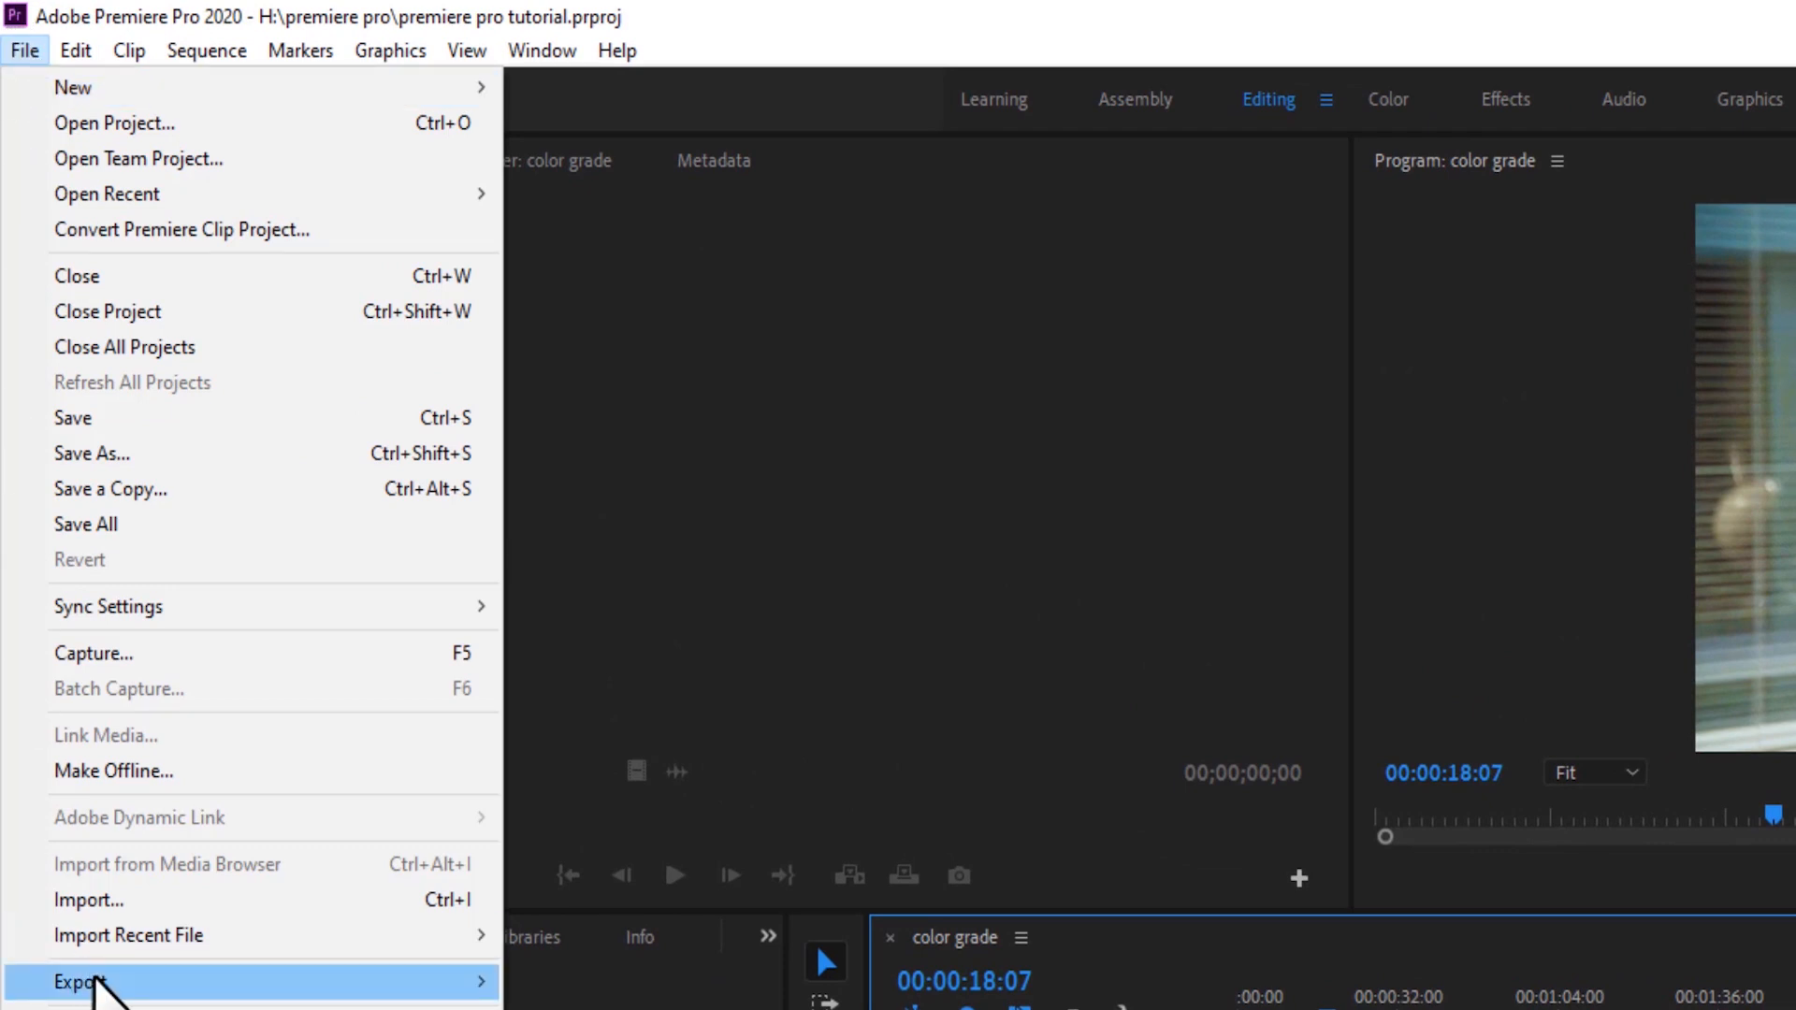
{"action": "left_click", "coordinate": [94, 982]}
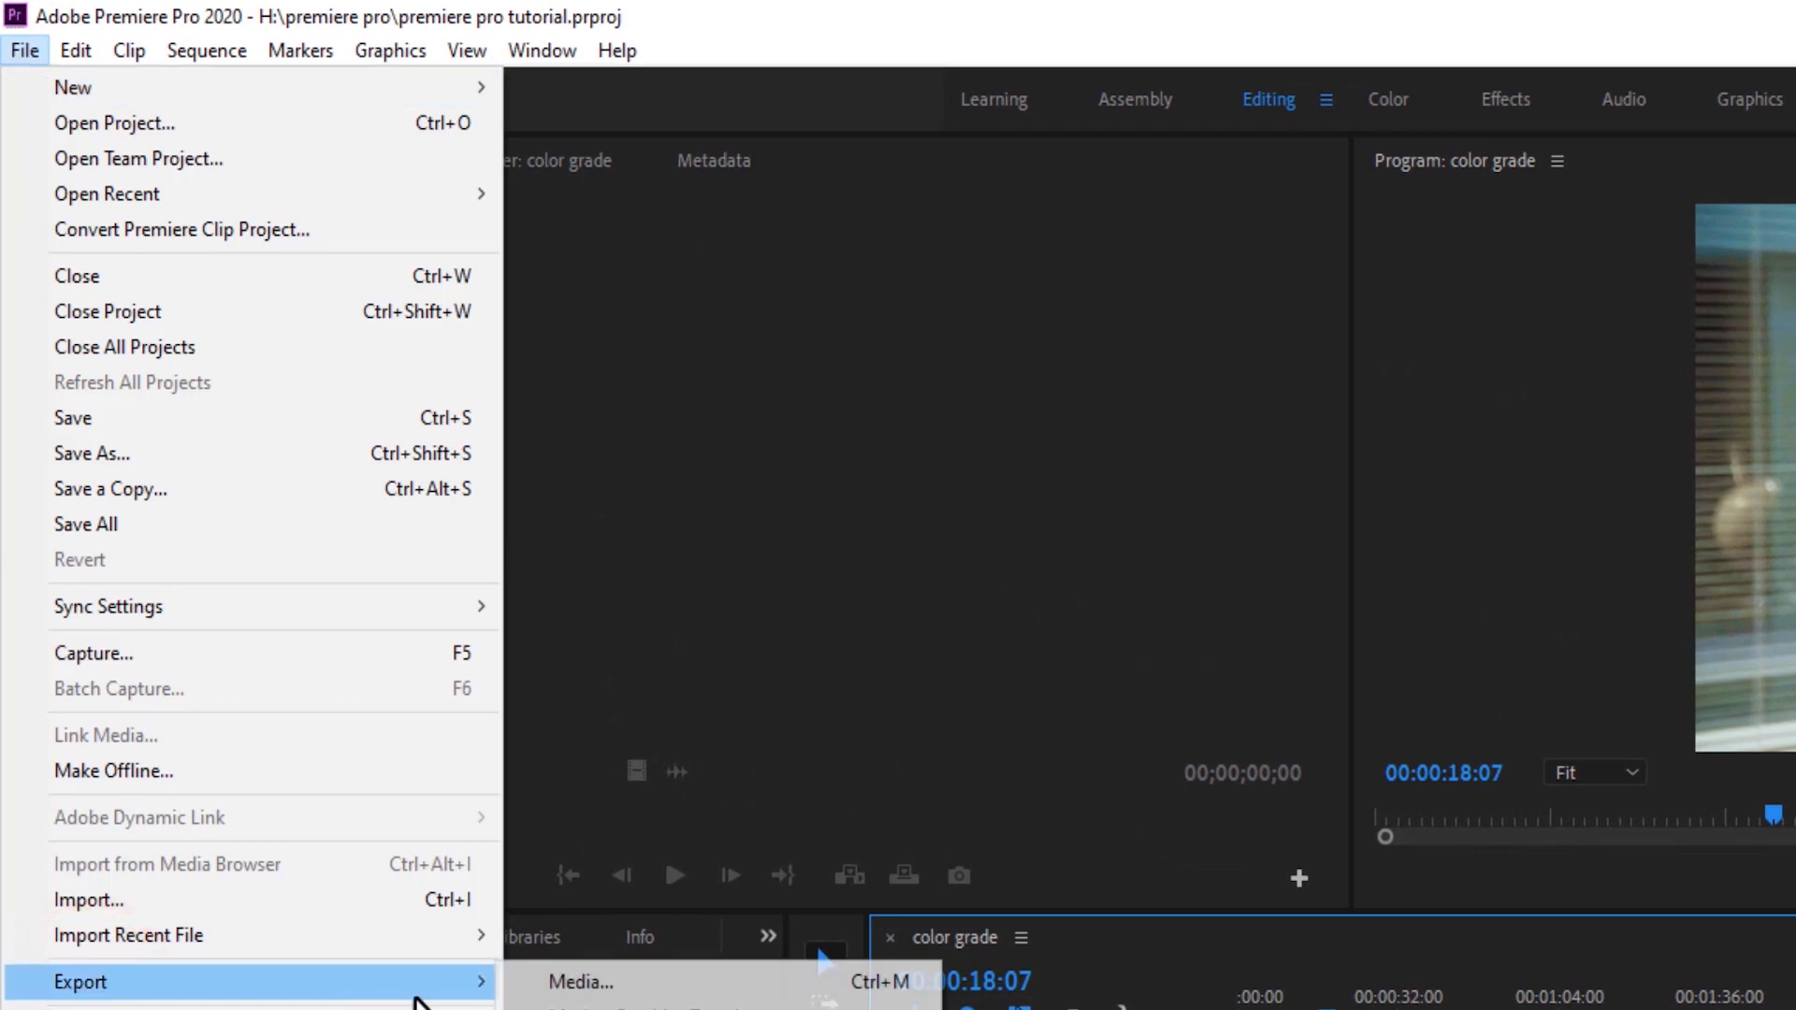
{"action": "left_click", "coordinate": [558, 993]}
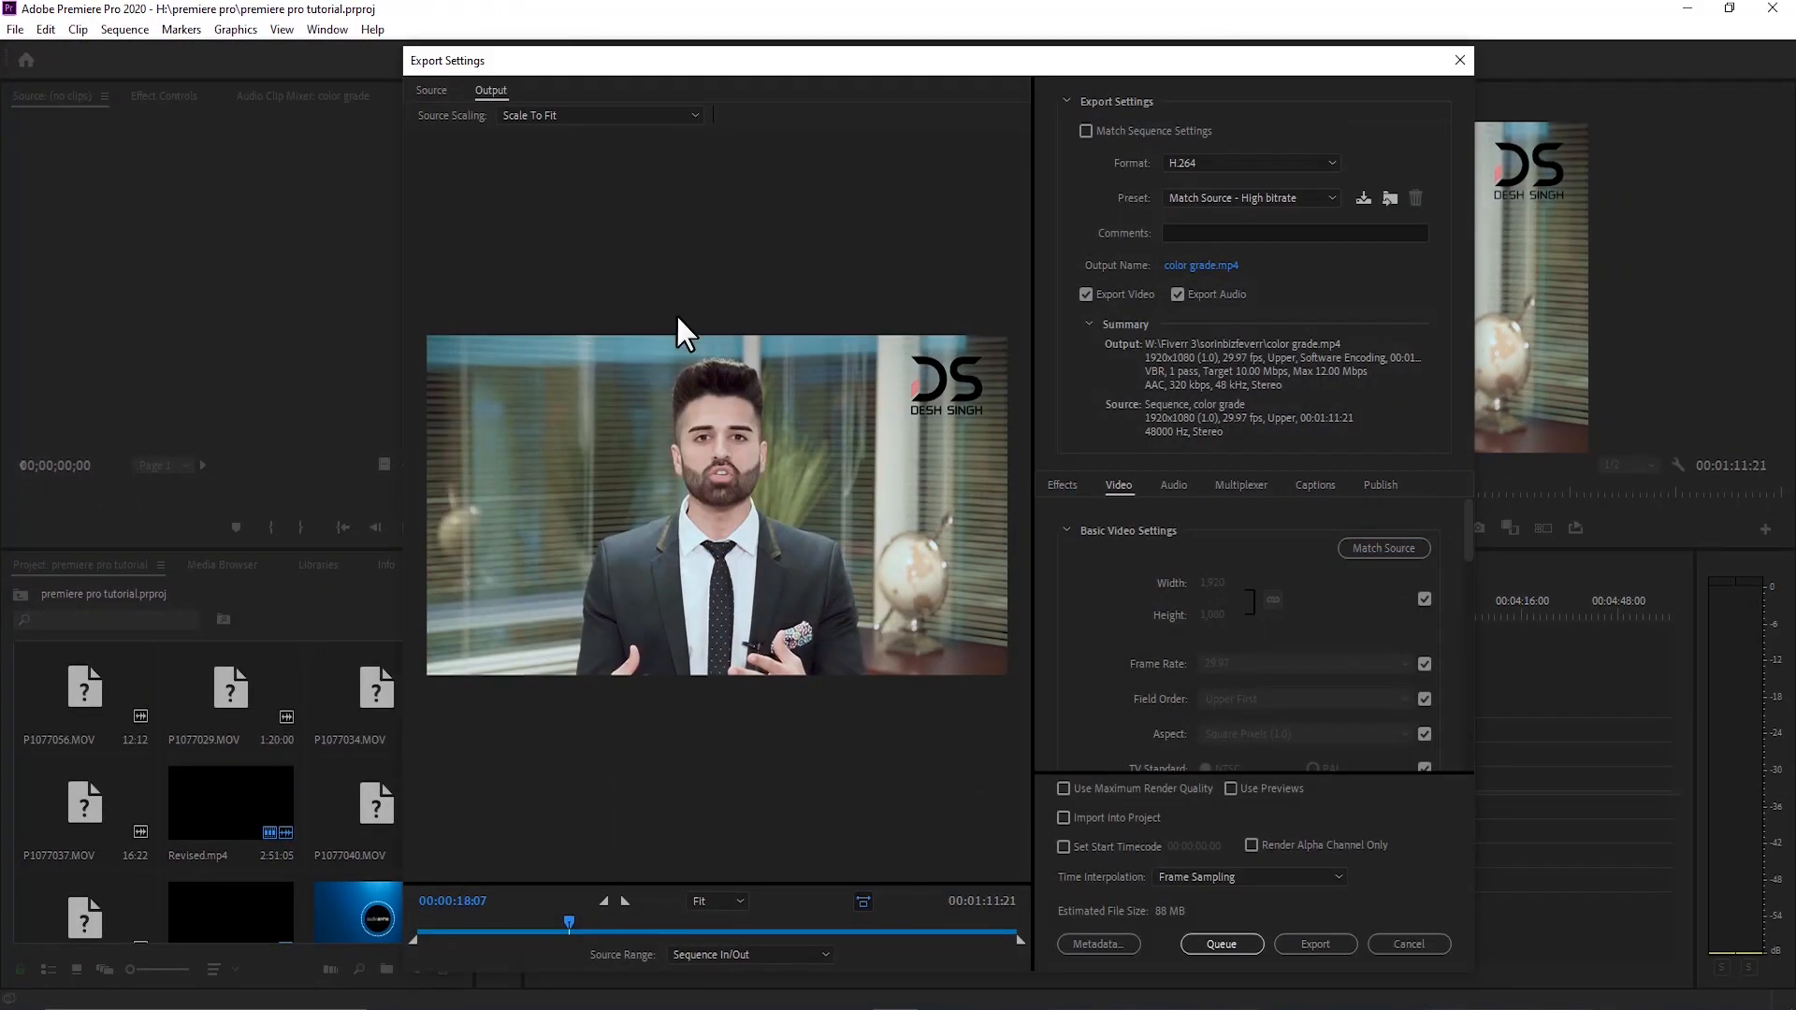
{"action": "left_click", "coordinate": [1459, 60]}
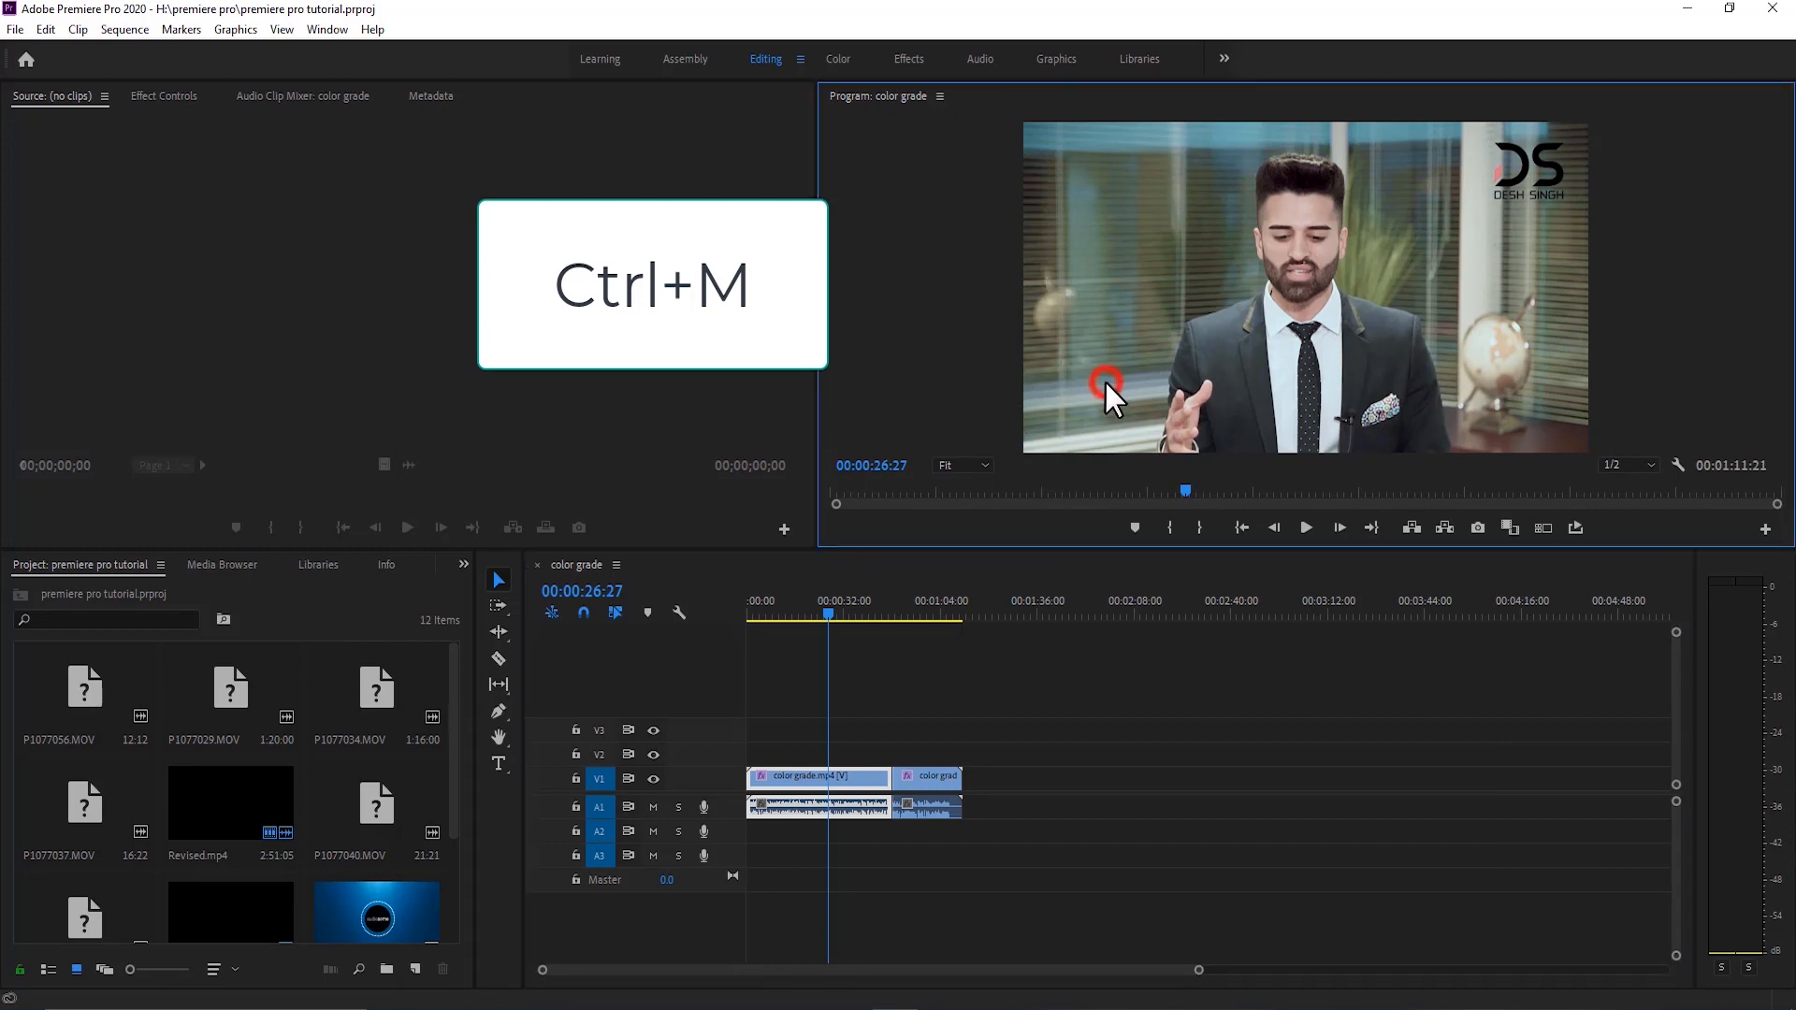
{"action": "key", "text": "ctrl+m"}
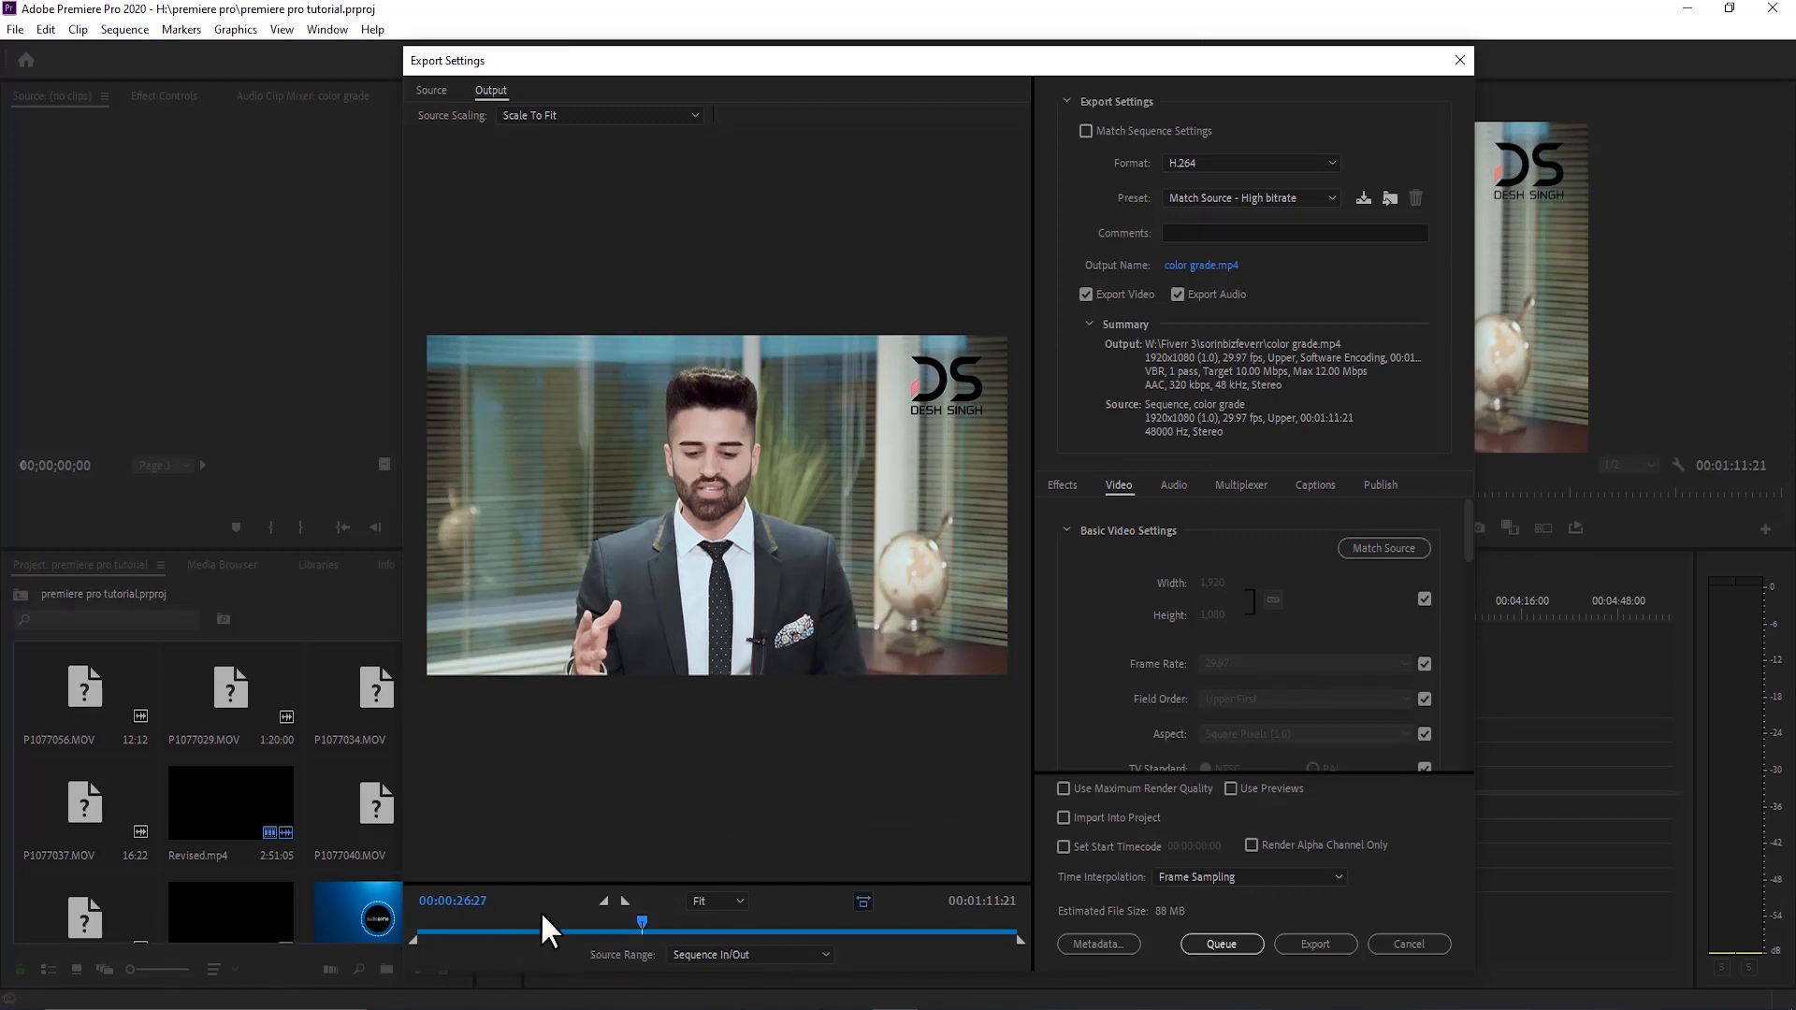
- Trim the export range to start at 00:00:21:15 and last about 25 seconds, with the preview placed at its end
{"action": "left_click_drag", "start_coordinate": [626, 922], "coordinate": [968, 932]}
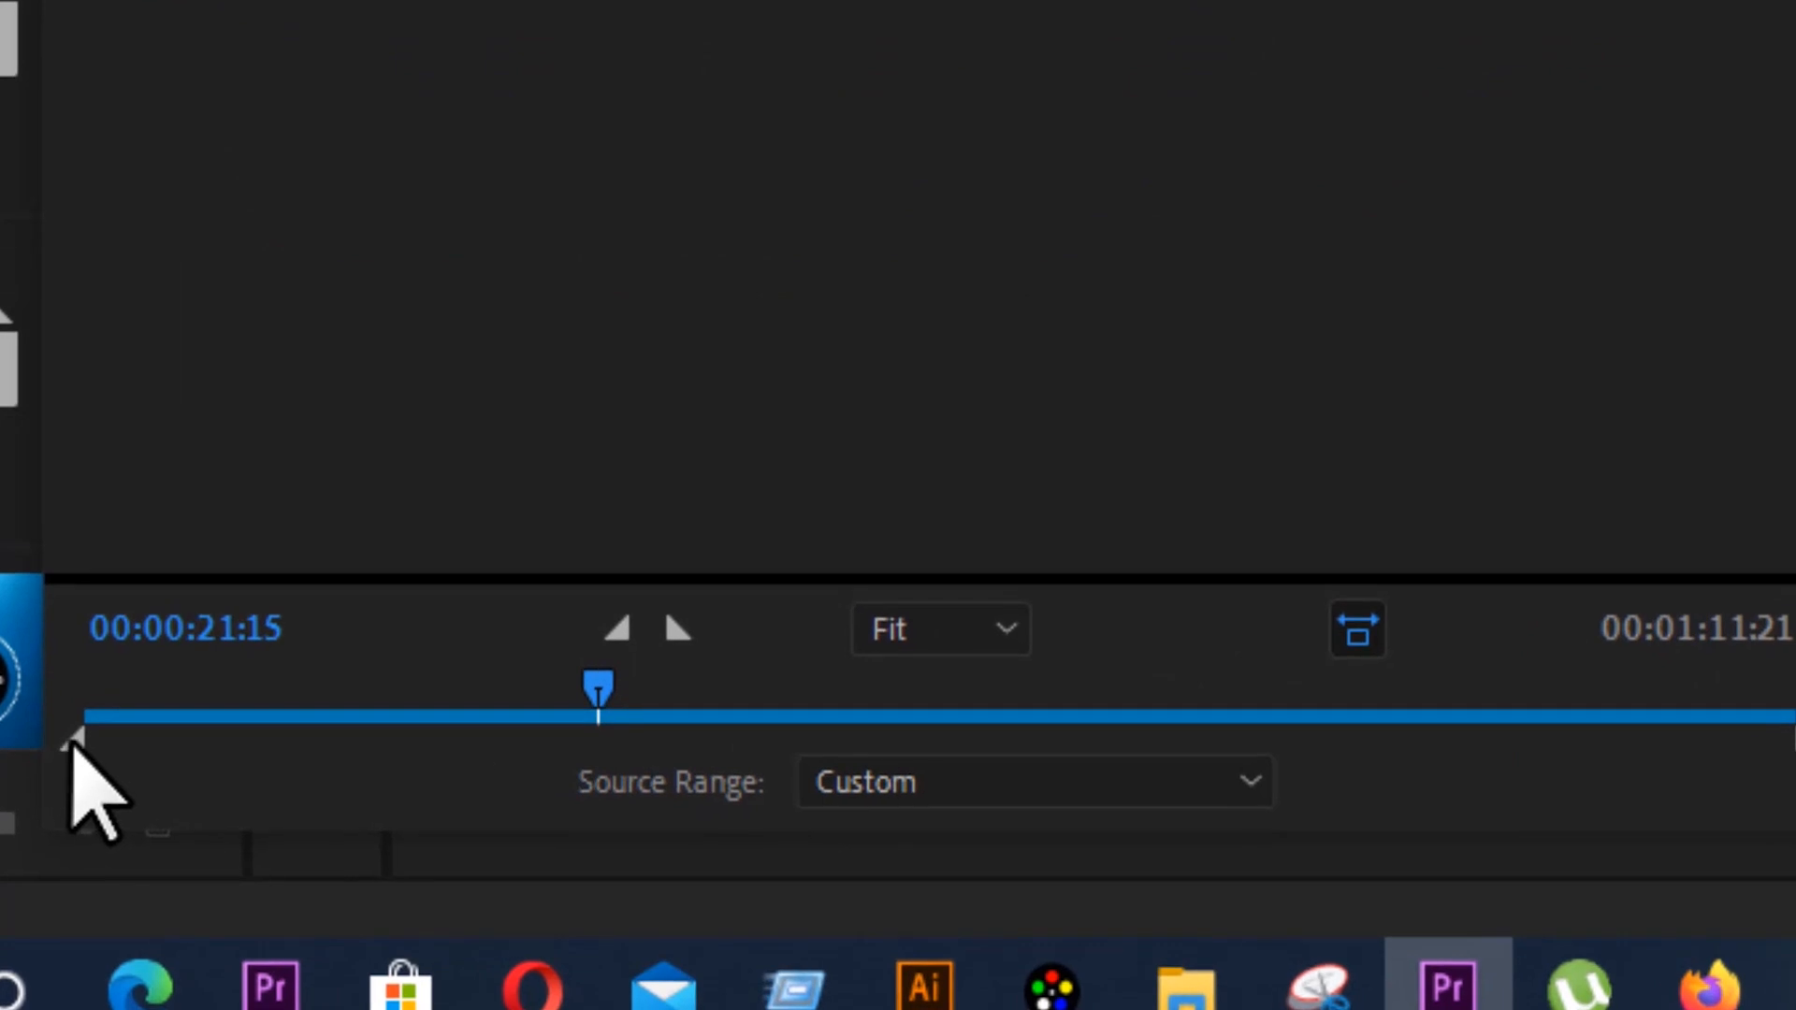
{"action": "mouse_move", "coordinate": [72, 745]}
{"action": "left_mouse_down"}
{"action": "mouse_move", "coordinate": [129, 765]}
{"action": "mouse_move", "coordinate": [298, 748]}
{"action": "left_mouse_up"}
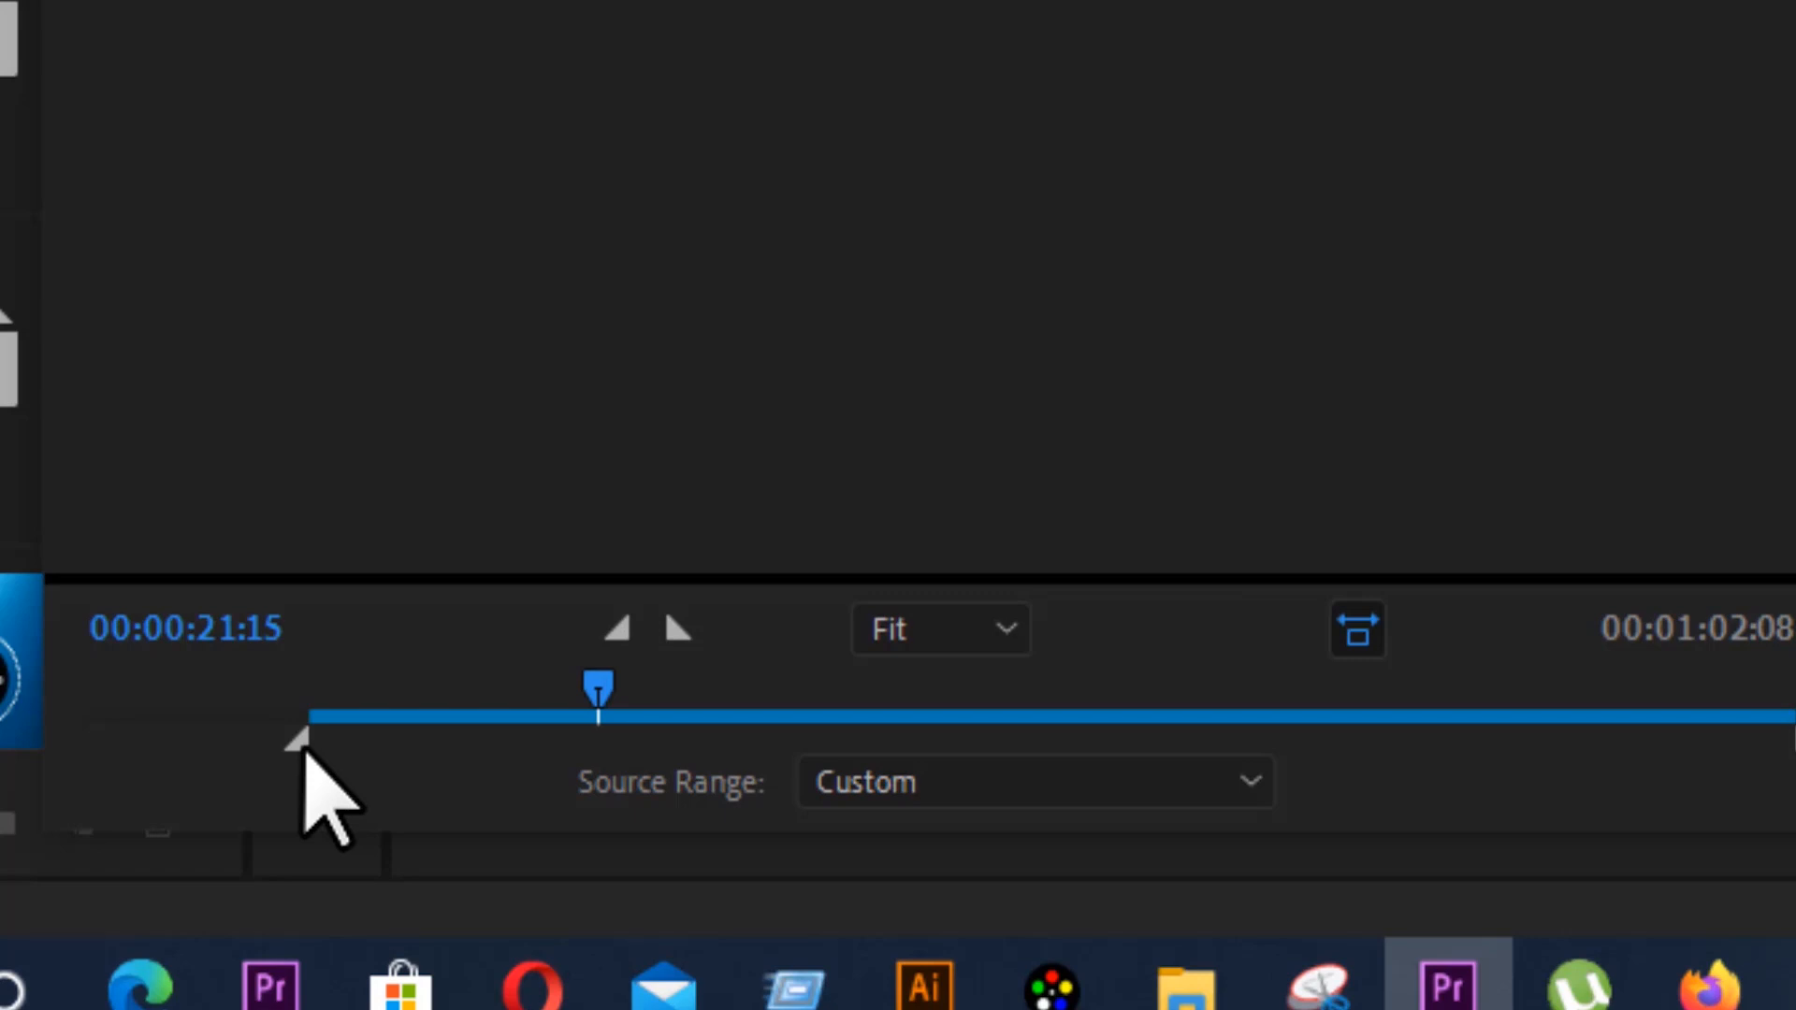
{"action": "left_click_drag", "start_coordinate": [301, 745], "coordinate": [594, 759]}
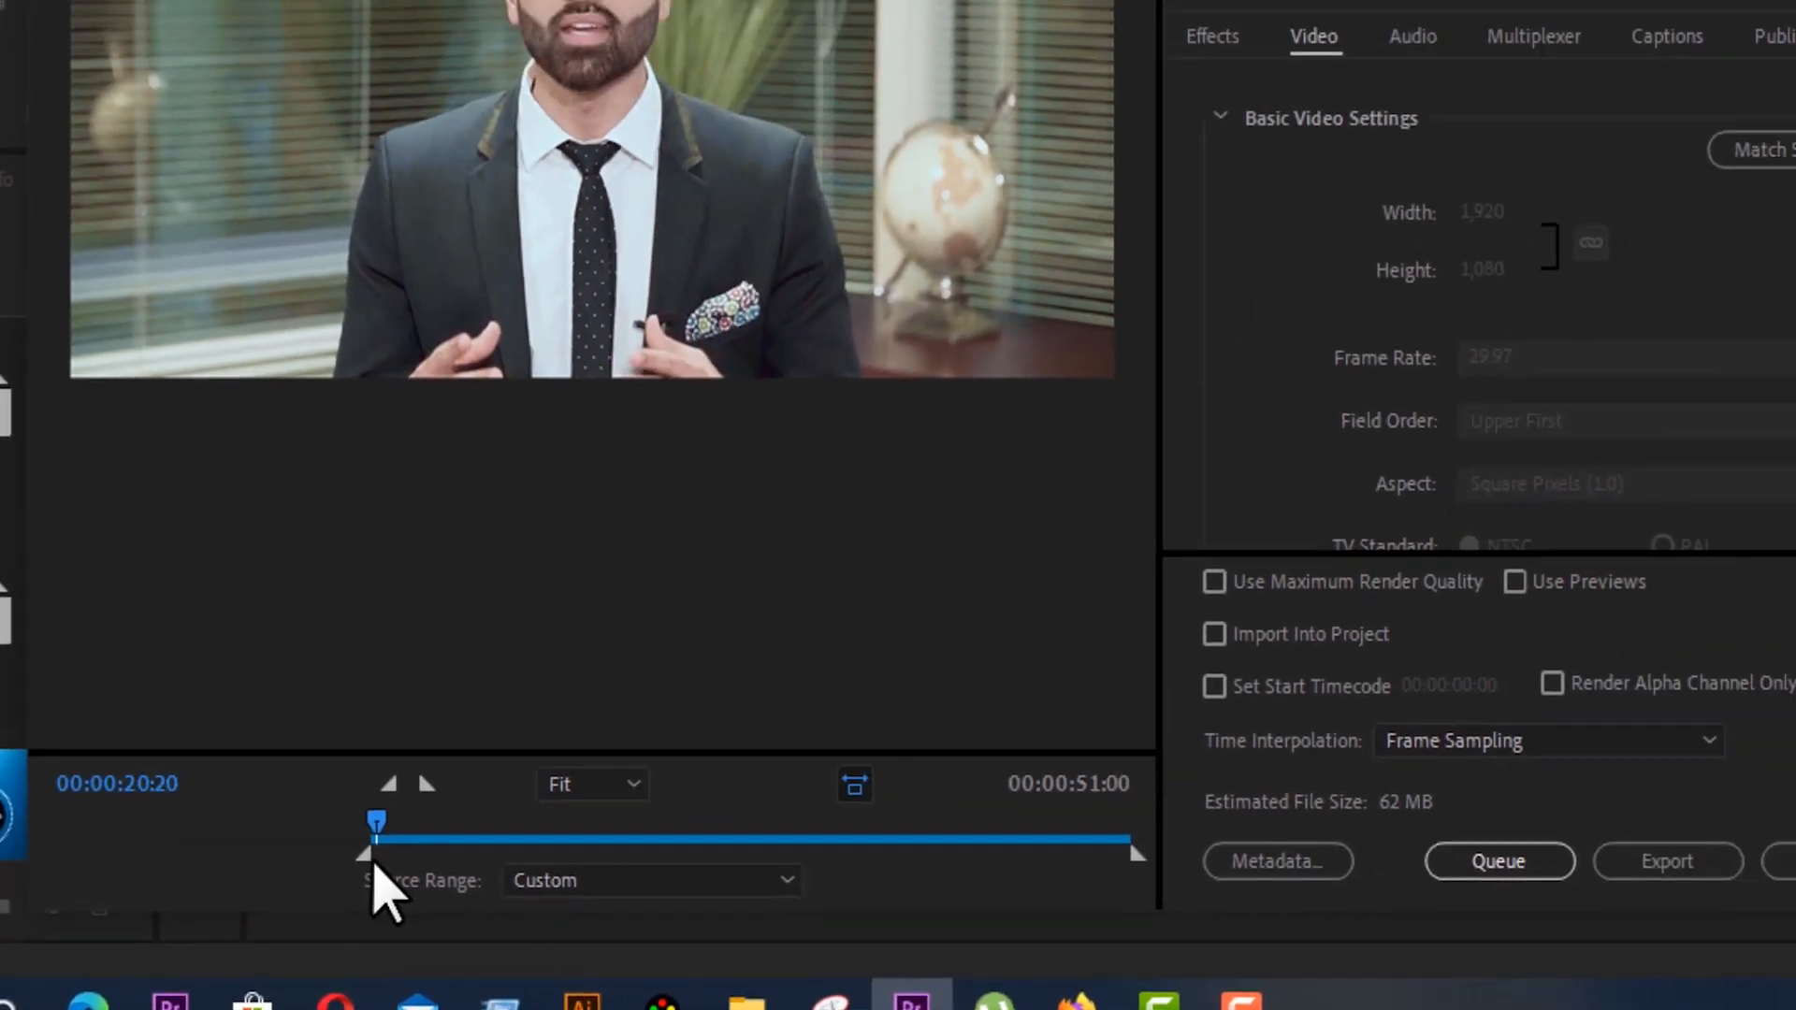
{"action": "left_click_drag", "start_coordinate": [373, 862], "coordinate": [361, 838]}
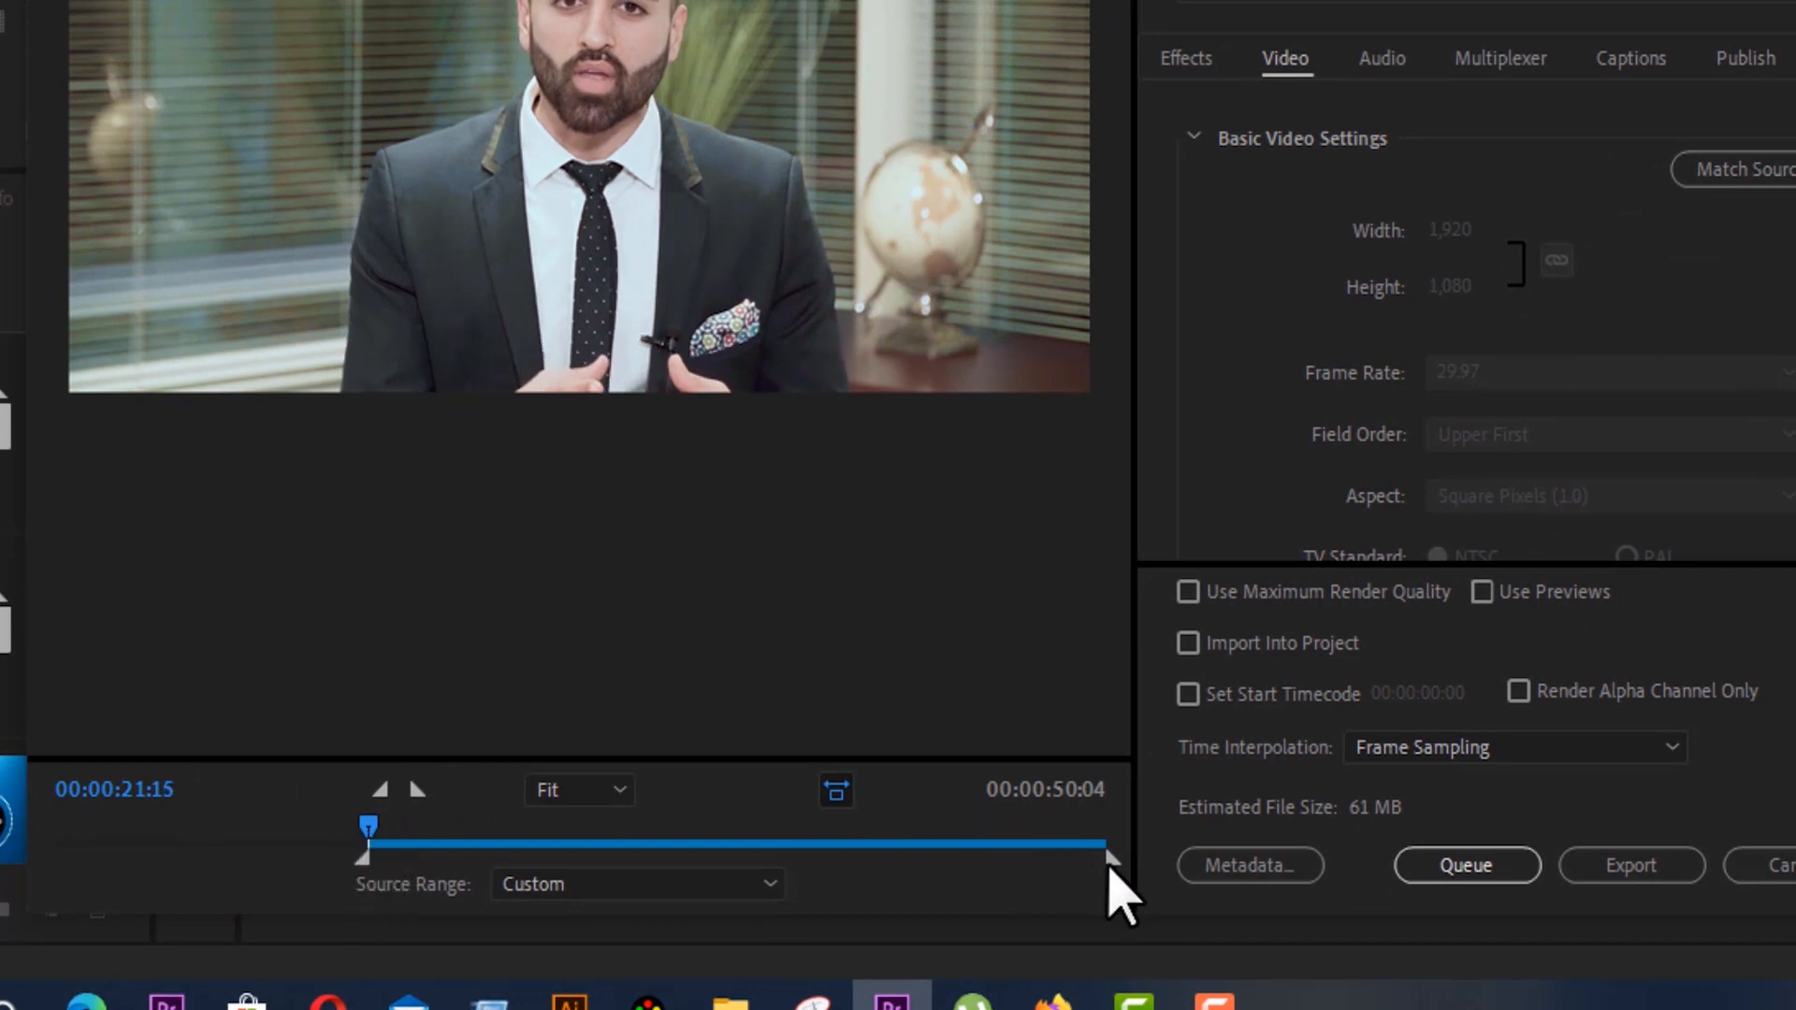
{"action": "mouse_move", "coordinate": [1110, 861]}
{"action": "left_mouse_down"}
{"action": "mouse_move", "coordinate": [745, 890]}
{"action": "mouse_move", "coordinate": [736, 811]}
{"action": "left_mouse_up"}
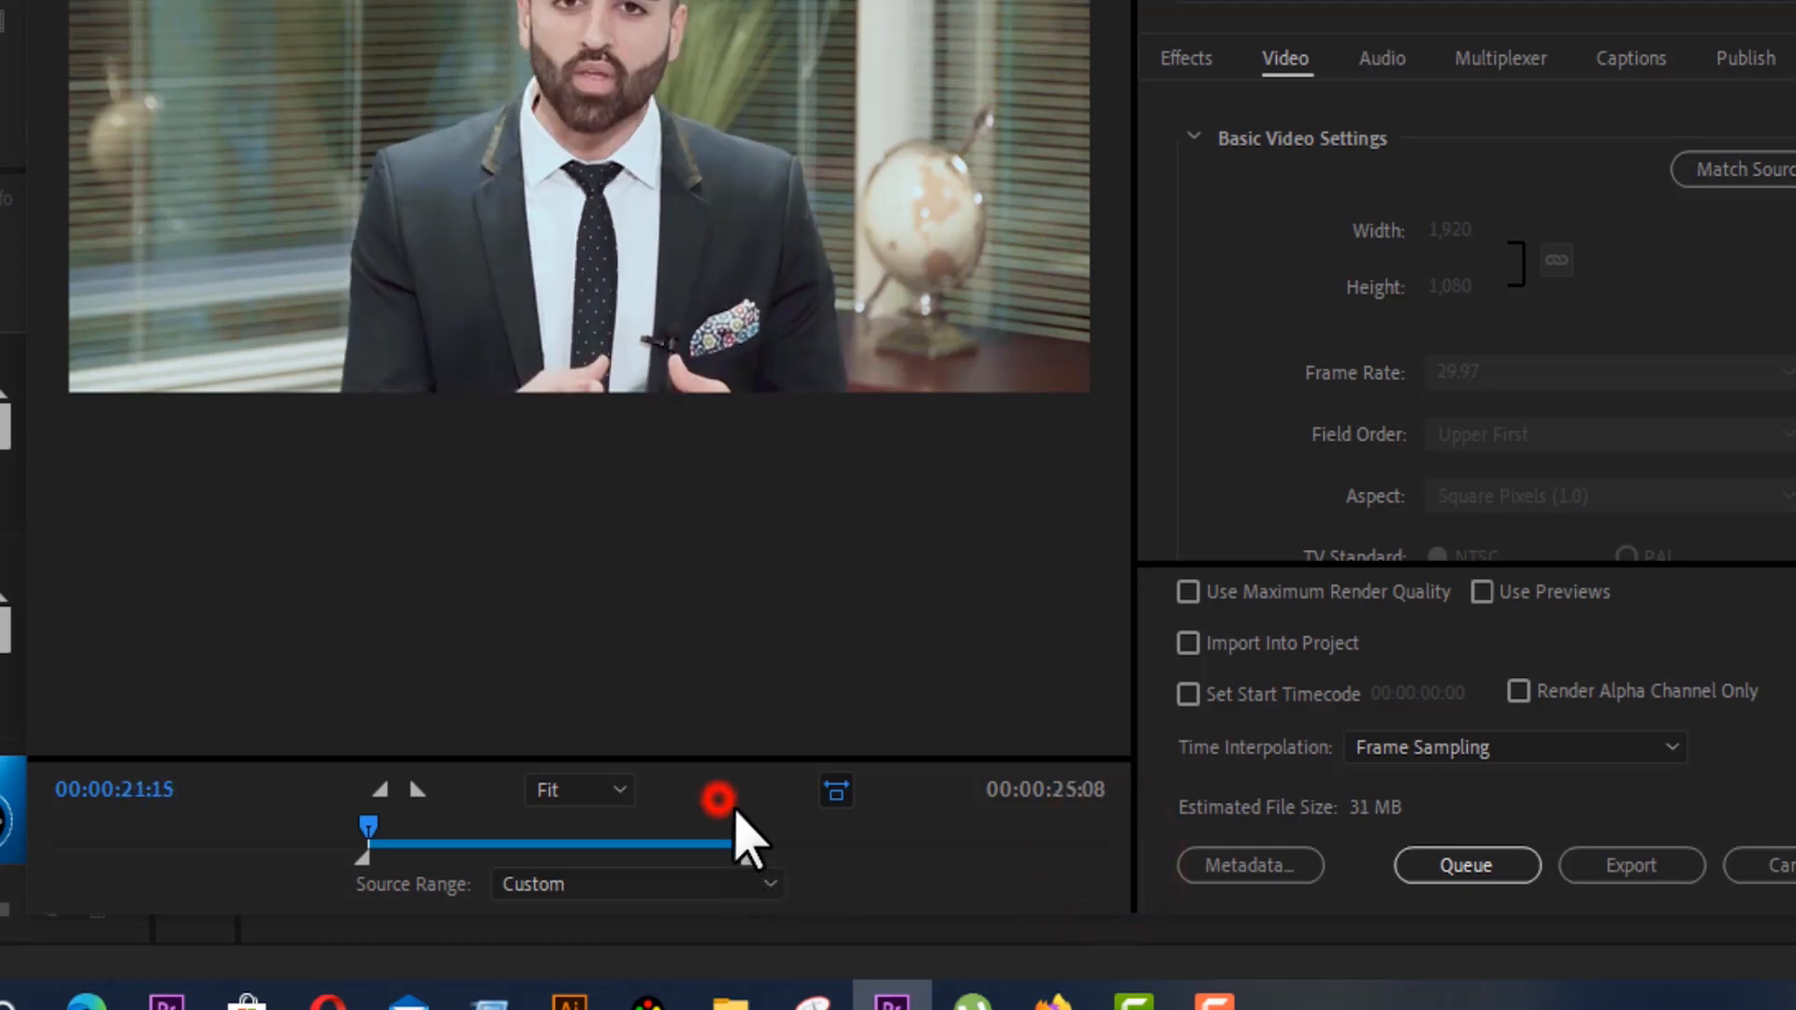
{"action": "left_click", "coordinate": [736, 834]}
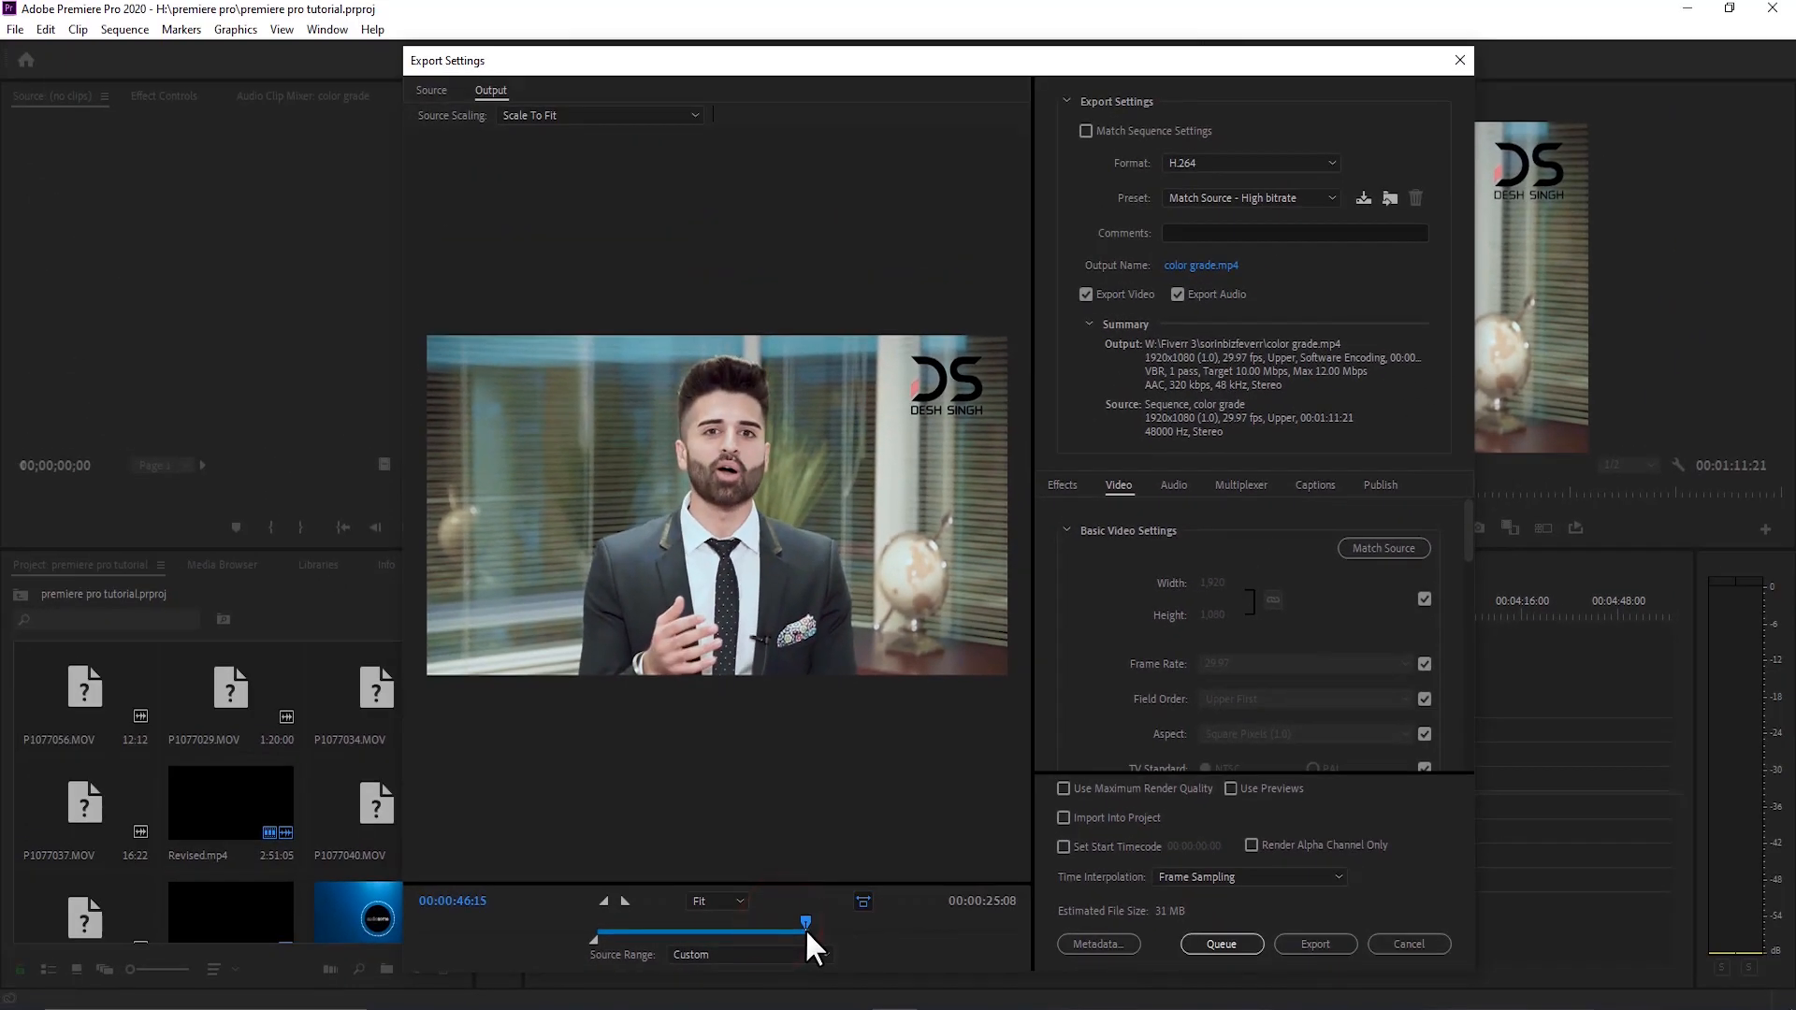
- Set the export's source range to Entire Sequence
{"action": "left_click", "coordinate": [780, 952]}
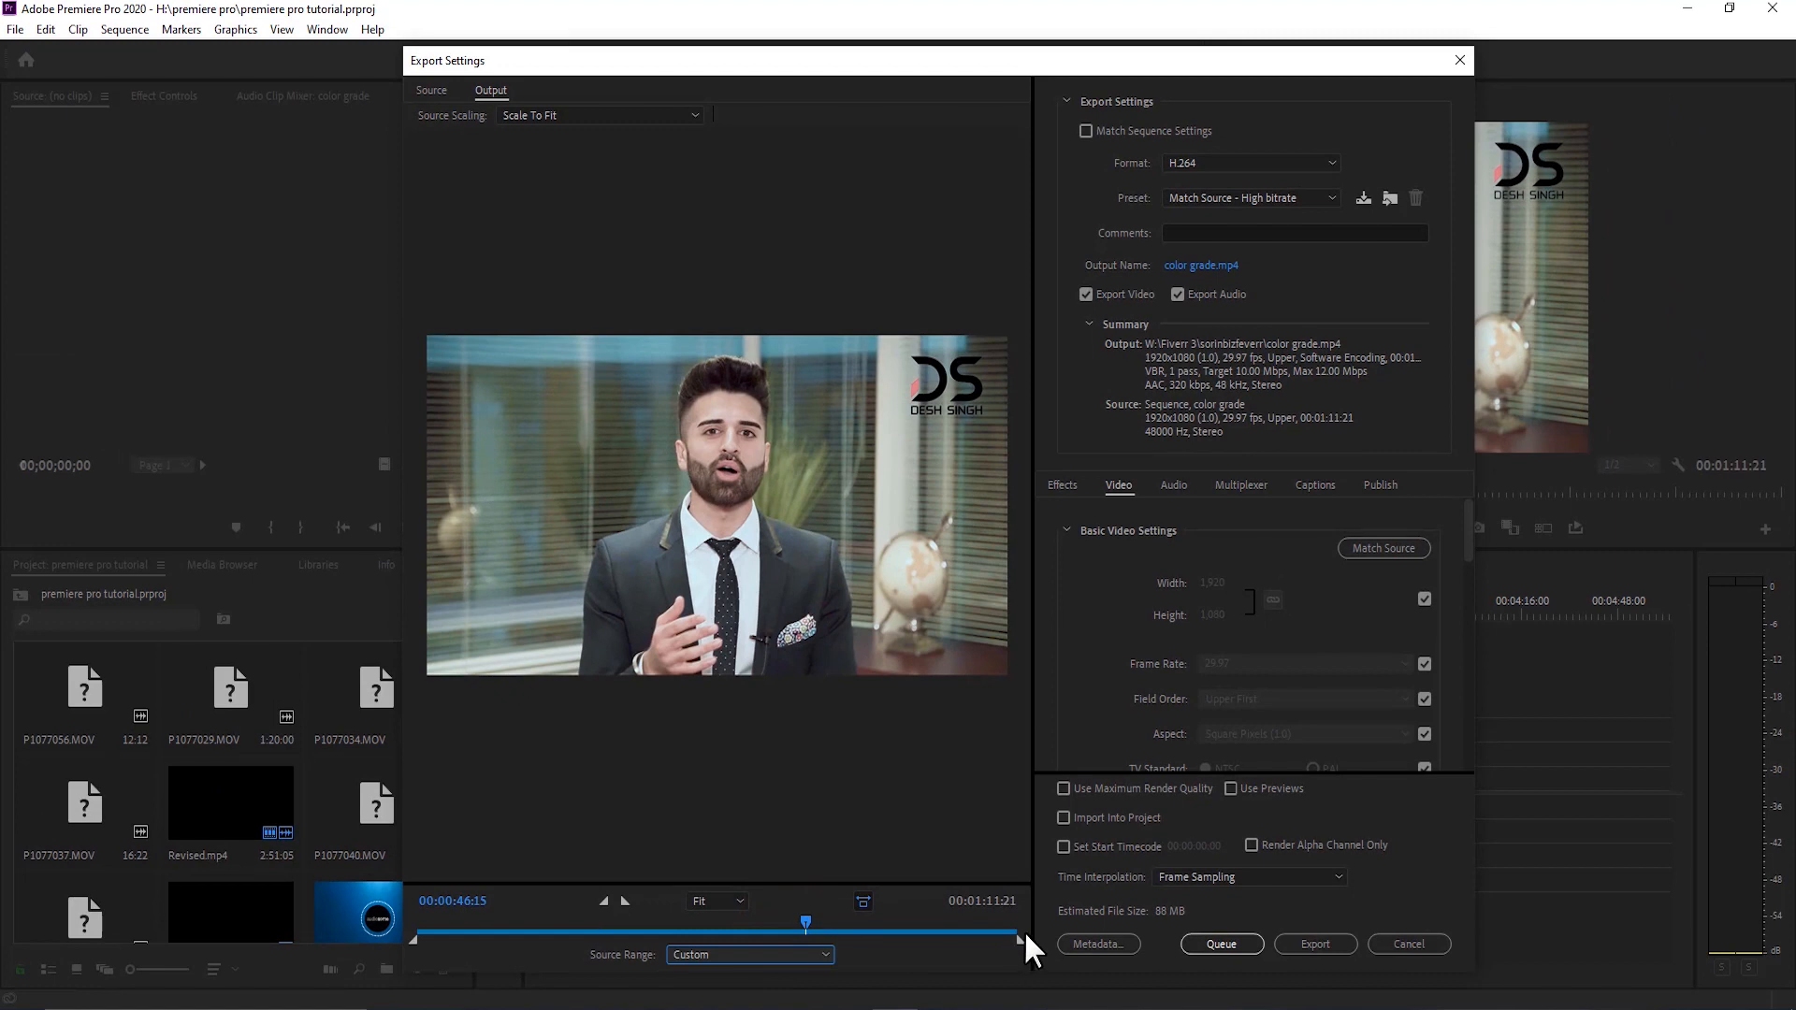
{"action": "left_click", "coordinate": [413, 939]}
{"action": "left_click", "coordinate": [1022, 940]}
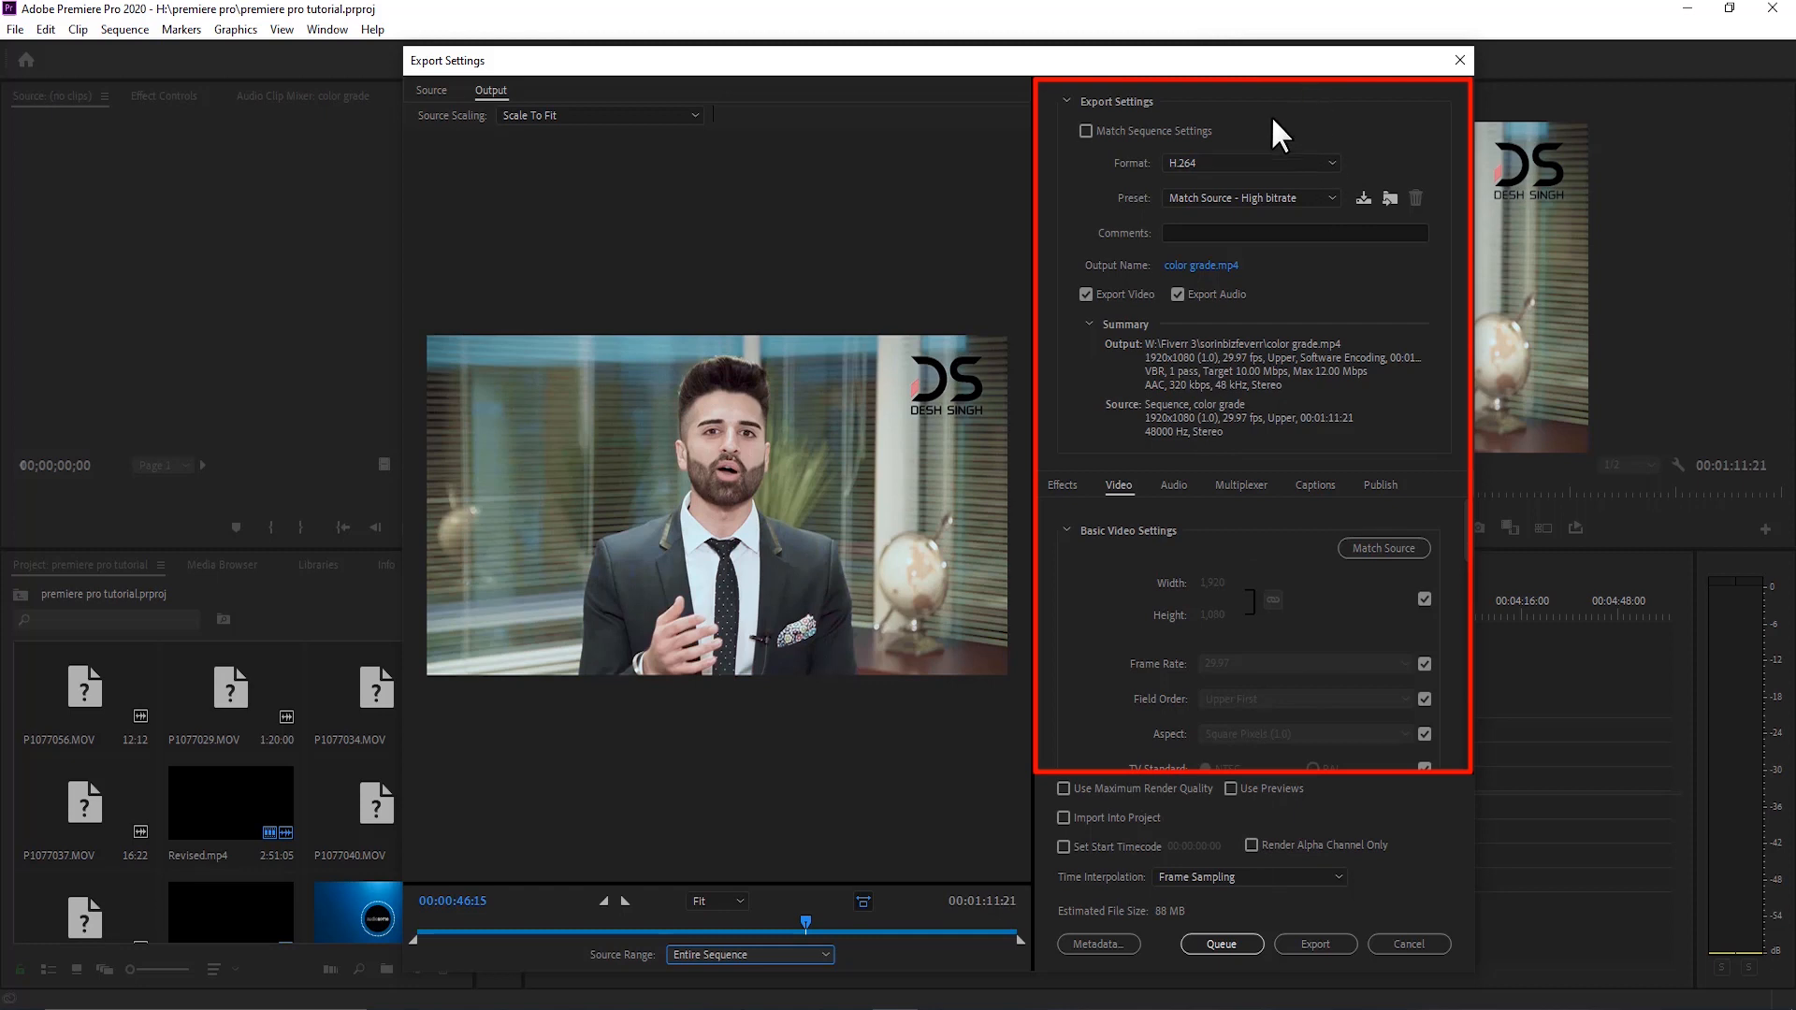
- Toggle Match Sequence Settings on and off, and try the HEVC (H.265) format before returning to H.264
{"action": "left_click", "coordinate": [1086, 129]}
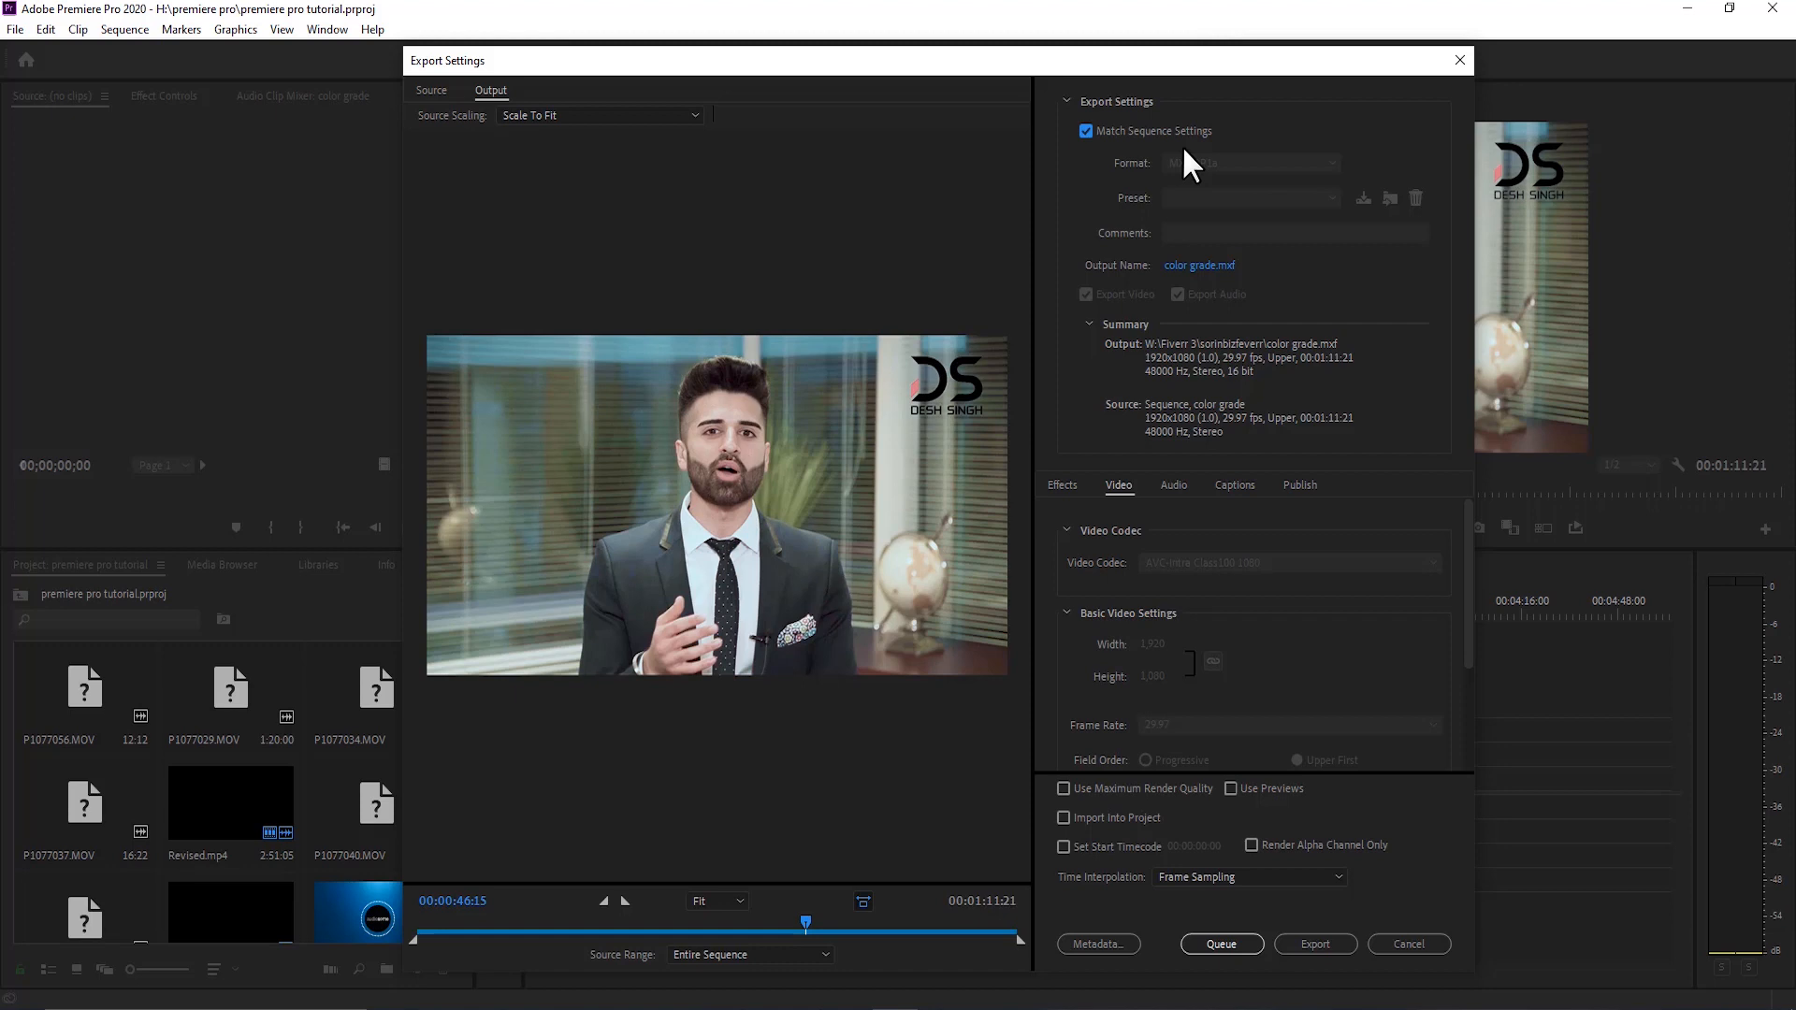
{"action": "left_click", "coordinate": [1085, 127]}
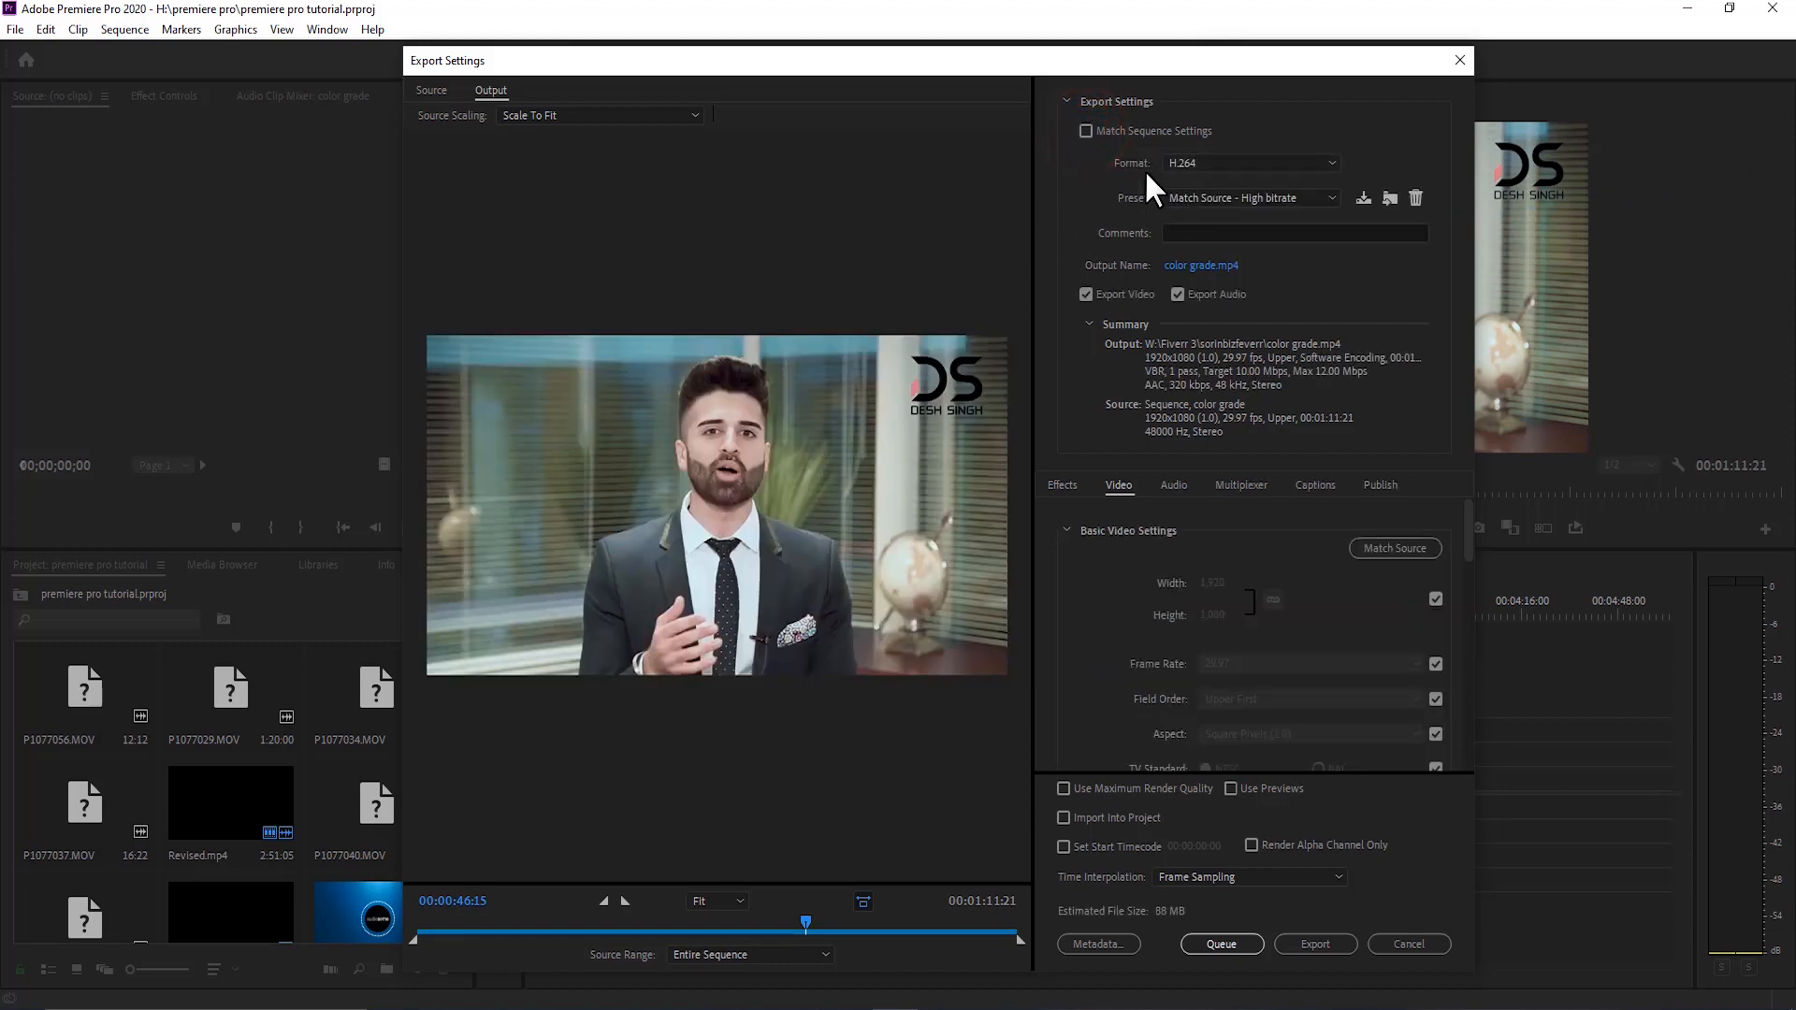
{"action": "left_click", "coordinate": [1312, 167]}
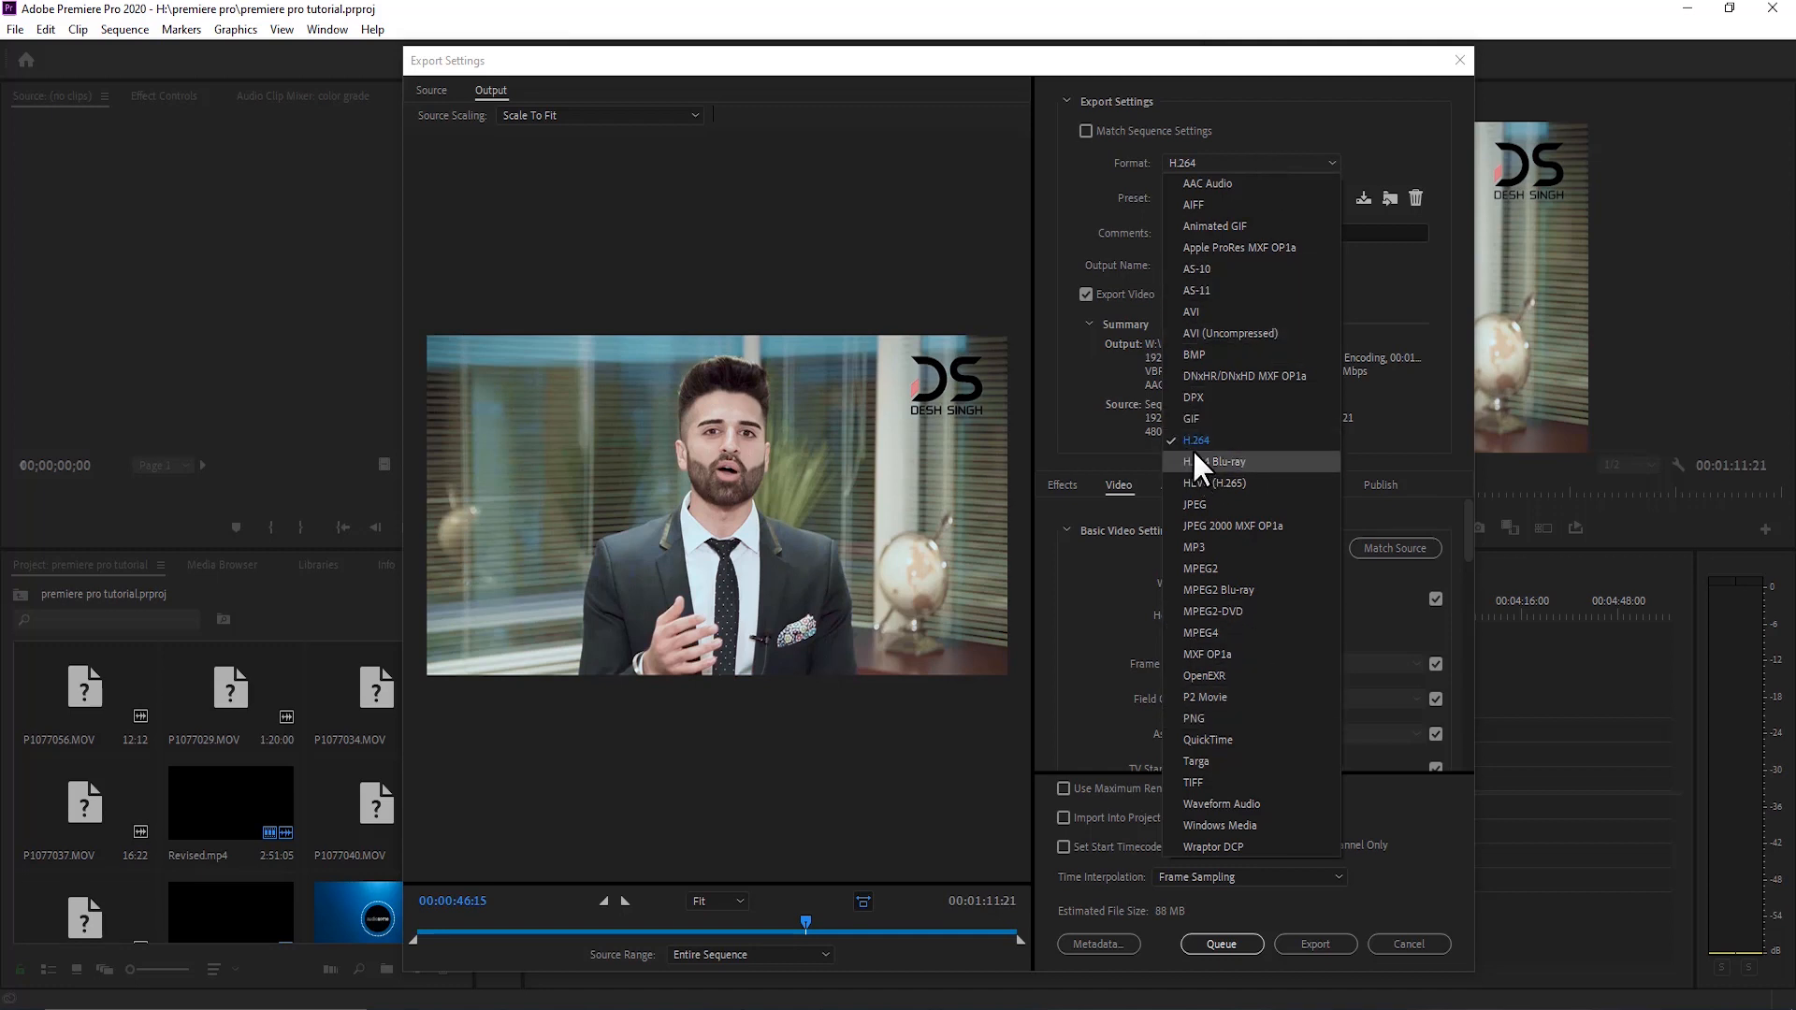
{"action": "left_click", "coordinate": [1250, 483]}
{"action": "left_click", "coordinate": [1272, 163]}
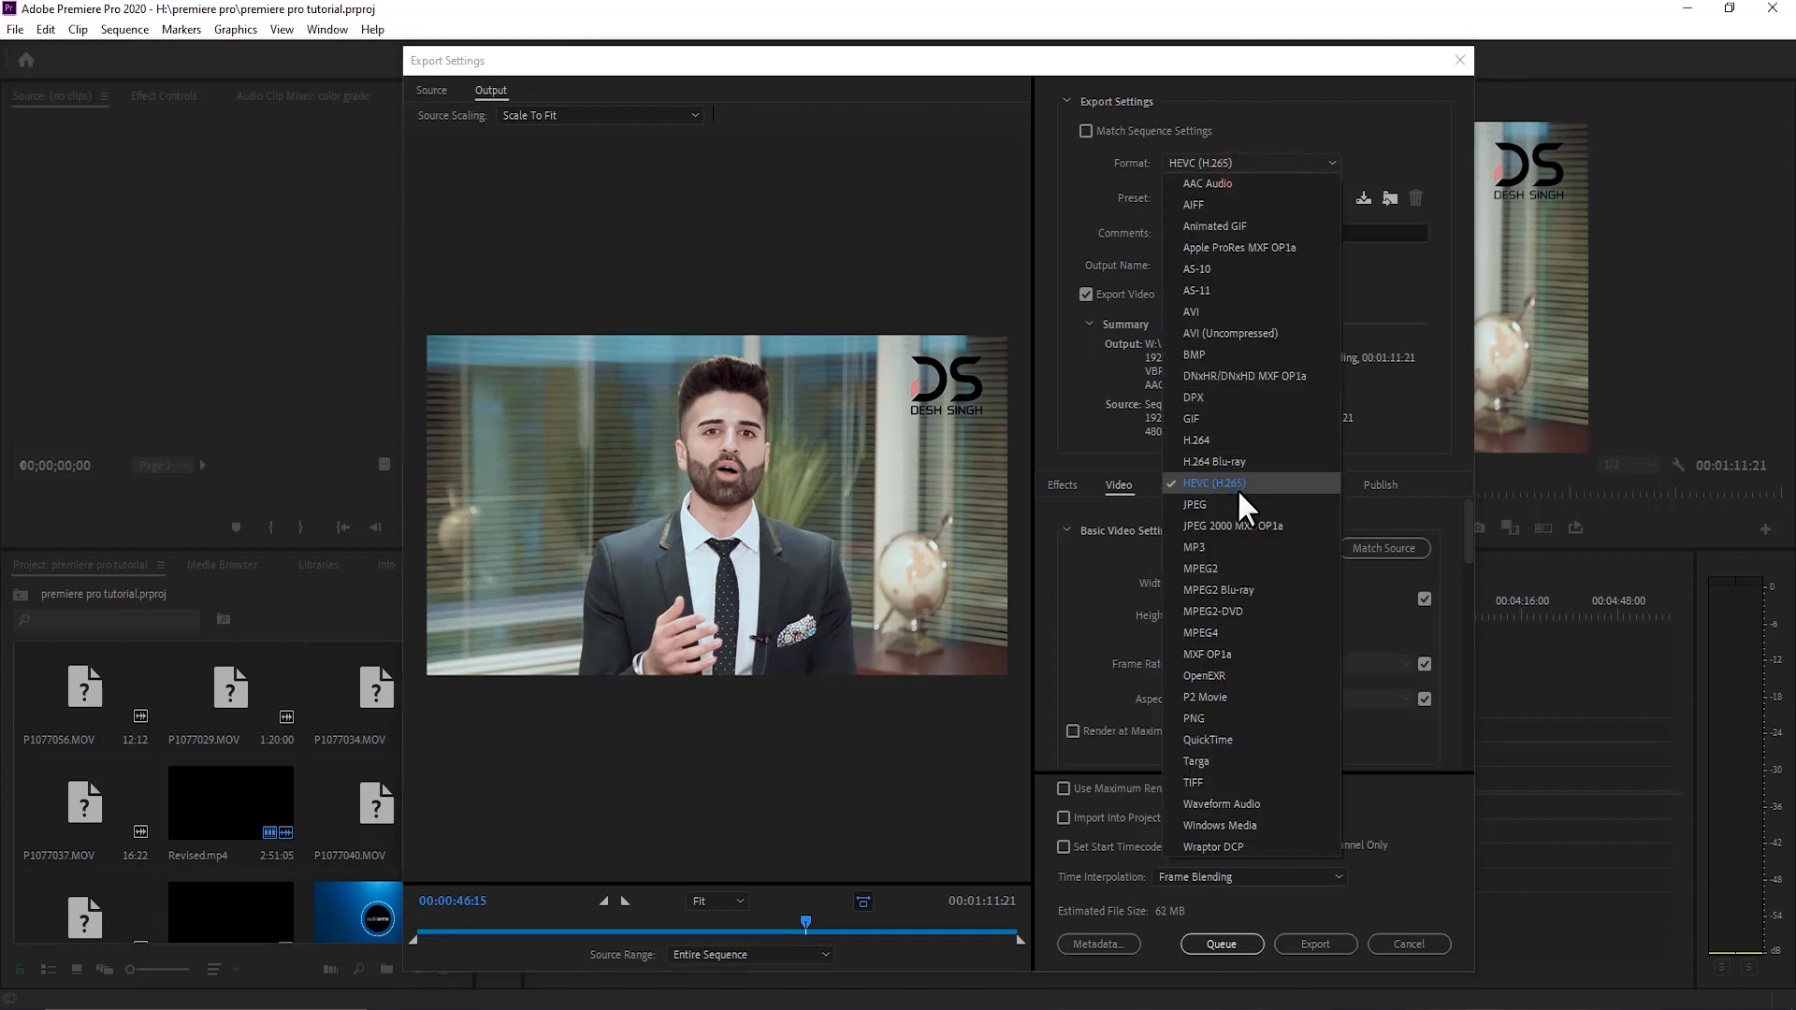
{"action": "left_click", "coordinate": [1211, 438]}
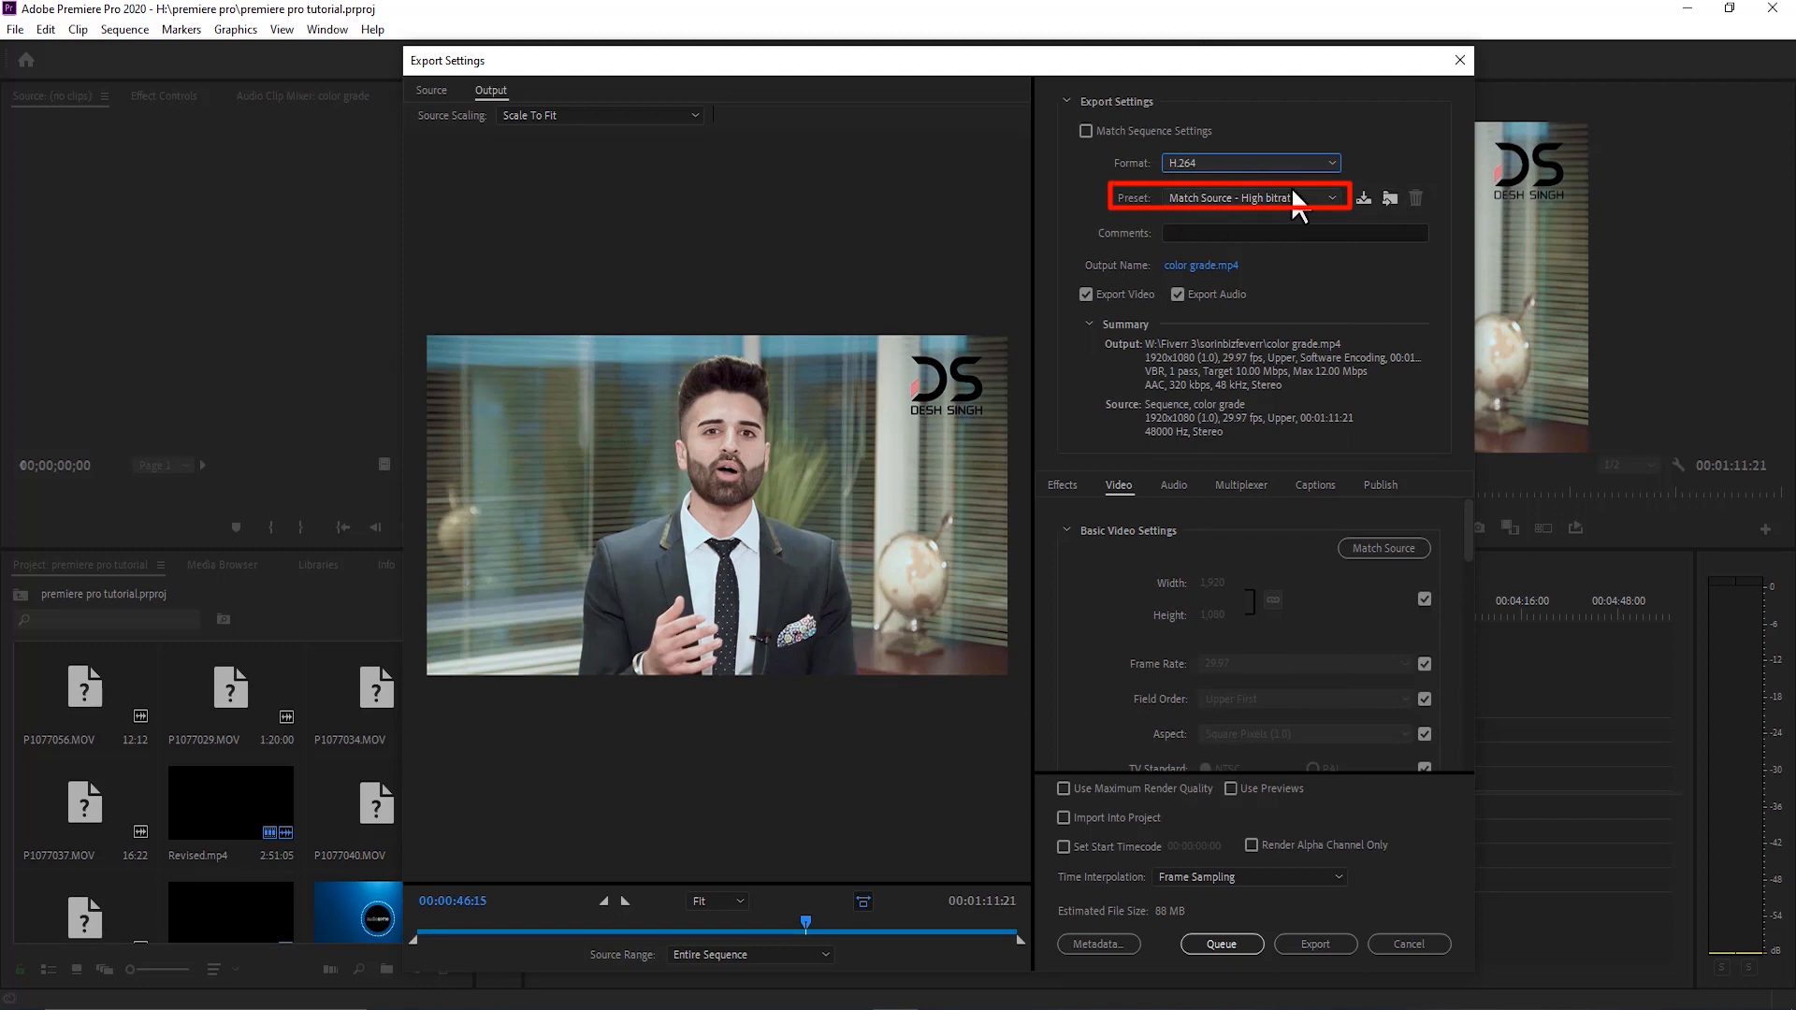
- Look through the available H.264 export presets without changing the Match Source - High bitrate preset
{"action": "left_click", "coordinate": [1279, 196]}
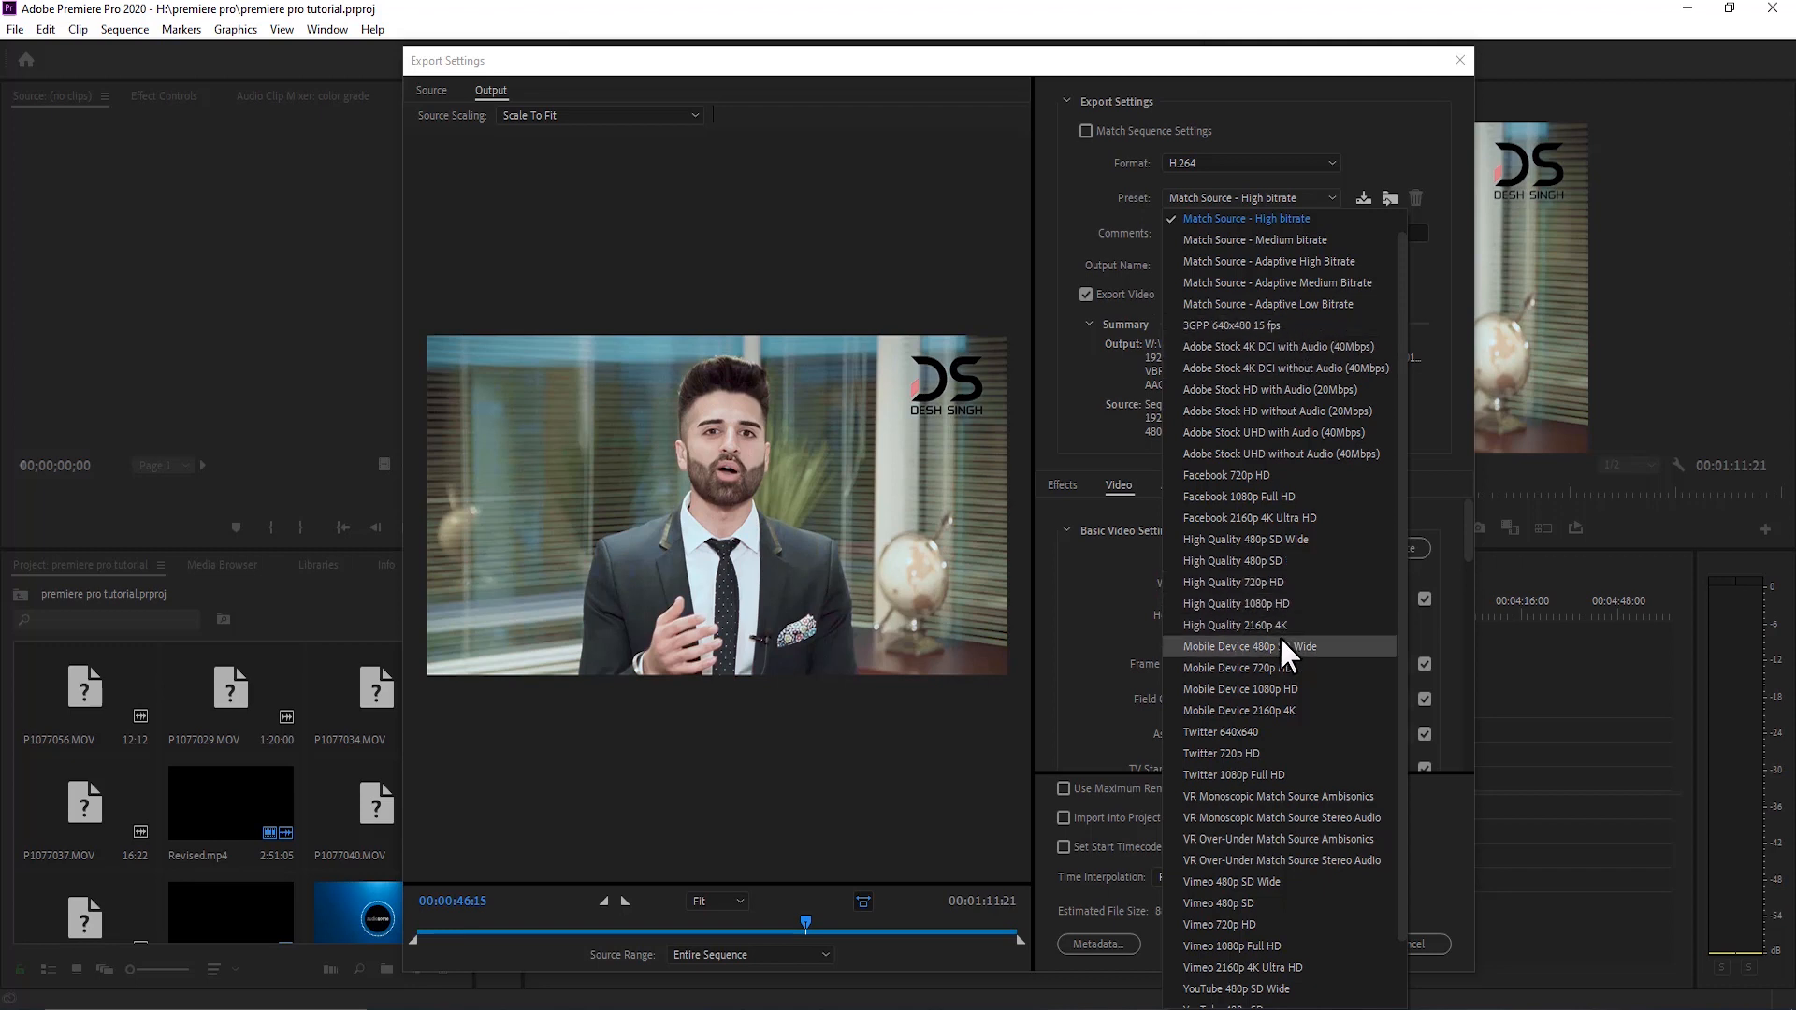
{"action": "scroll", "coordinate": [1277, 636], "scroll_direction": "down", "scroll_amount": 1}
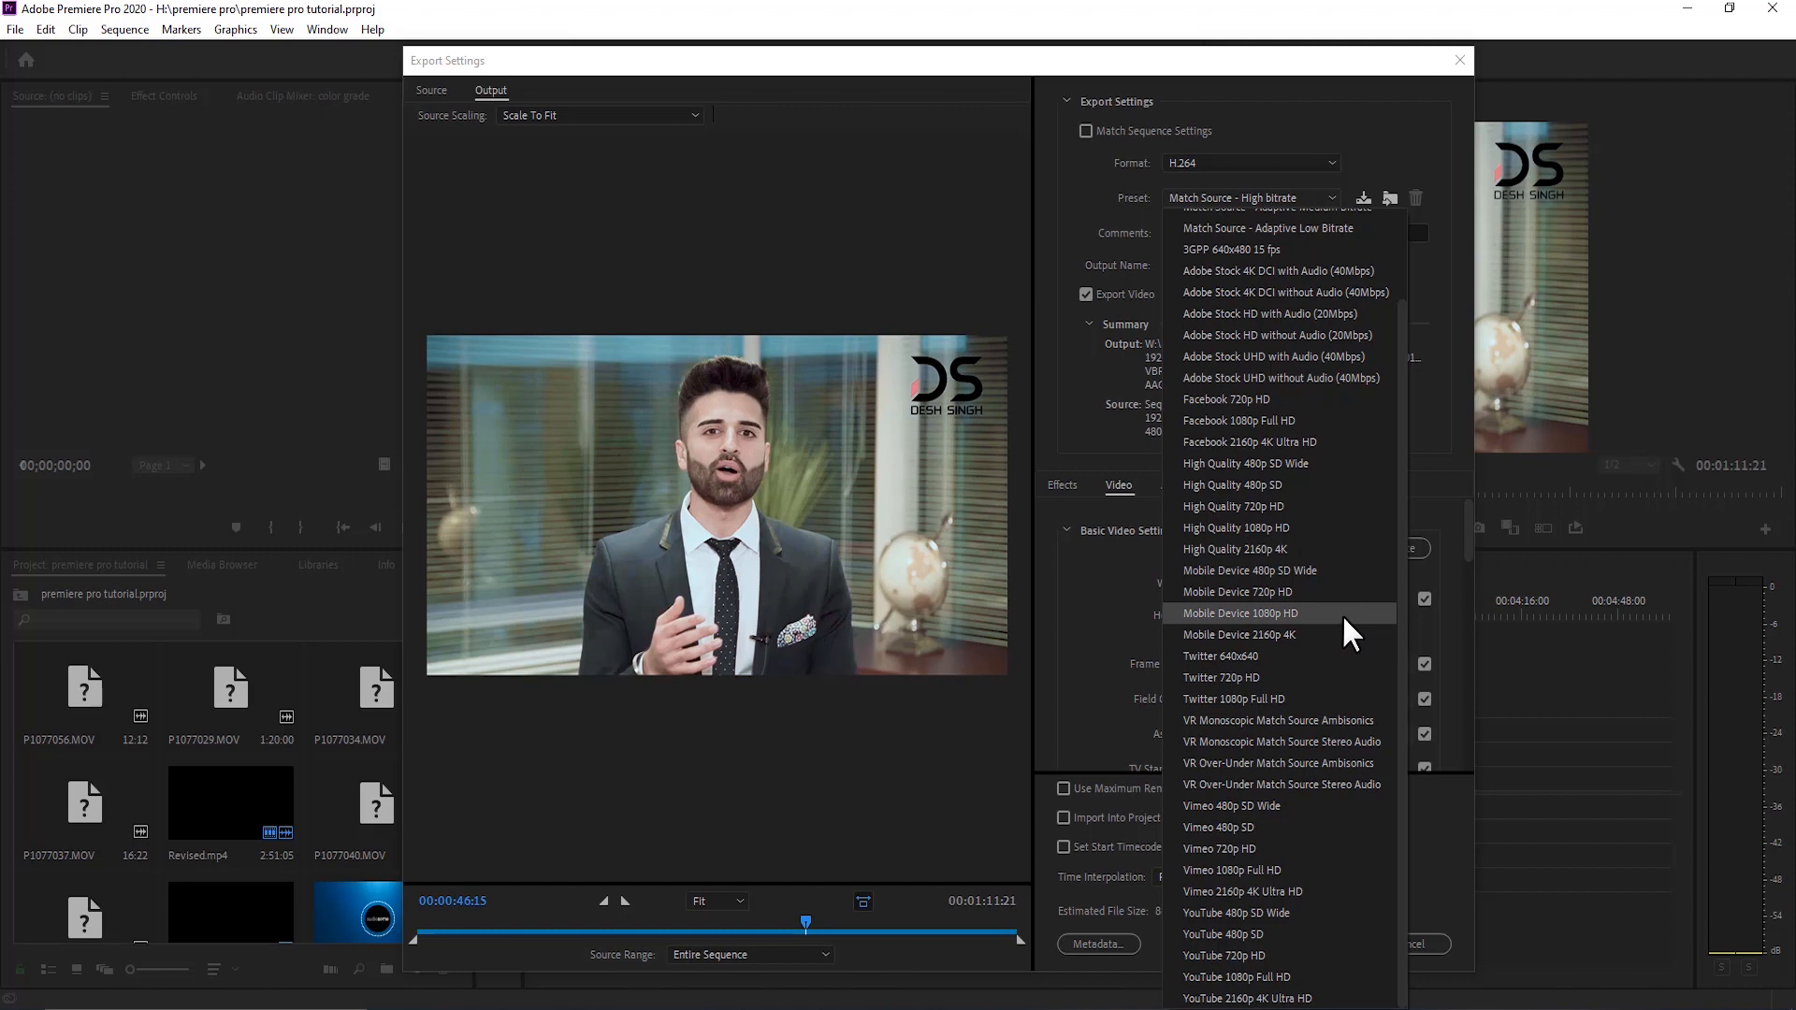
{"action": "scroll", "coordinate": [1342, 613], "scroll_direction": "up", "scroll_amount": 3}
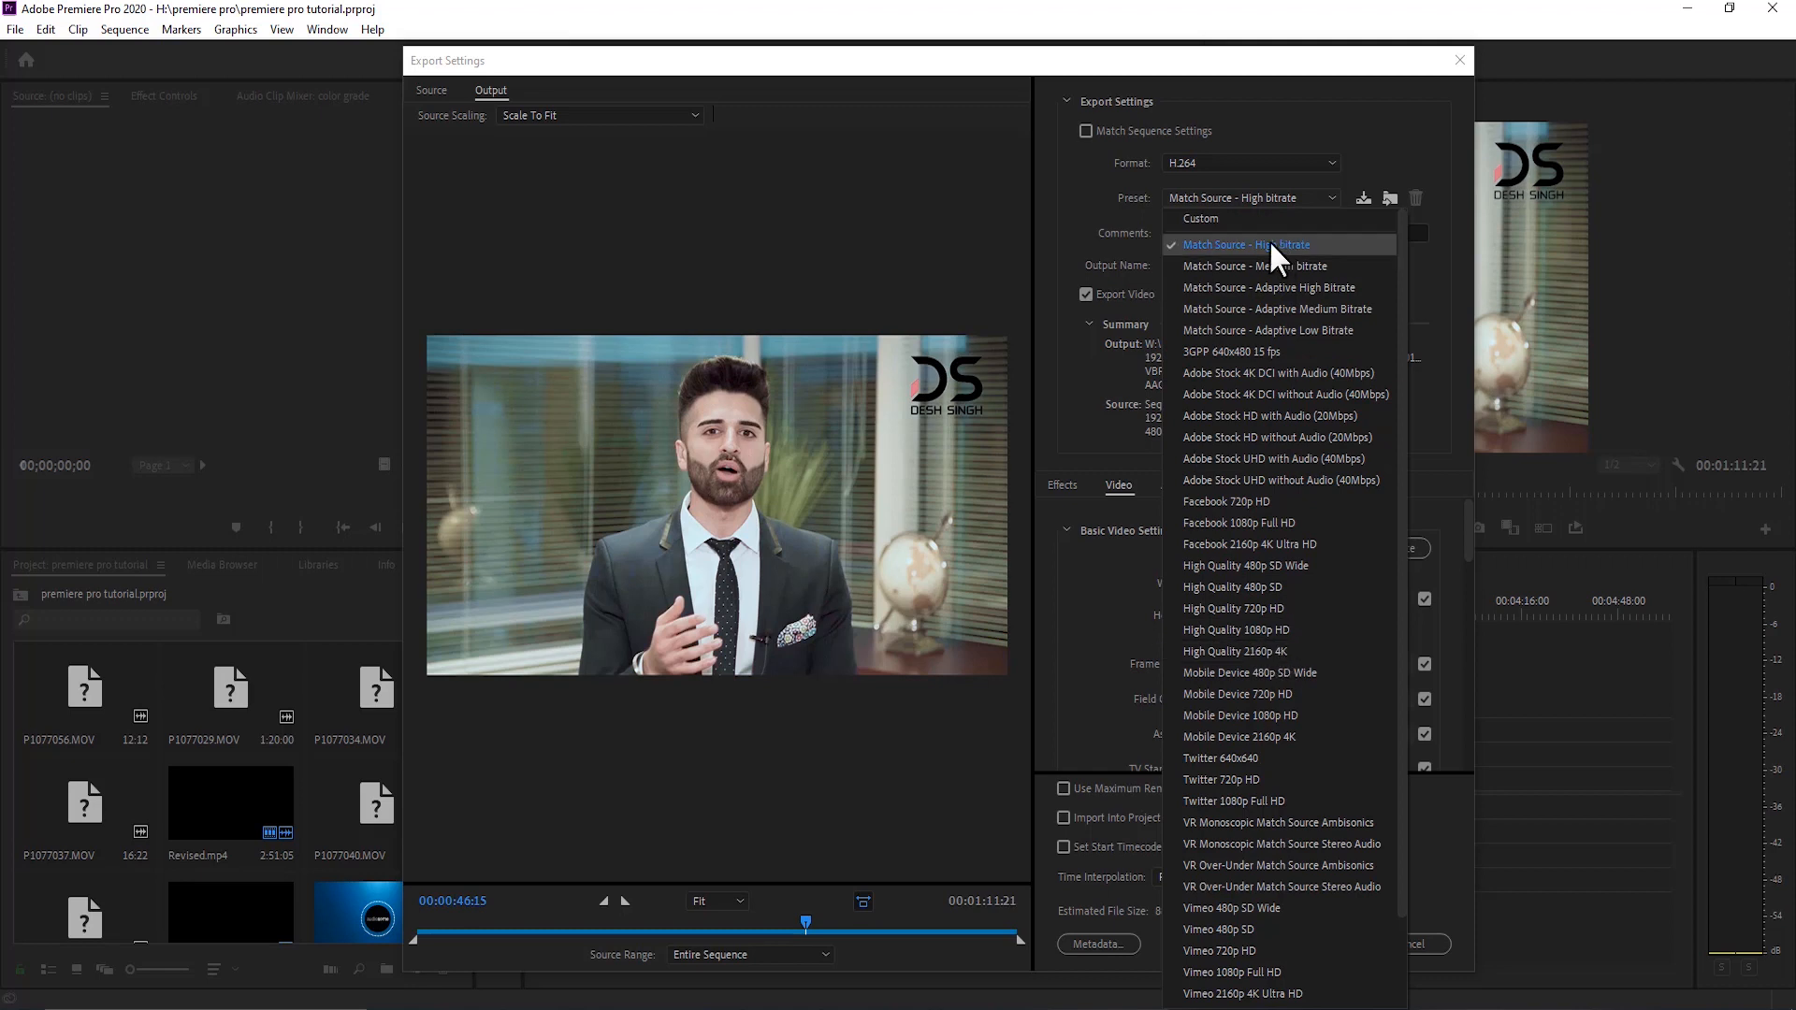
{"action": "left_click", "coordinate": [1401, 129]}
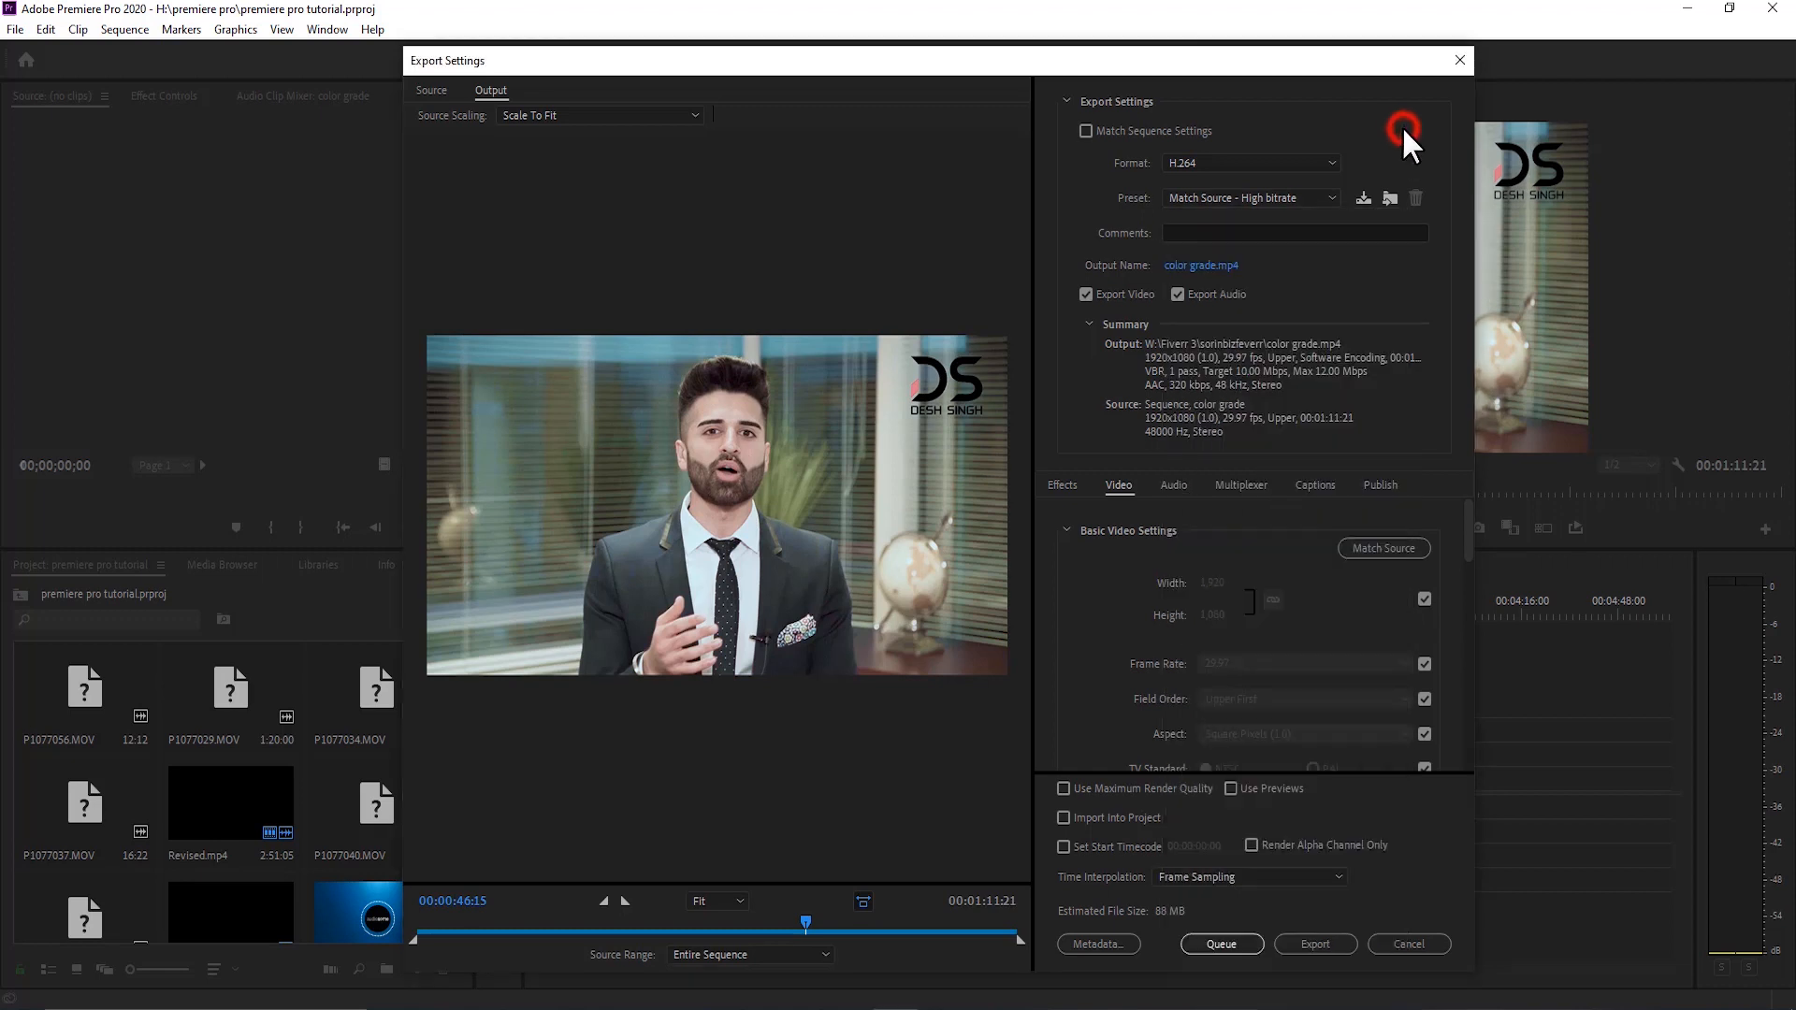
{"action": "left_click", "coordinate": [1303, 275]}
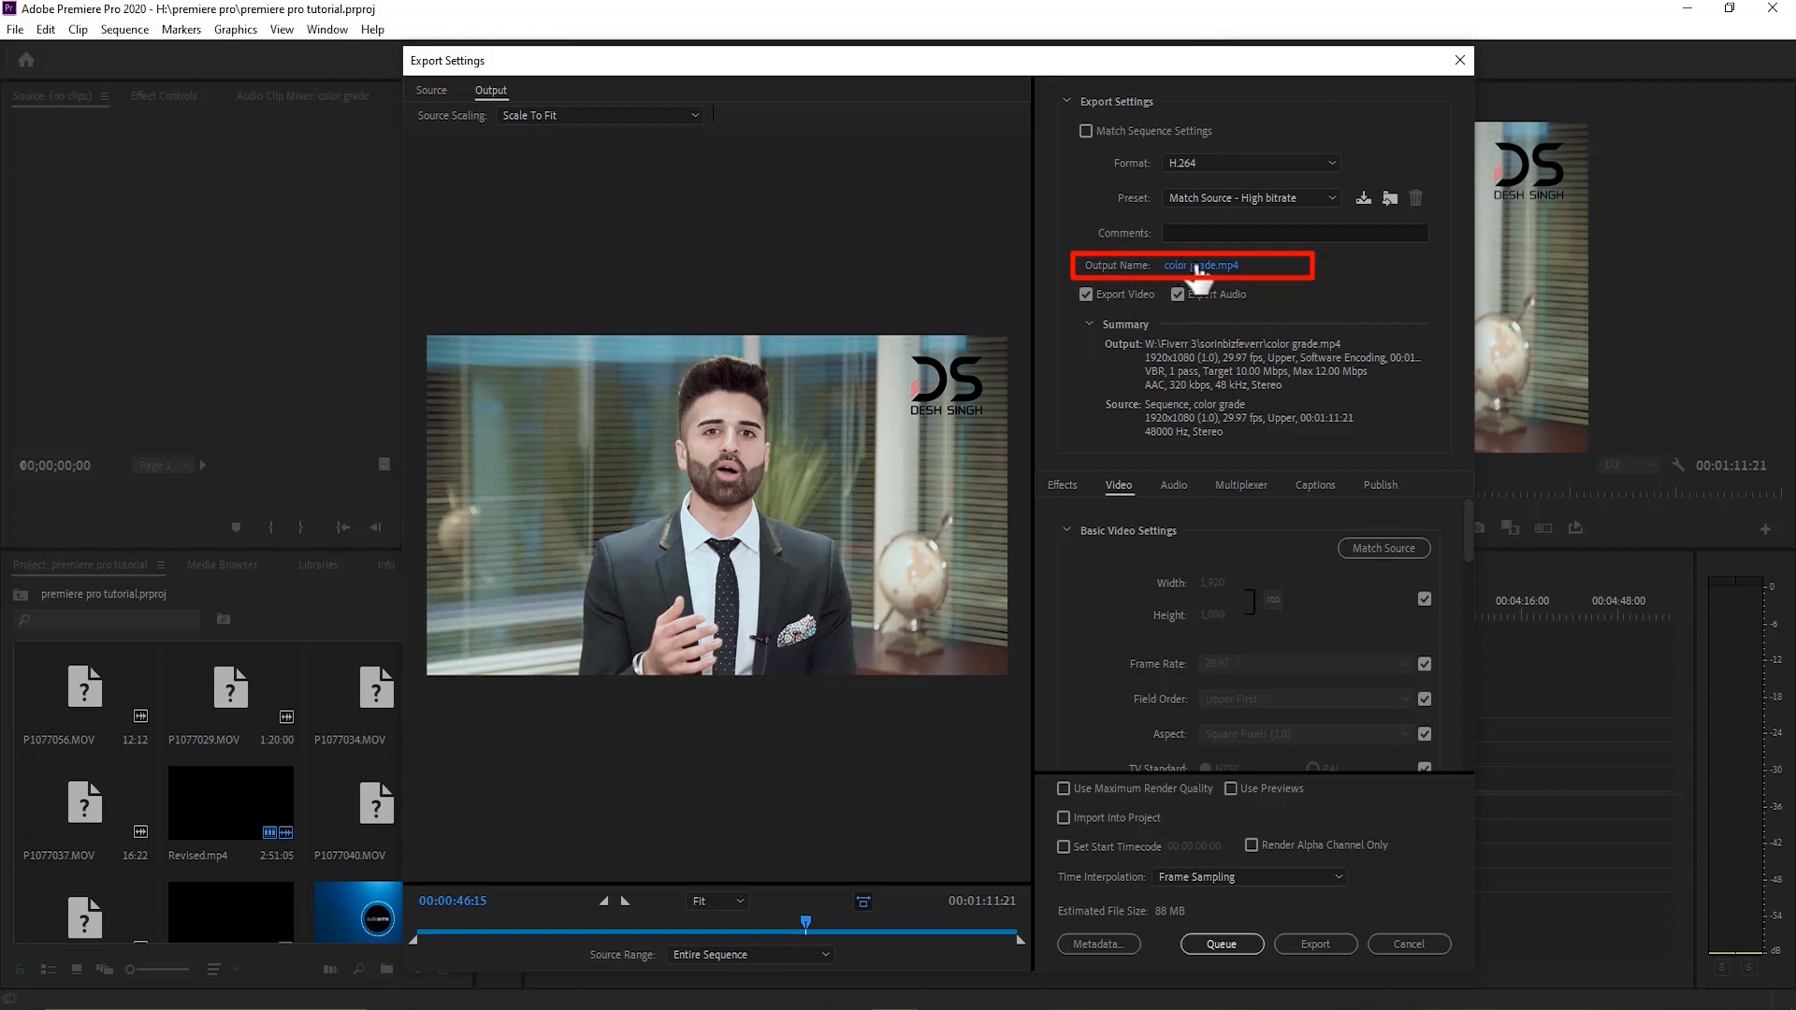
- Set the output file name to export and its location to the youtube\New folder directory on drive F
{"action": "left_click", "coordinate": [1193, 264]}
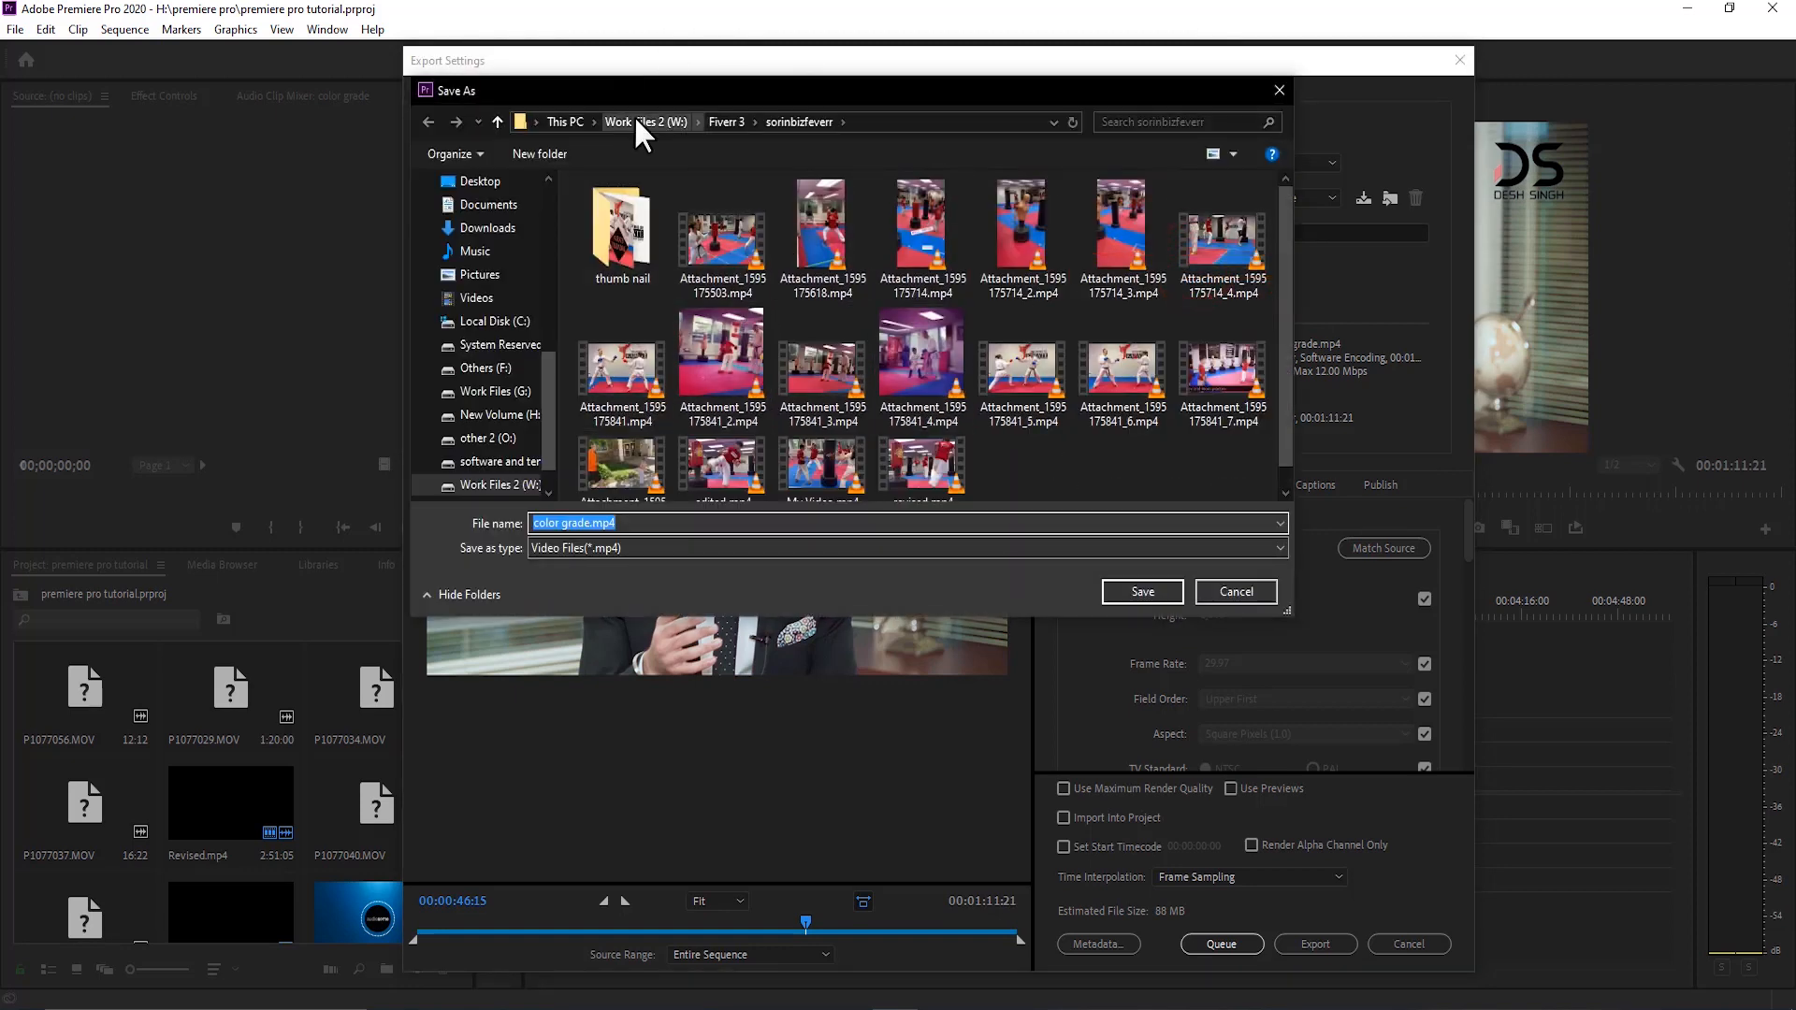
{"action": "left_click", "coordinate": [492, 367]}
{"action": "scroll", "coordinate": [806, 362], "scroll_direction": "down", "scroll_amount": 5}
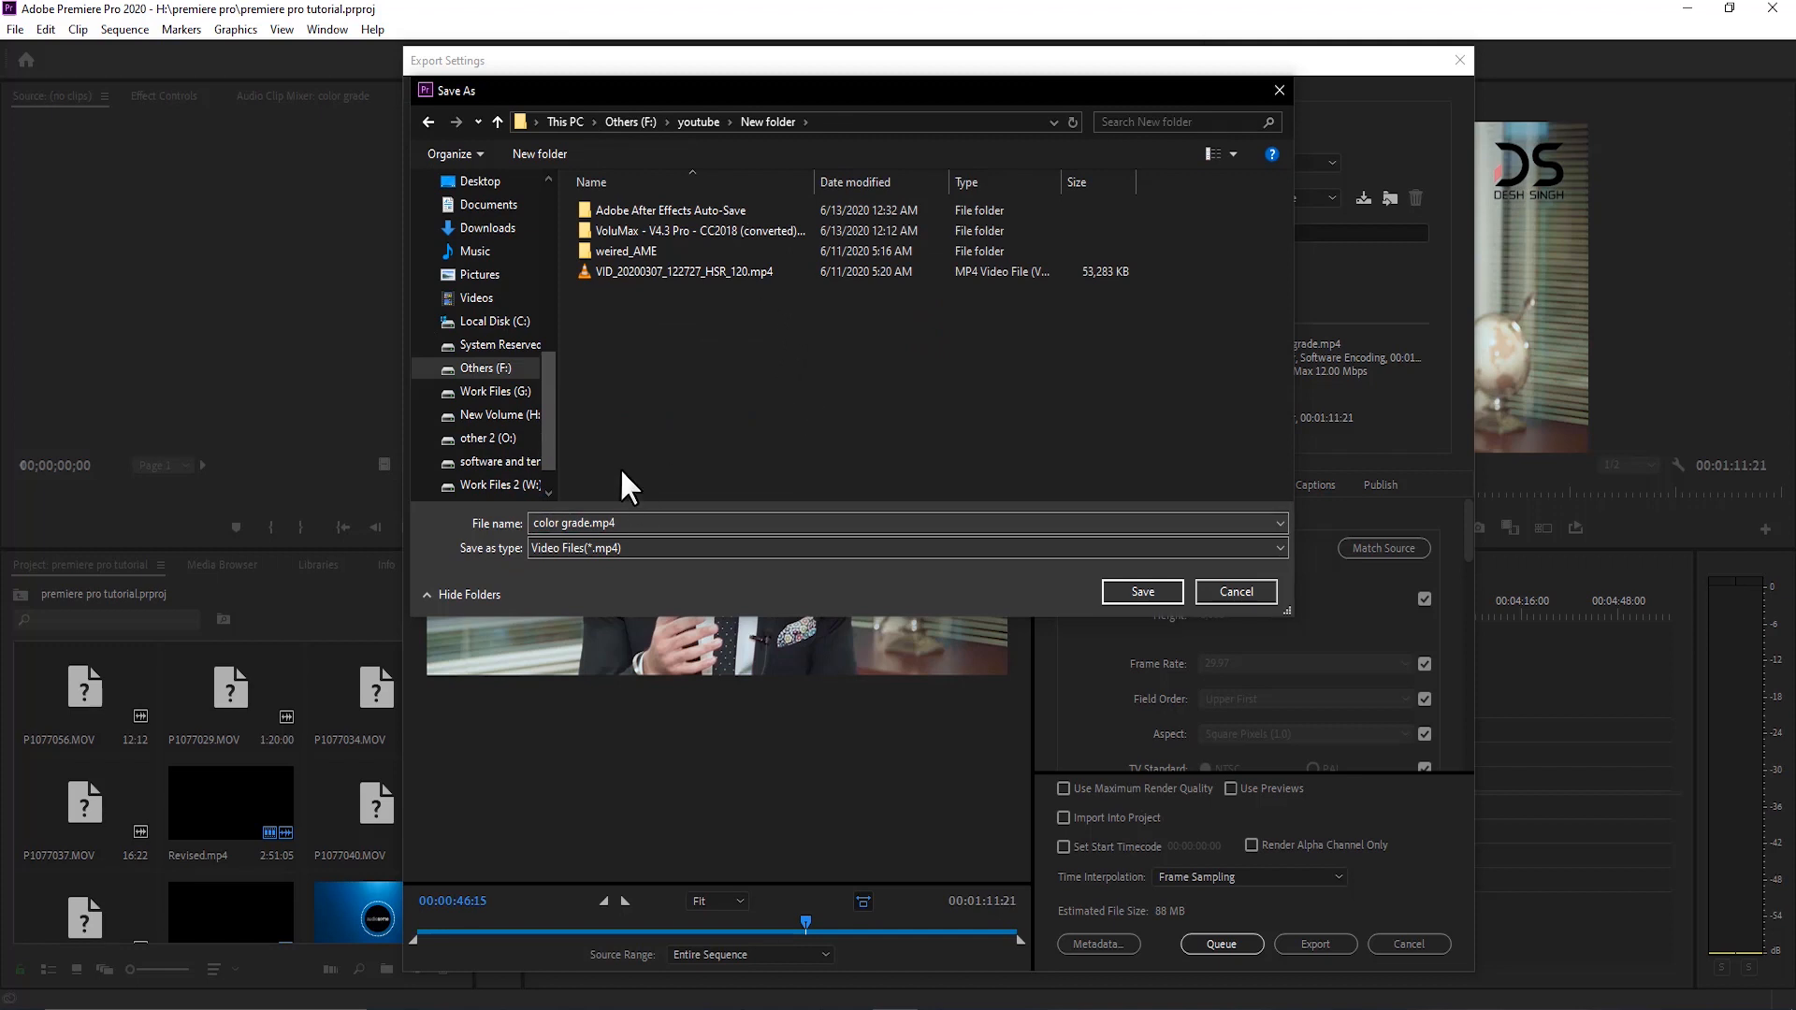
{"action": "left_click", "coordinate": [561, 527]}
{"action": "type", "text": "export"}
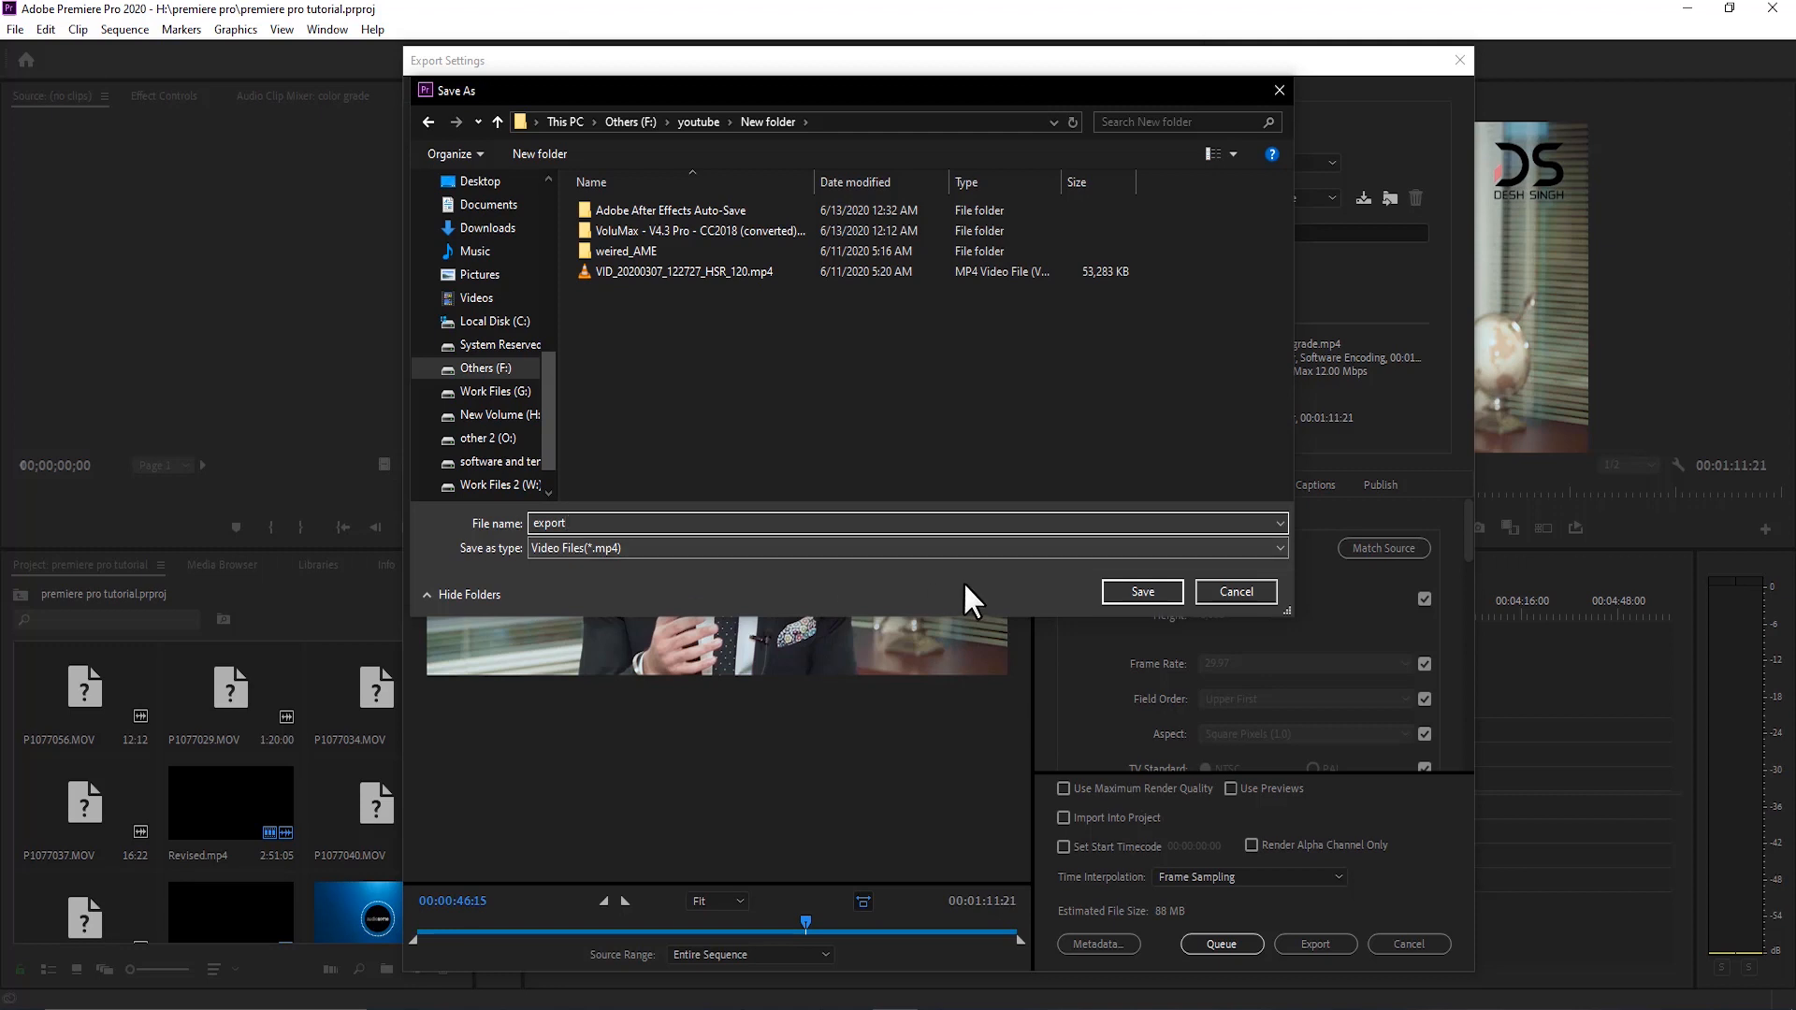
{"action": "left_click", "coordinate": [1147, 589]}
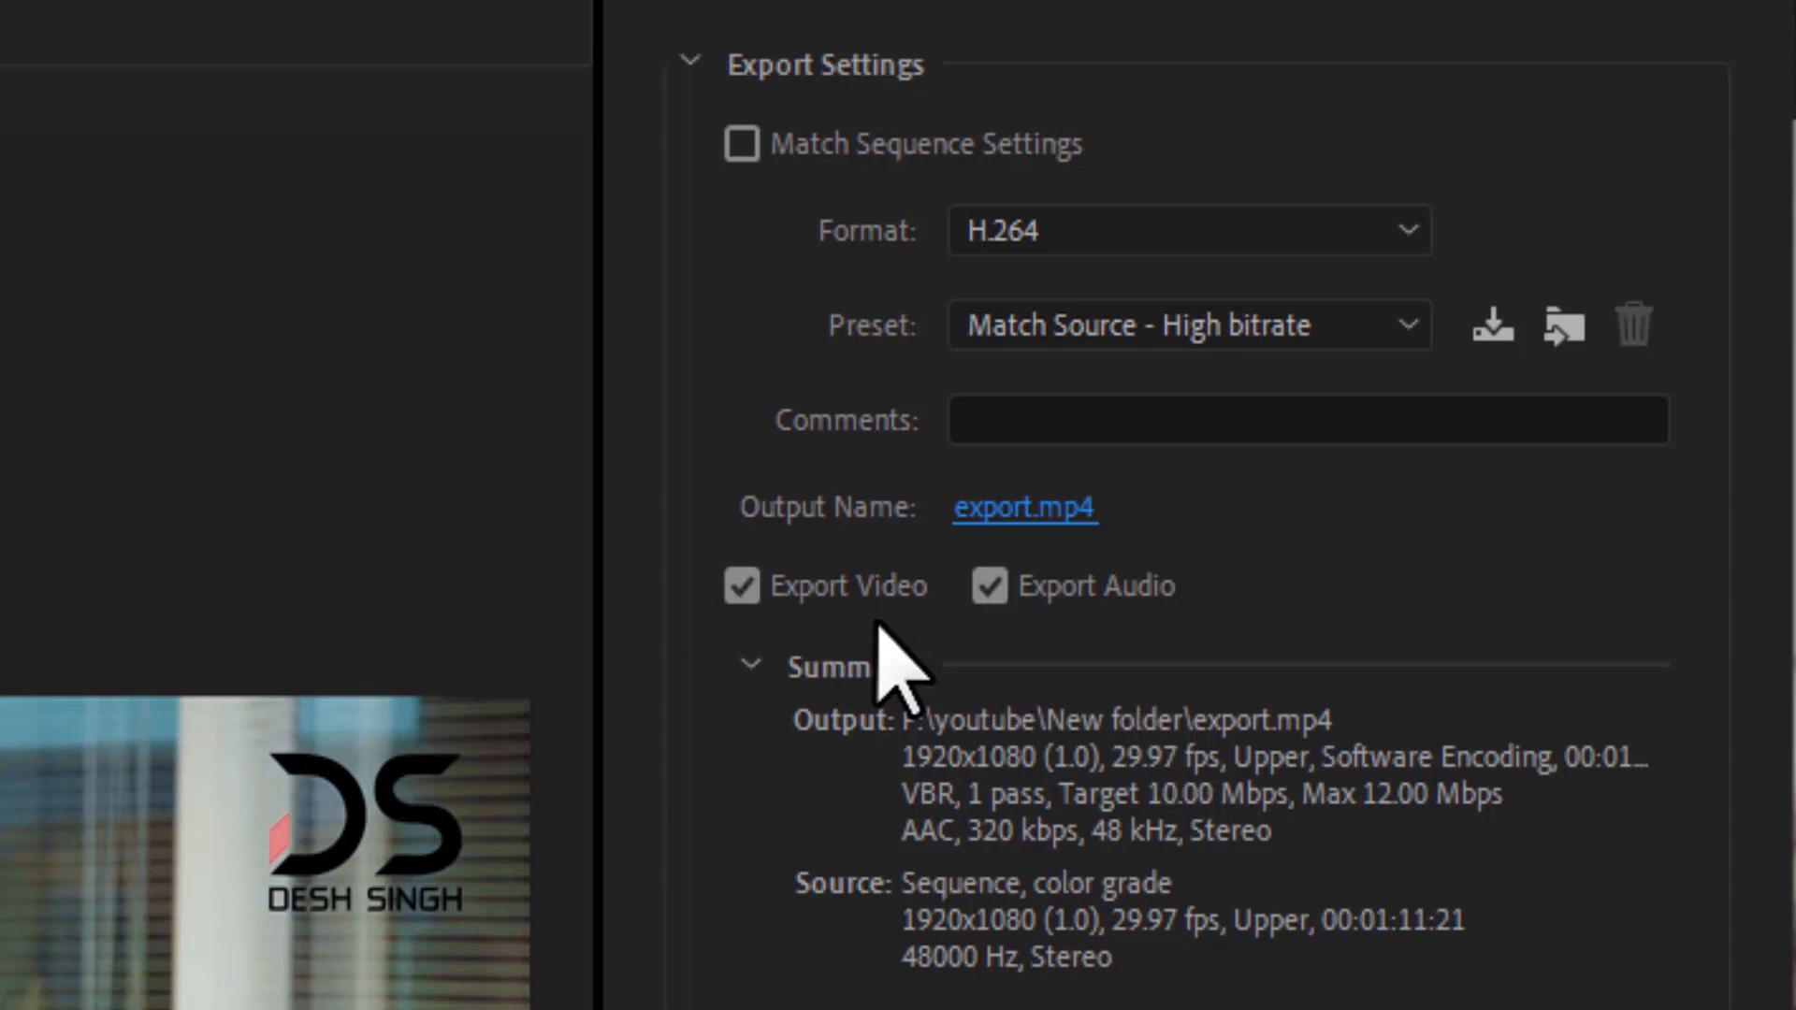
- Turn Export Audio off and back on, and do the same with Export Video
{"action": "left_click", "coordinate": [992, 587]}
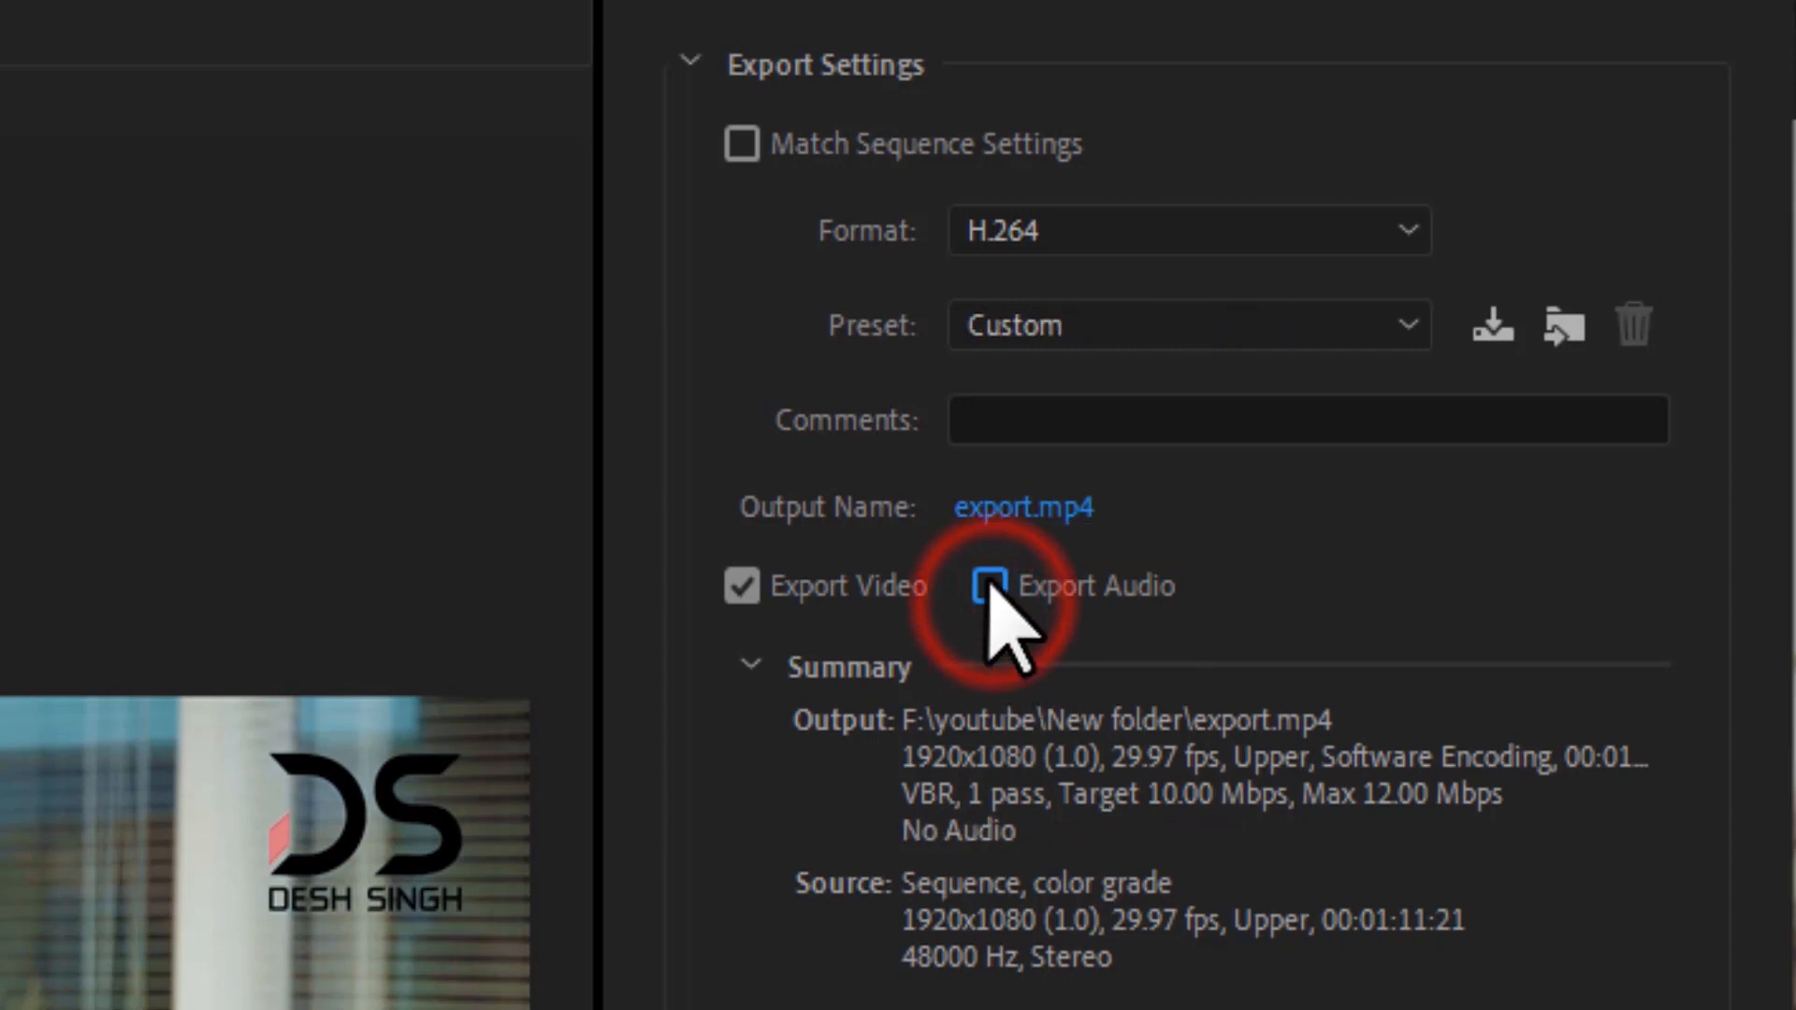
{"action": "left_click", "coordinate": [1205, 657]}
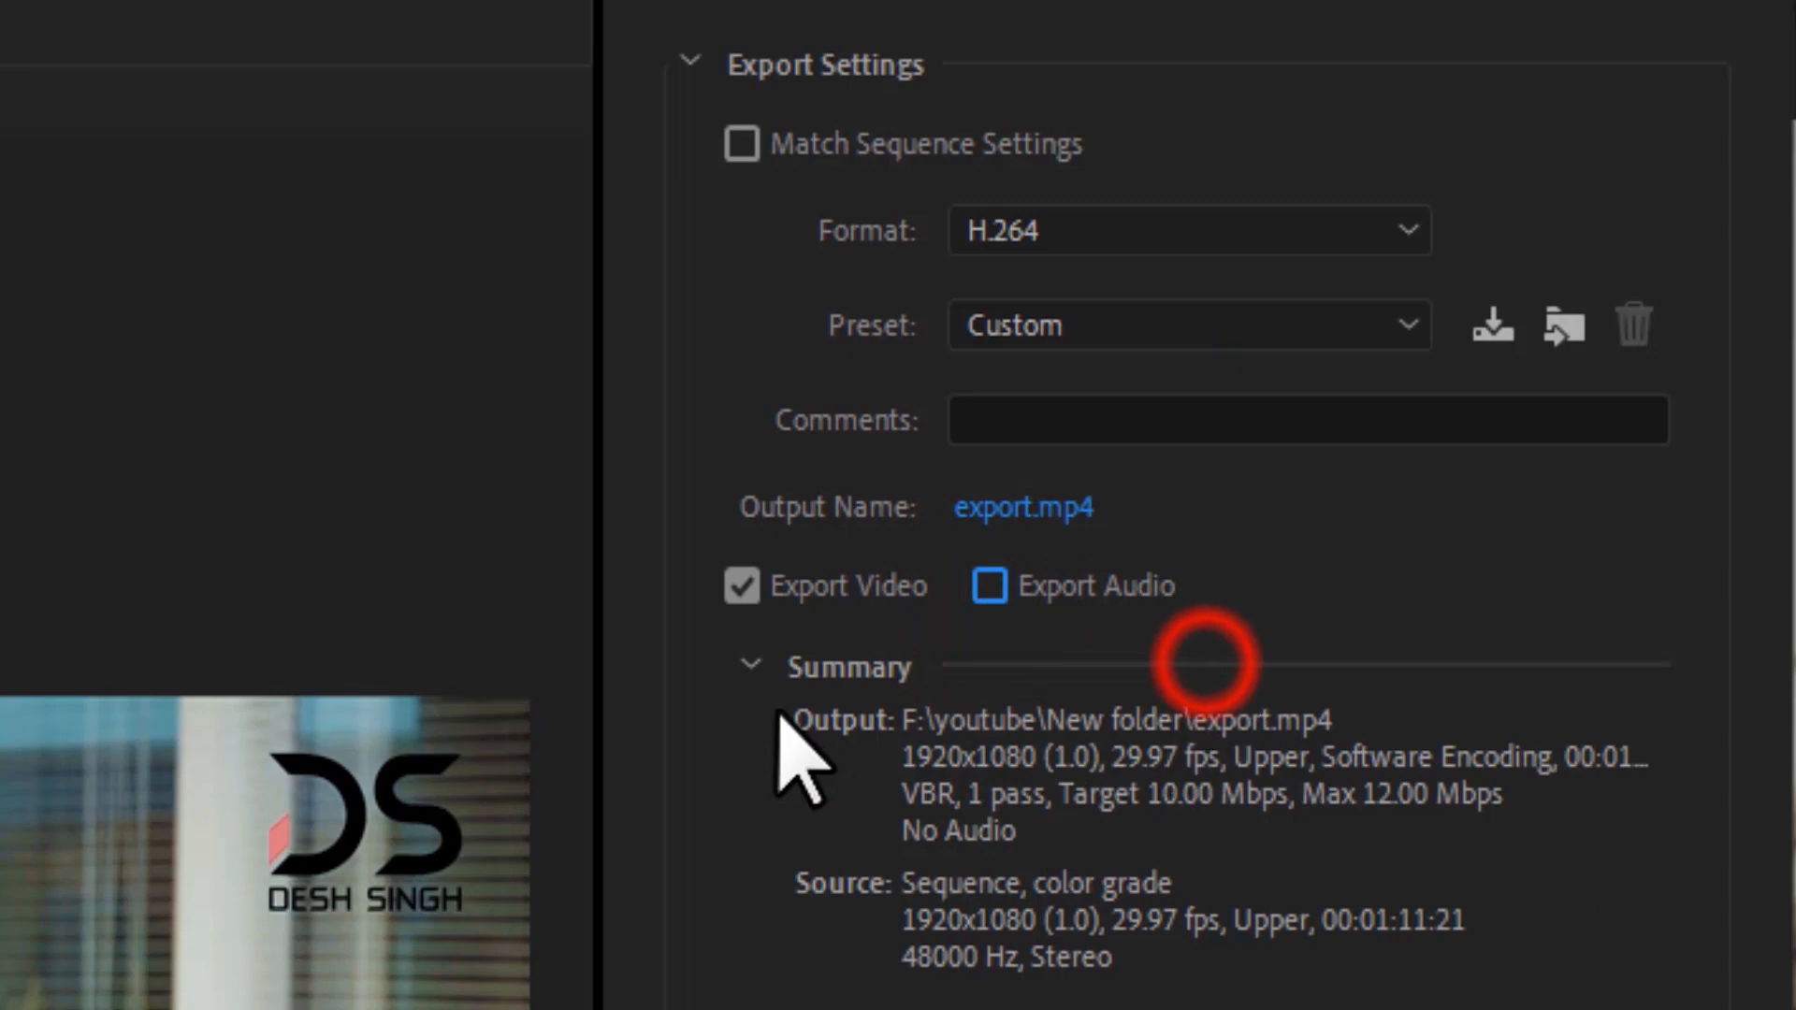
{"action": "left_click", "coordinate": [989, 587]}
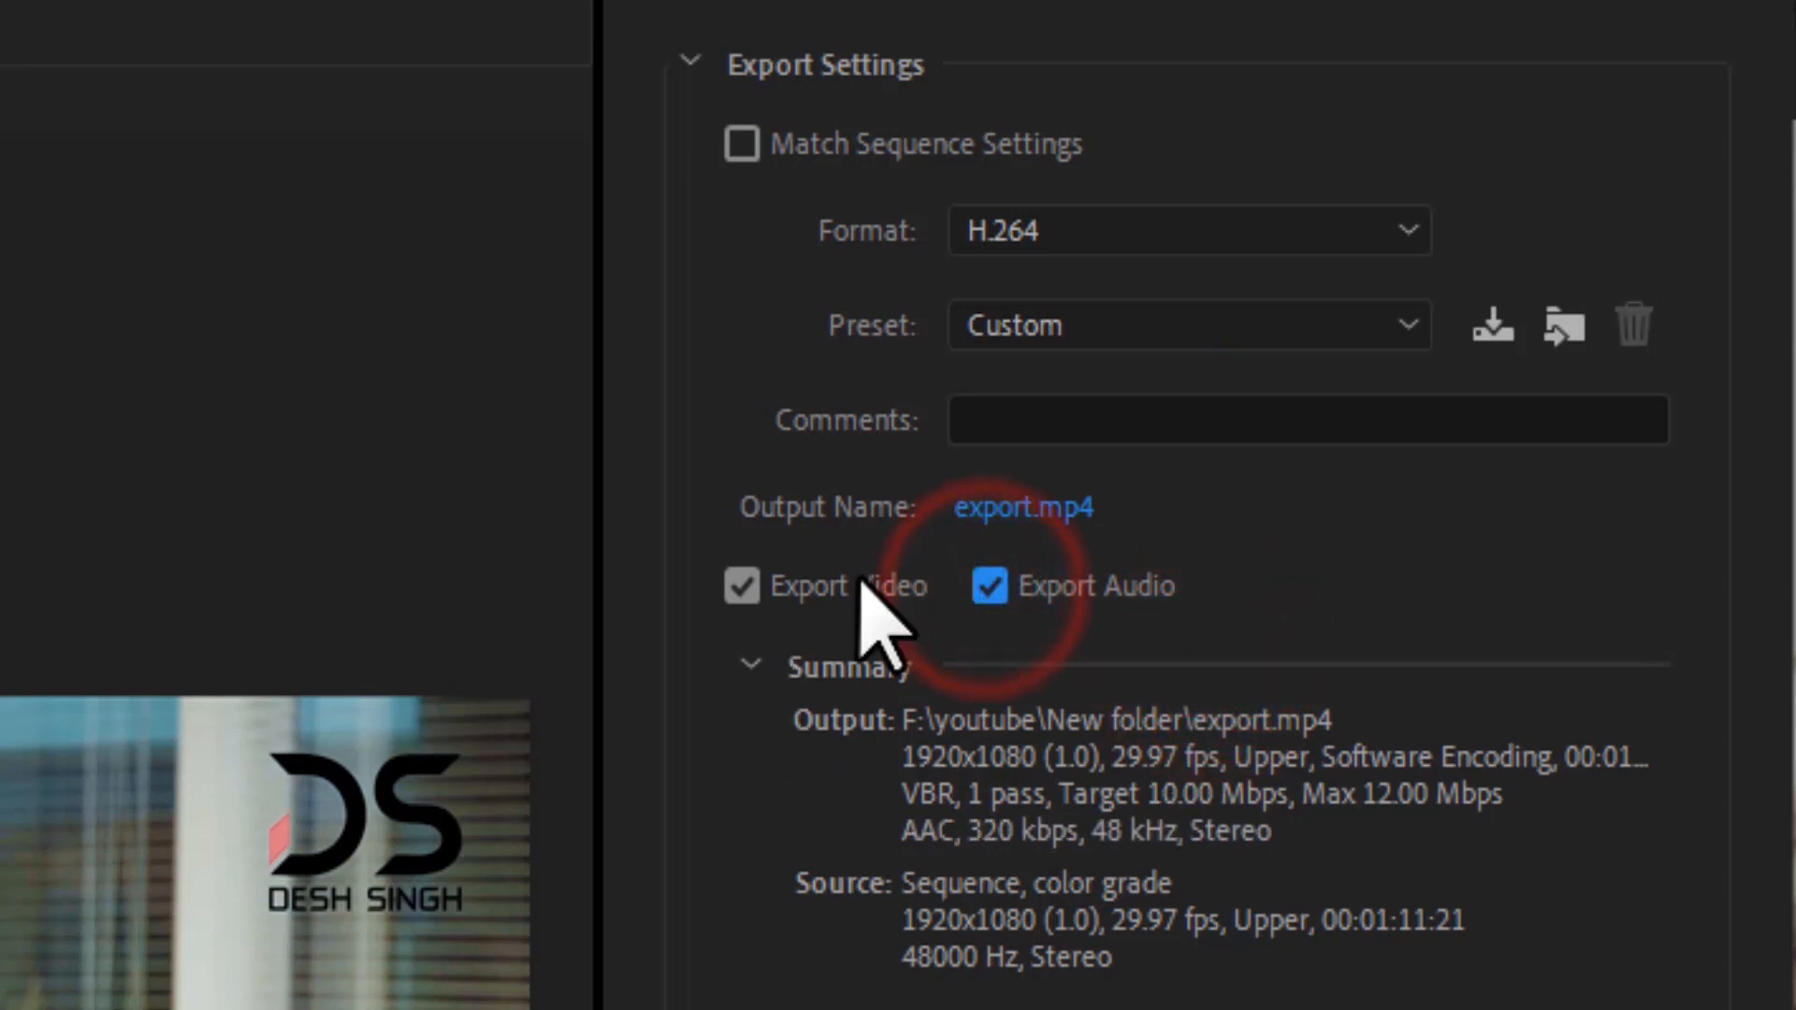
{"action": "left_click", "coordinate": [741, 587]}
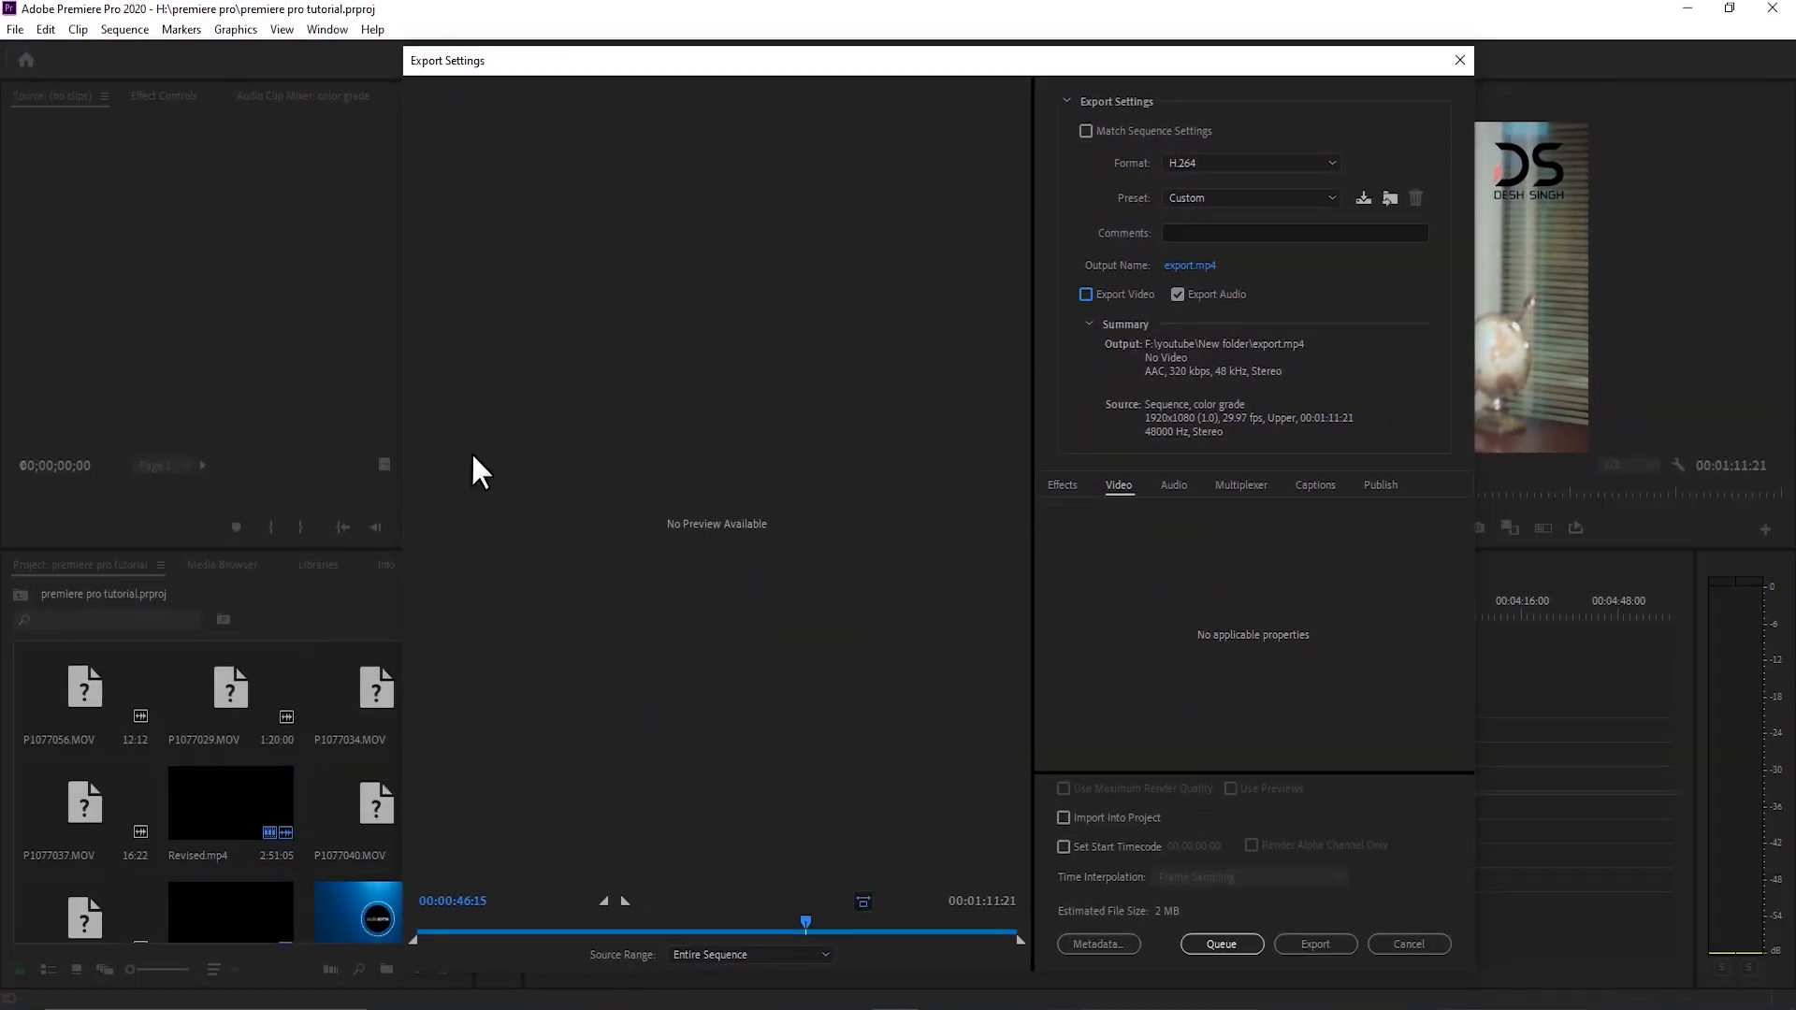
{"action": "left_click", "coordinate": [1086, 293]}
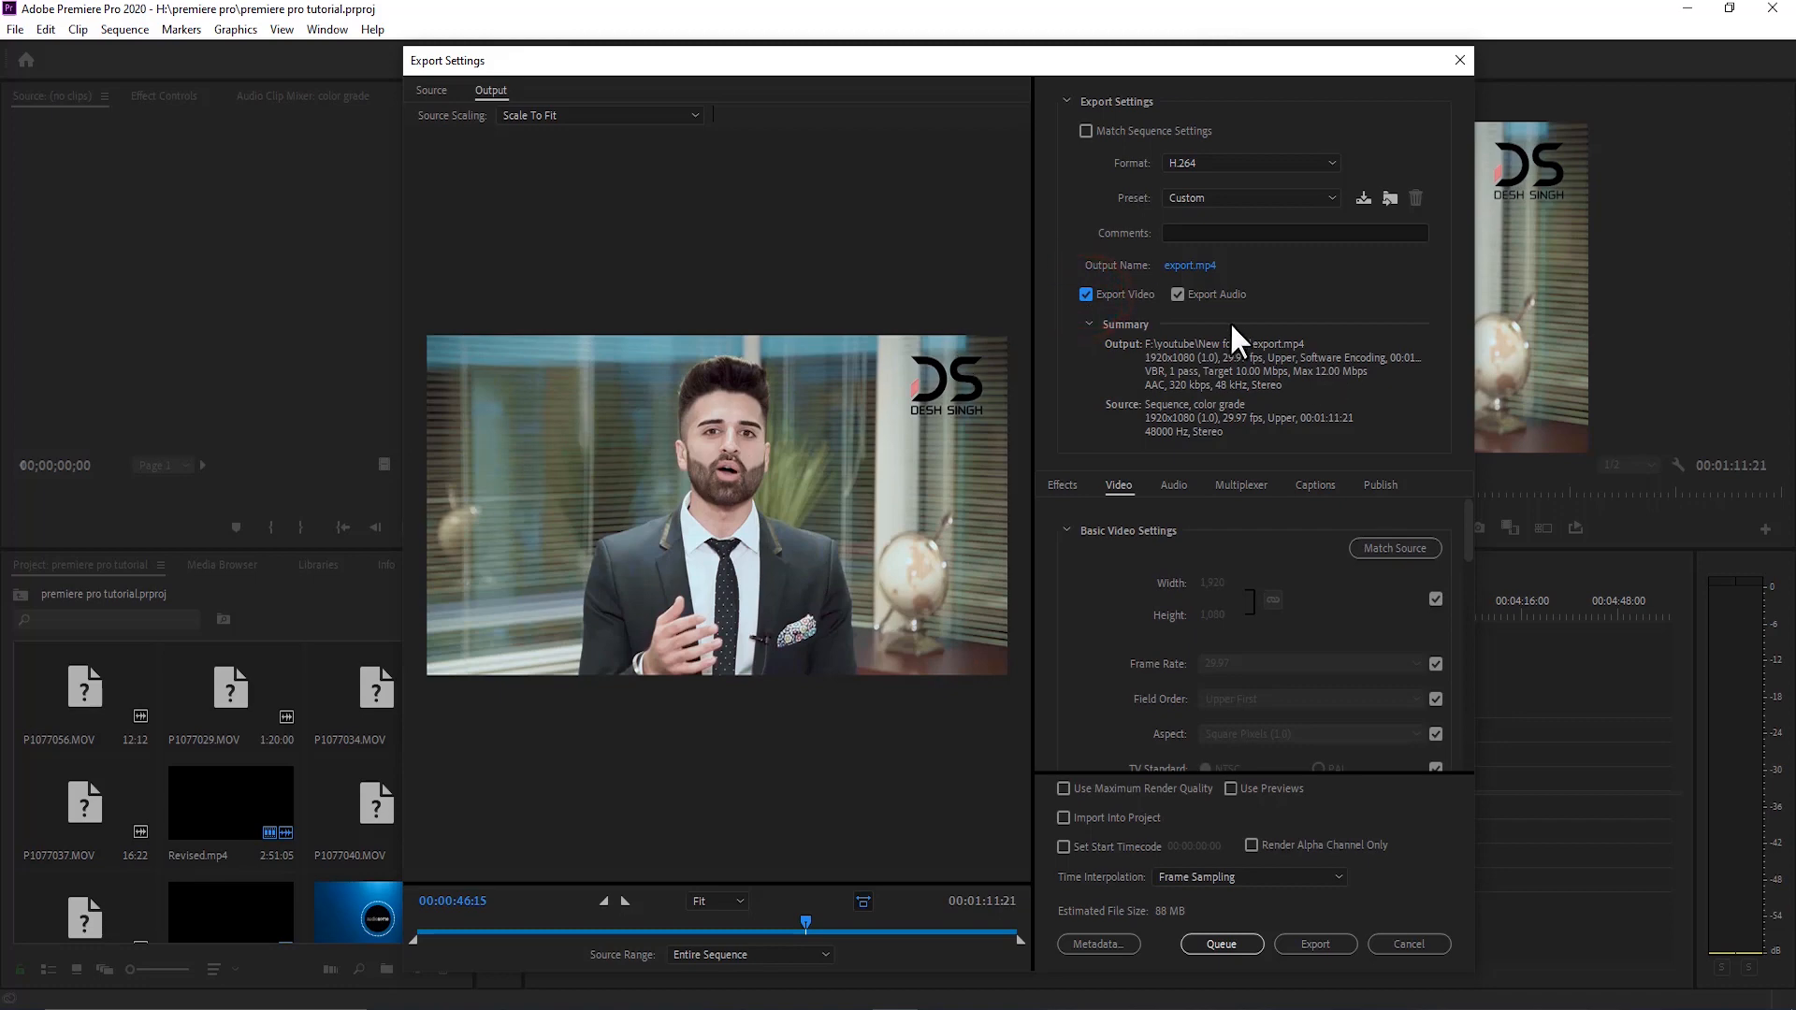
- Stop the video's width and height from matching the source in the basic video settings
{"action": "left_click", "coordinate": [1122, 482]}
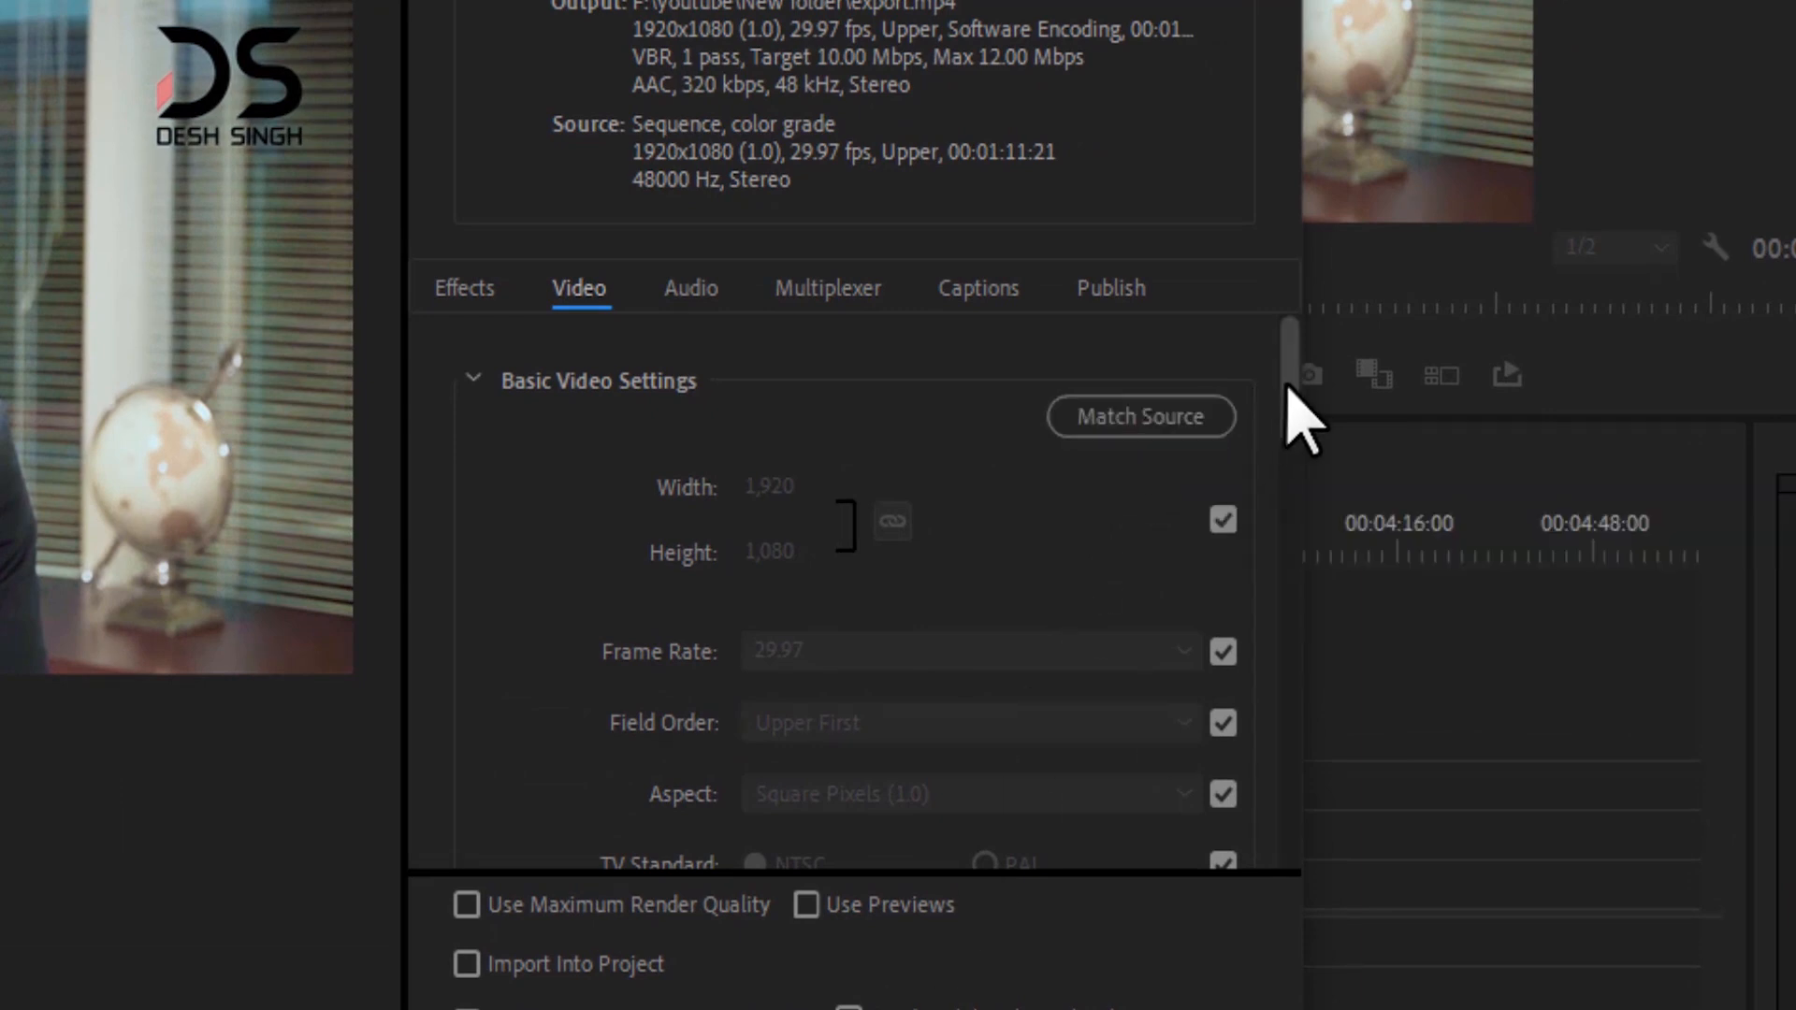
{"action": "left_click_drag", "start_coordinate": [1286, 383], "coordinate": [1286, 412]}
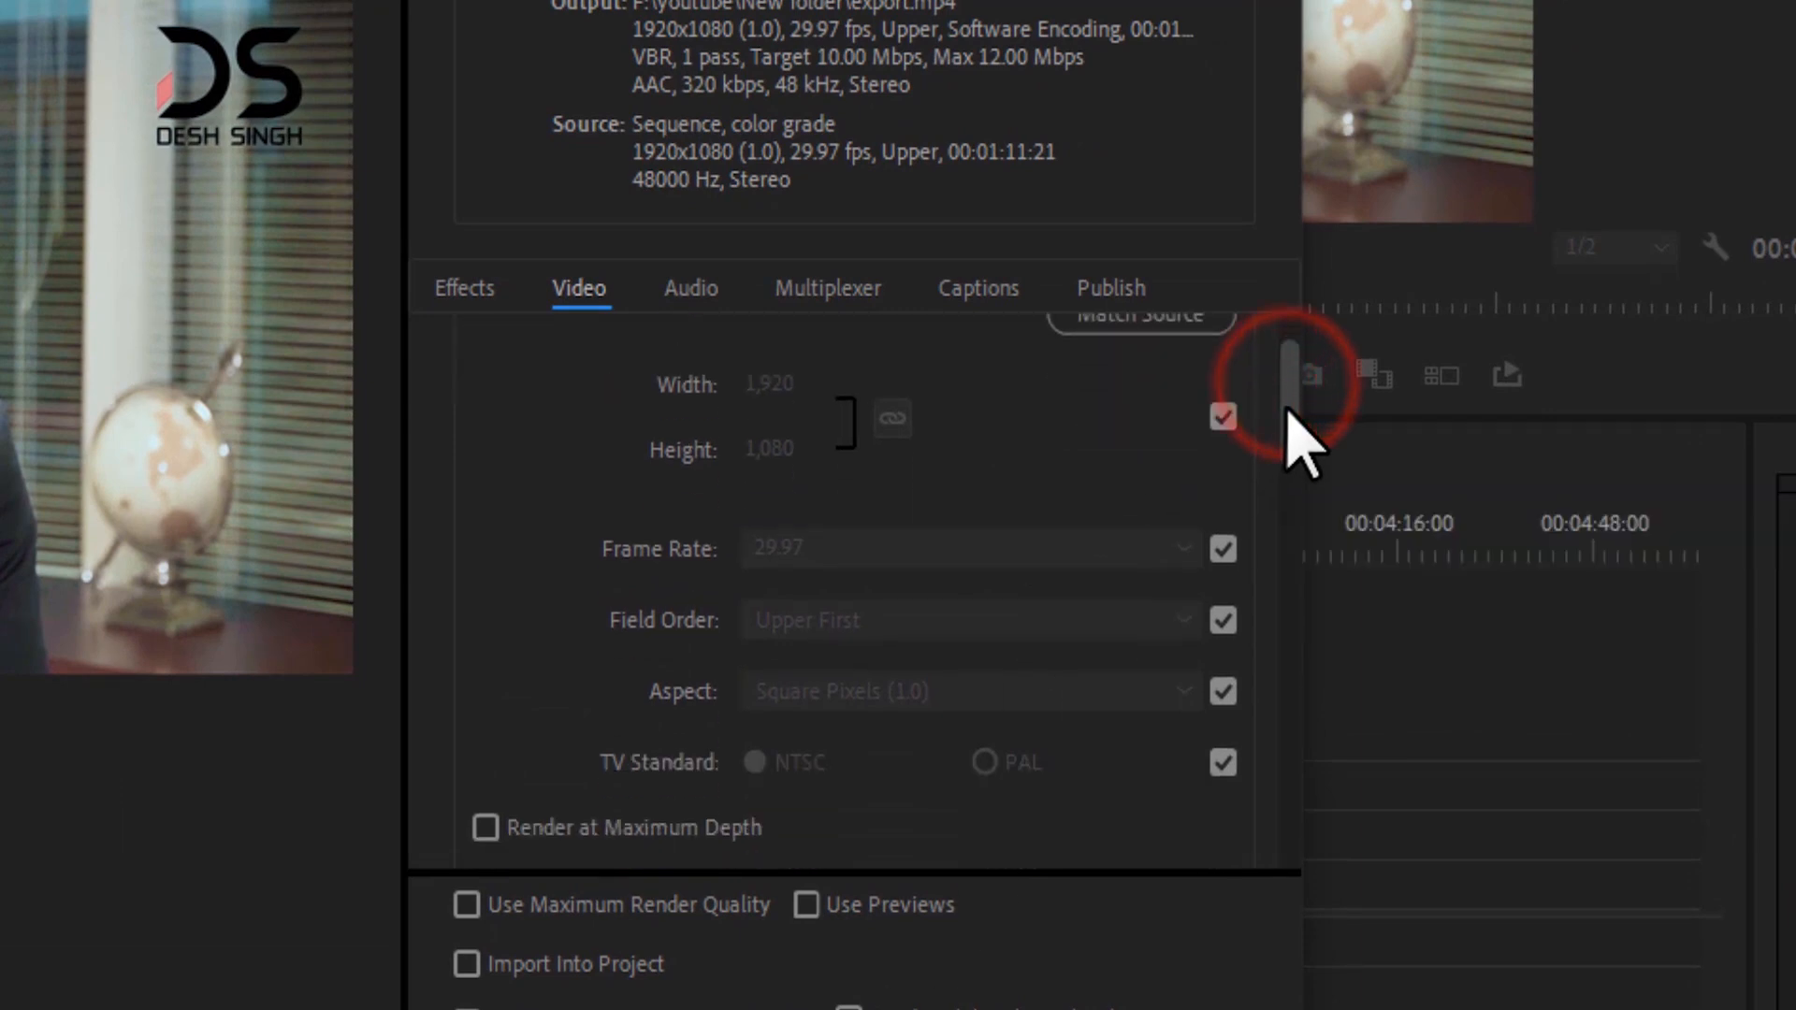
{"action": "left_click", "coordinate": [1223, 417]}
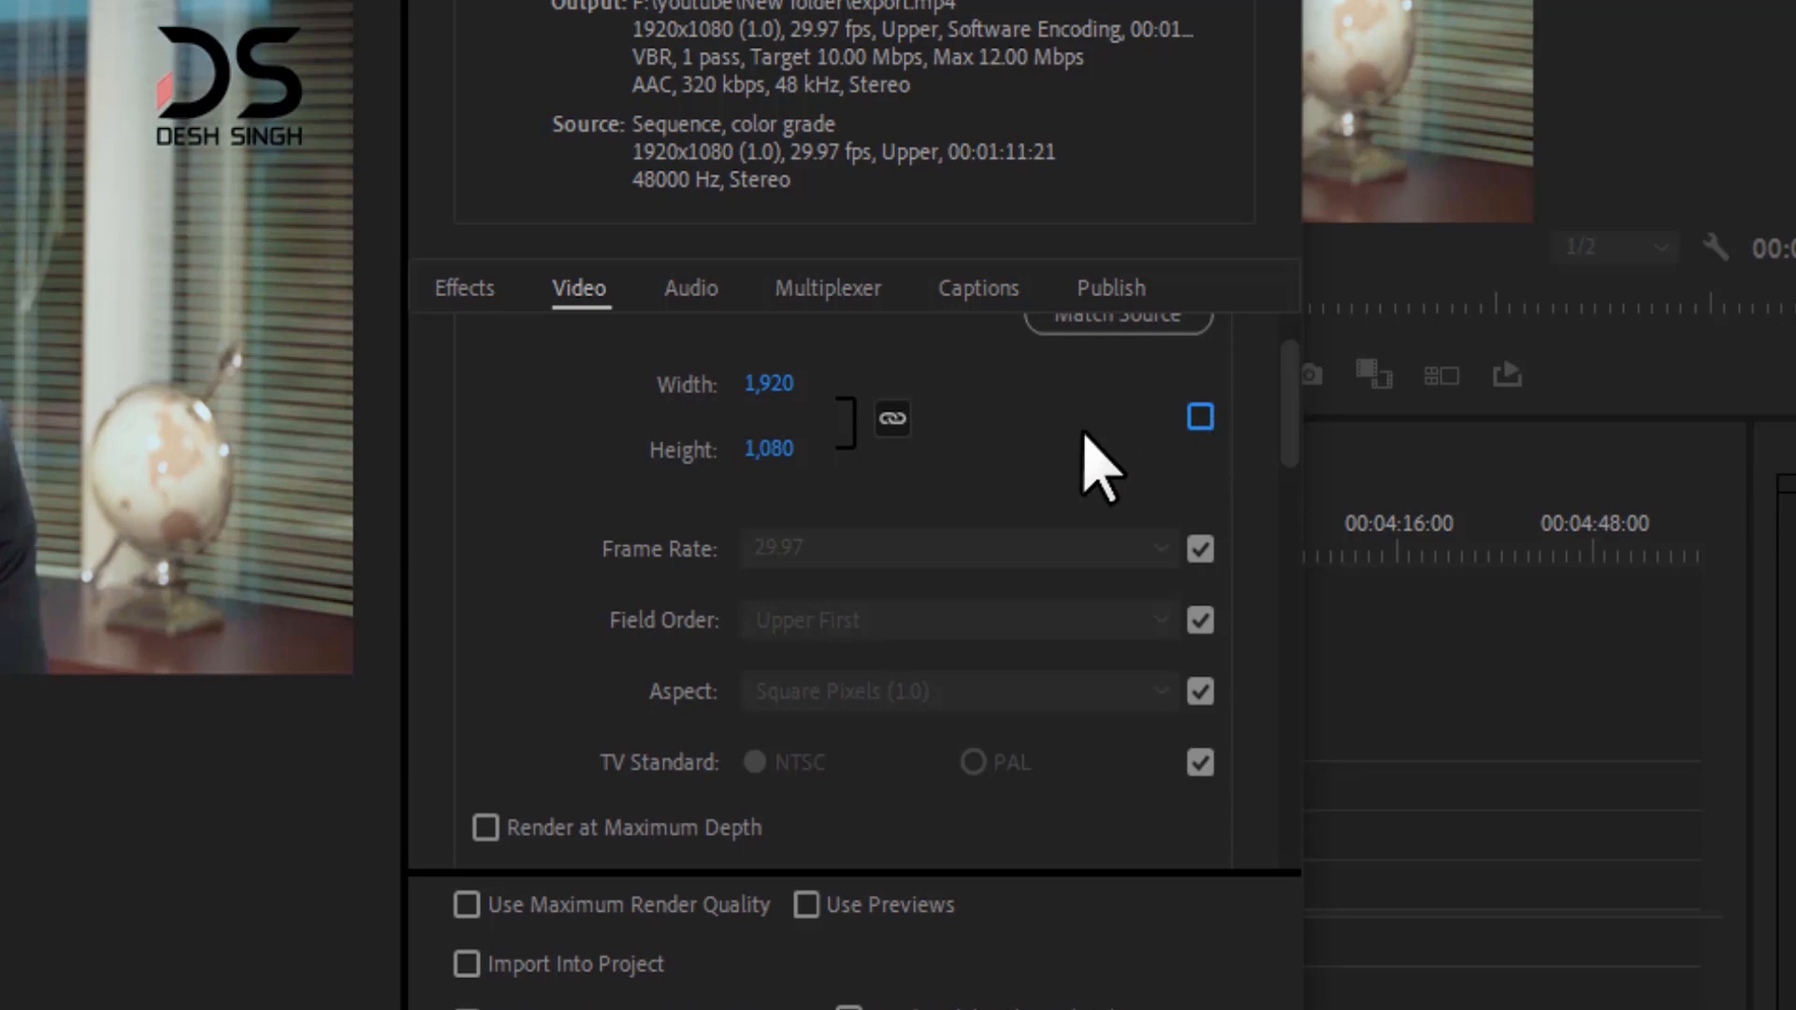
- Release the frame size from the source and reduce the linked width and height to 1,530 by 860
{"action": "scroll", "coordinate": [1099, 463], "scroll_direction": "up", "scroll_amount": 2}
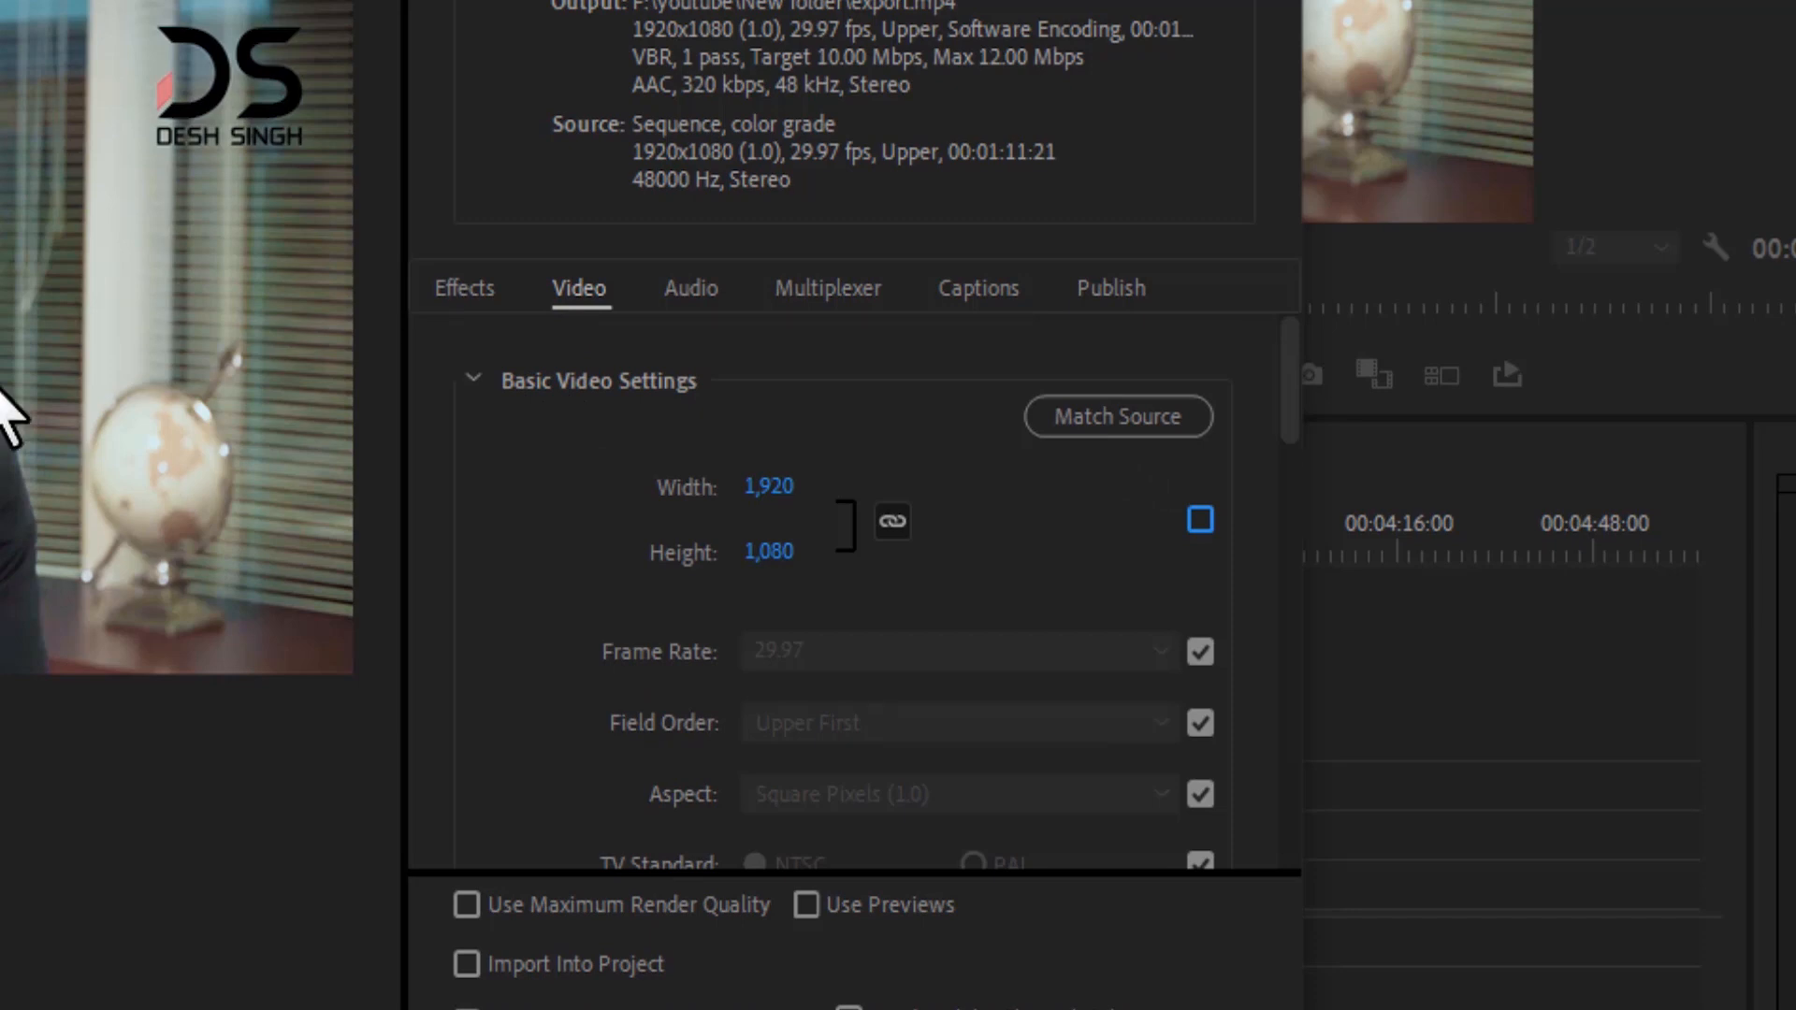
{"action": "left_click", "coordinate": [1201, 520]}
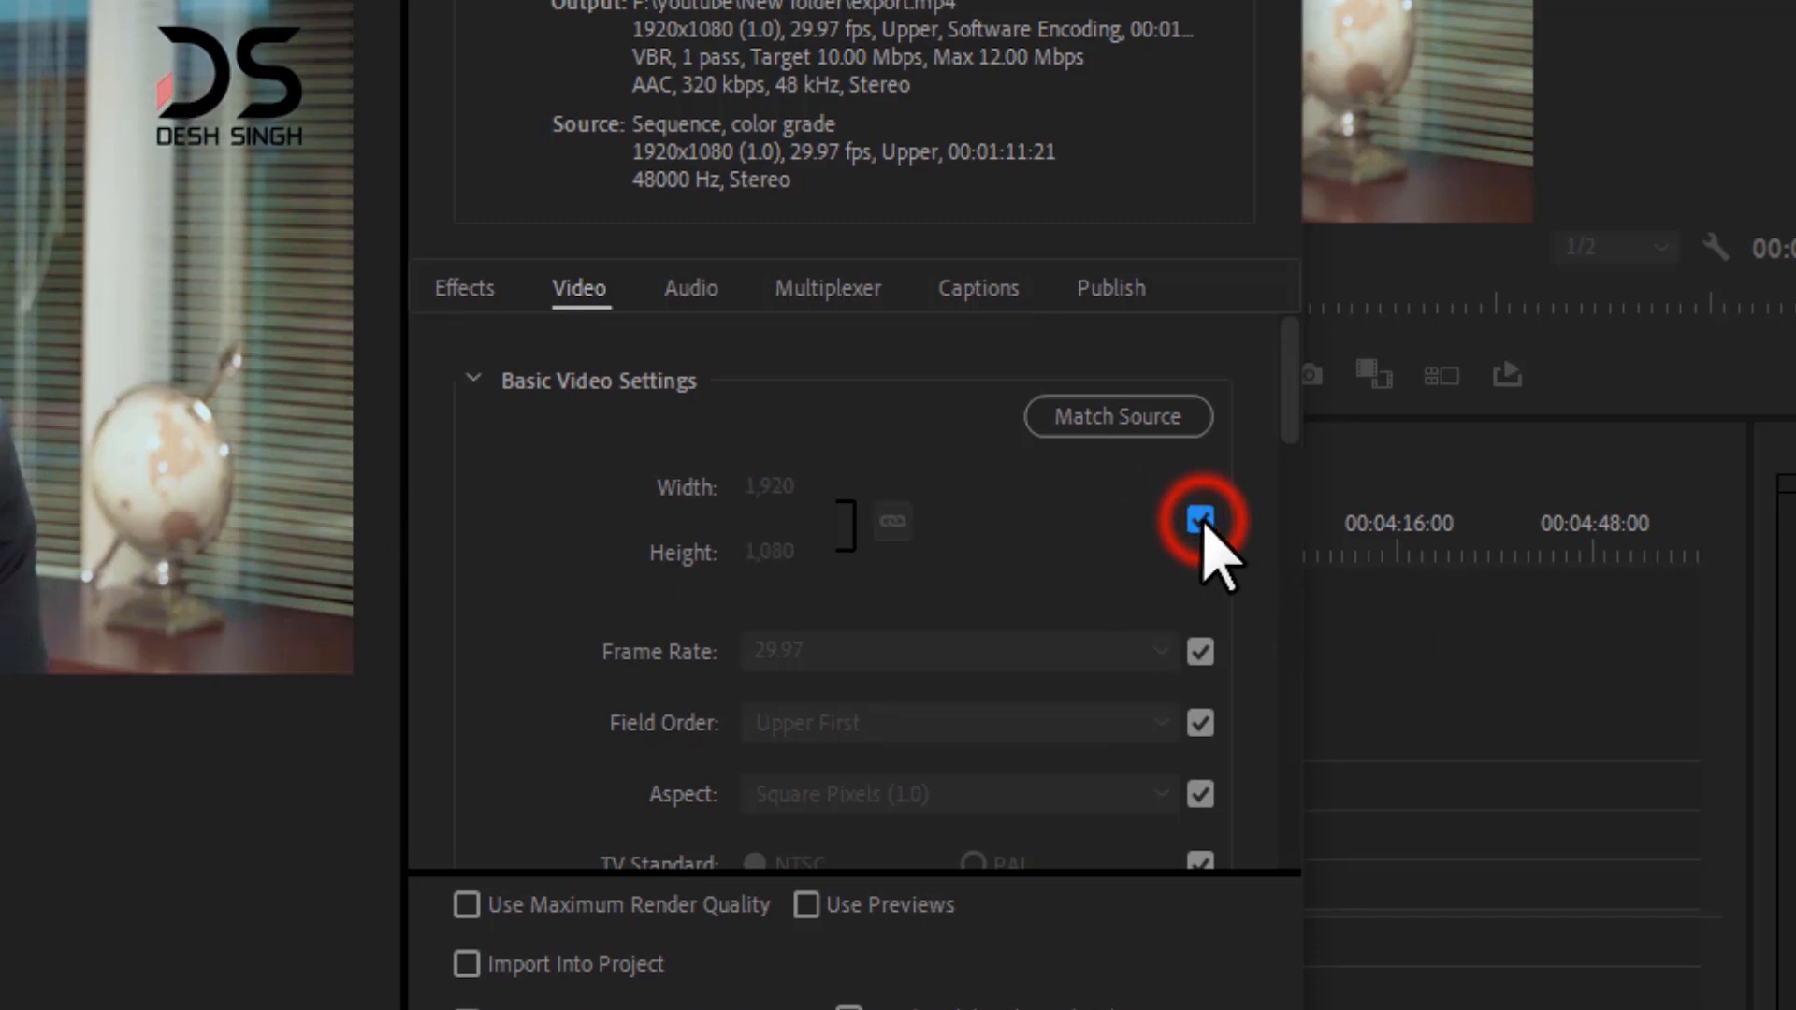
{"action": "left_click", "coordinate": [1200, 520]}
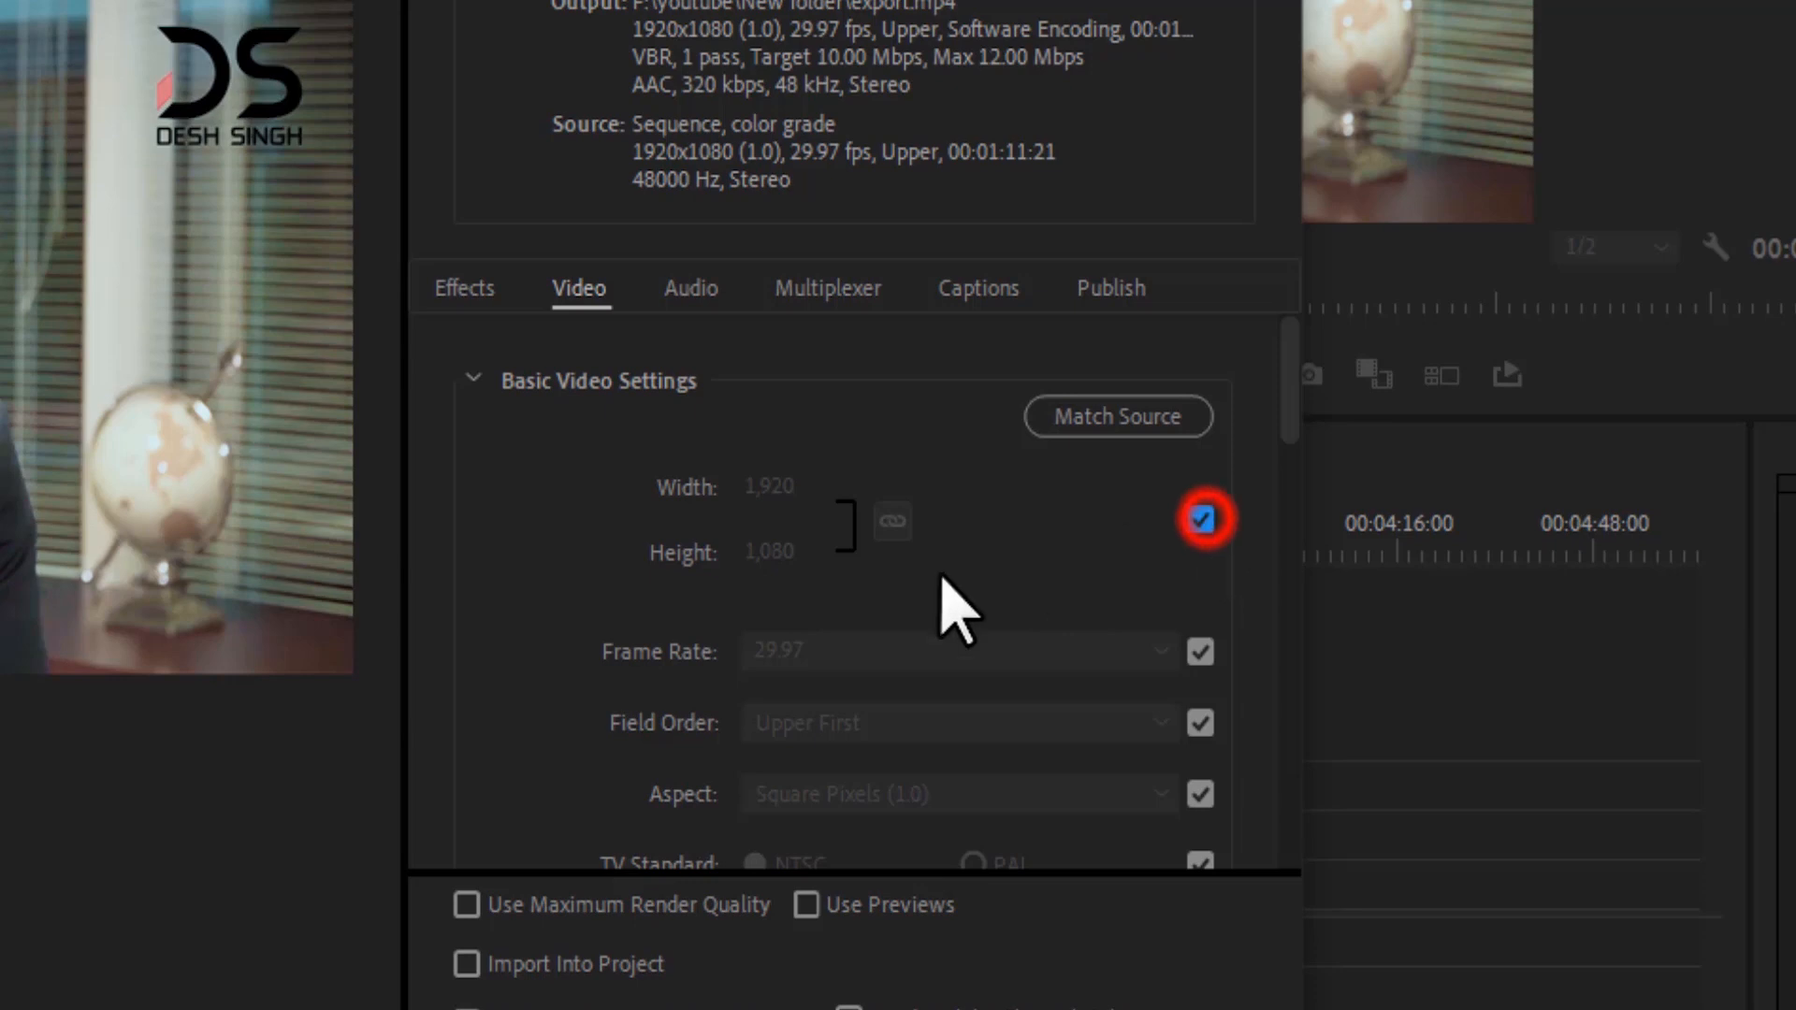
{"action": "left_click_drag", "start_coordinate": [767, 496], "coordinate": [586, 510]}
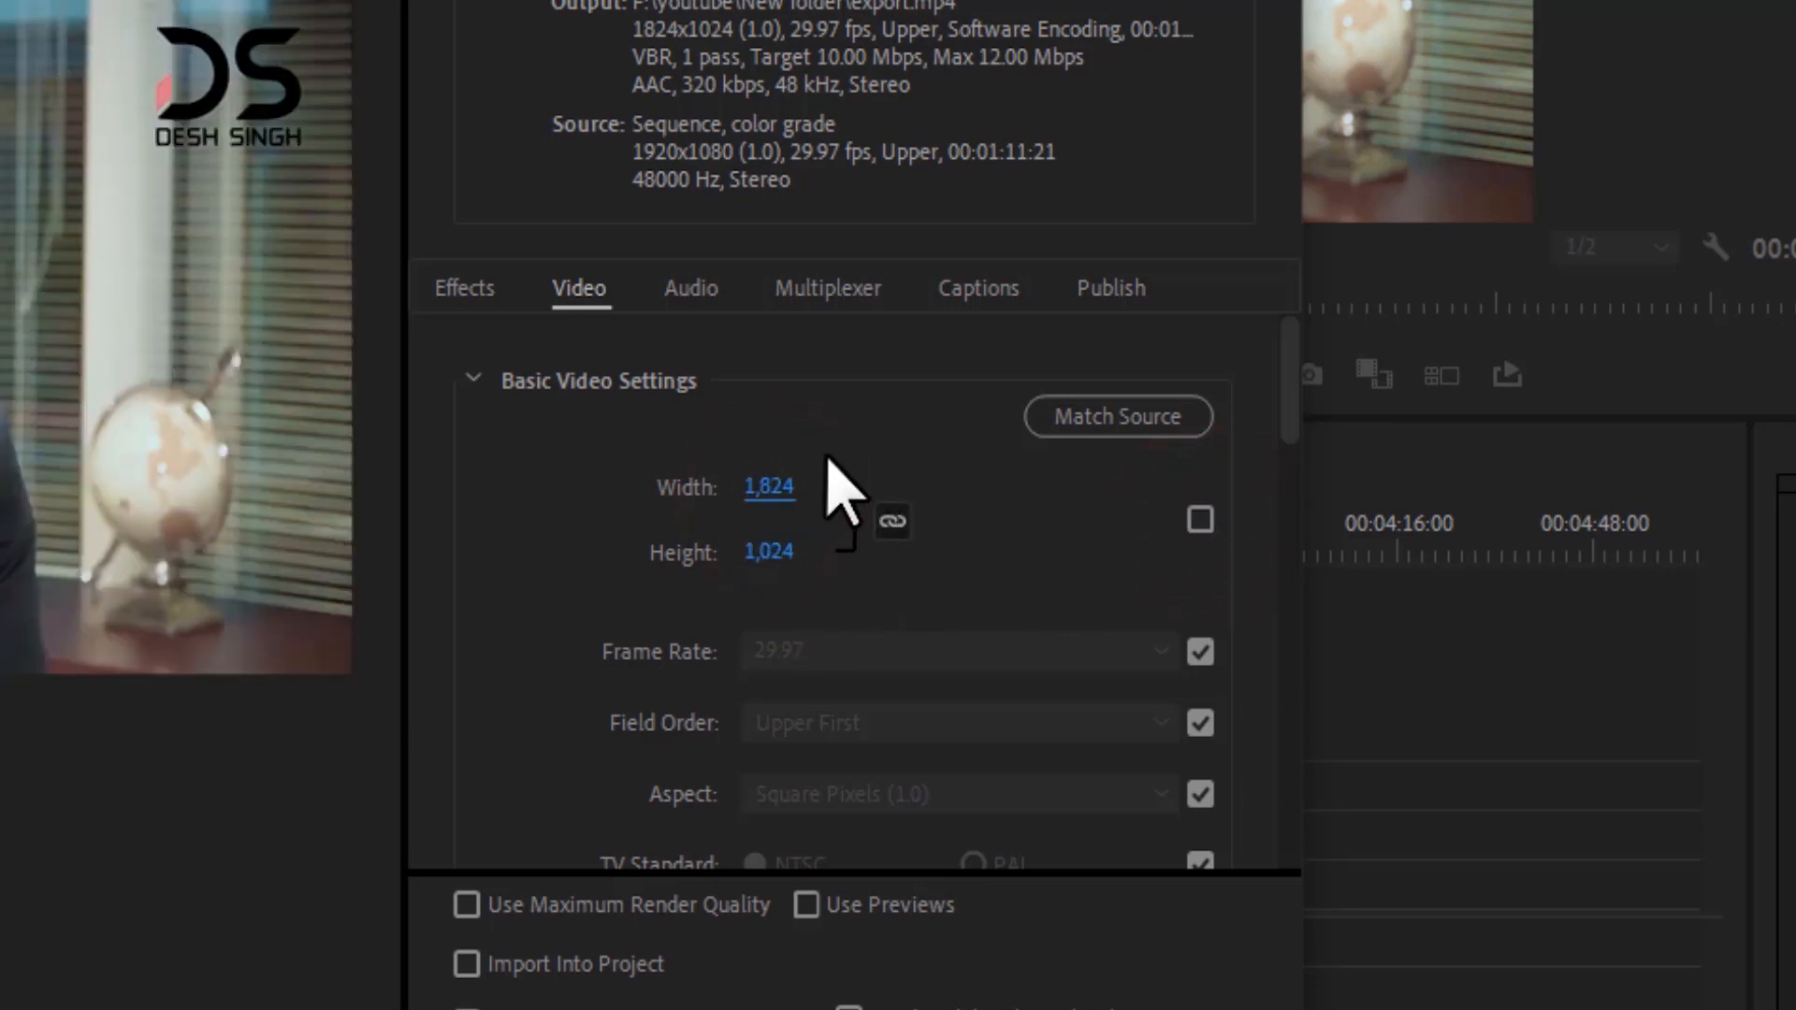
{"action": "left_click_drag", "start_coordinate": [774, 488], "coordinate": [500, 508]}
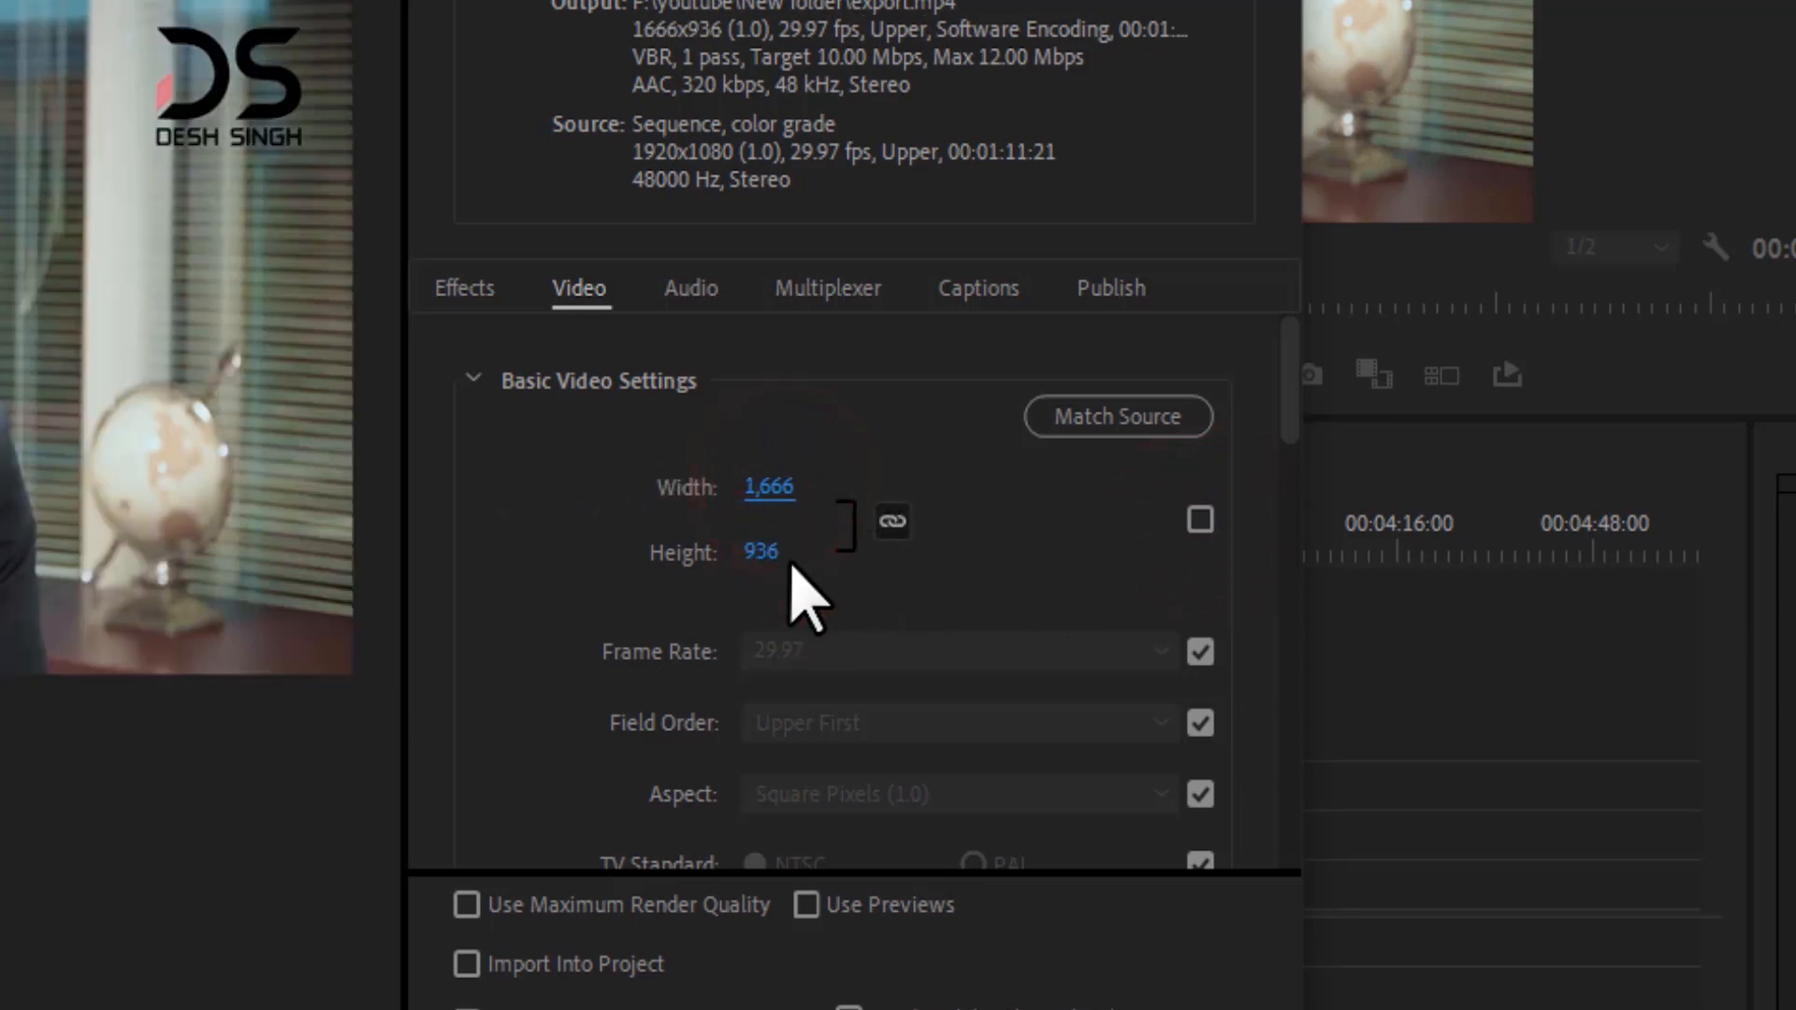
{"action": "left_click_drag", "start_coordinate": [786, 489], "coordinate": [529, 497]}
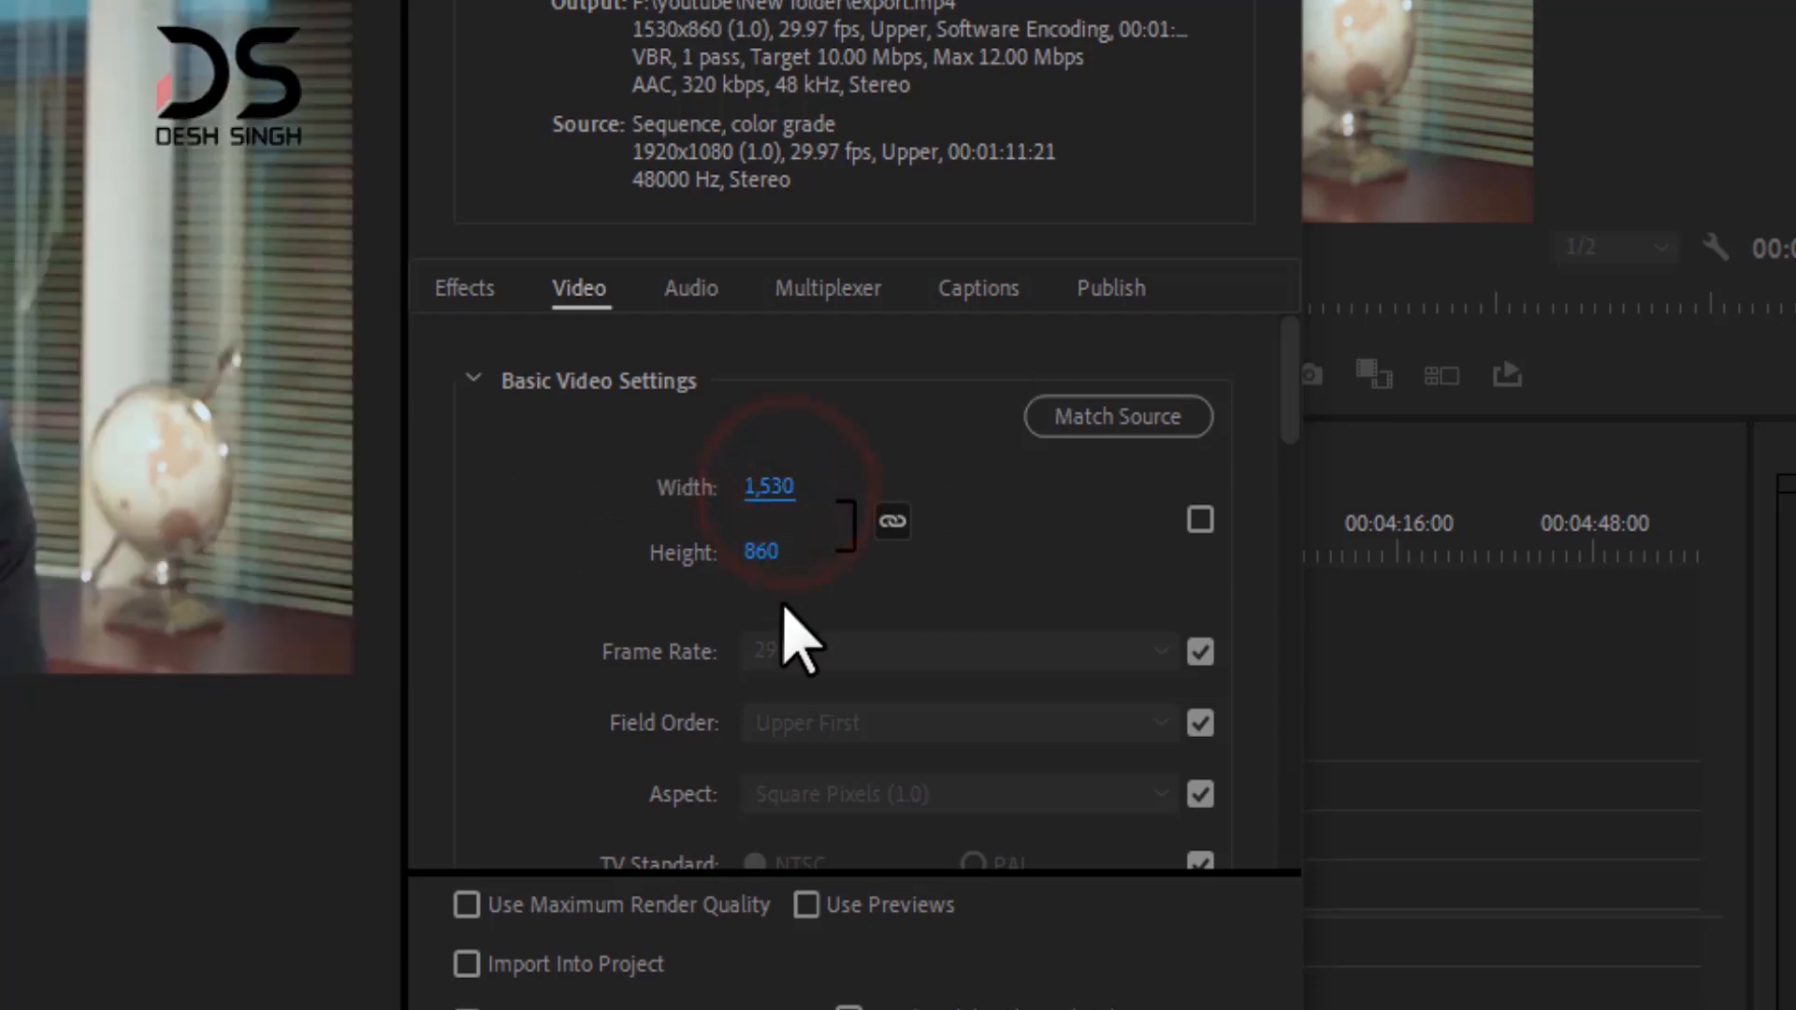
- Unlink the frame's width and height and resize them independently to a width of 1,296 and a height of 1,576
{"action": "left_click", "coordinate": [892, 524]}
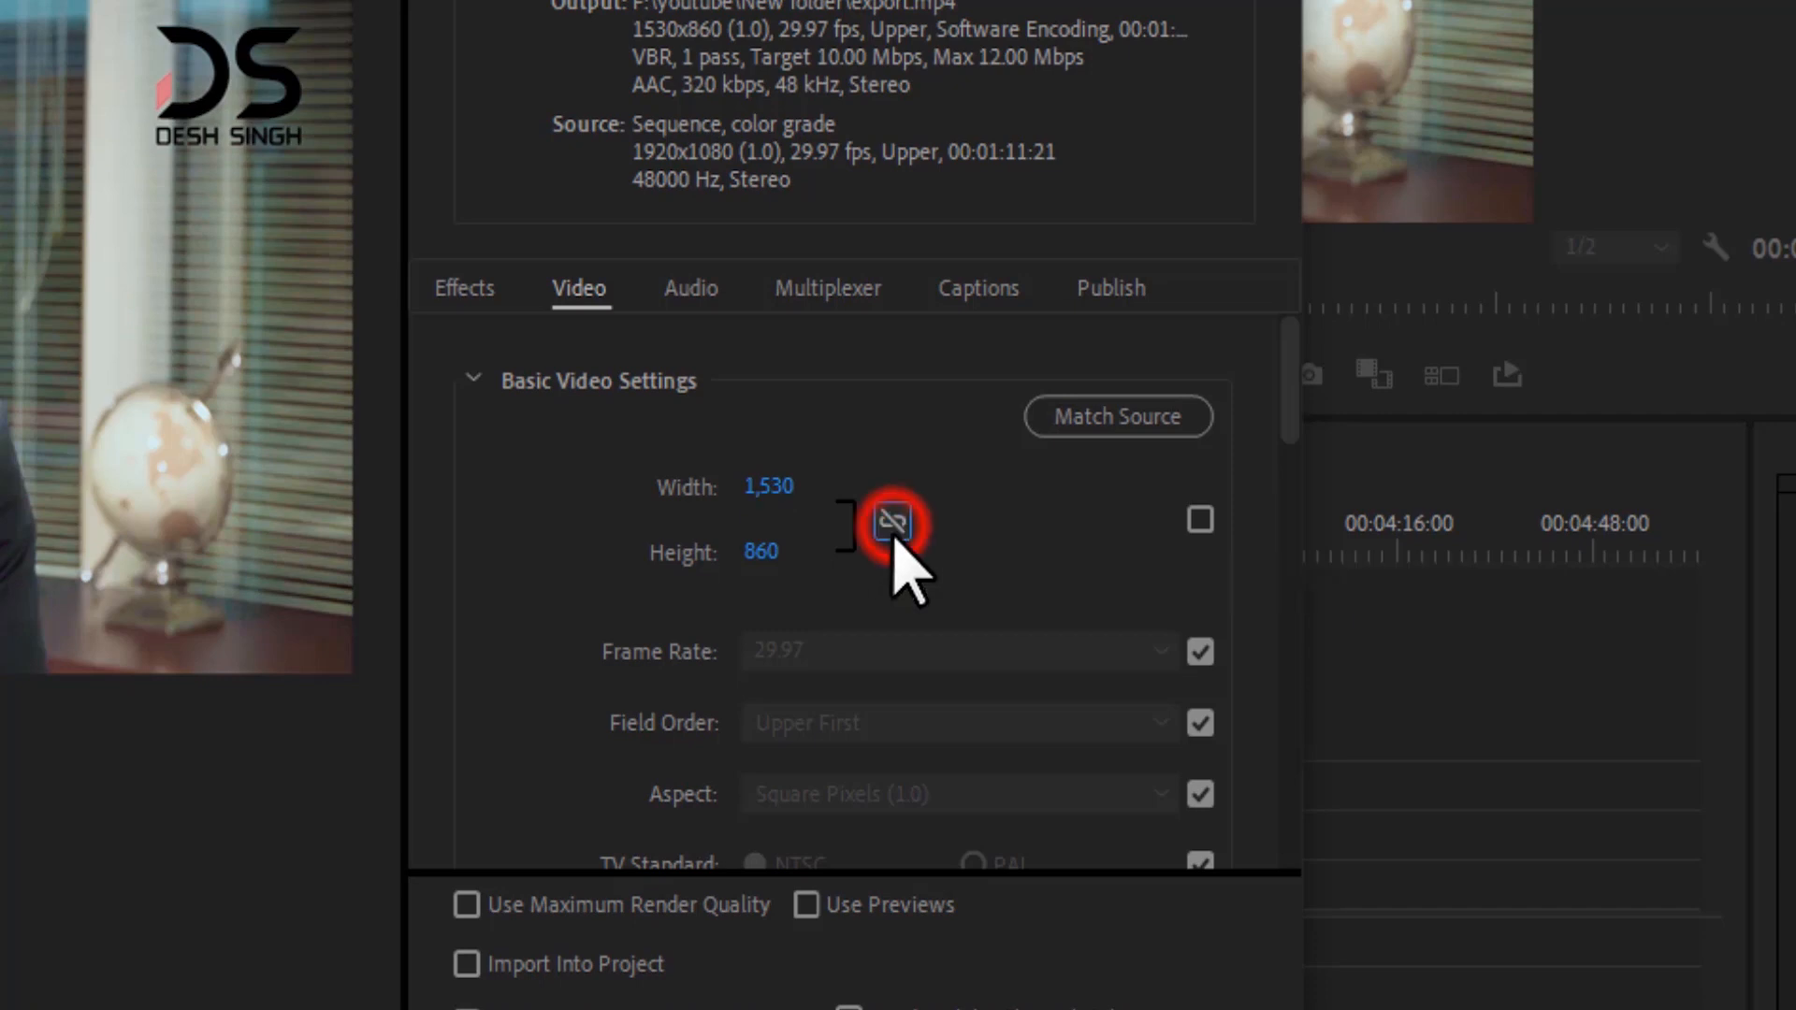
{"action": "left_click_drag", "start_coordinate": [765, 552], "coordinate": [1590, 629]}
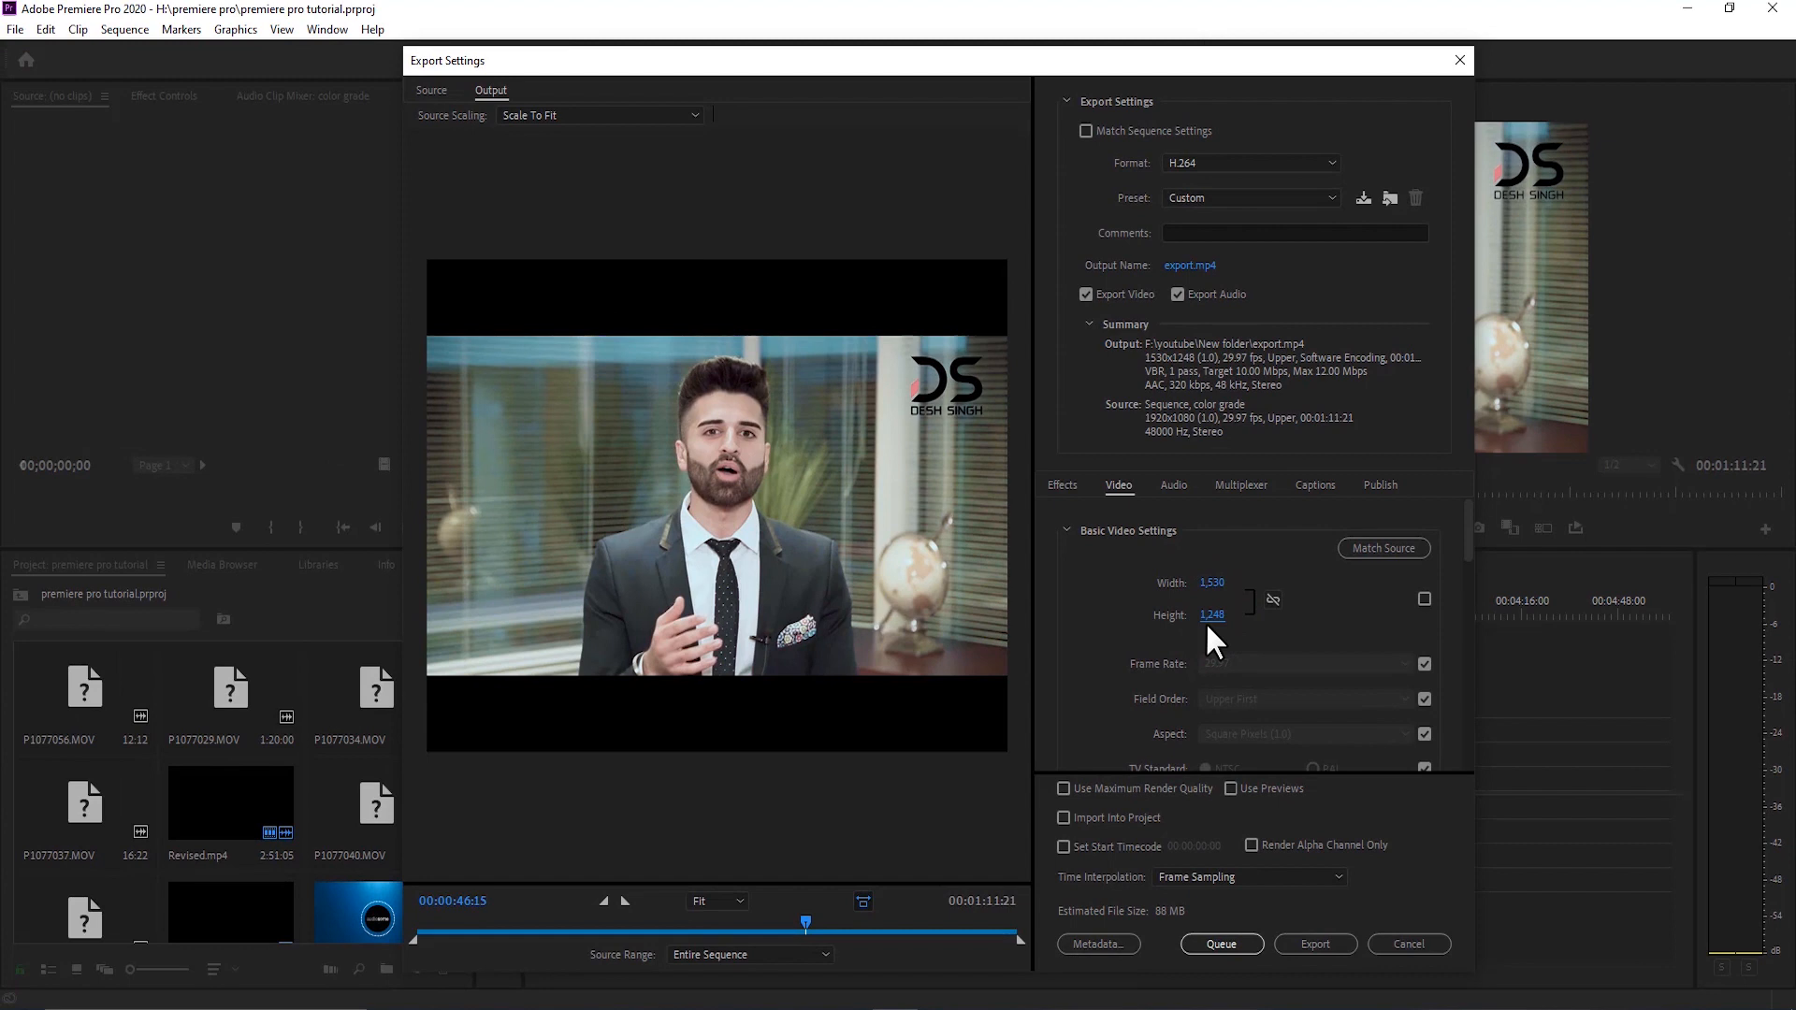
{"action": "left_click_drag", "start_coordinate": [1211, 614], "coordinate": [1543, 649]}
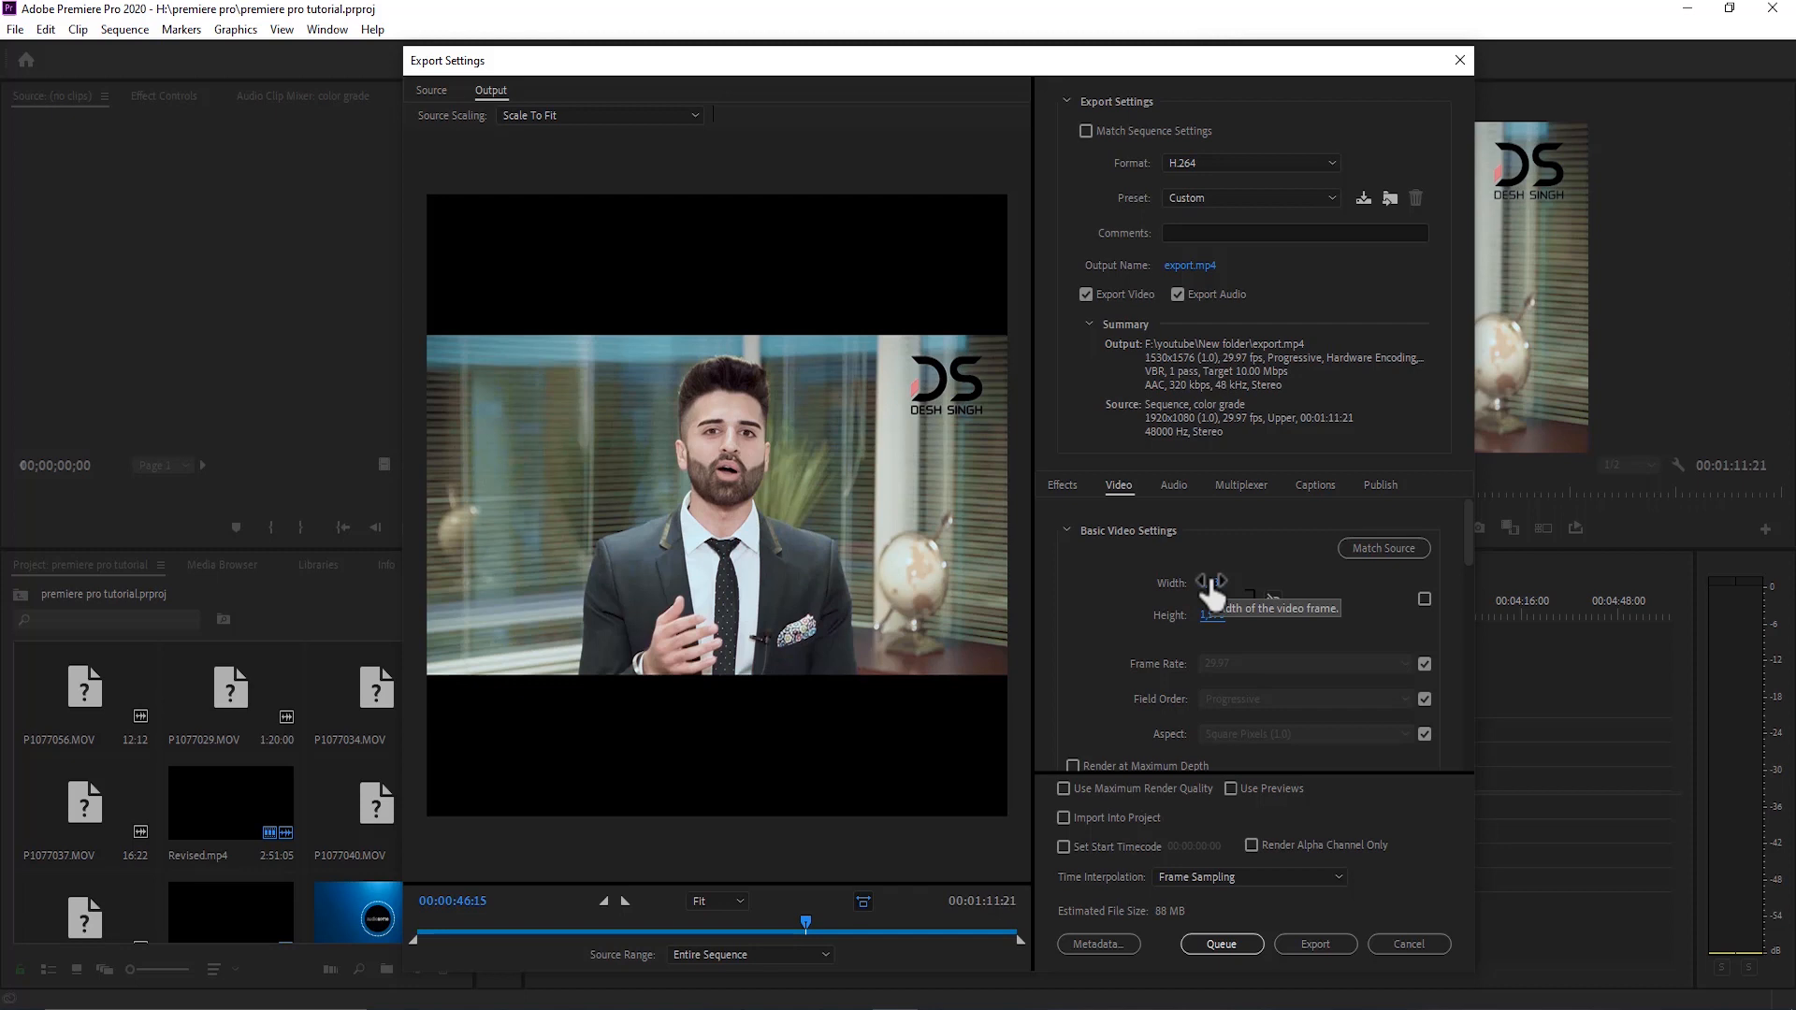
{"action": "left_click_drag", "start_coordinate": [1212, 589], "coordinate": [1606, 625]}
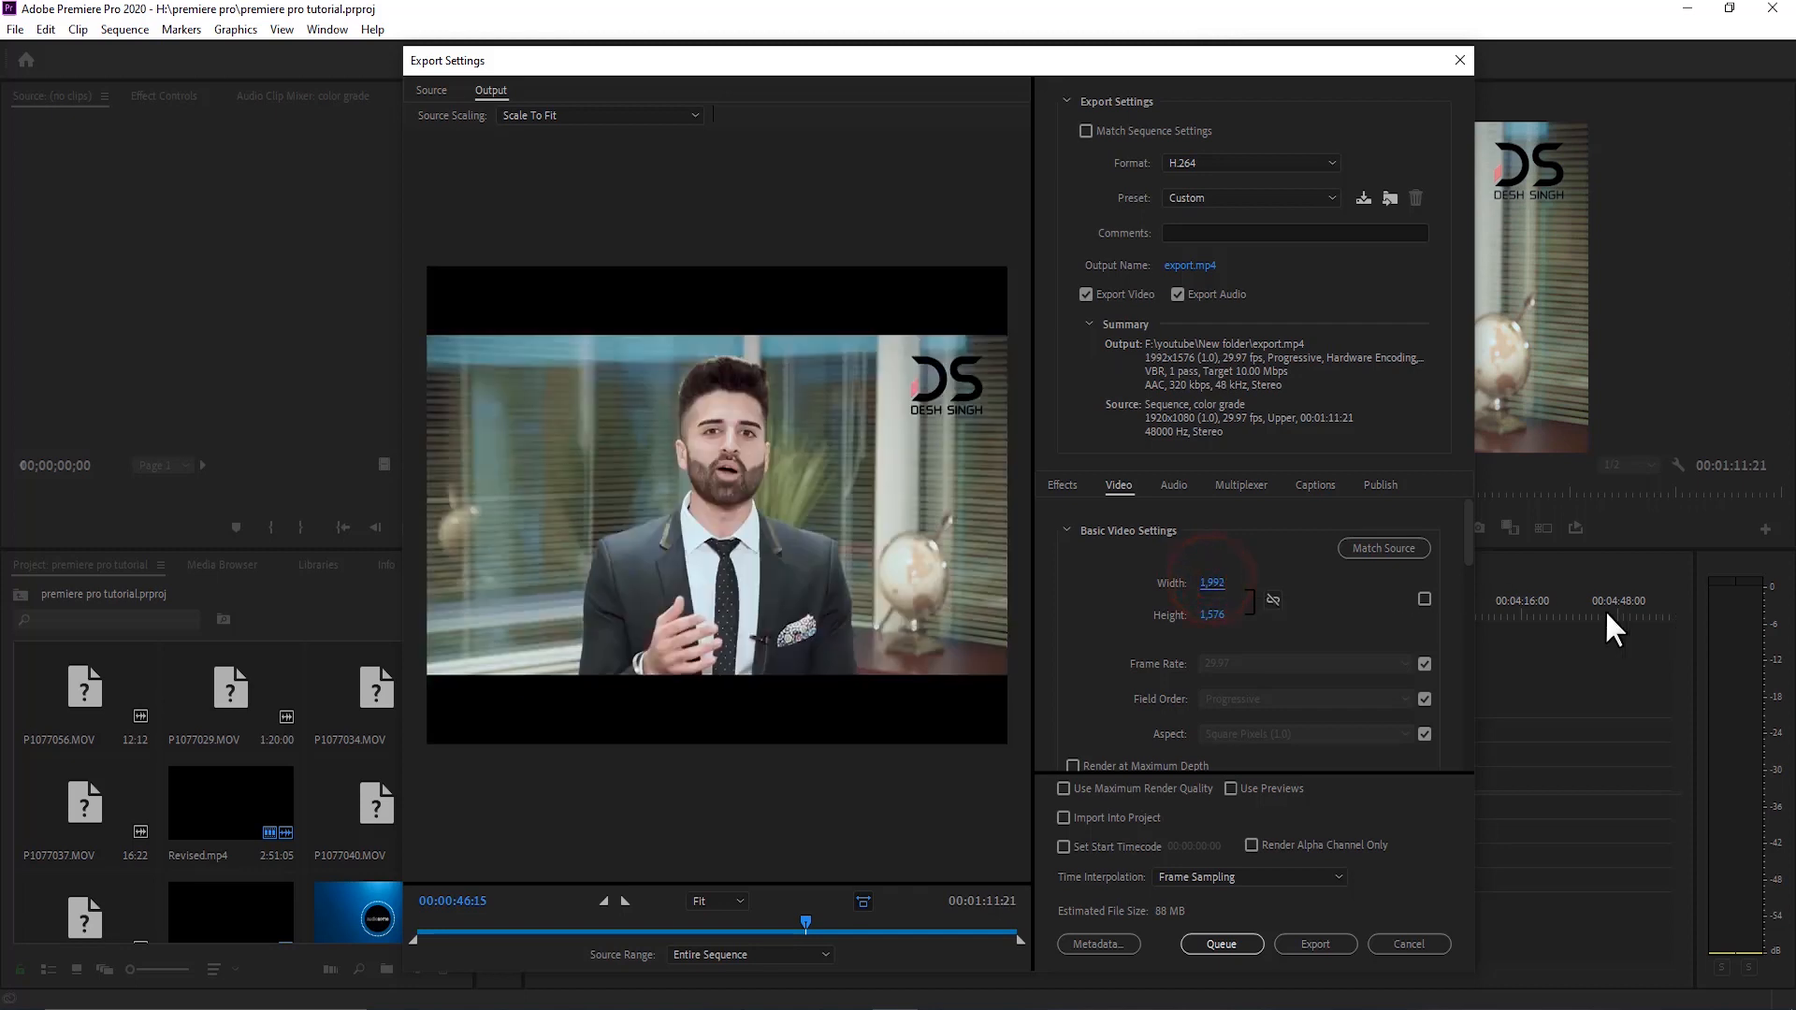
{"action": "left_click_drag", "start_coordinate": [1220, 582], "coordinate": [862, 559]}
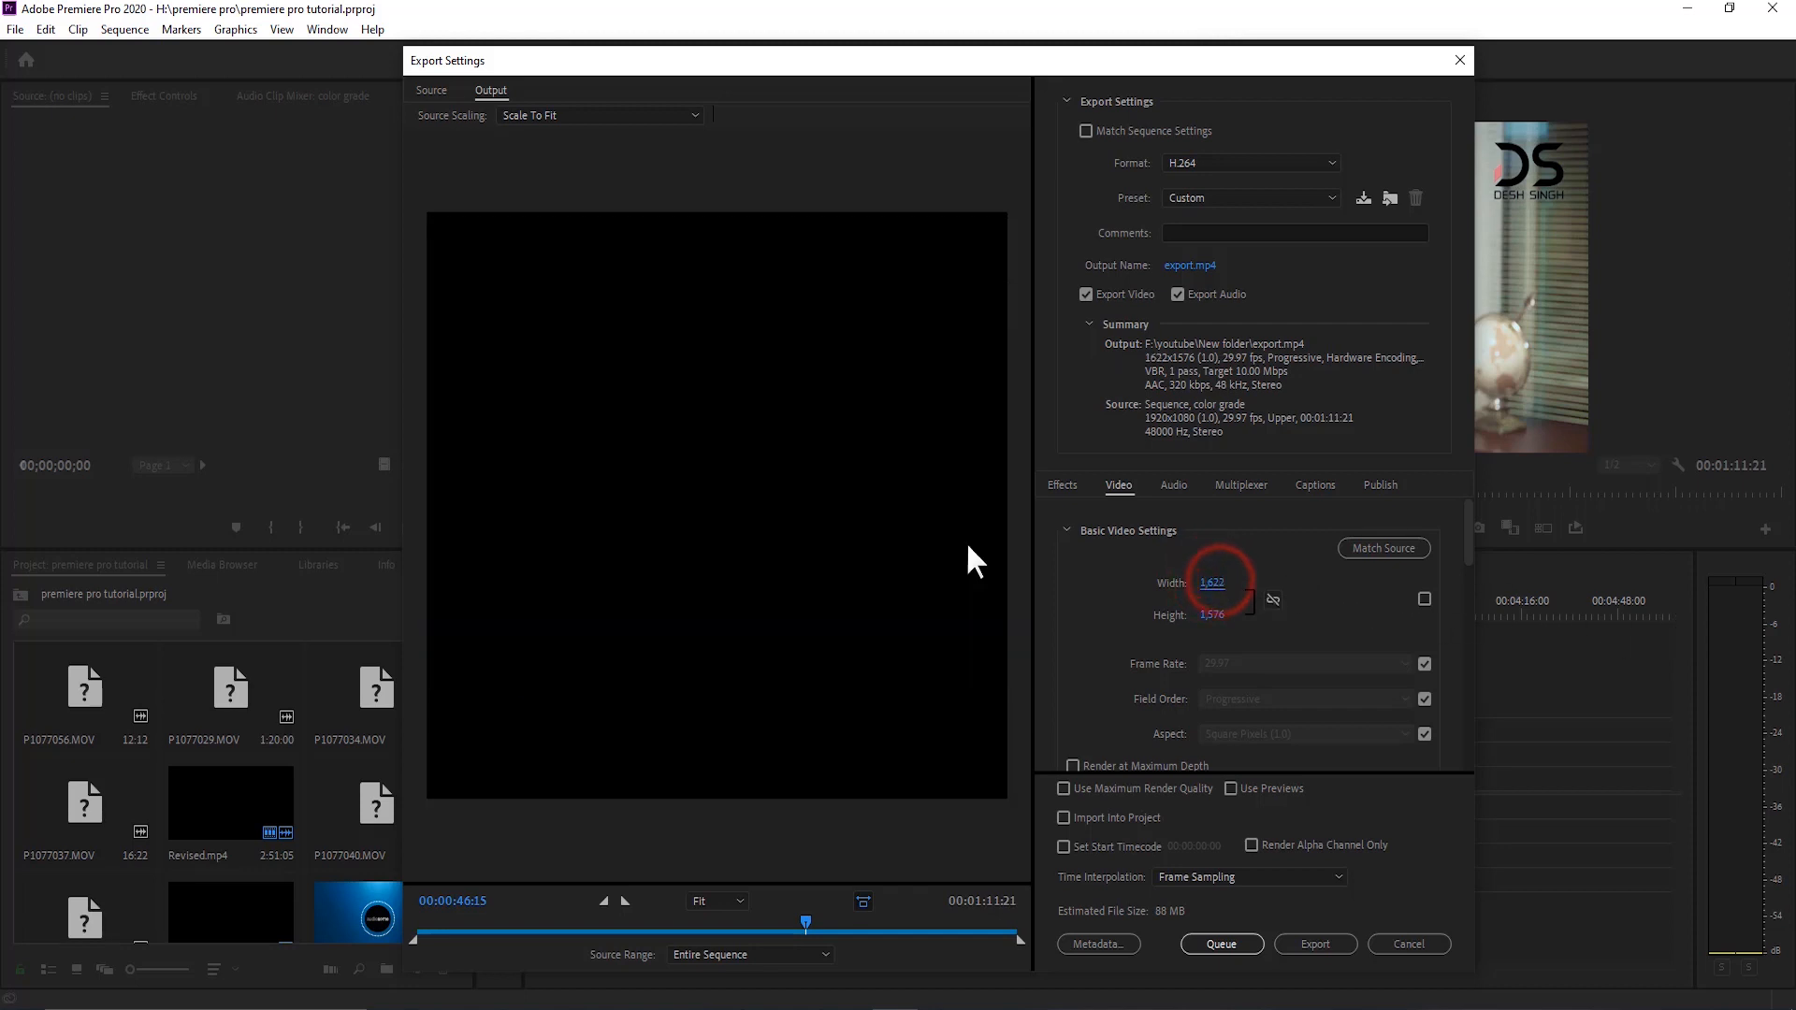
{"action": "left_click_drag", "start_coordinate": [1221, 583], "coordinate": [900, 562]}
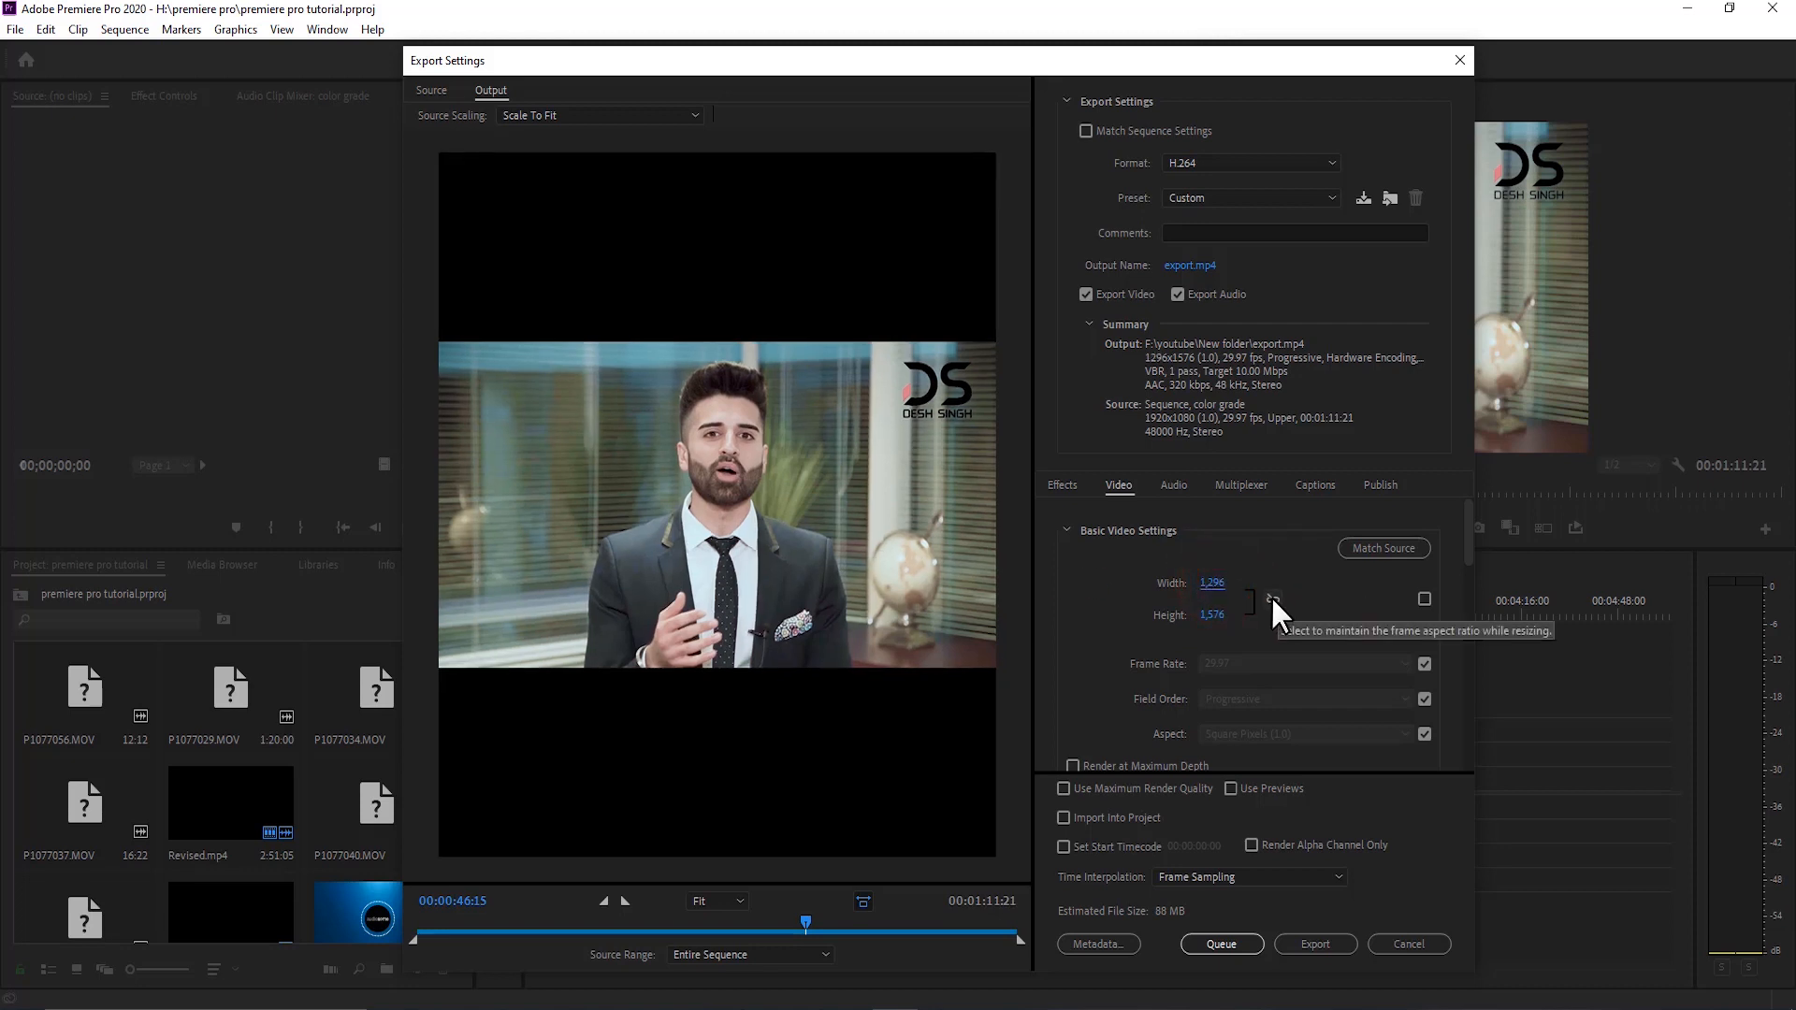
- Link the width and height again, try scaling the frame up, and make the frame size match the source
{"action": "left_click", "coordinate": [1272, 598]}
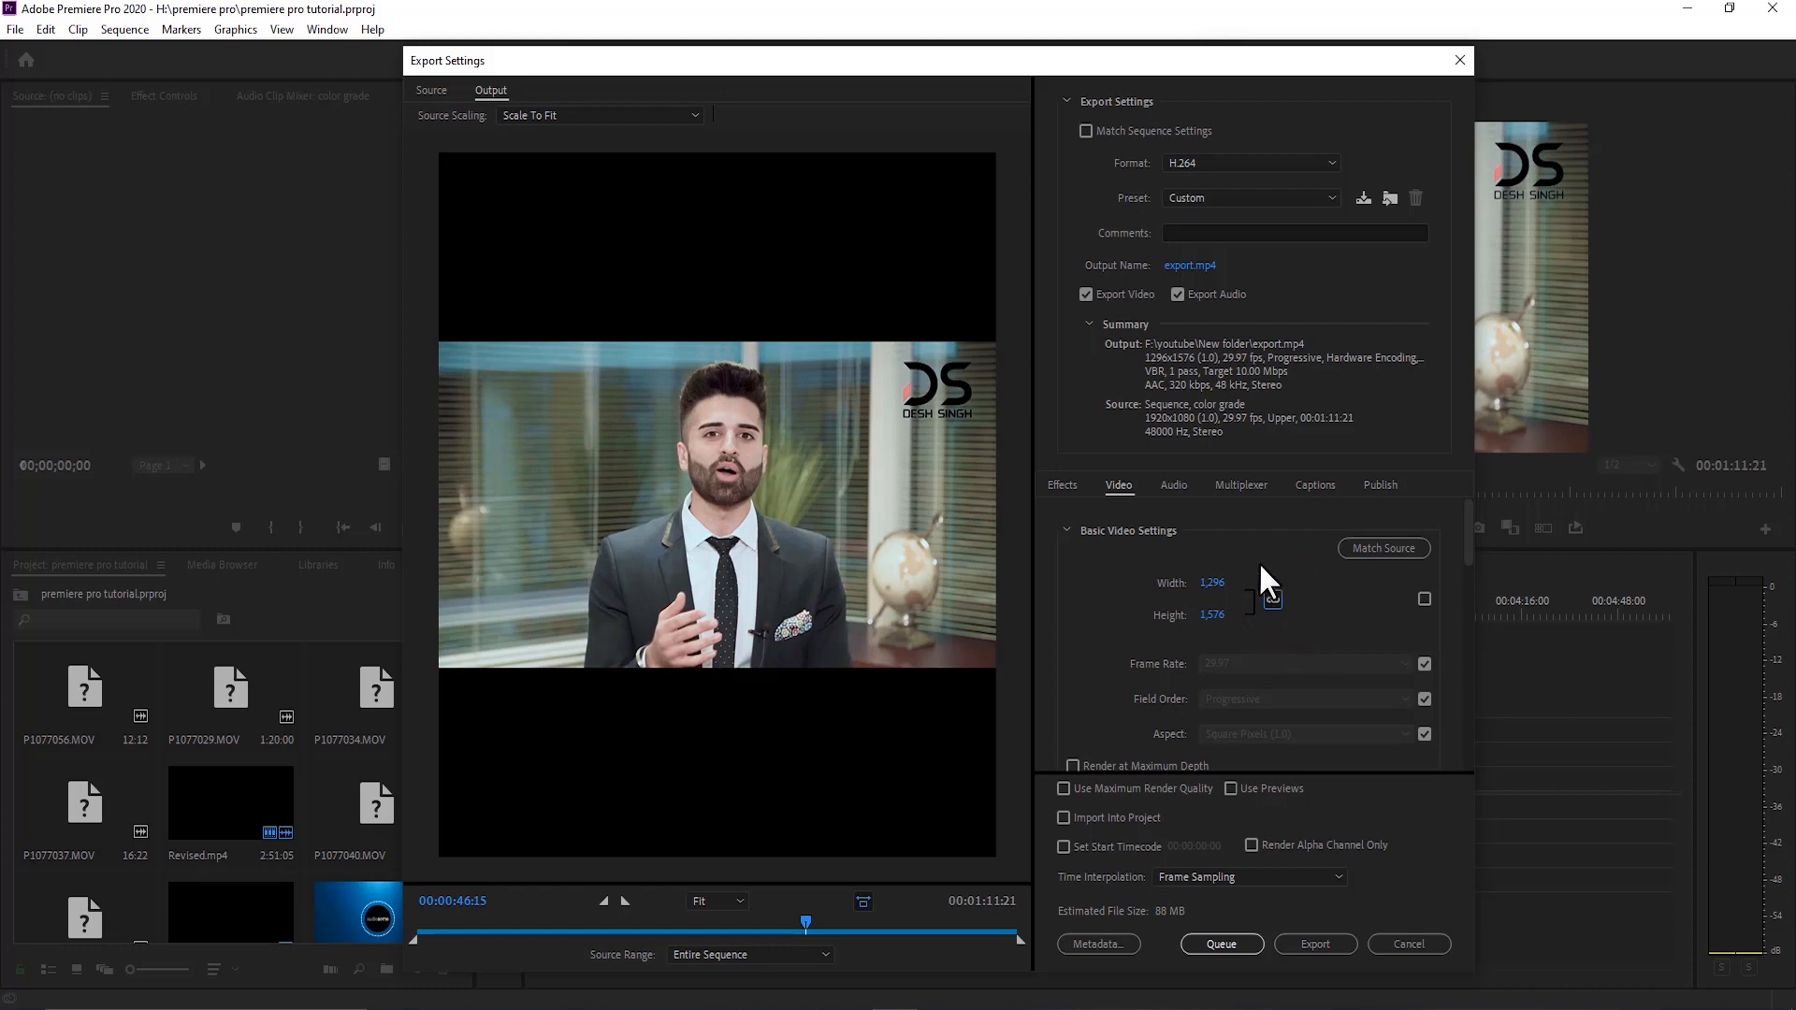
{"action": "left_click_drag", "start_coordinate": [1212, 583], "coordinate": [1445, 591]}
{"action": "left_click_drag", "start_coordinate": [1212, 614], "coordinate": [1540, 618]}
{"action": "left_click_drag", "start_coordinate": [1217, 616], "coordinate": [1333, 629]}
{"action": "left_click", "coordinate": [1422, 598]}
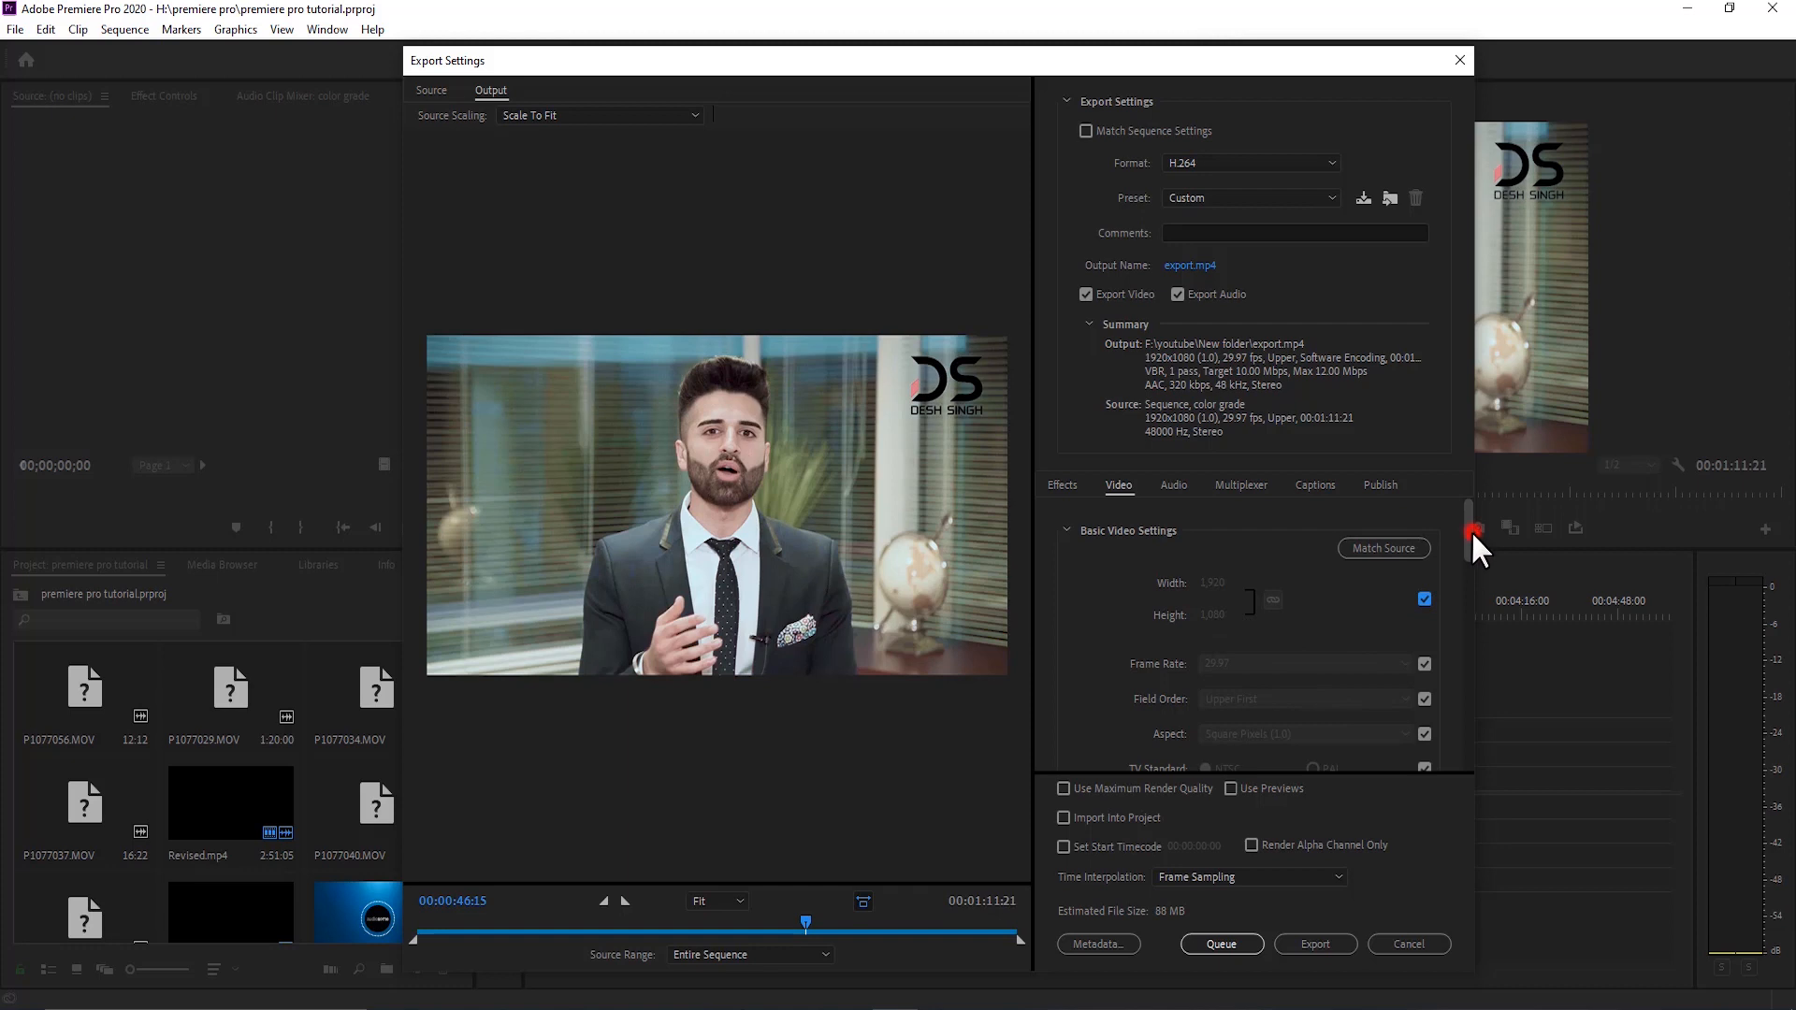
- Release the frame rate from the source, look through its available rates, and match it to the source again
{"action": "left_click_drag", "start_coordinate": [1470, 529], "coordinate": [1462, 553]}
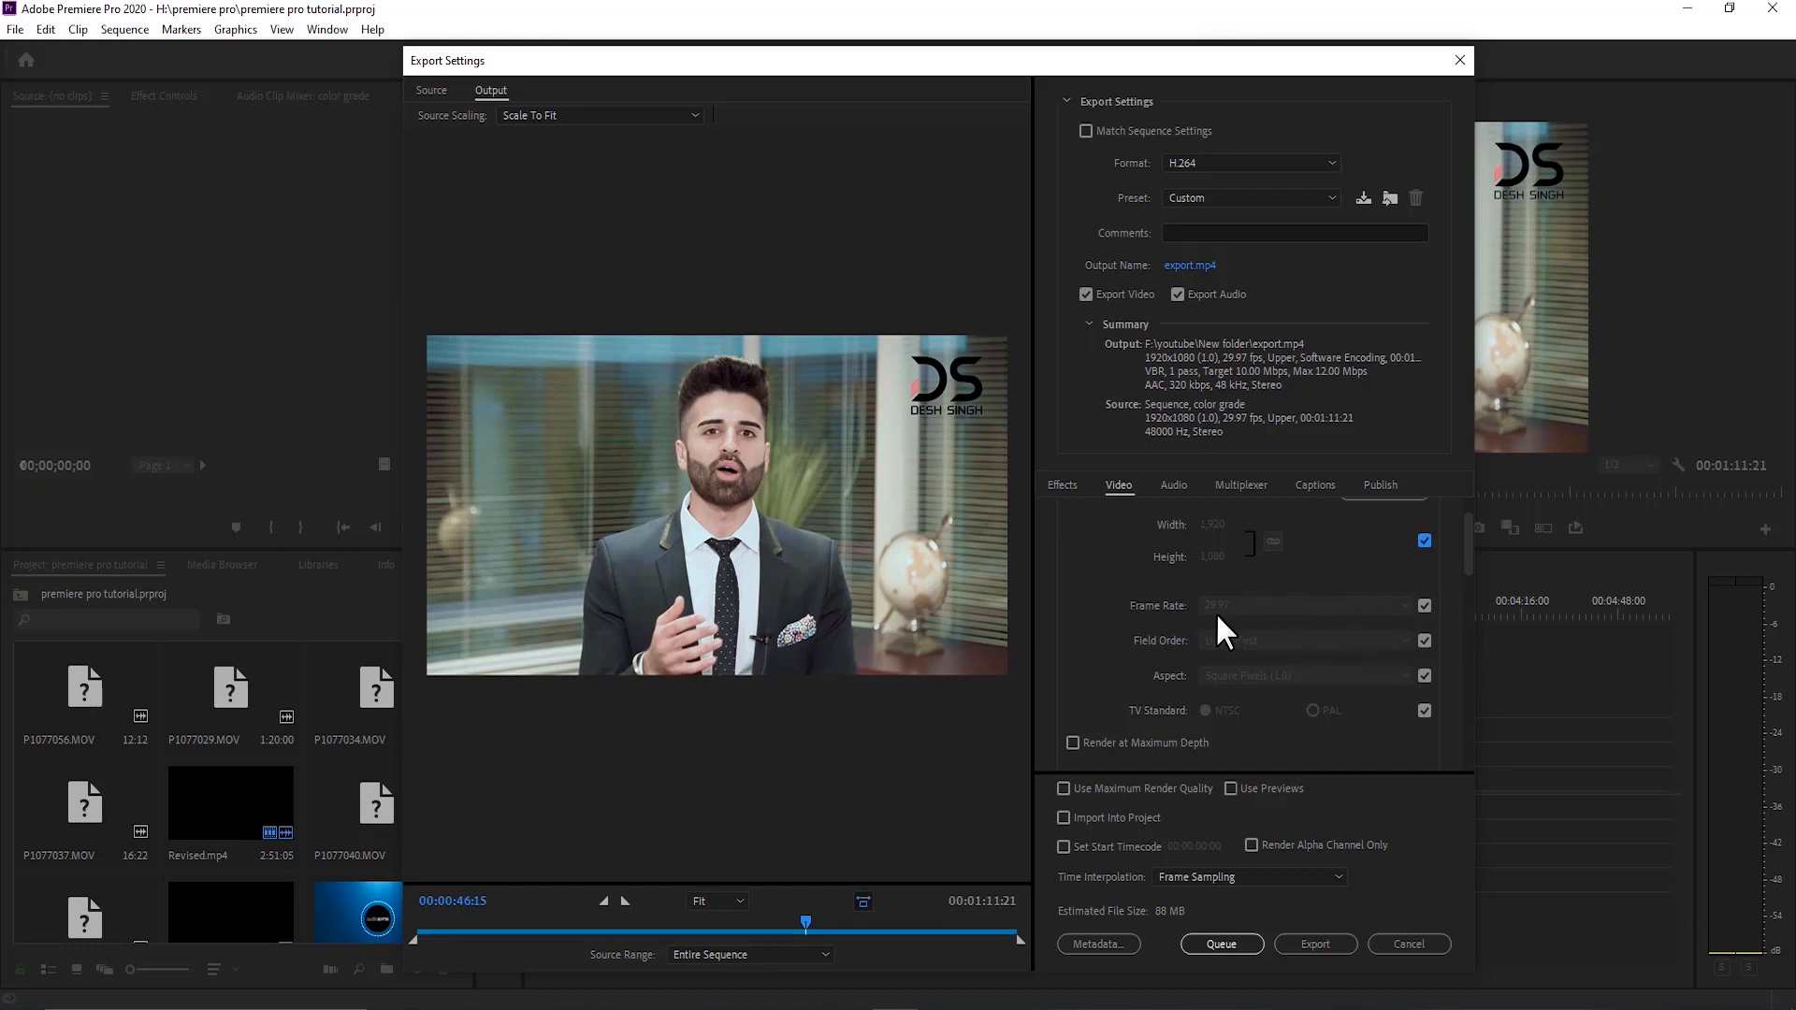
{"action": "left_click", "coordinate": [1424, 605]}
{"action": "left_click", "coordinate": [1375, 603]}
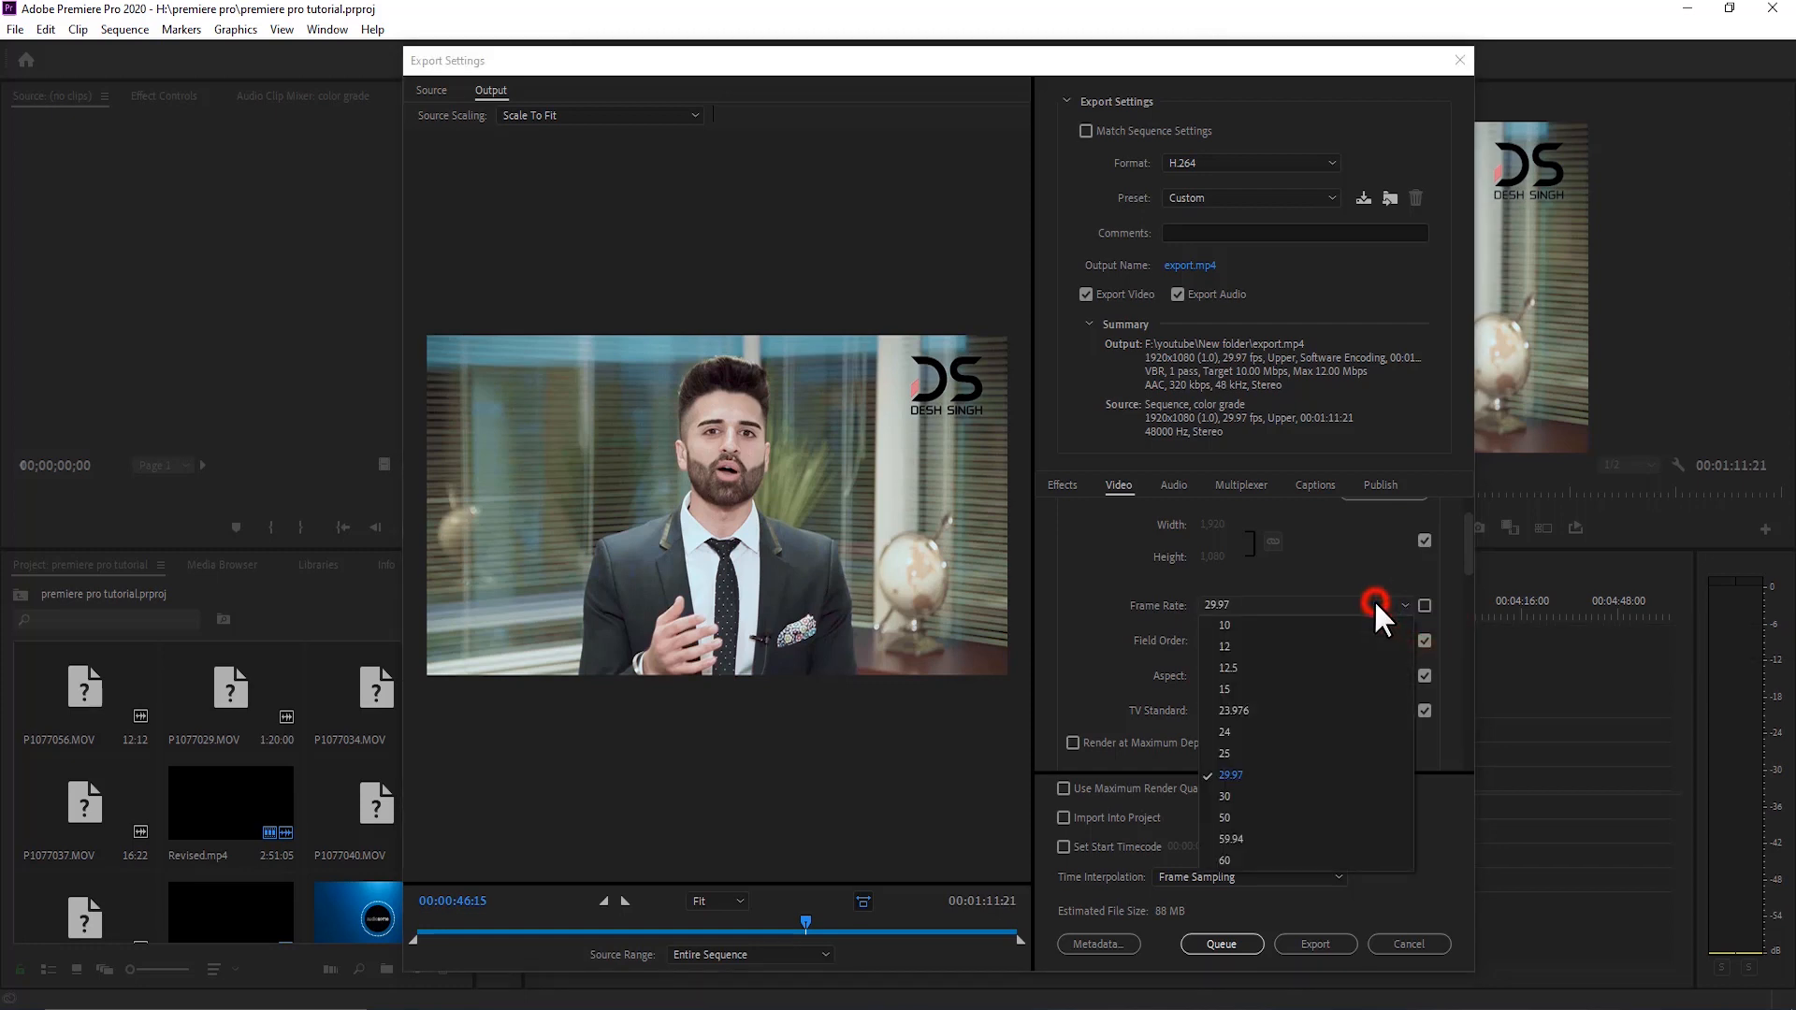
{"action": "left_click", "coordinate": [1315, 550]}
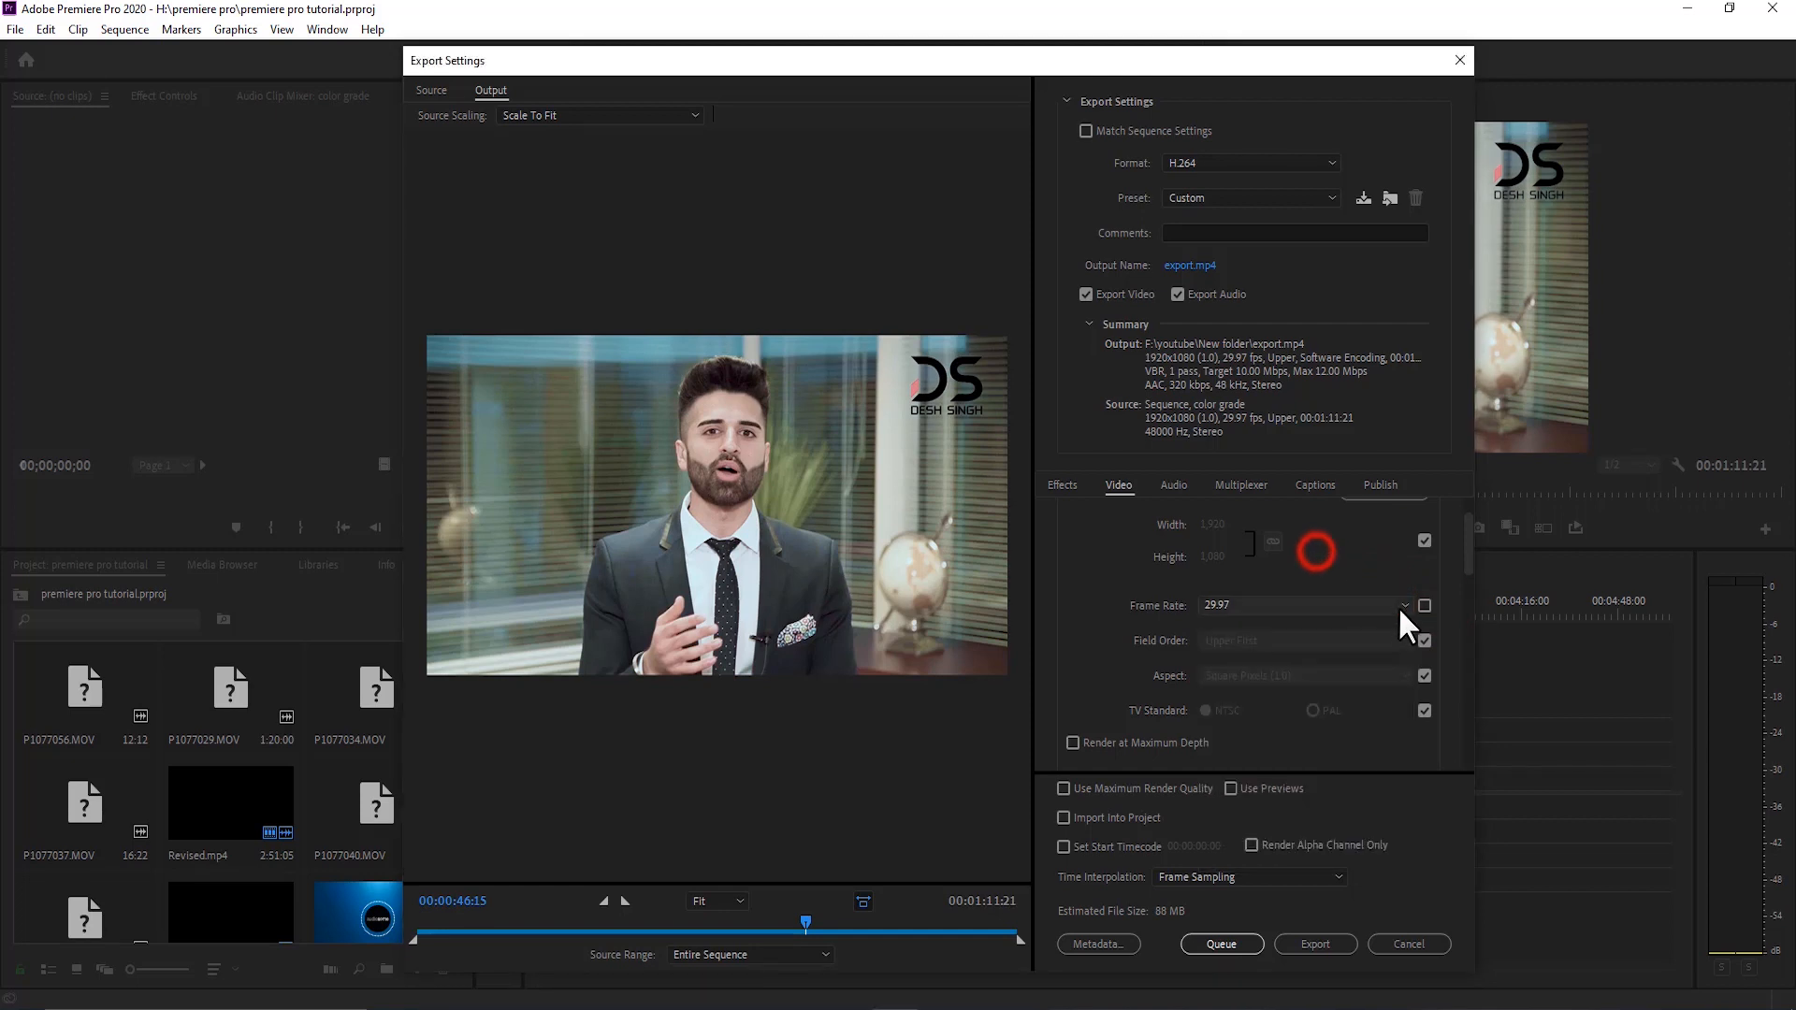
{"action": "left_click", "coordinate": [1355, 603]}
{"action": "left_click", "coordinate": [1424, 605]}
- Release the field order and pixel aspect from the source, look through the aspect options, and match both to the source again
{"action": "left_click", "coordinate": [1424, 641]}
{"action": "left_click", "coordinate": [1424, 640]}
{"action": "scroll", "coordinate": [1359, 688], "scroll_direction": "down", "scroll_amount": 2}
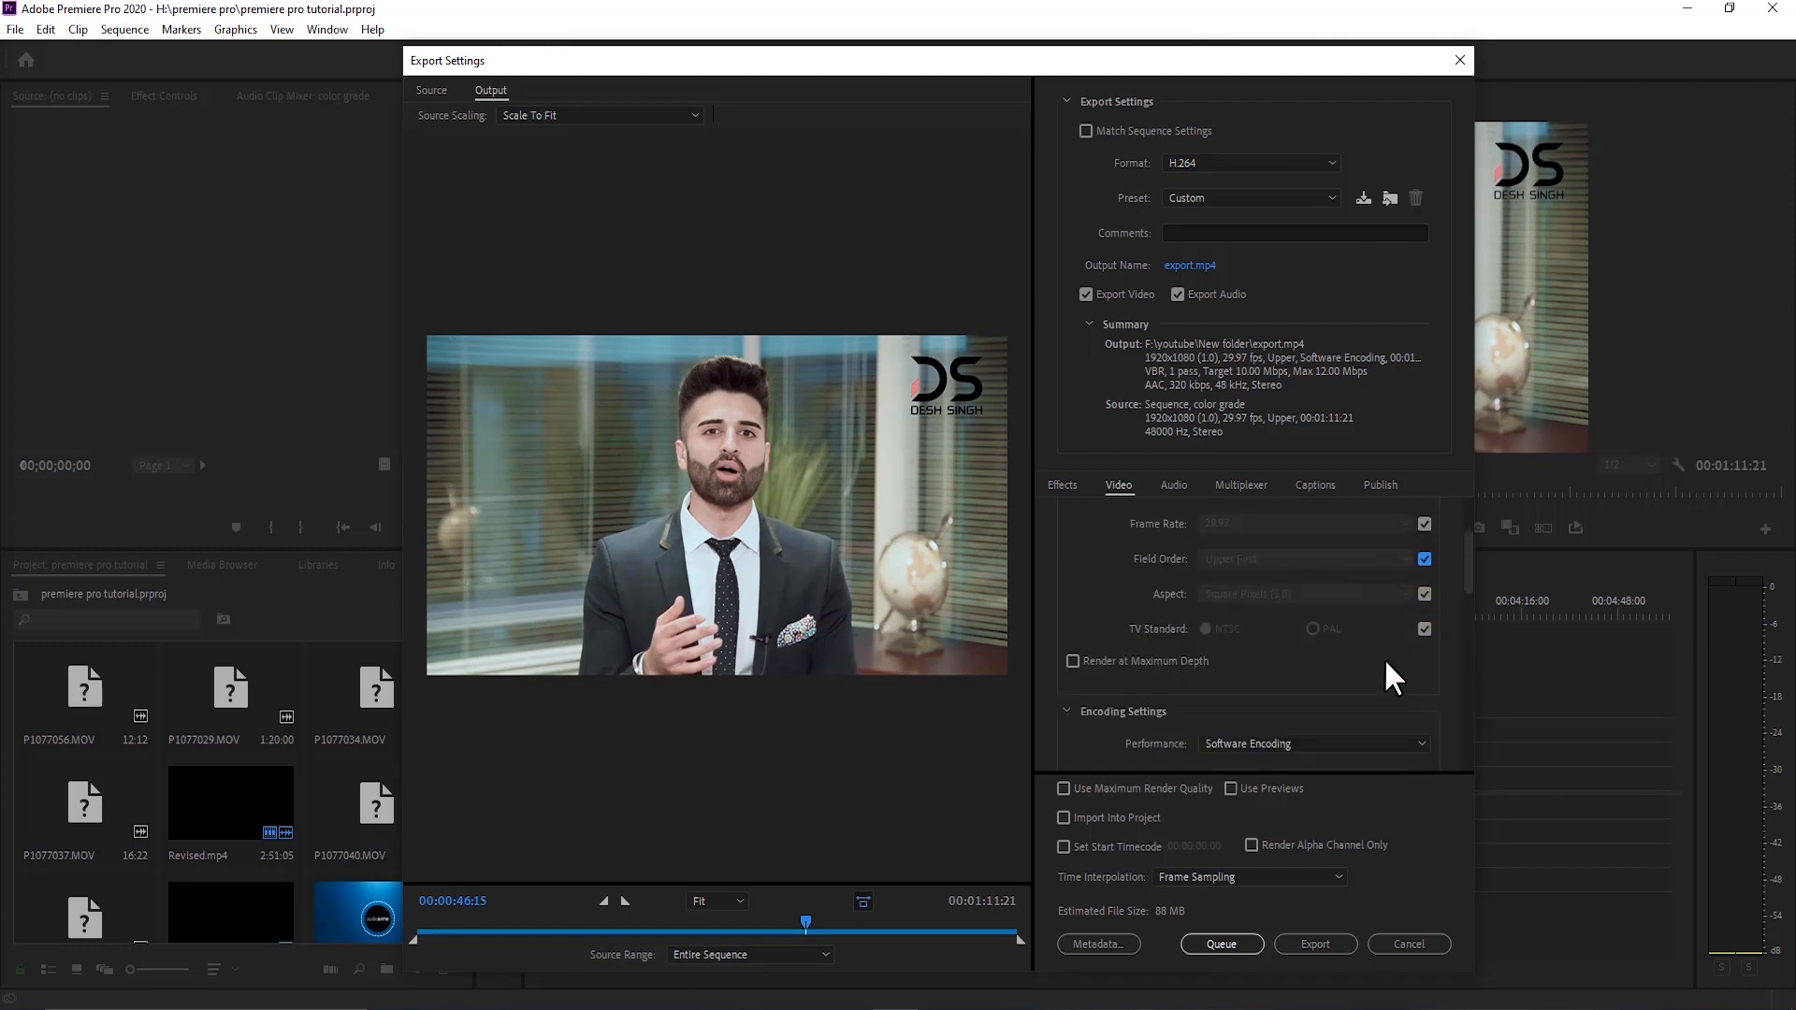
{"action": "left_click", "coordinate": [1408, 616]}
{"action": "left_click", "coordinate": [1423, 594]}
{"action": "left_click", "coordinate": [1323, 593]}
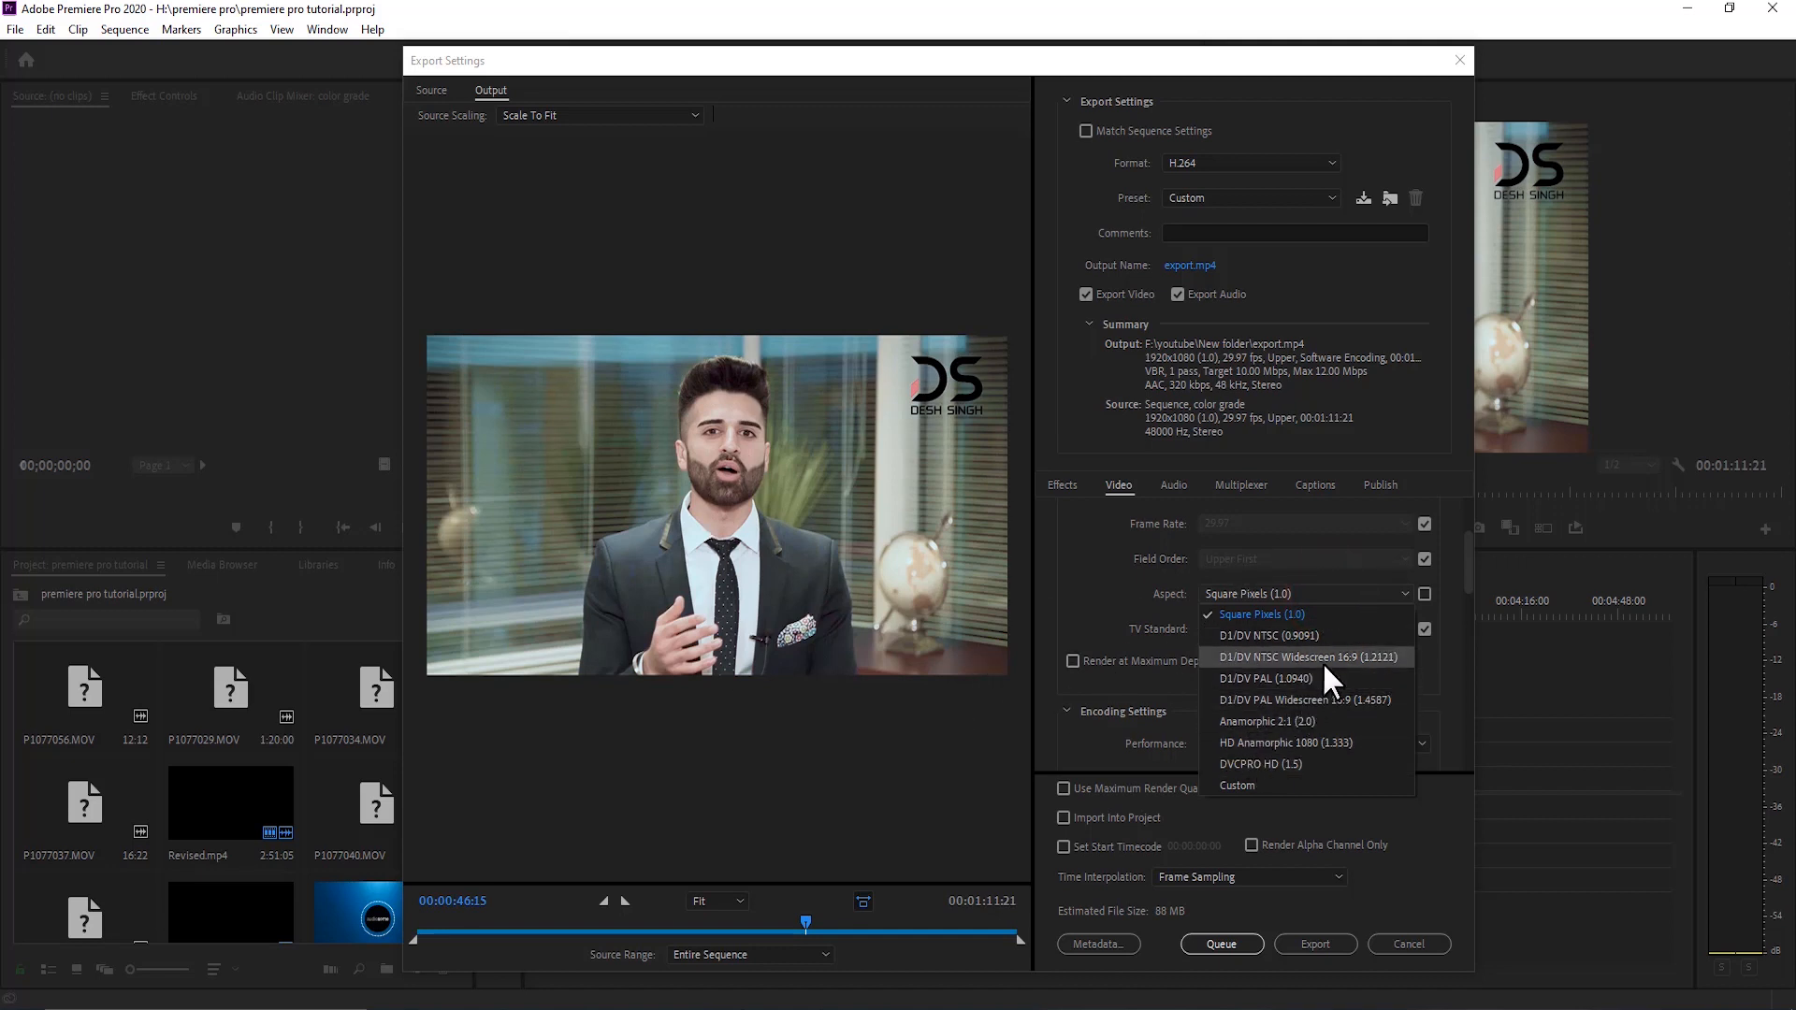
{"action": "left_click", "coordinate": [1425, 594]}
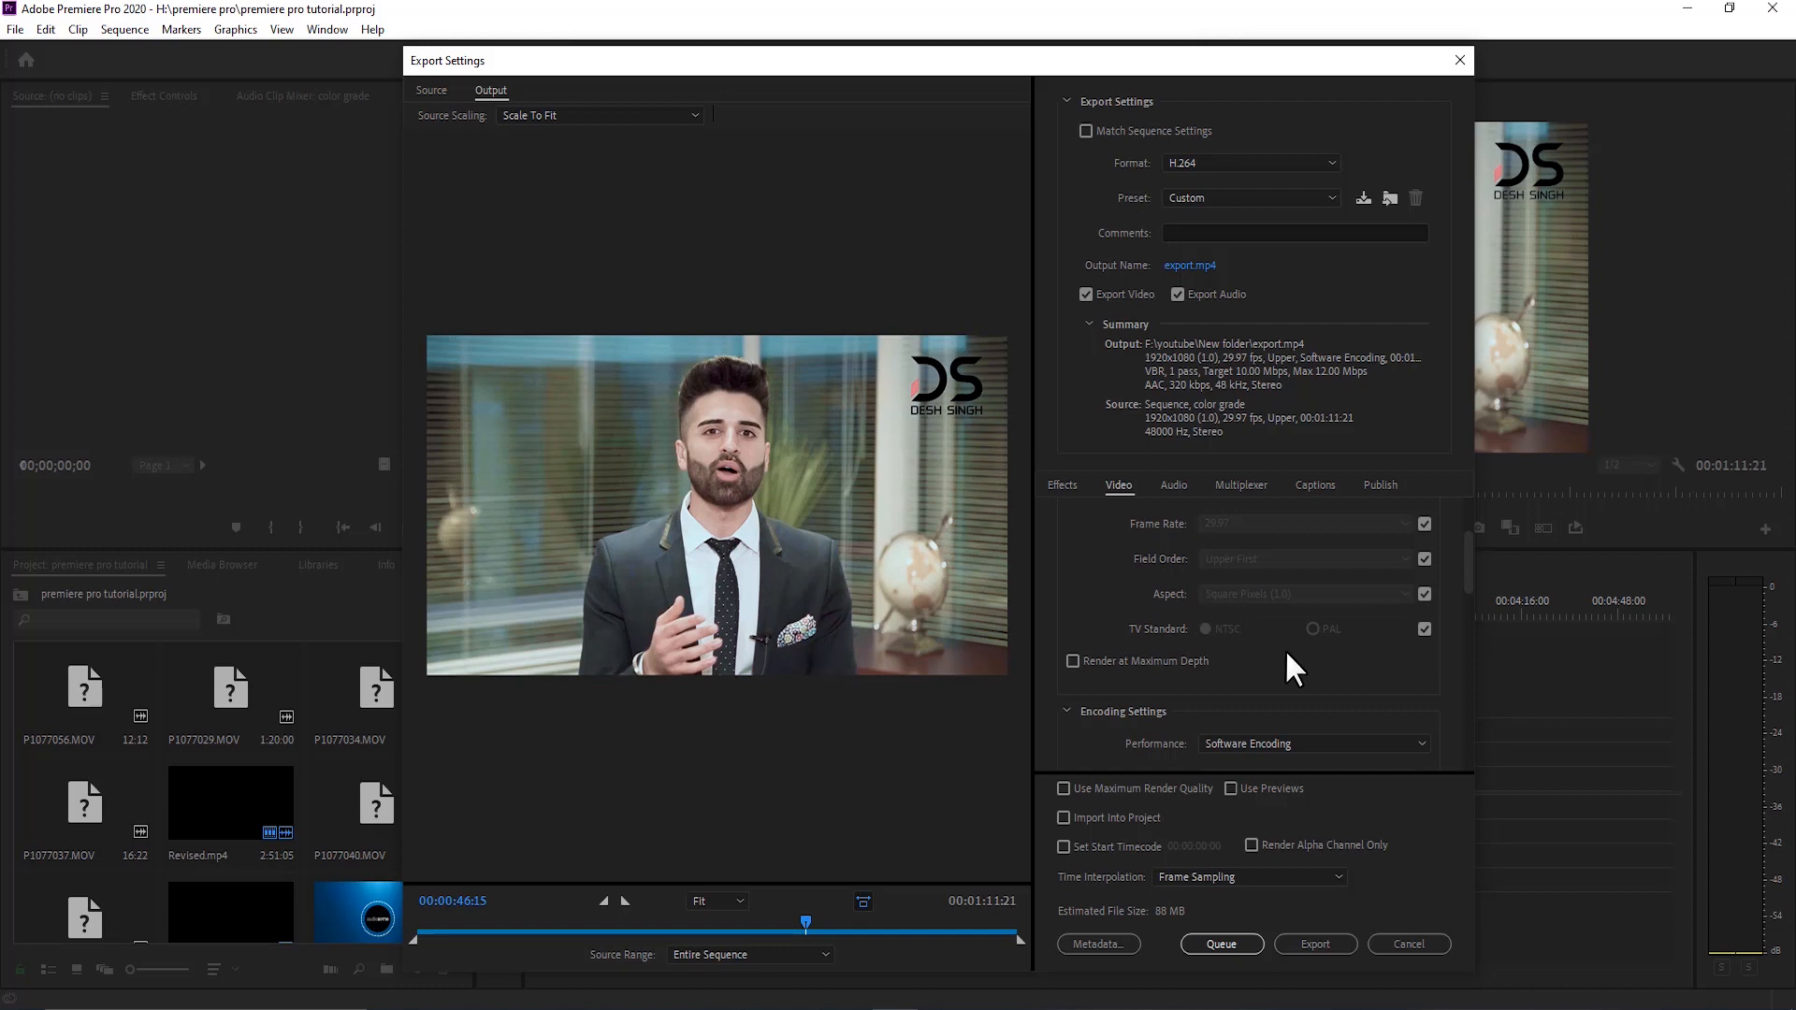
- Switch the TV standard to PAL and back to NTSC, and match it to the source again
{"action": "left_click", "coordinate": [1226, 629]}
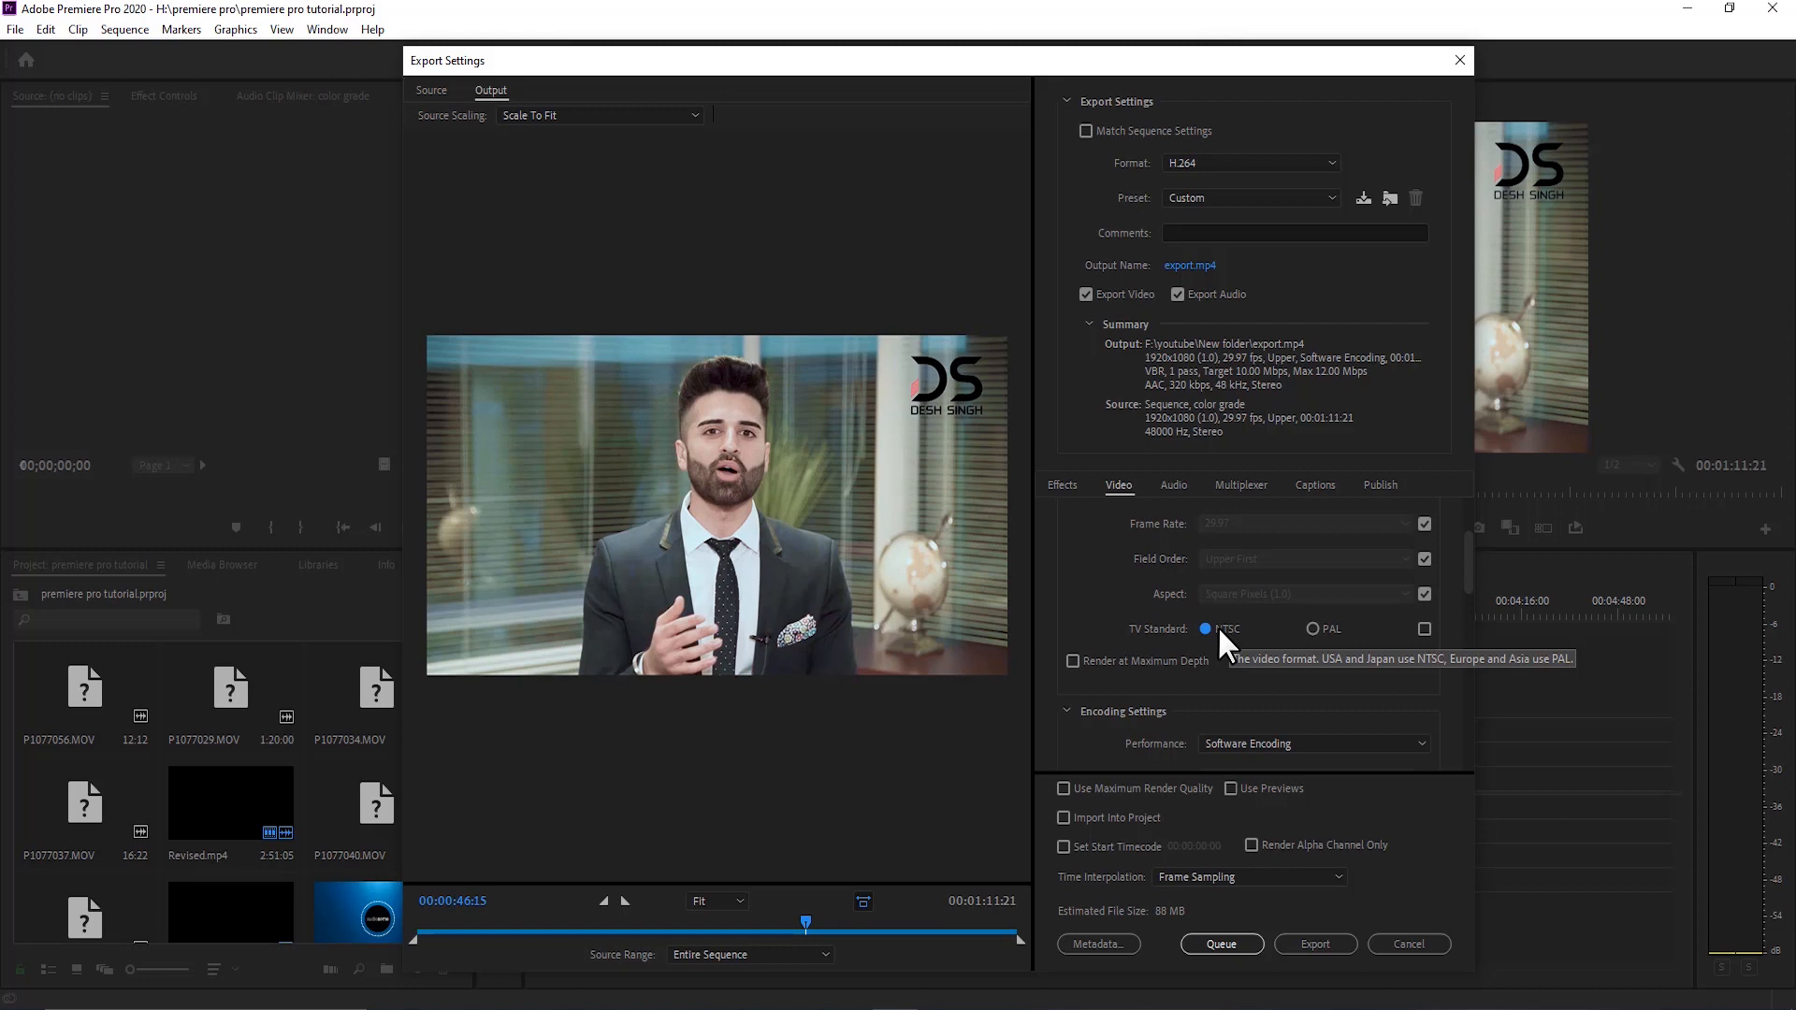
{"action": "left_click", "coordinate": [1321, 627]}
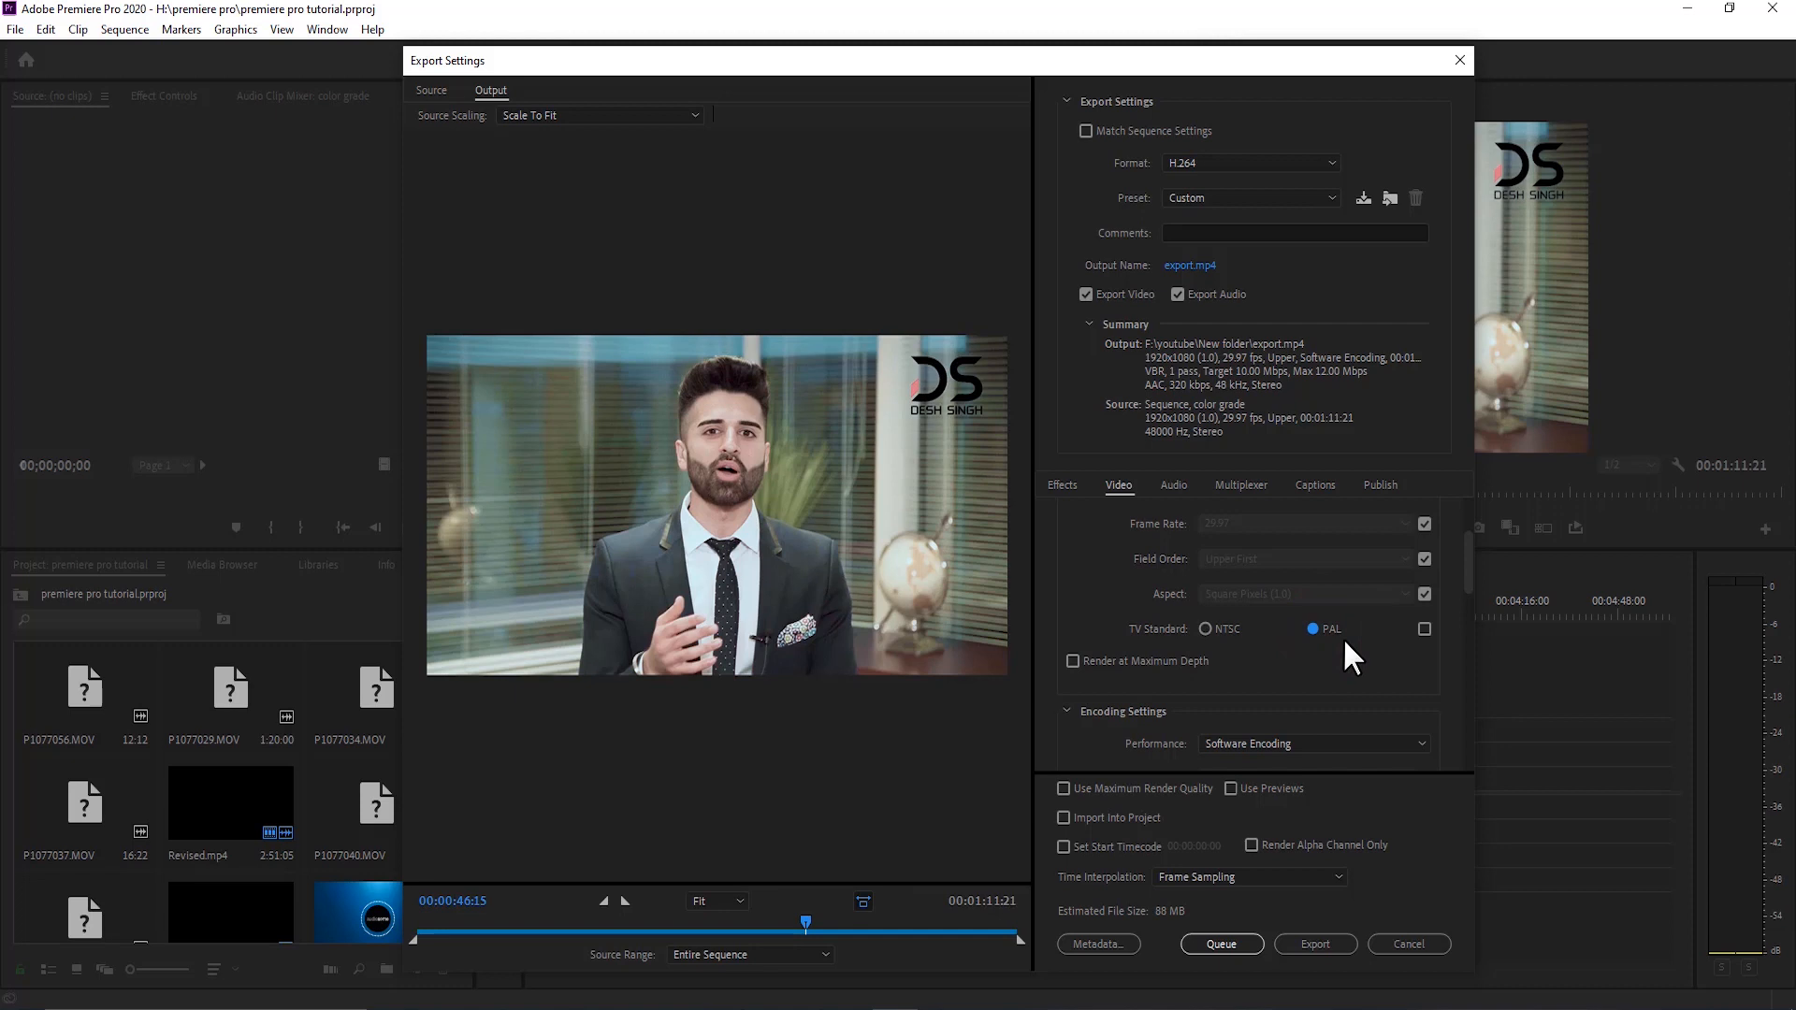
{"action": "left_click", "coordinate": [1223, 630]}
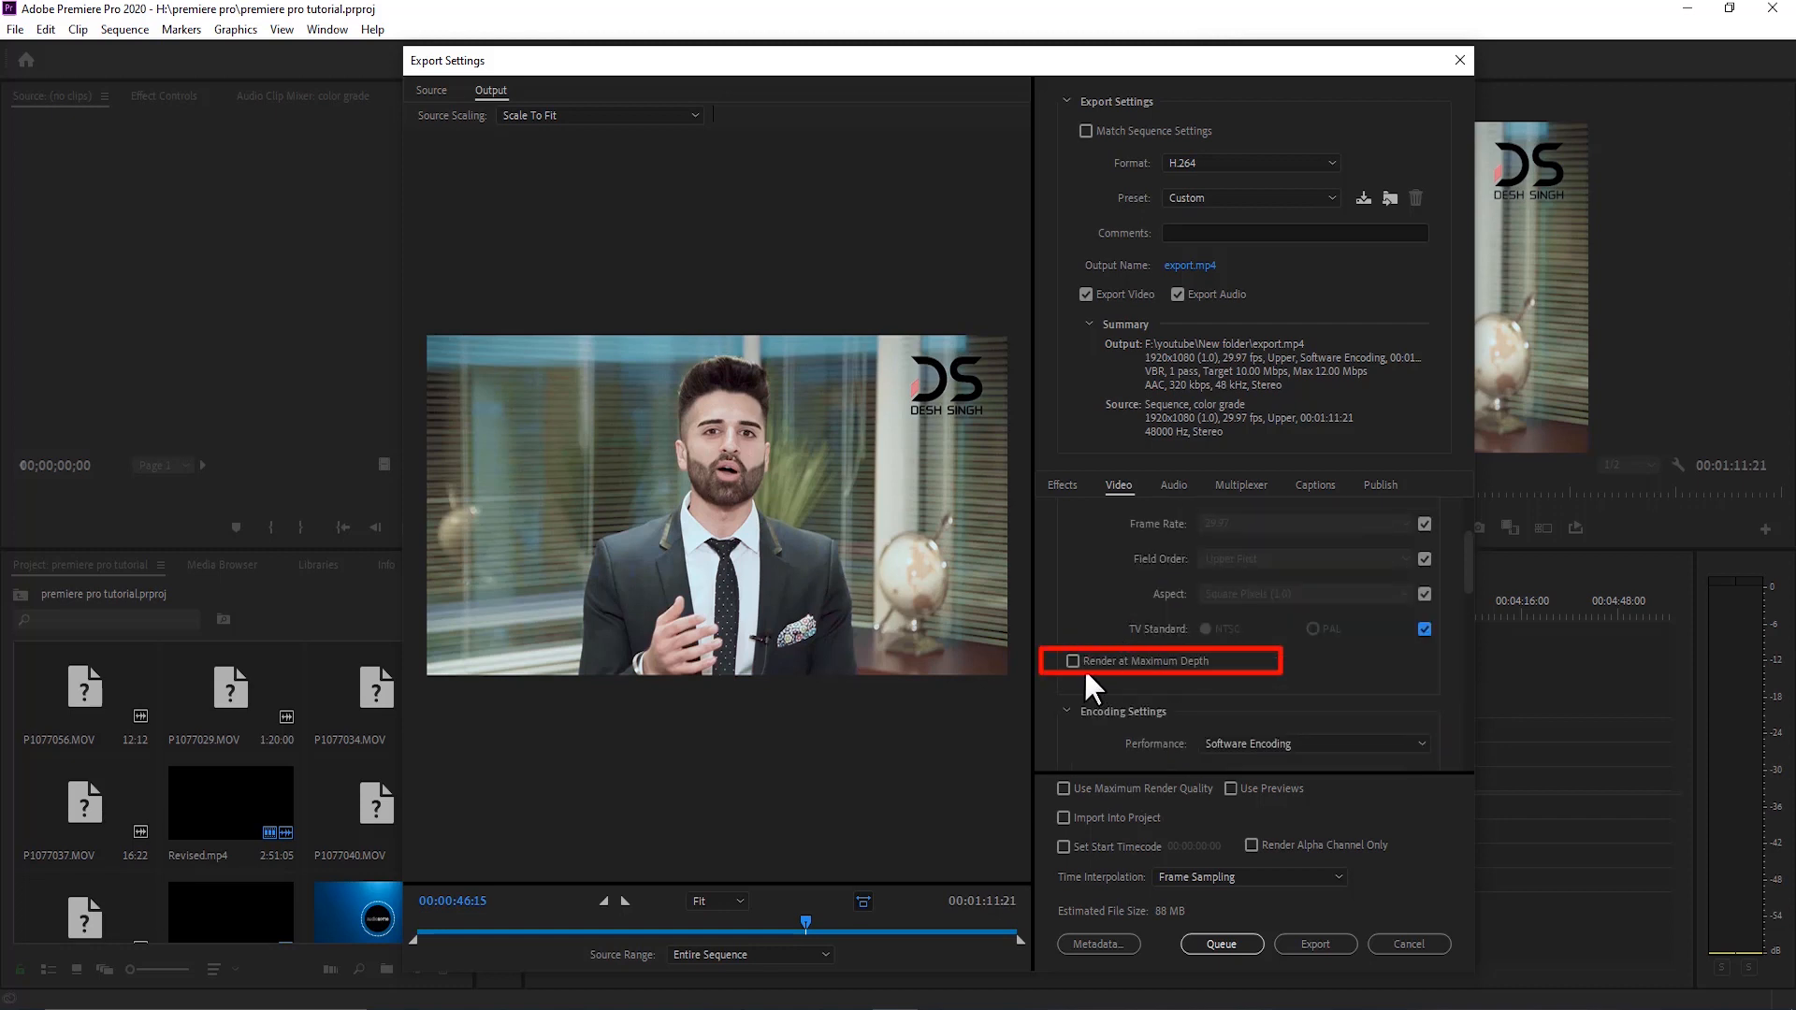
- Turn Render at Maximum Depth on and back off
{"action": "mouse_move", "coordinate": [1145, 662]}
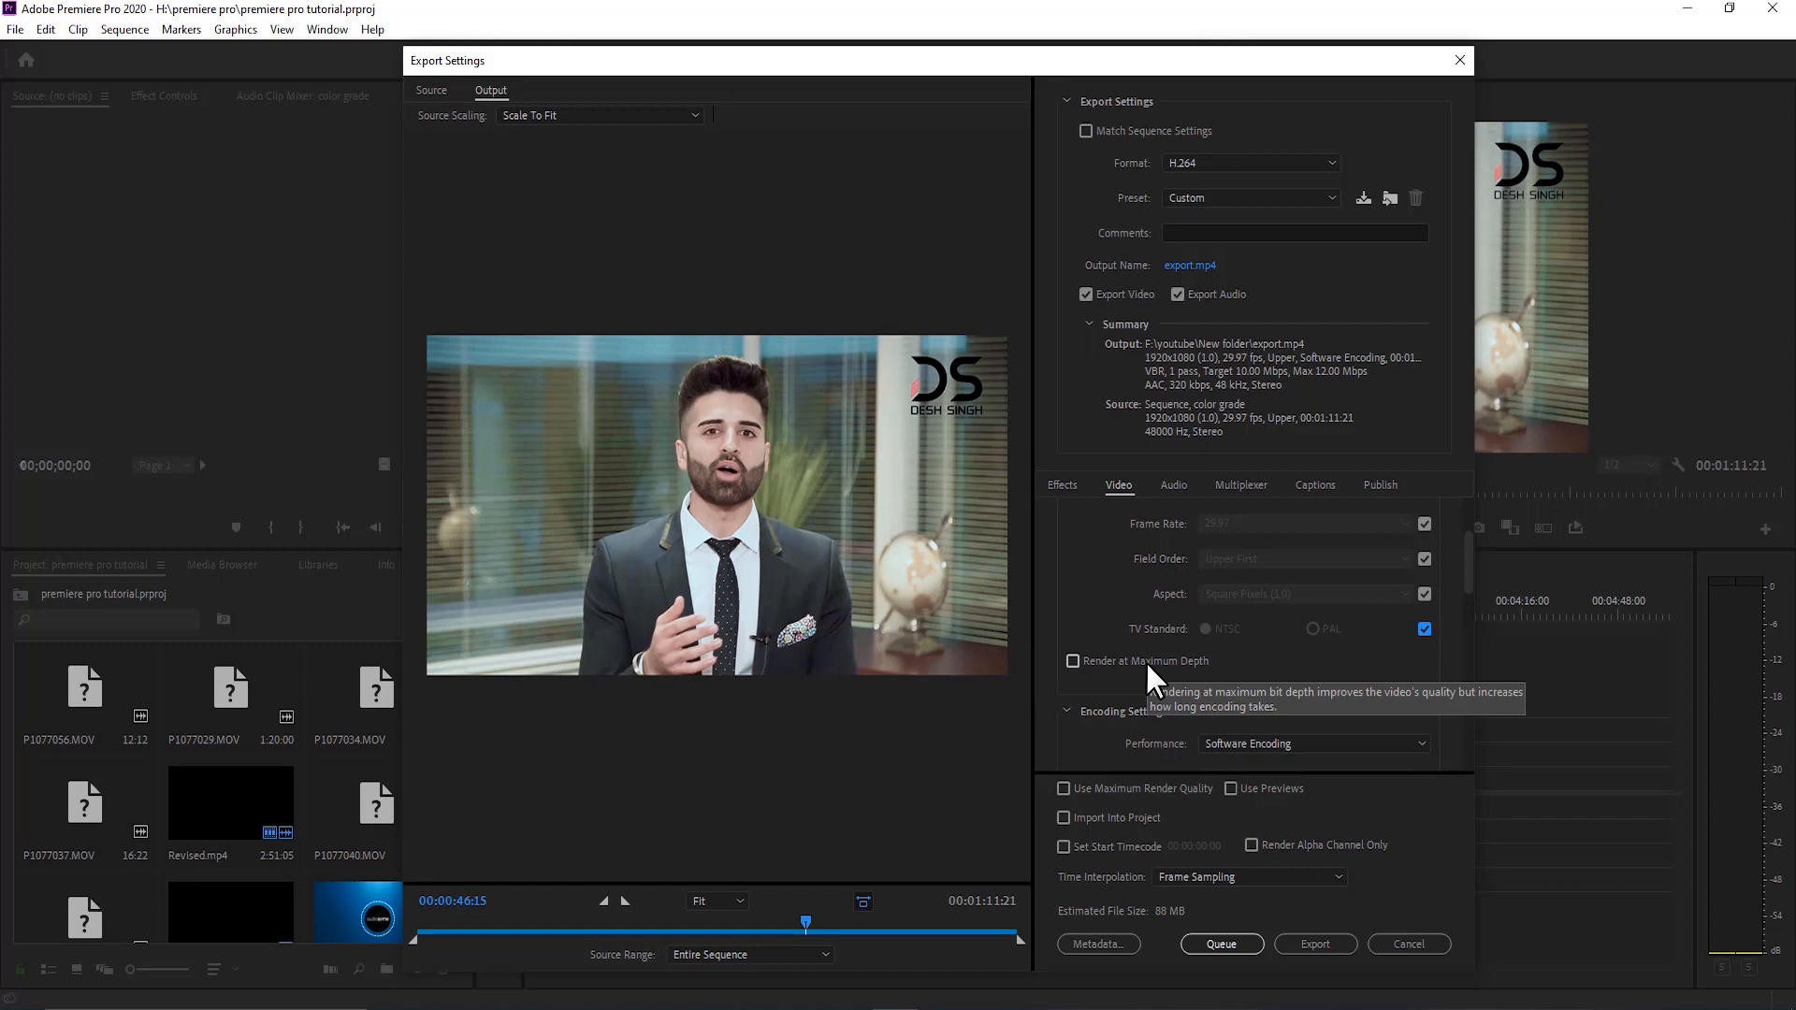
{"action": "left_click", "coordinate": [1145, 660]}
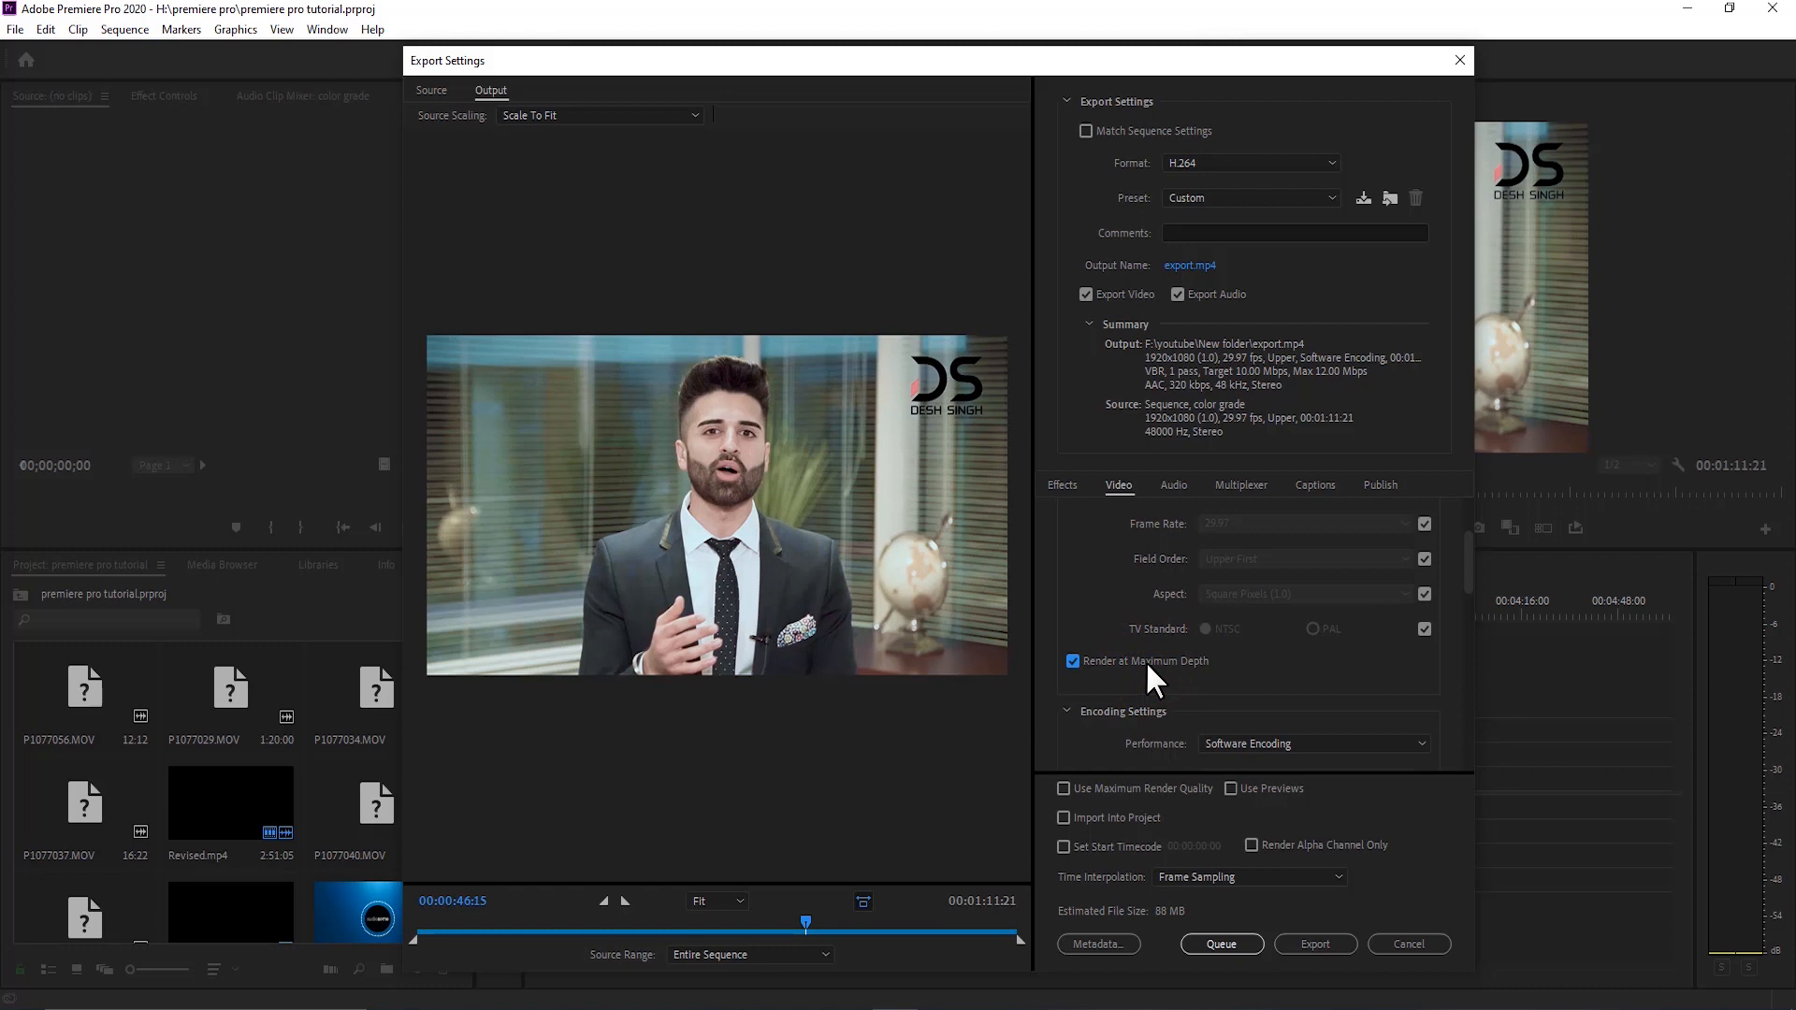
{"action": "left_click", "coordinate": [1072, 665]}
- Release the encoding profile from the source, look through the profile options, and match it to the source again
{"action": "left_click_drag", "start_coordinate": [1468, 577], "coordinate": [1469, 615]}
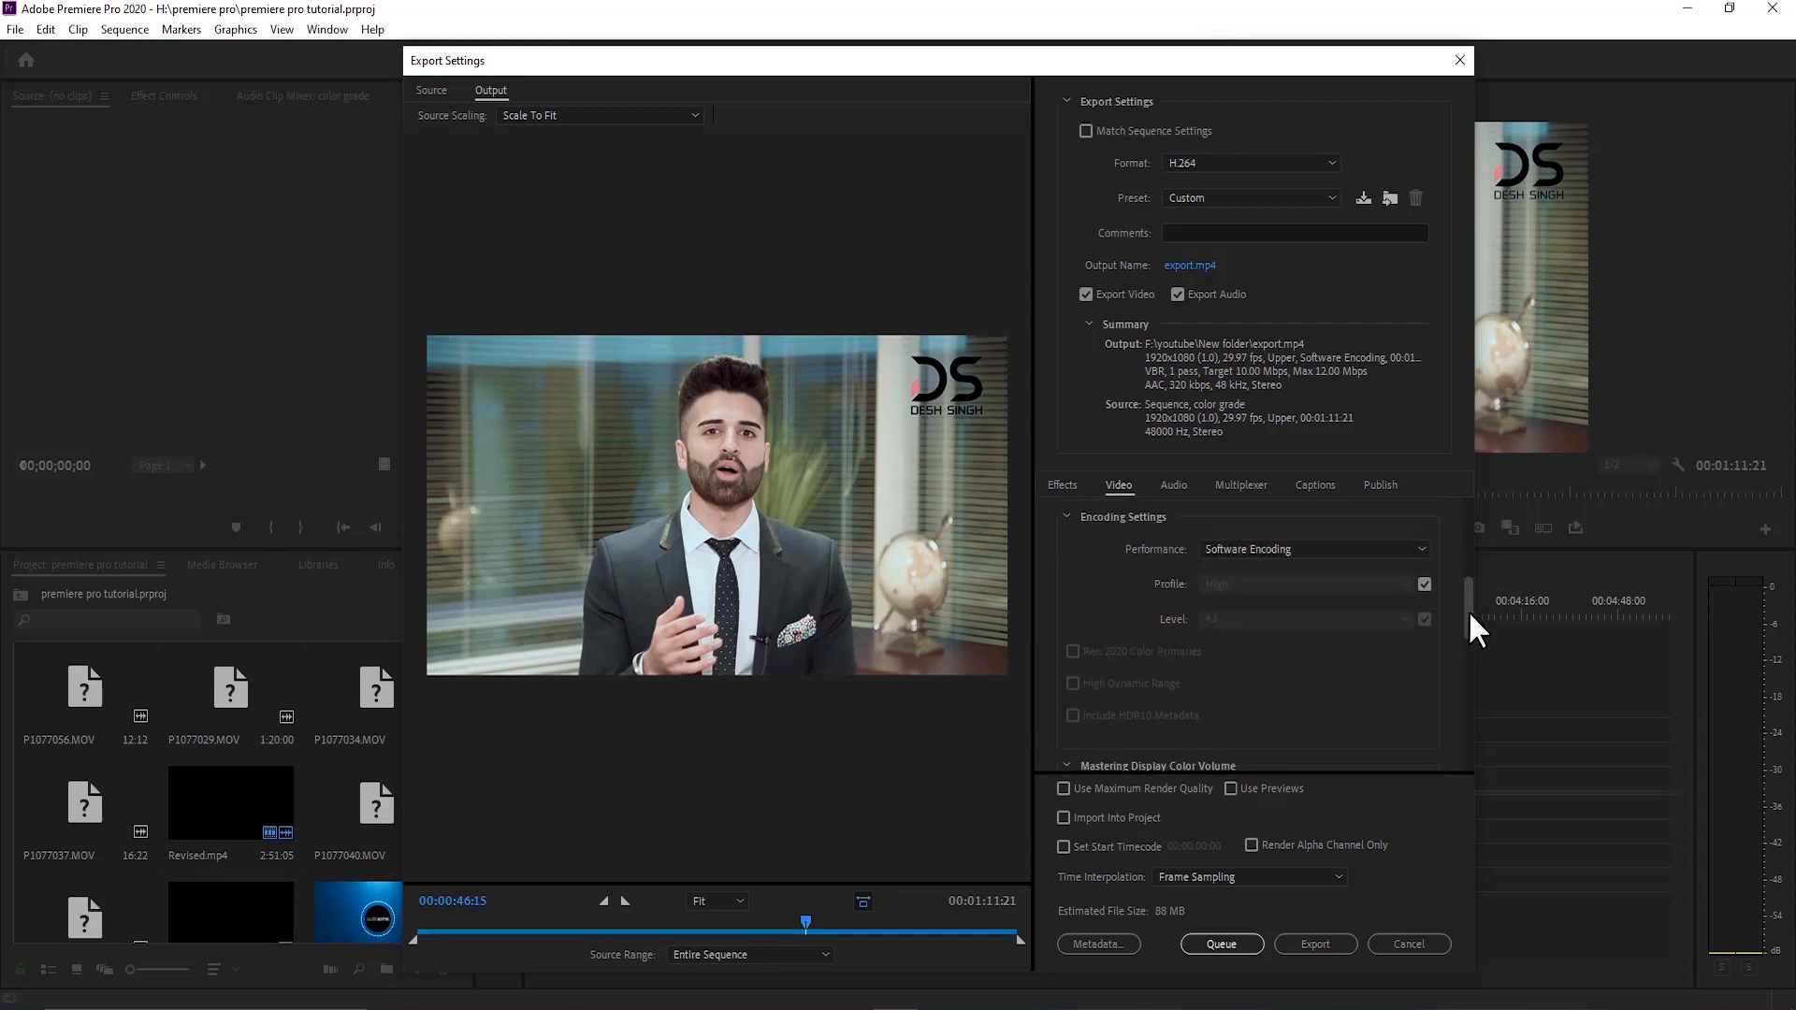
{"action": "left_click", "coordinate": [1422, 585]}
{"action": "left_click", "coordinate": [1397, 581]}
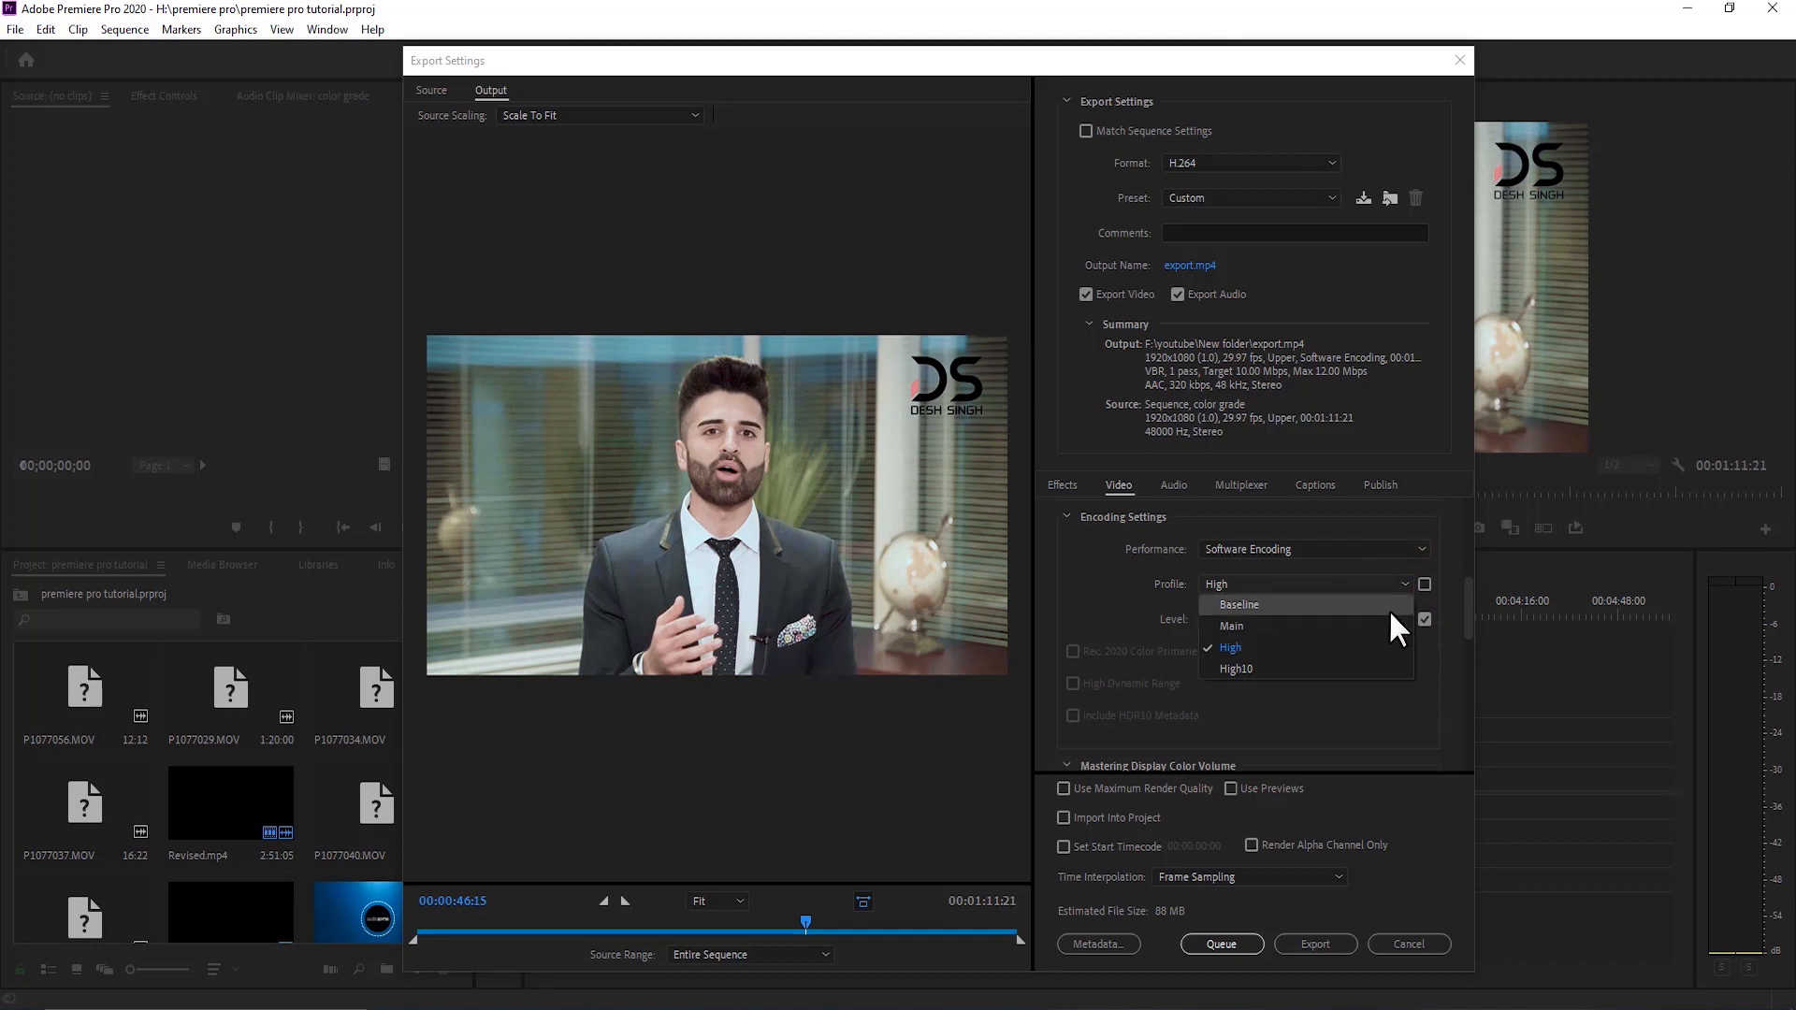
{"action": "left_click", "coordinate": [1423, 583]}
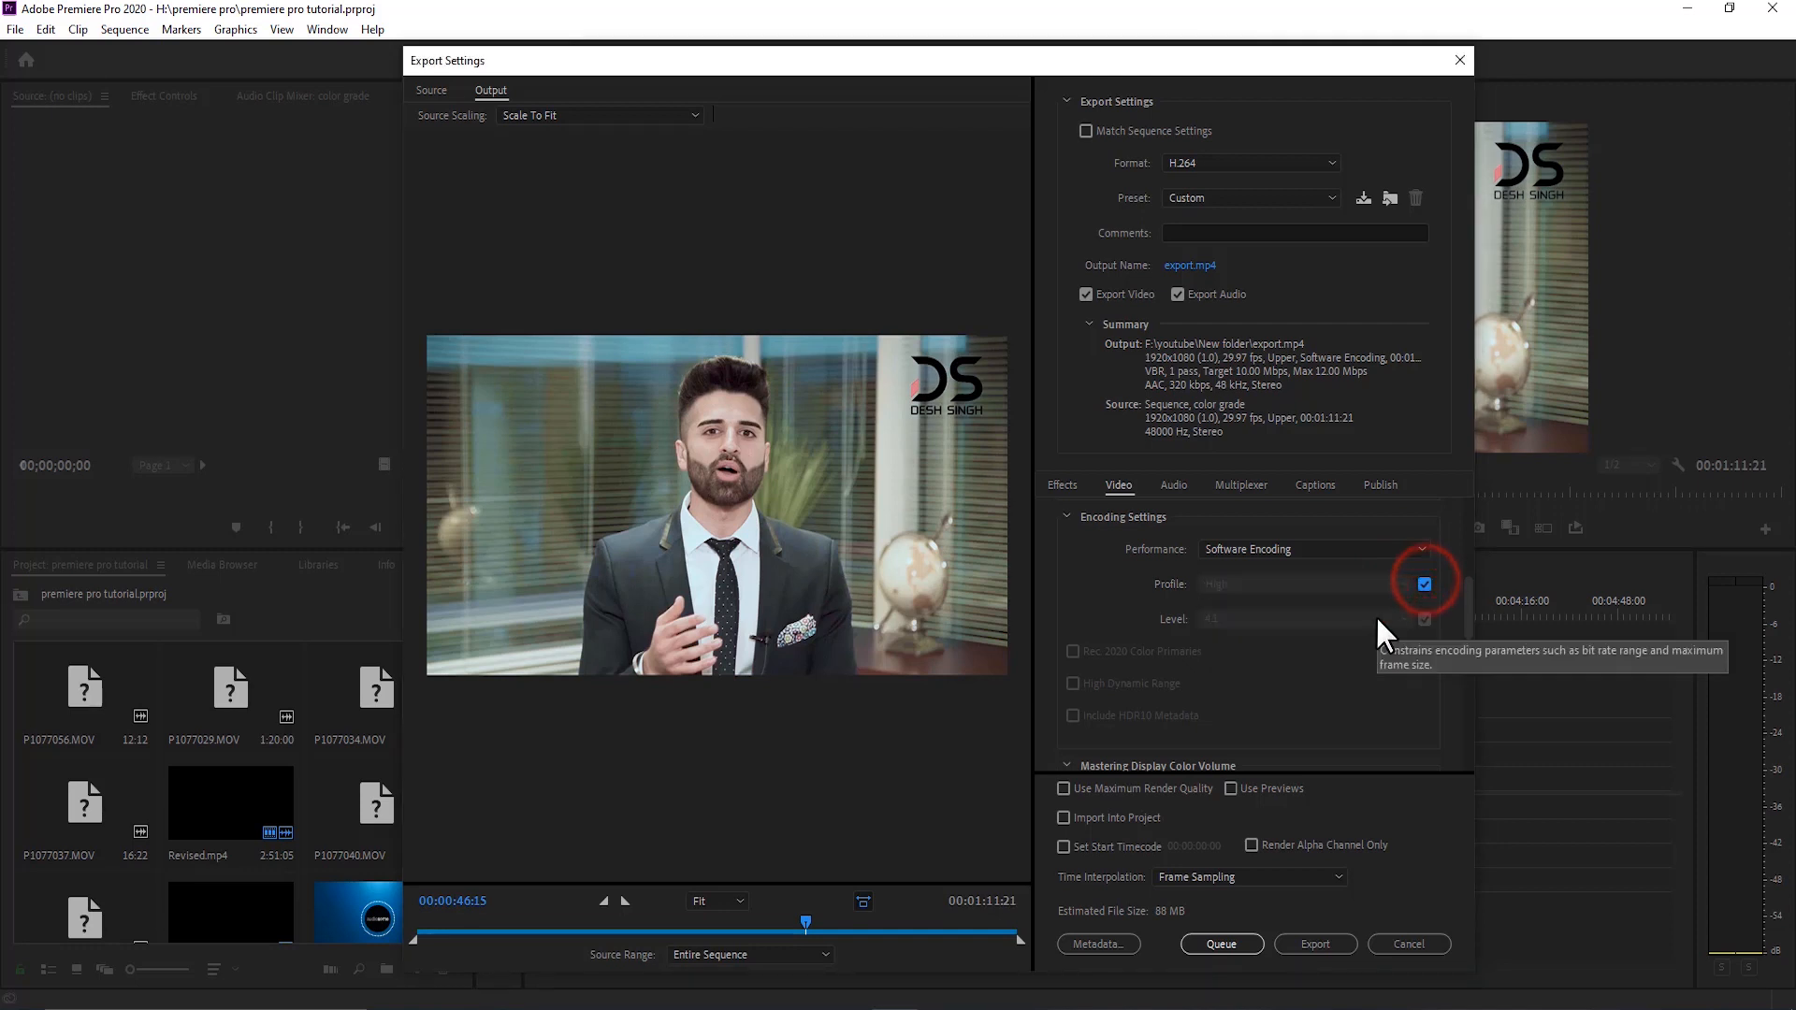
{"action": "scroll", "coordinate": [1236, 593], "scroll_direction": "up", "scroll_amount": 2}
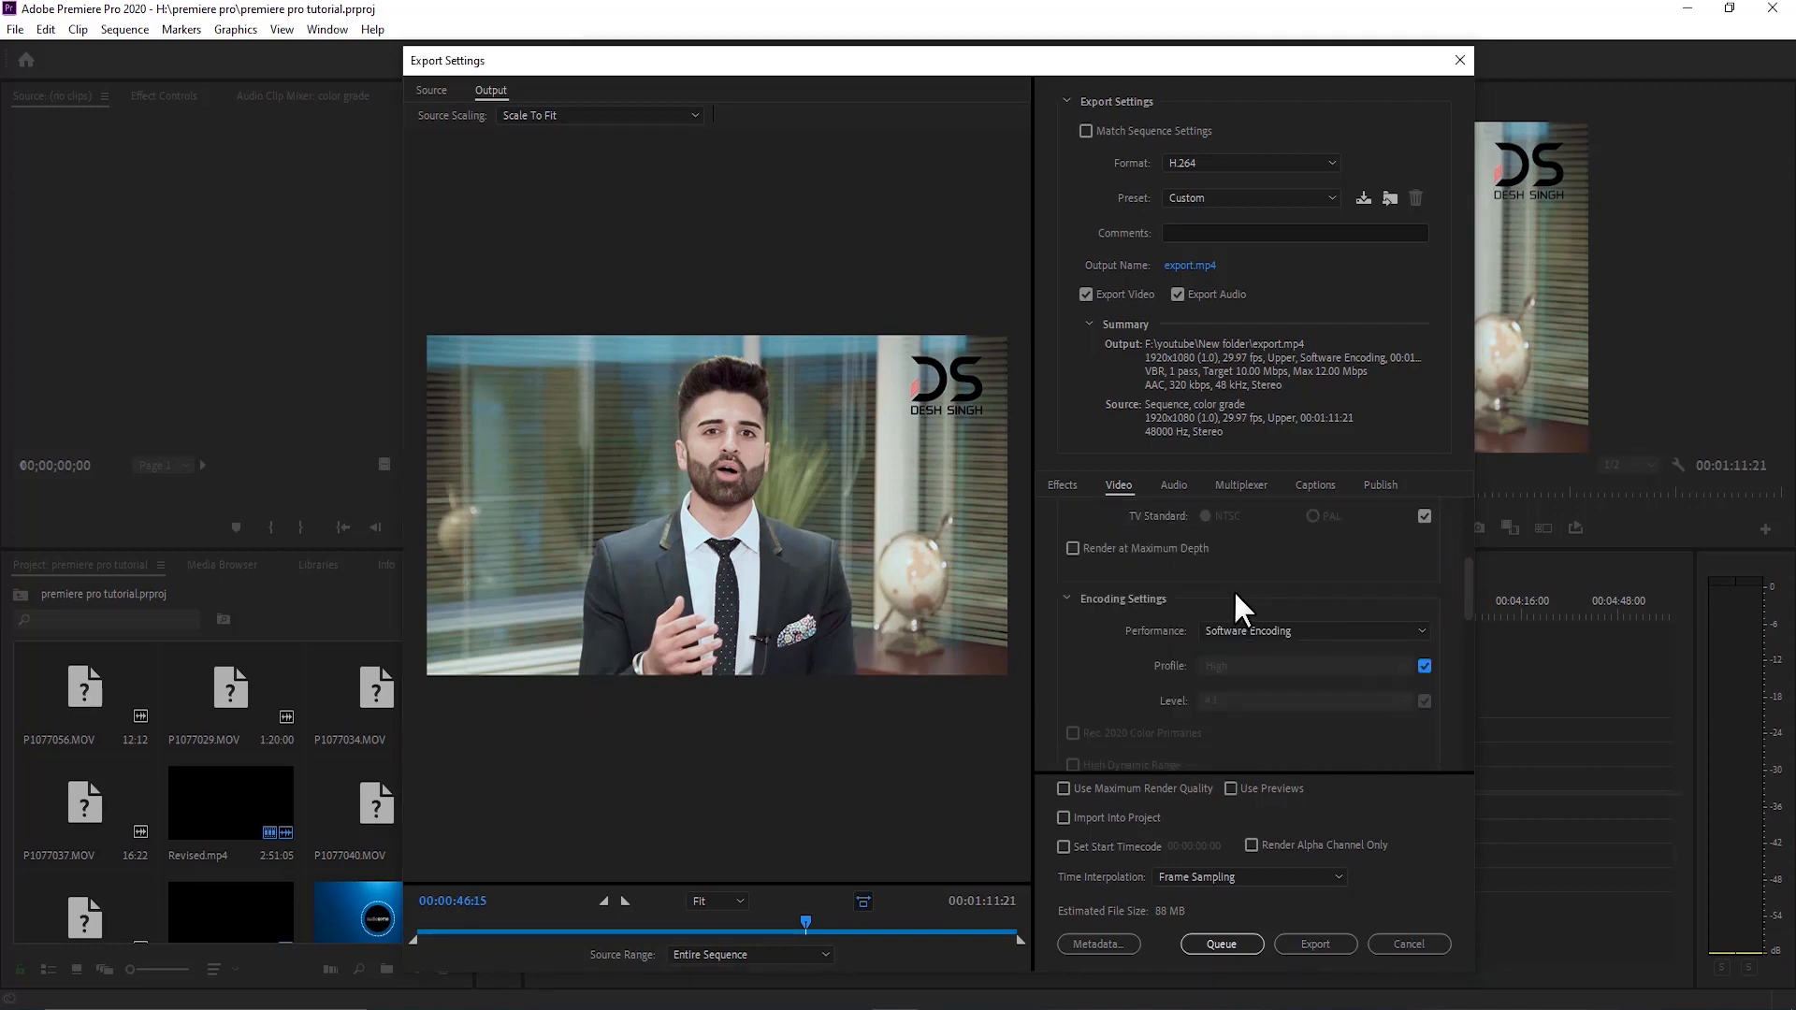
{"action": "scroll", "coordinate": [1216, 645], "scroll_direction": "down", "scroll_amount": 2}
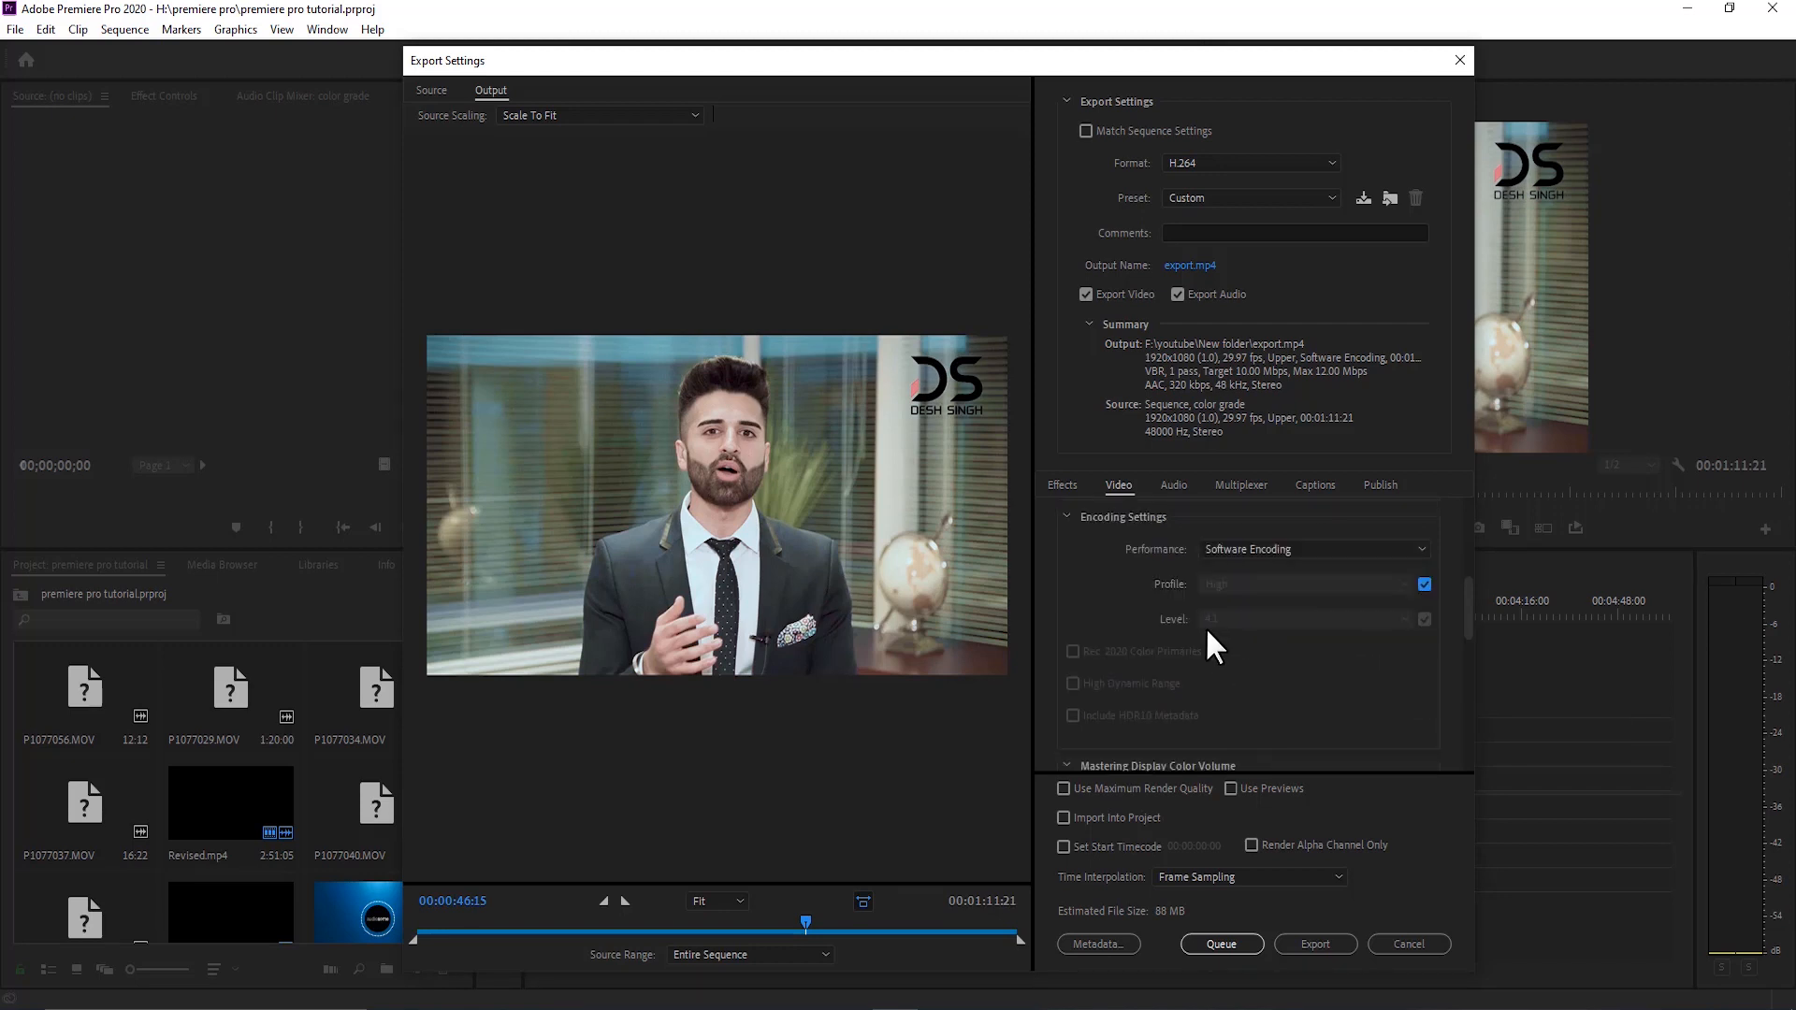
{"action": "left_click", "coordinate": [1426, 583]}
- Look through the bitrate encoding options and set both the target bitrate and the maximum bitrate to 20 Mbps
{"action": "scroll", "coordinate": [1176, 598], "scroll_direction": "down", "scroll_amount": 6}
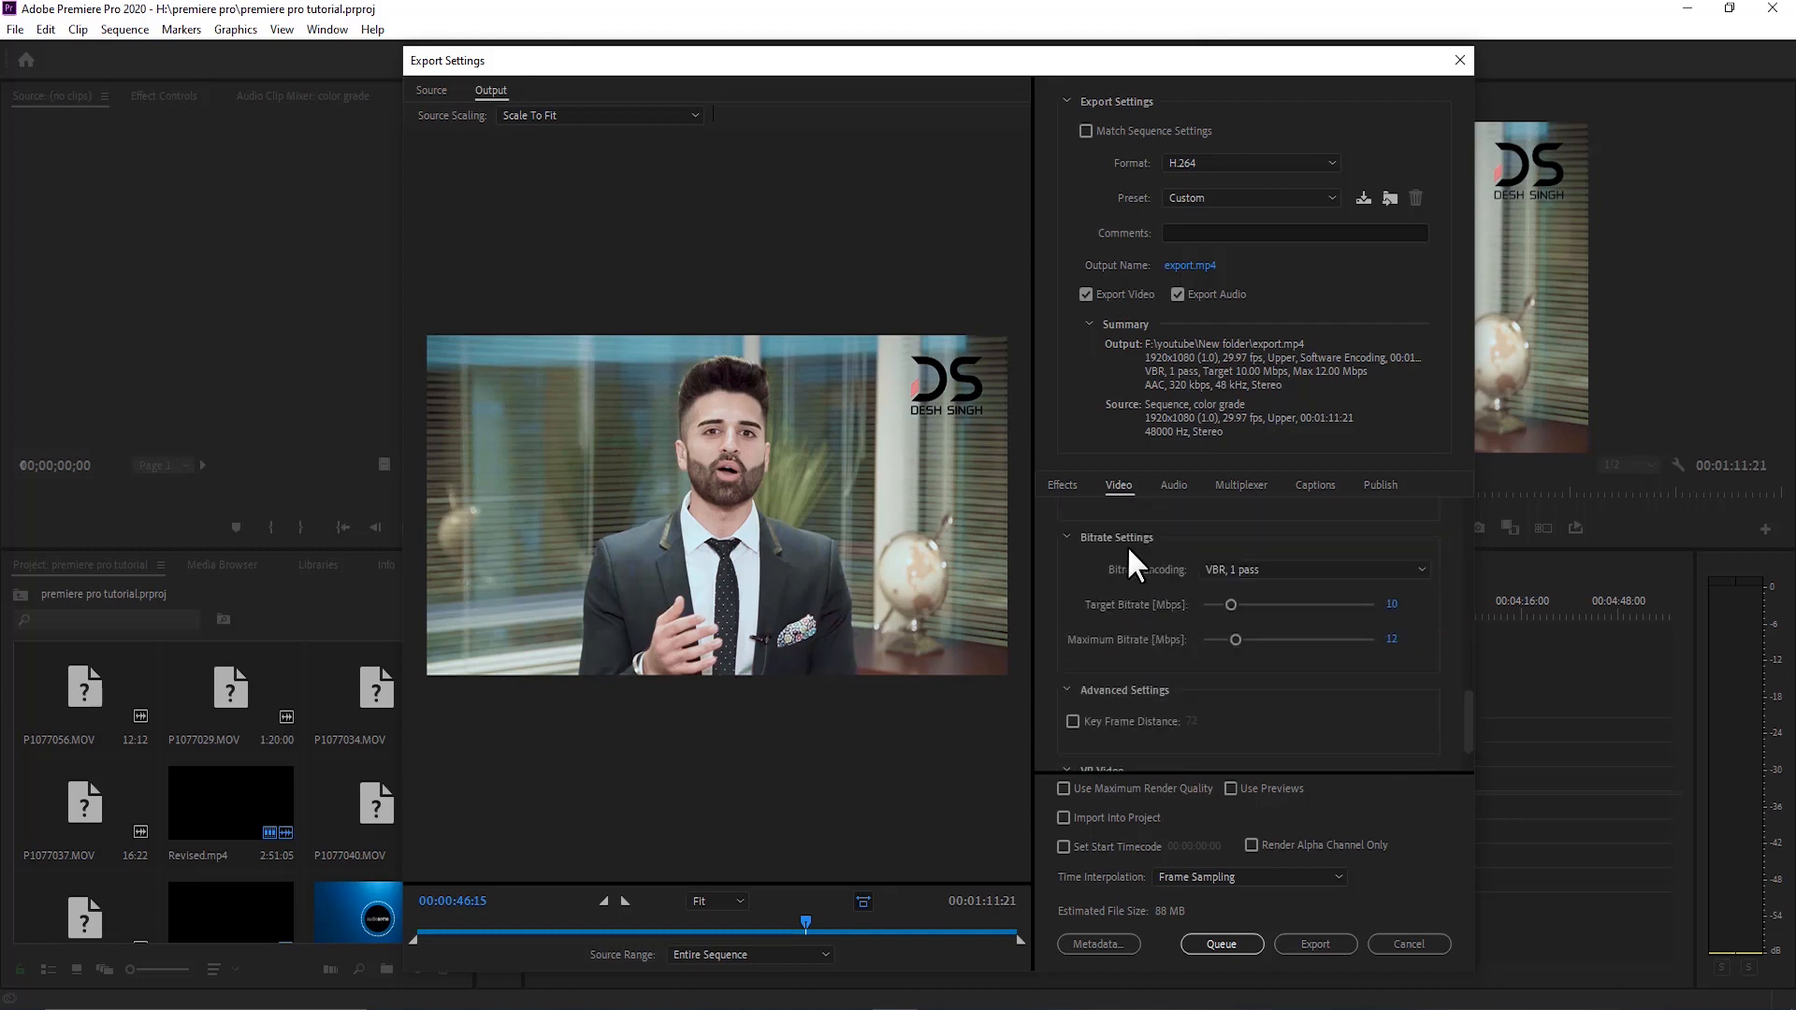
{"action": "left_click", "coordinate": [1256, 569]}
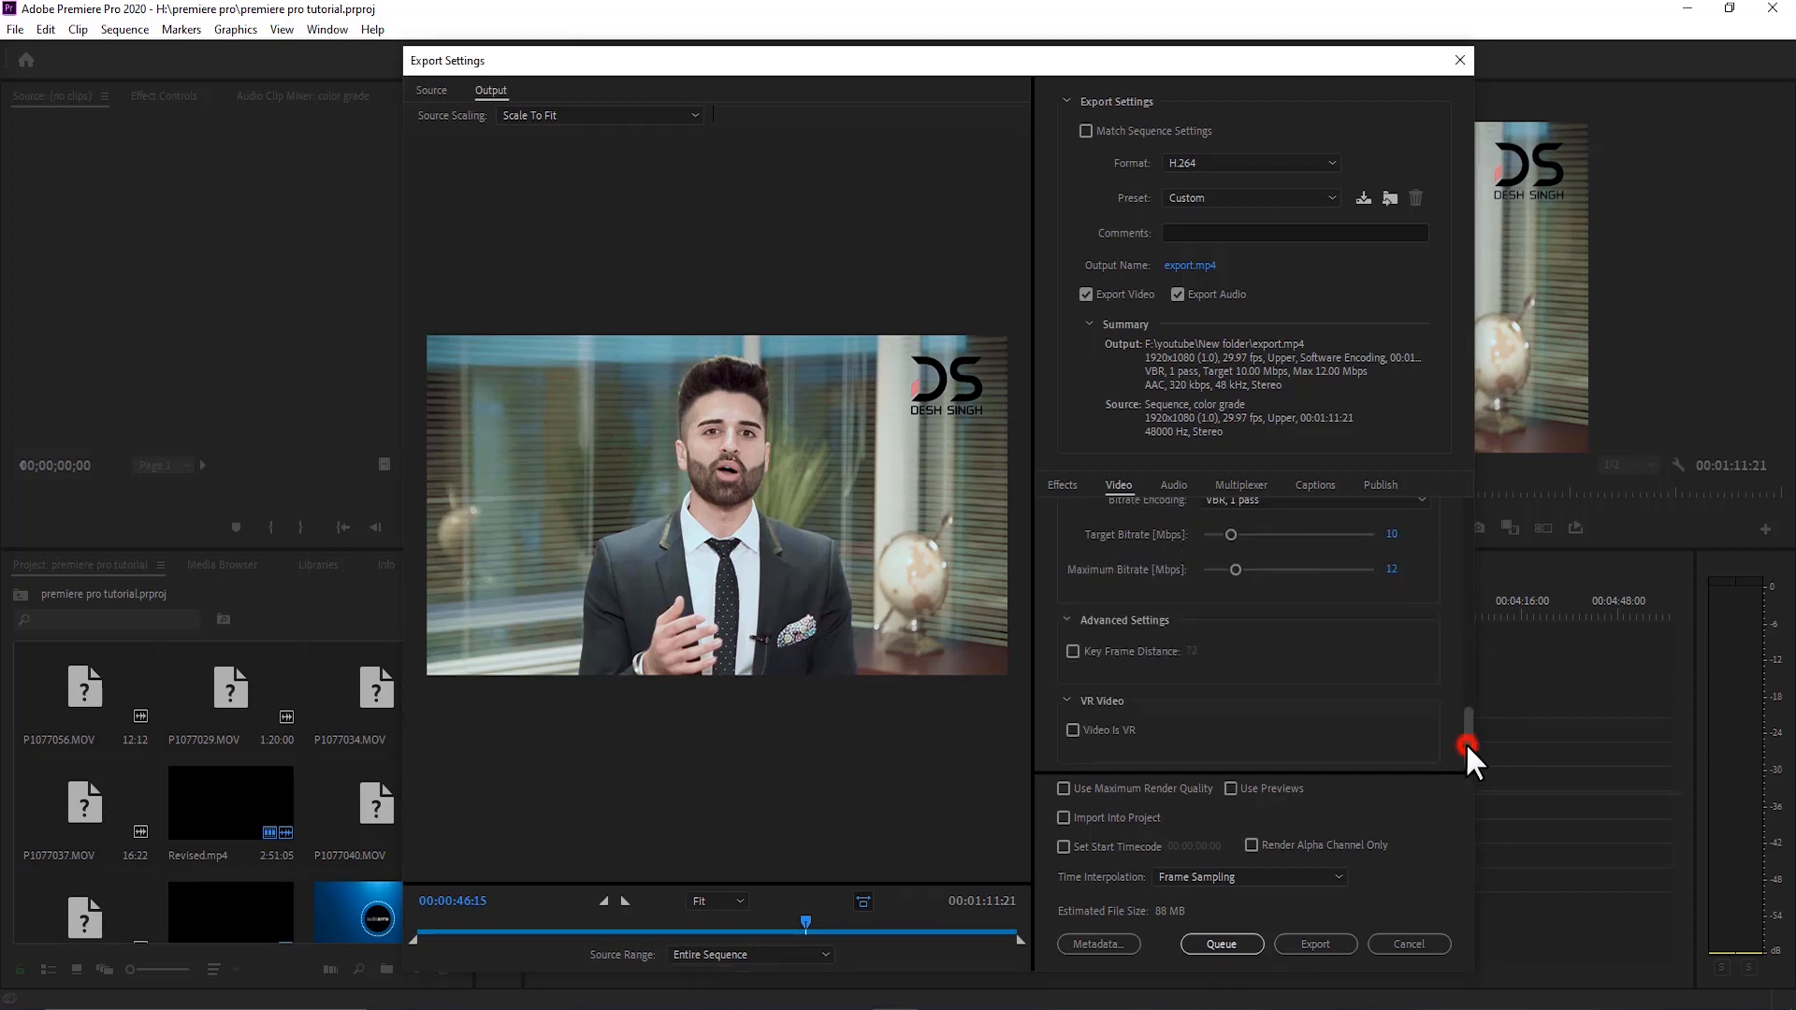
{"action": "left_click_drag", "start_coordinate": [1466, 748], "coordinate": [1457, 735]}
{"action": "mouse_move", "coordinate": [1229, 587]}
{"action": "left_mouse_down"}
{"action": "mouse_move", "coordinate": [1356, 606]}
{"action": "mouse_move", "coordinate": [1232, 589]}
{"action": "left_mouse_up"}
{"action": "left_click", "coordinate": [1402, 586]}
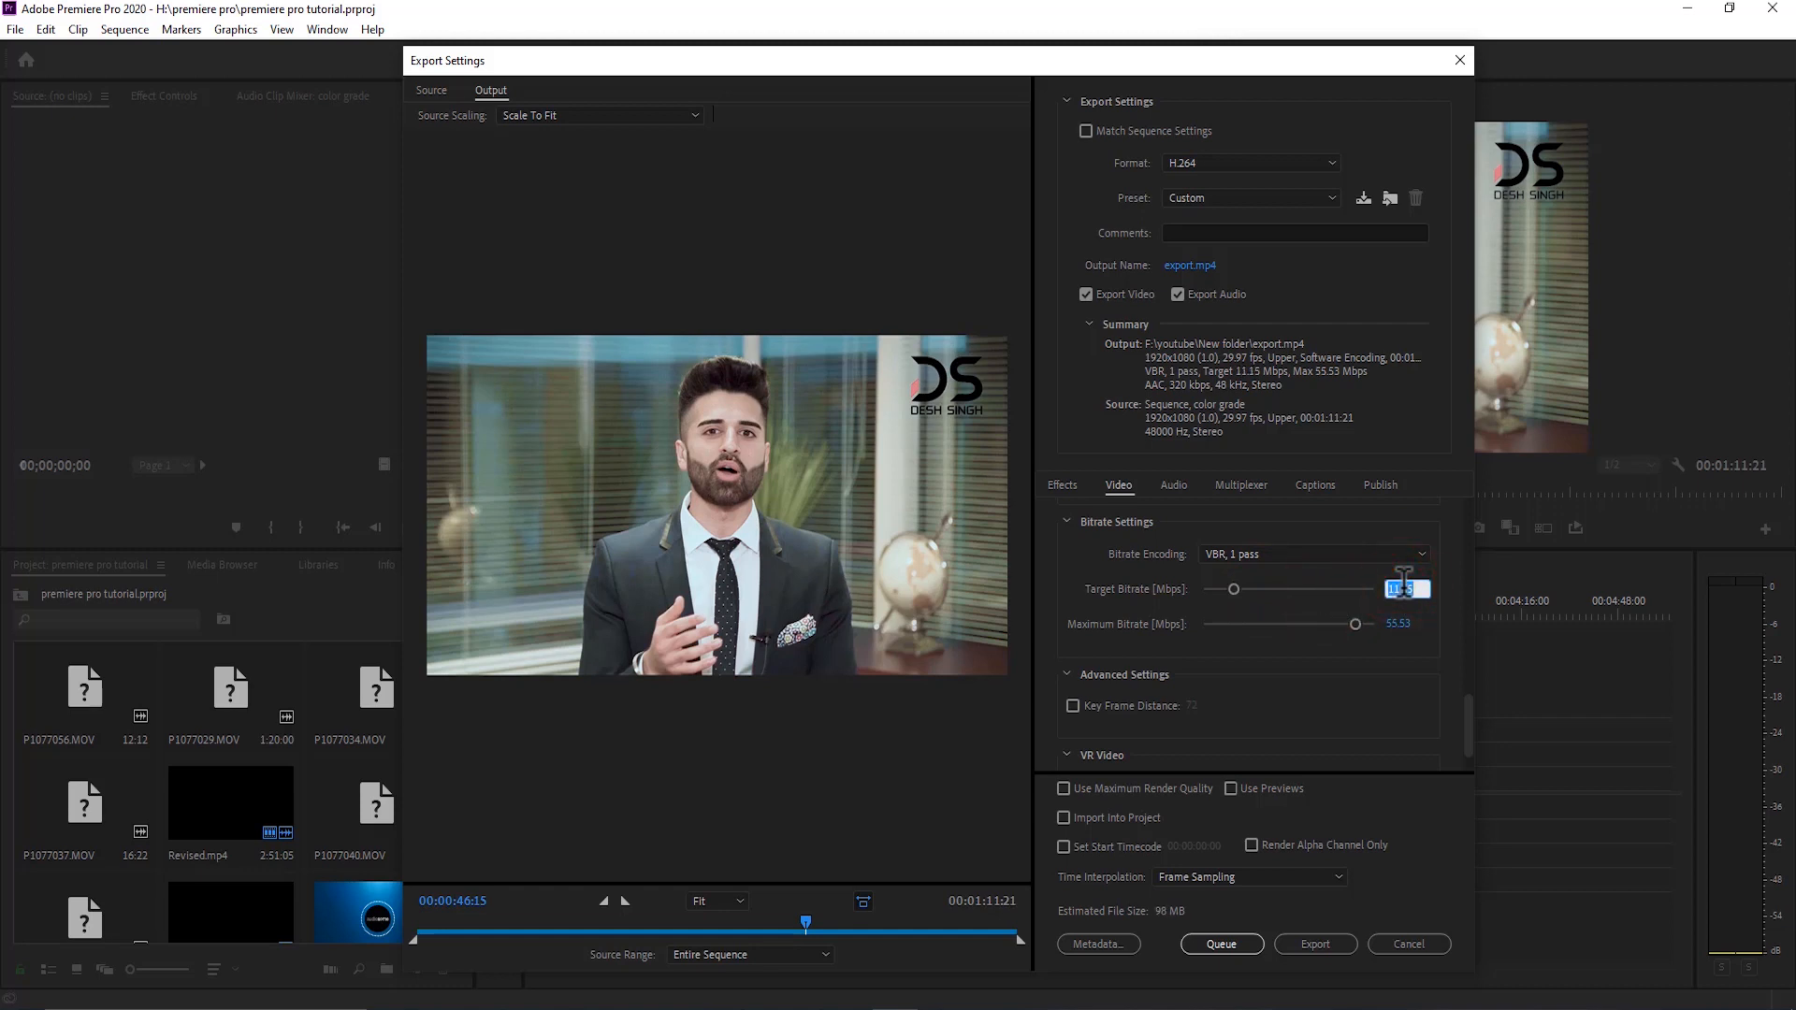
{"action": "type", "text": "20"}
{"action": "left_click", "coordinate": [1349, 699]}
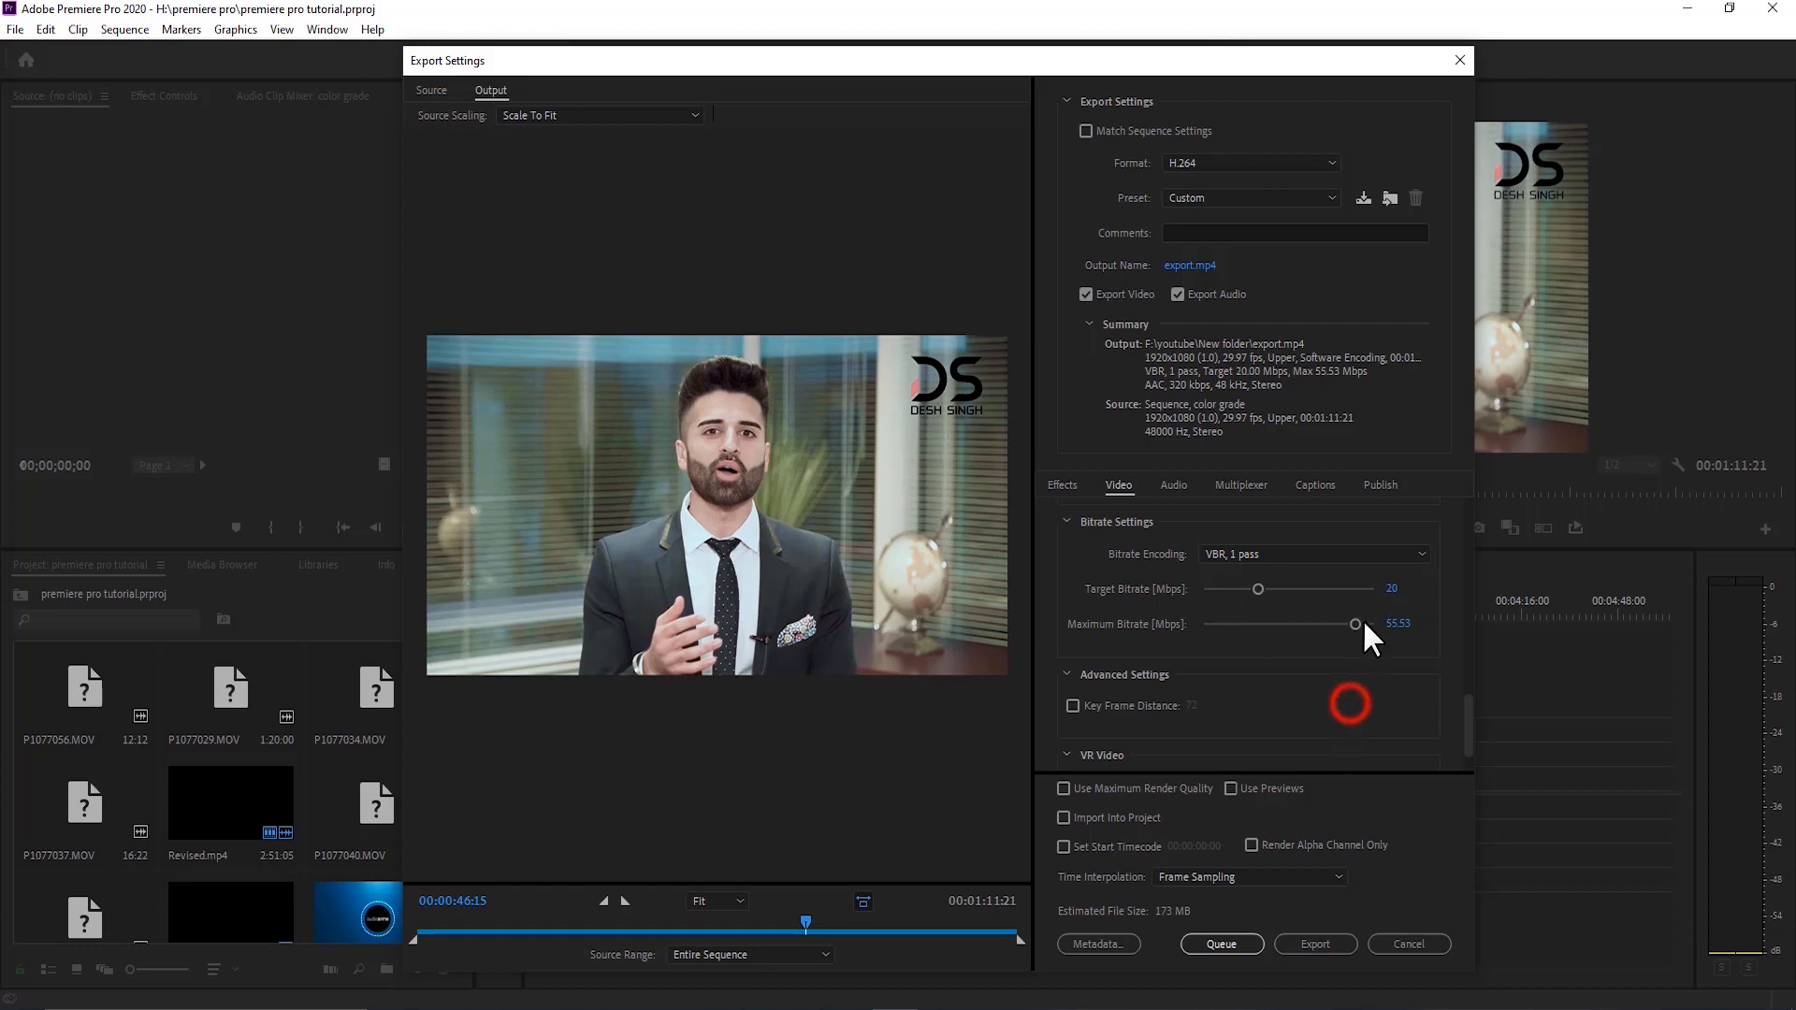
{"action": "left_click_drag", "start_coordinate": [1356, 623], "coordinate": [1259, 625]}
{"action": "scroll", "coordinate": [1410, 588], "scroll_direction": "down", "scroll_amount": 1}
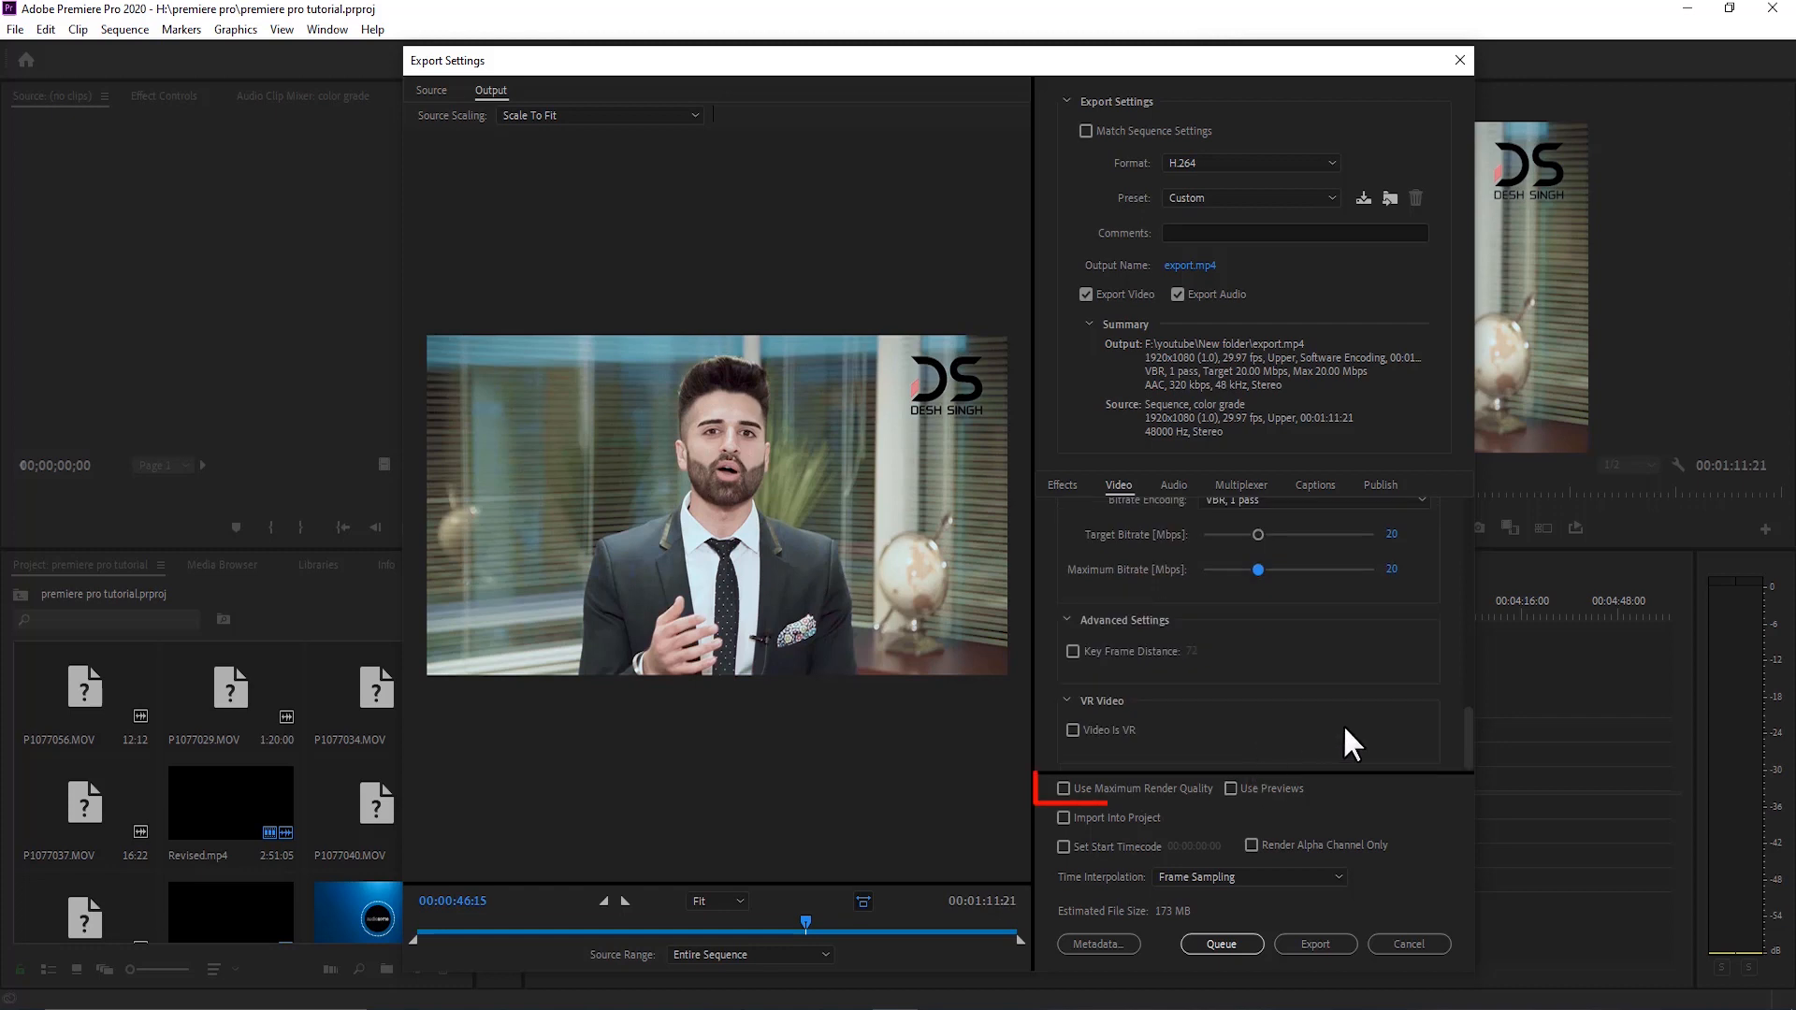
- Turn on Use Maximum Render Quality and look through the audio export settings, including the channel and audio quality options
{"action": "left_click", "coordinate": [1105, 789]}
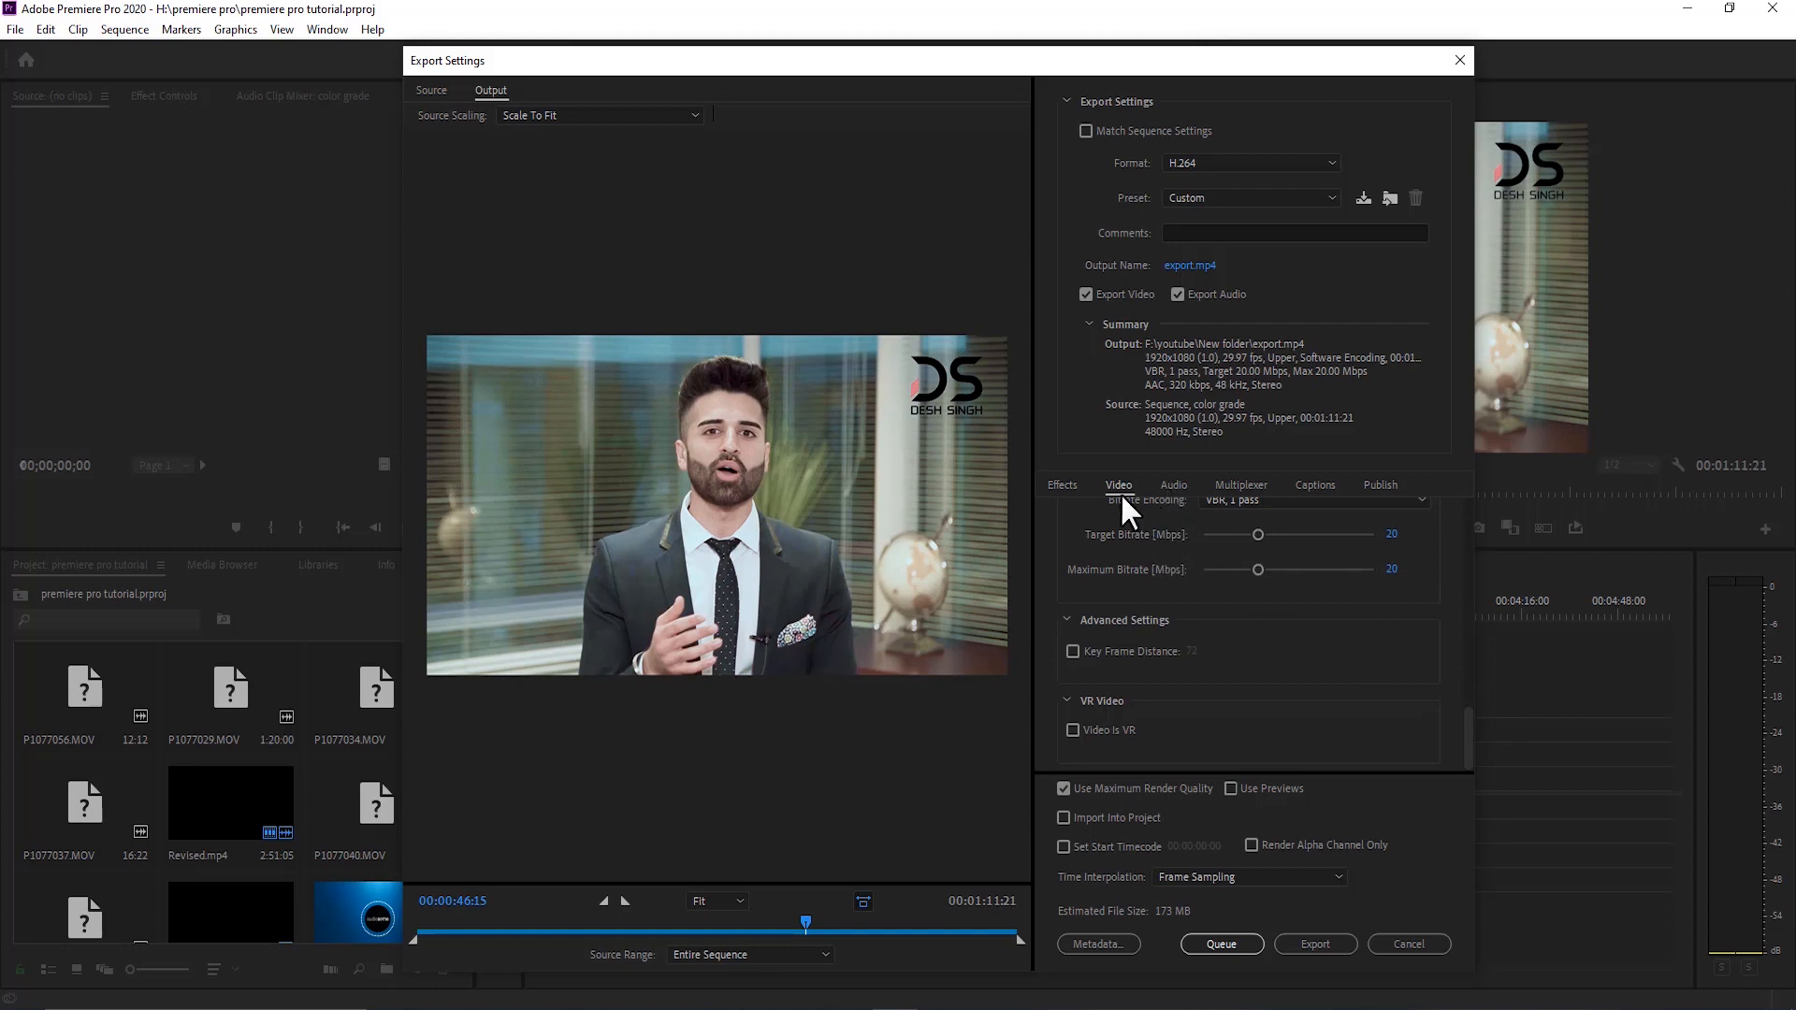
{"action": "left_click", "coordinate": [1169, 488]}
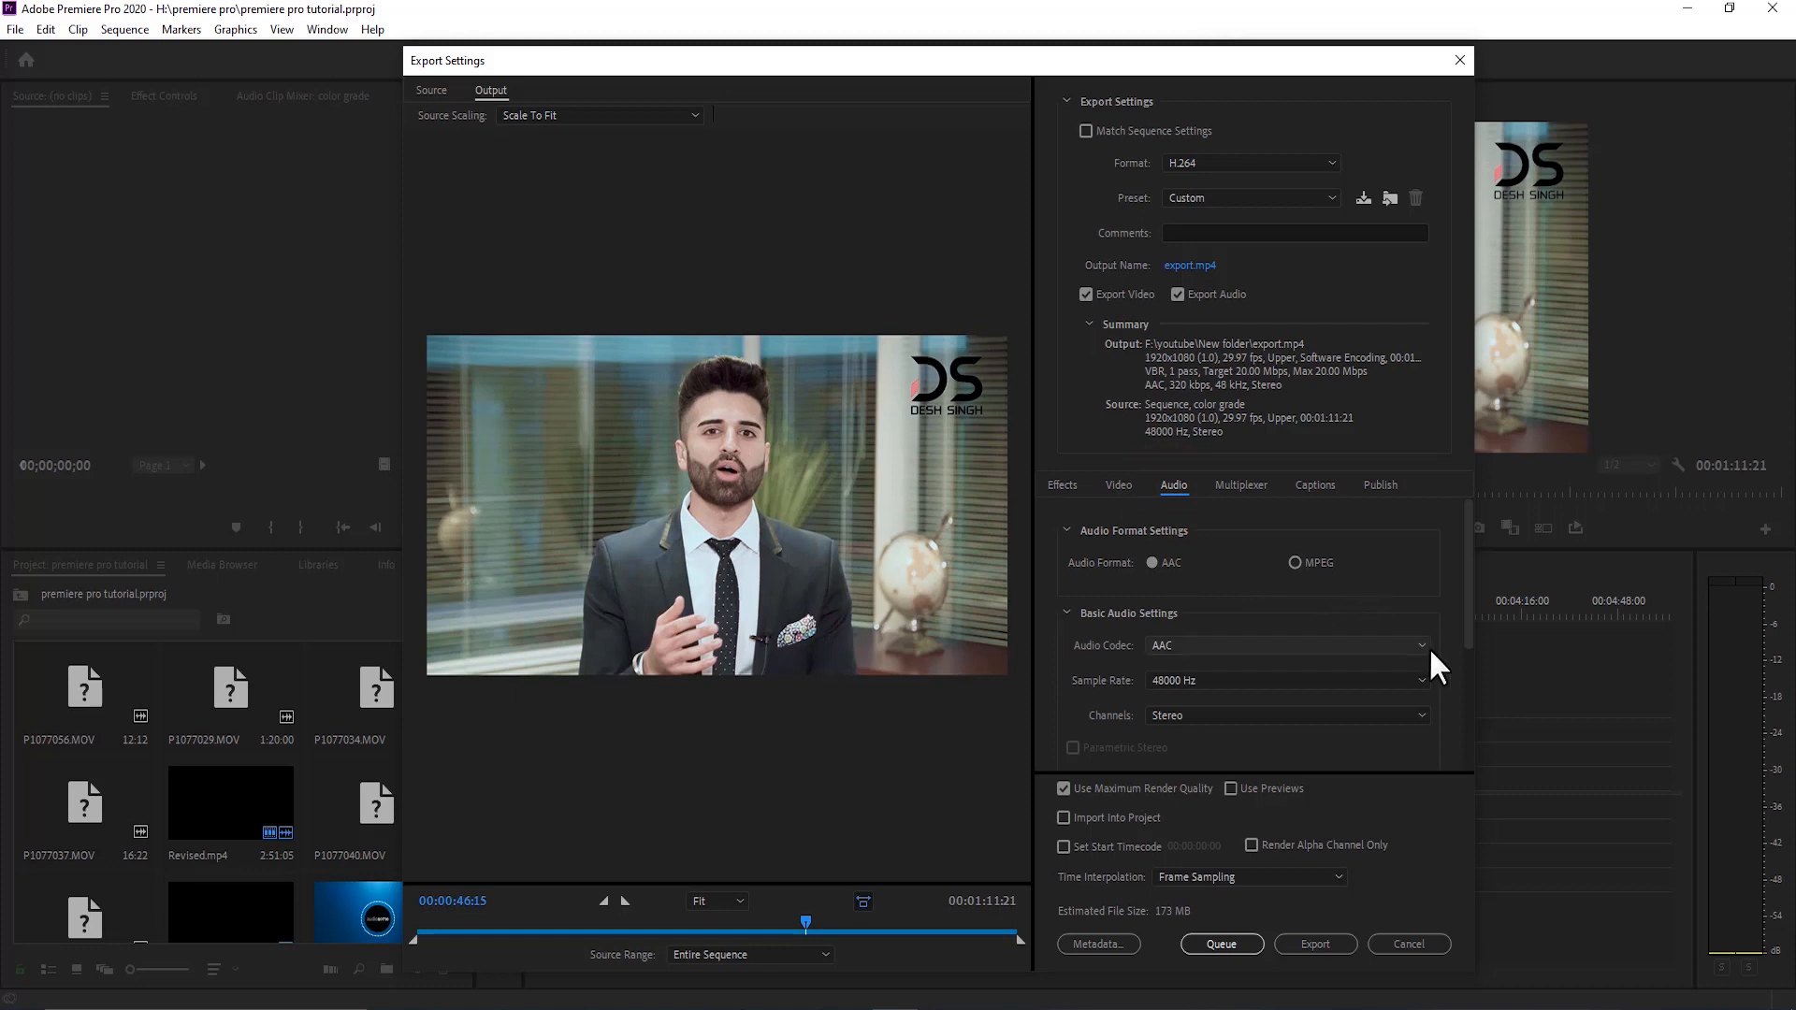
{"action": "scroll", "coordinate": [1350, 654], "scroll_direction": "down", "scroll_amount": 2}
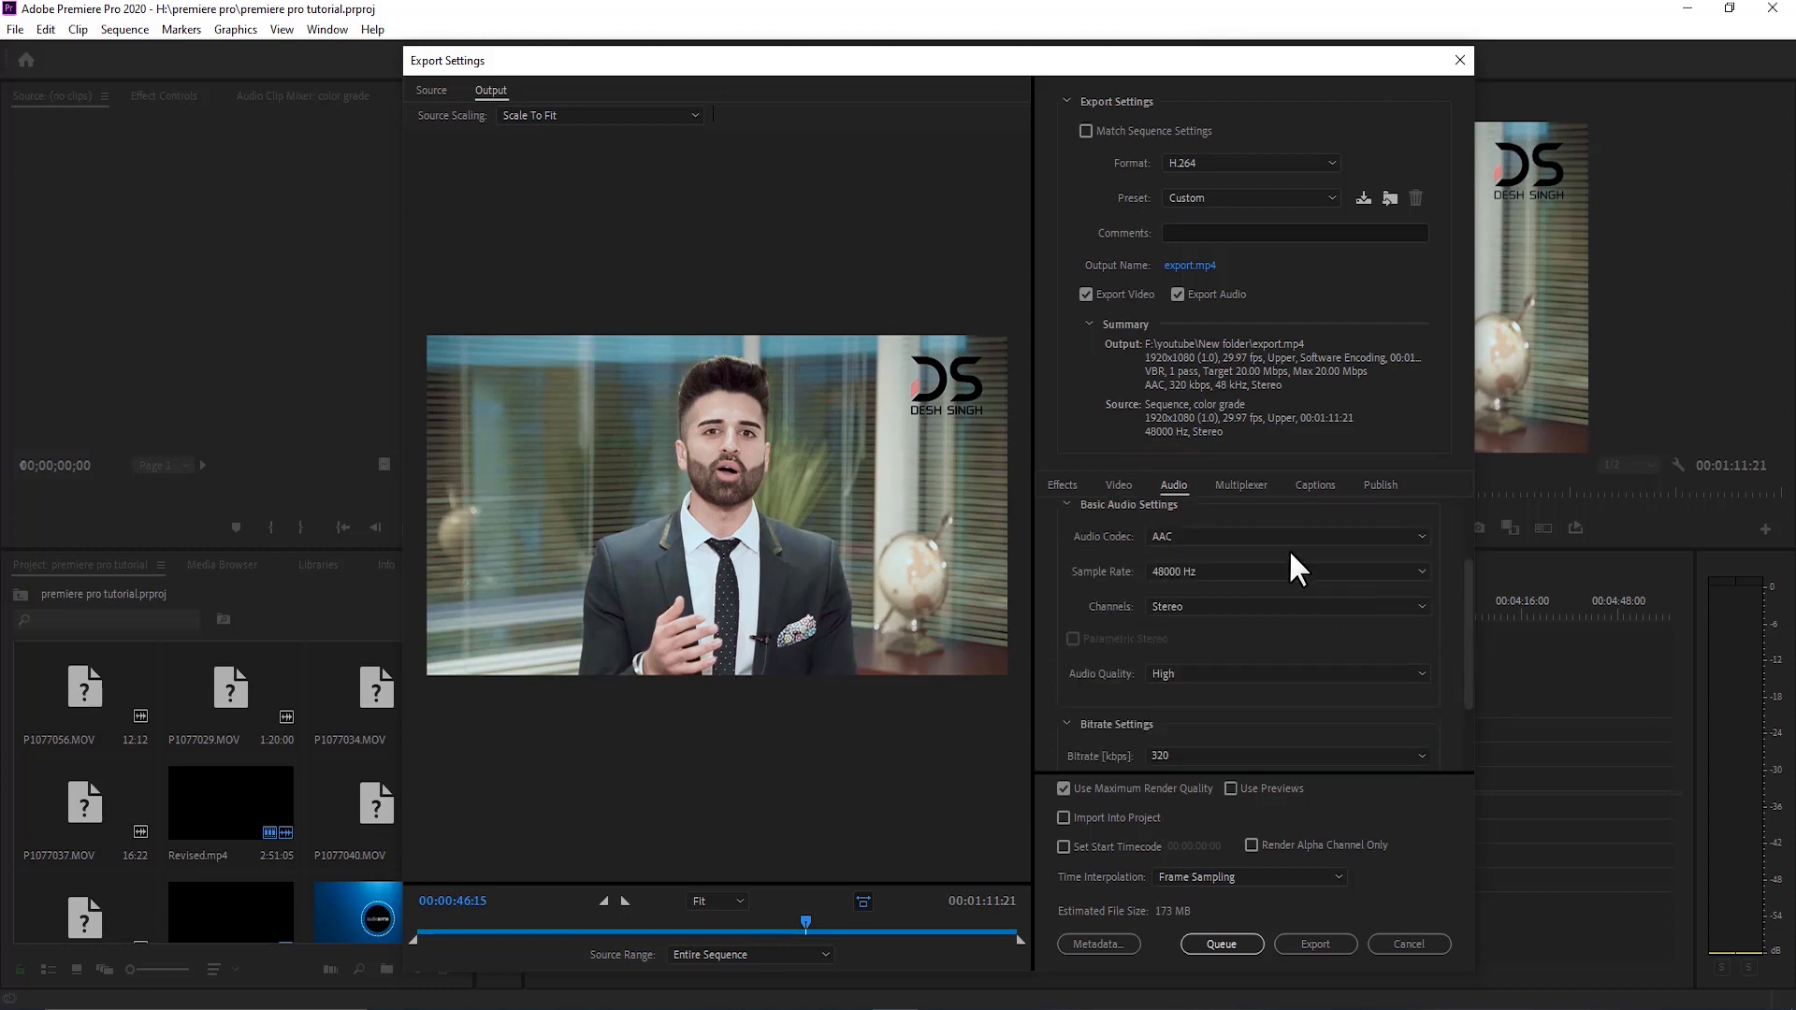
{"action": "left_click", "coordinate": [1282, 602]}
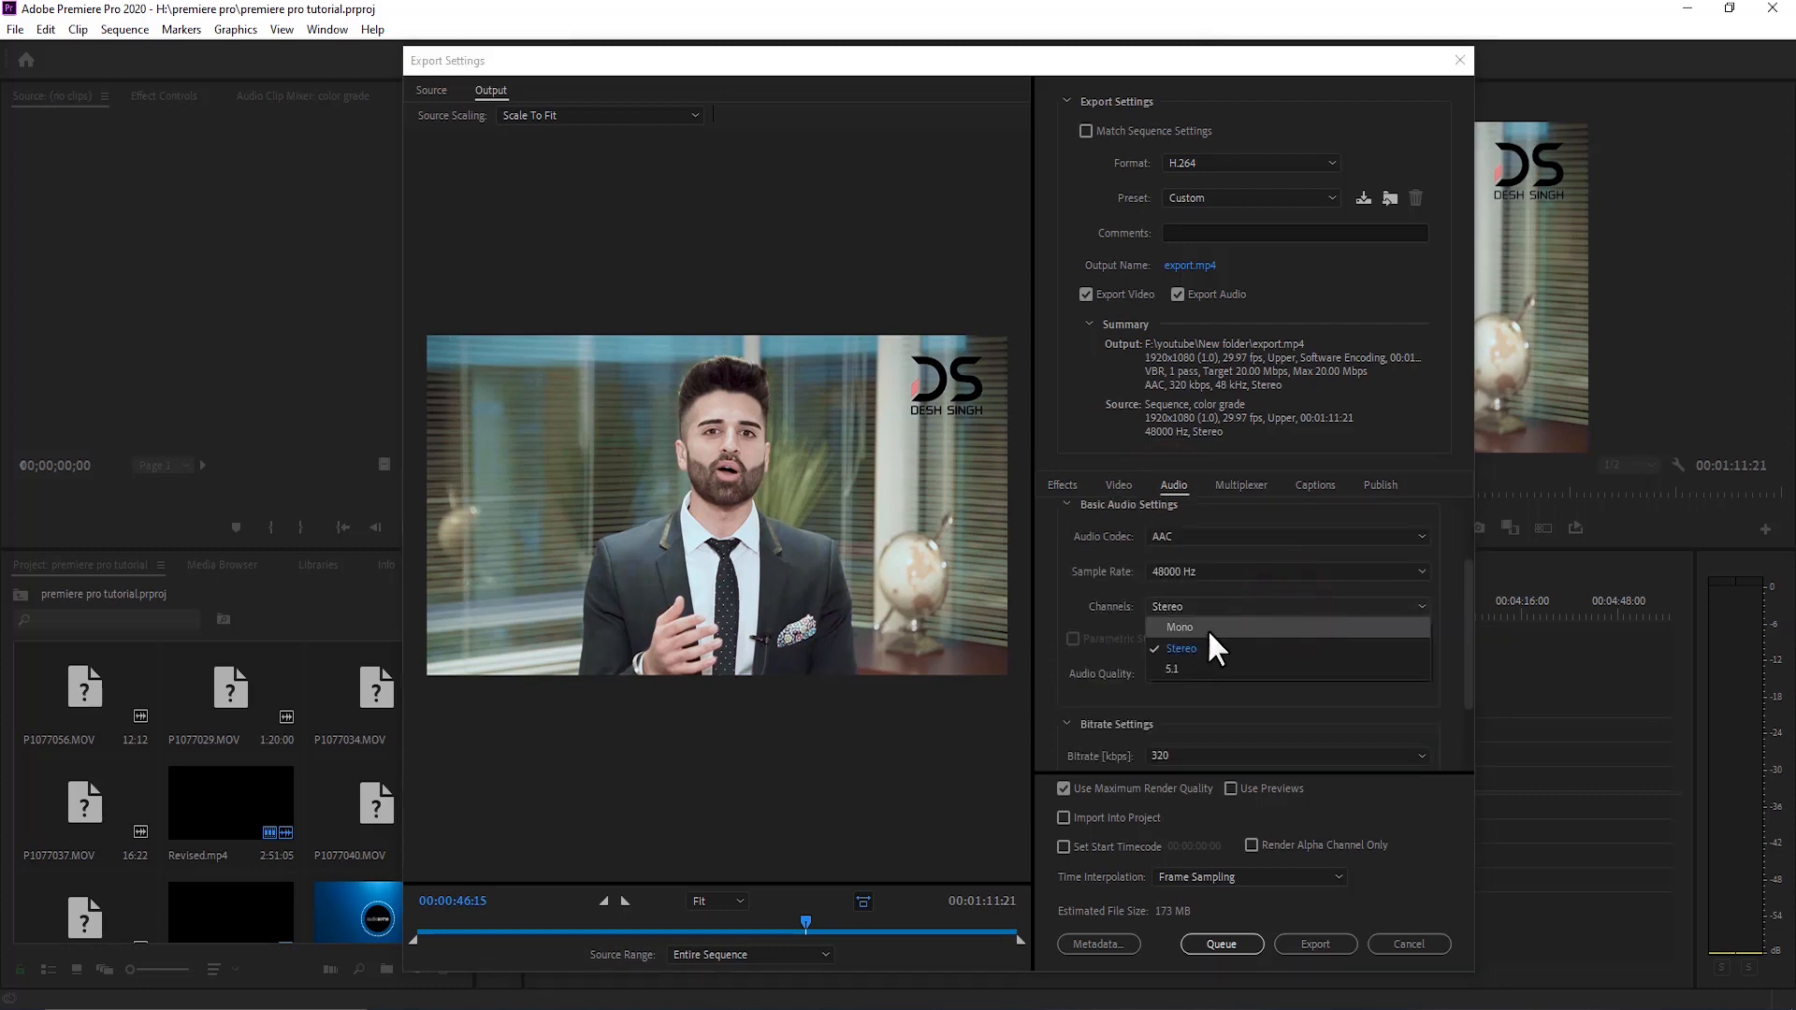
{"action": "left_click", "coordinate": [1455, 583]}
{"action": "left_click_drag", "start_coordinate": [1462, 614], "coordinate": [1444, 672]}
{"action": "left_click", "coordinate": [1349, 564]}
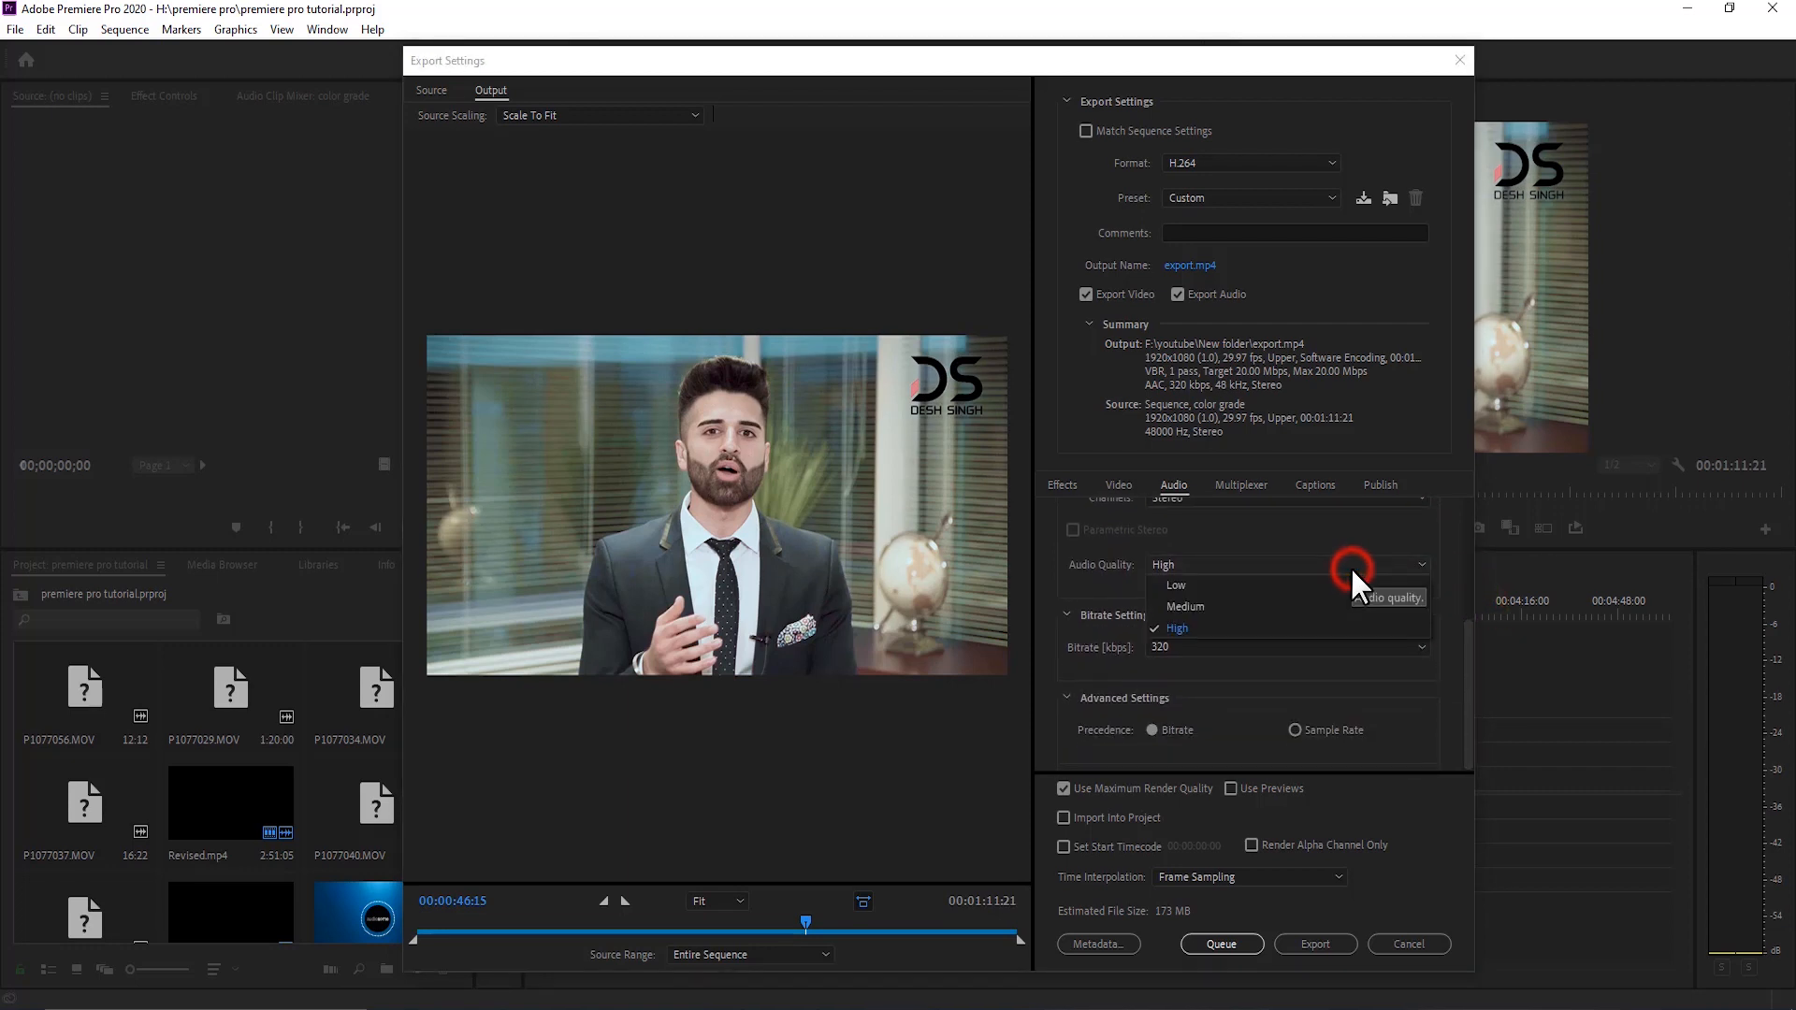
{"action": "left_click", "coordinate": [1344, 554]}
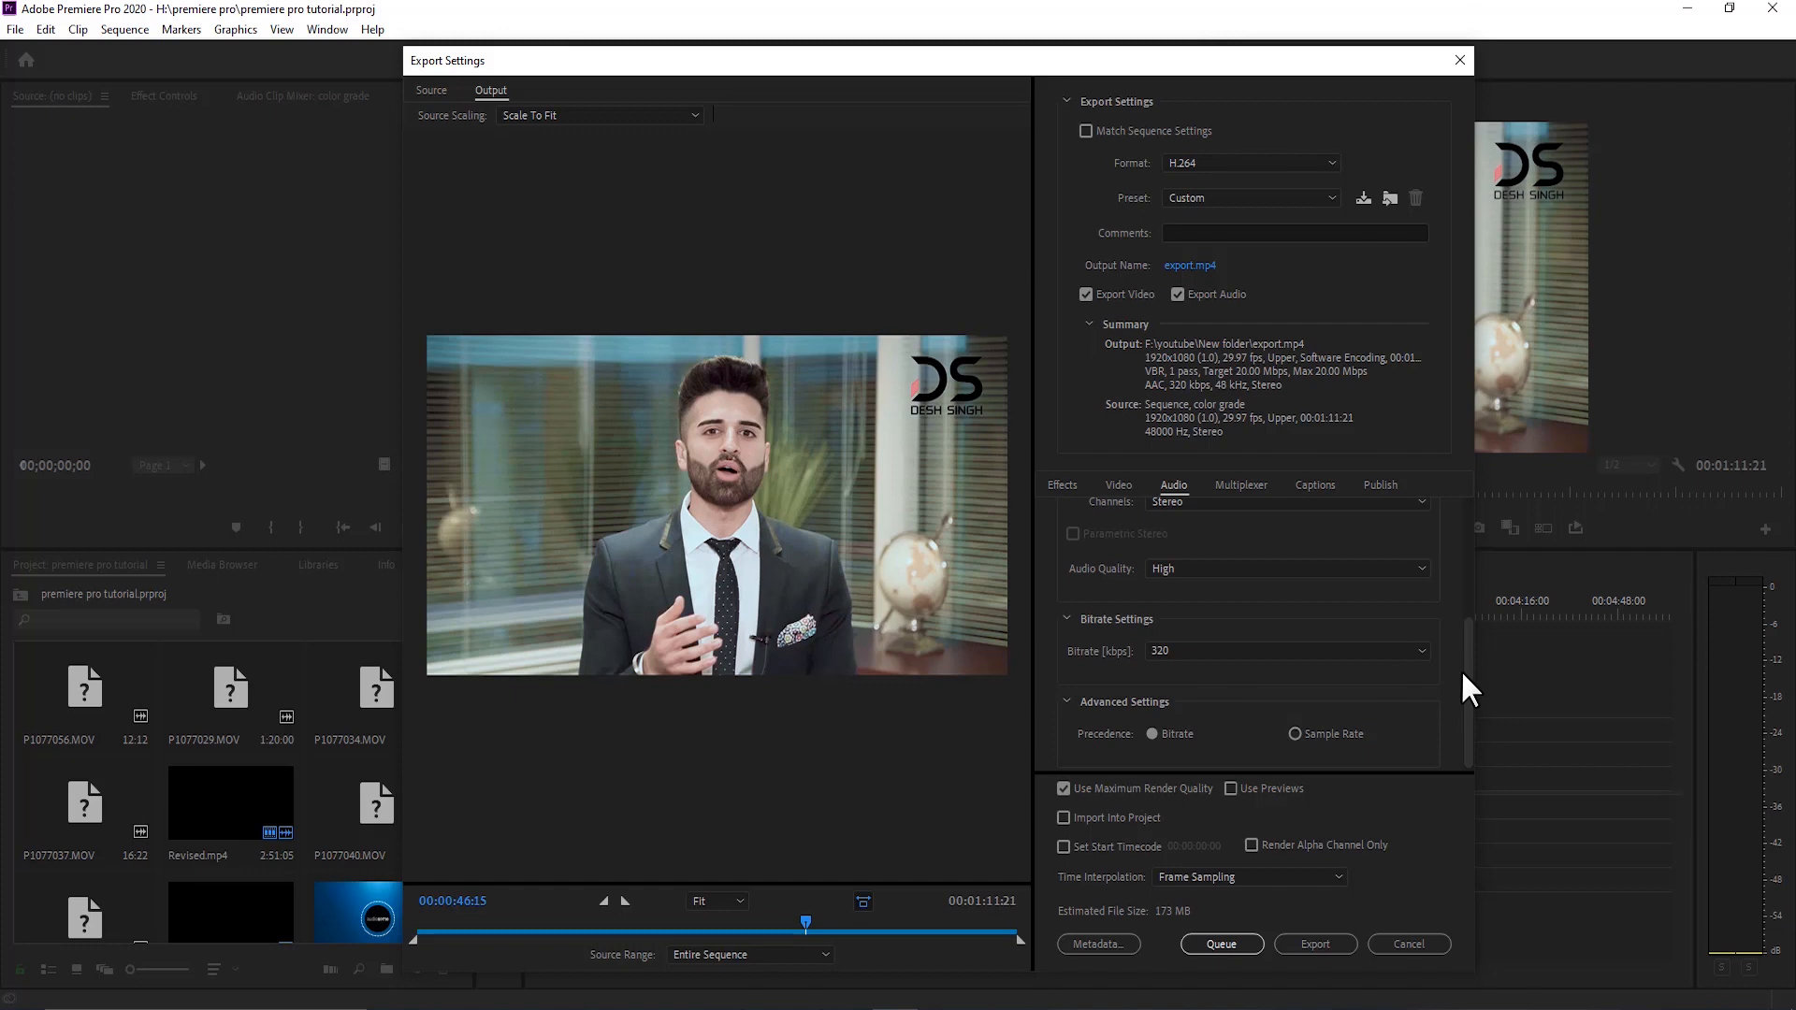
{"action": "scroll", "coordinate": [1350, 623], "scroll_direction": "up", "scroll_amount": 4}
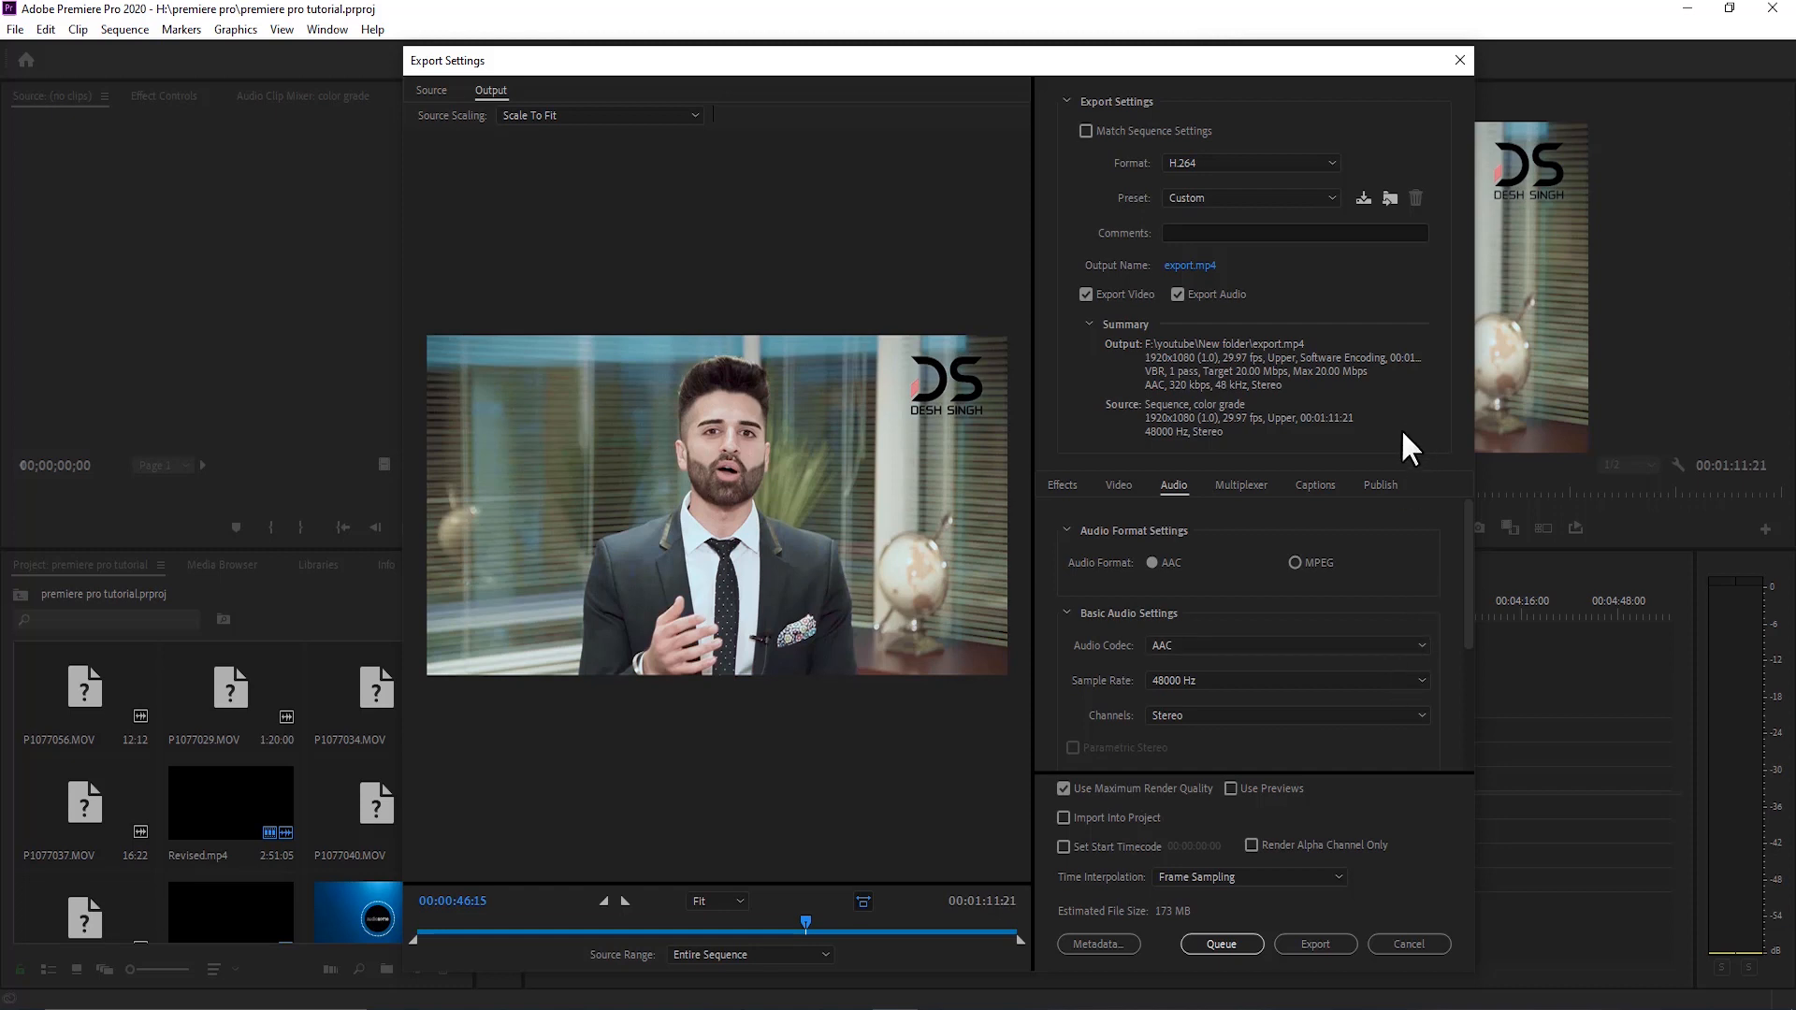
- Keep H.264 as the export format and apply the Match Source - High bitrate preset
{"action": "left_click", "coordinate": [1255, 163]}
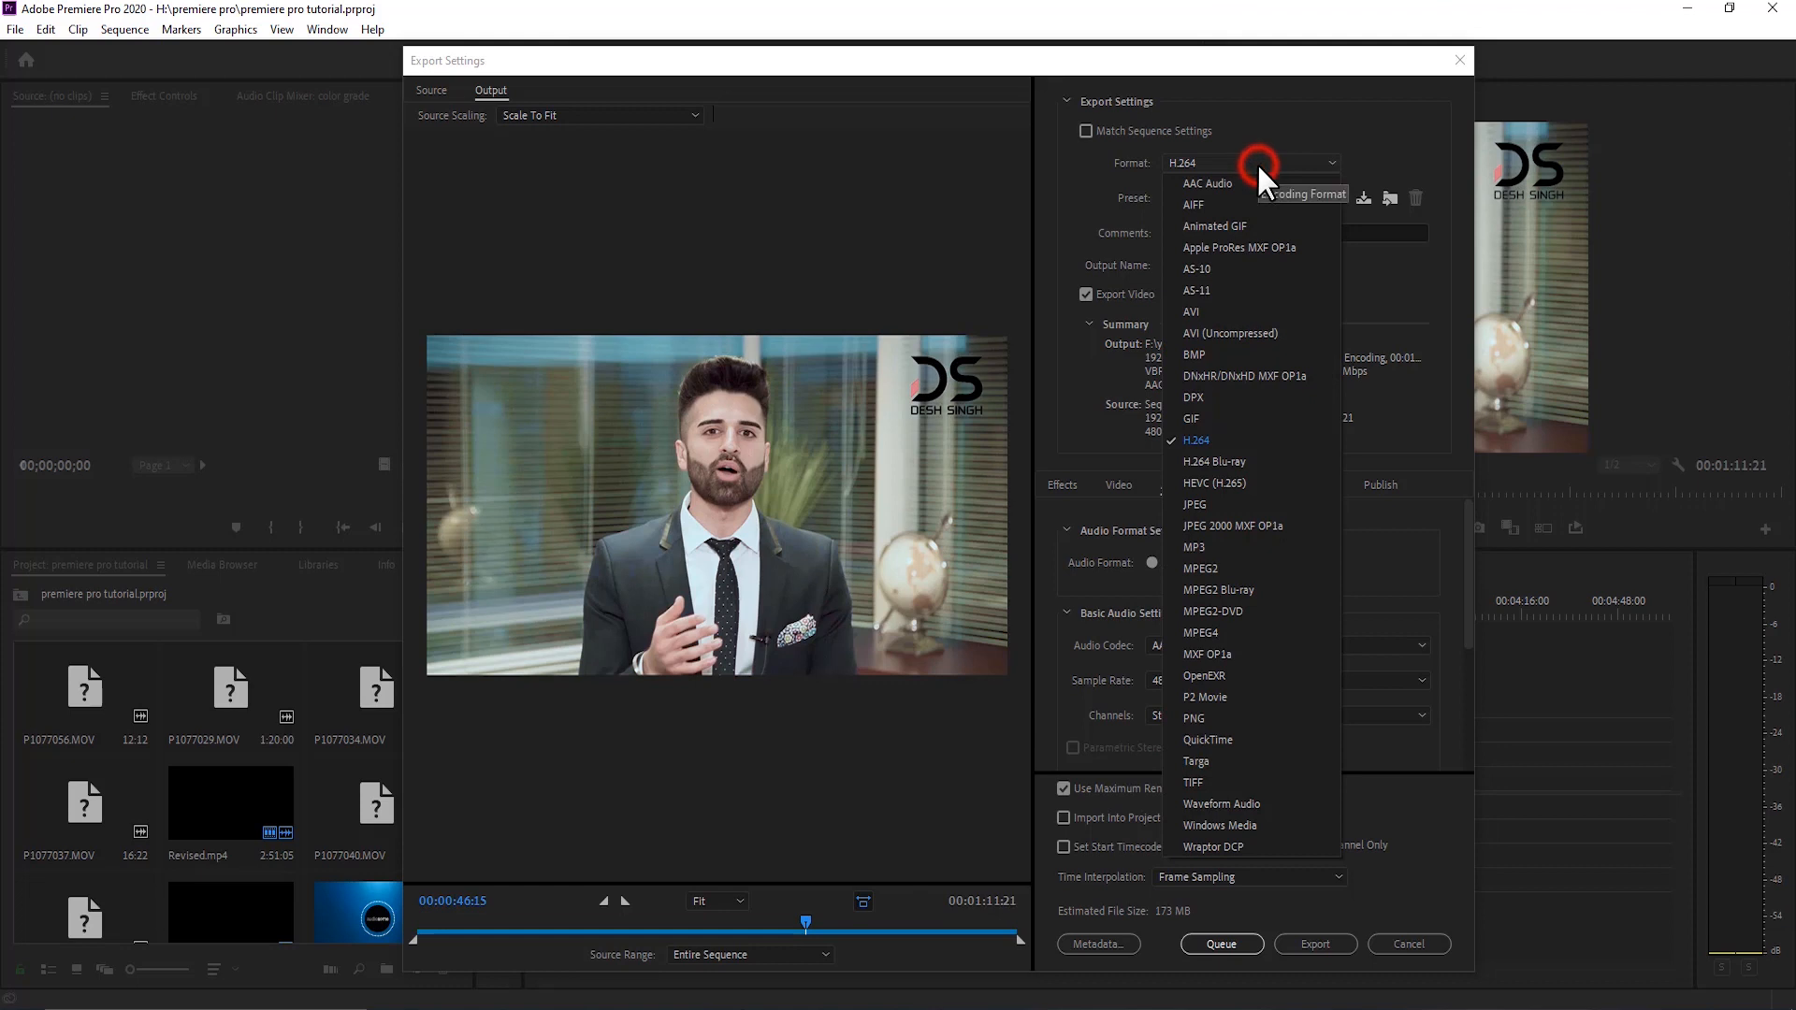
{"action": "left_click", "coordinate": [1274, 438]}
{"action": "left_click", "coordinate": [1252, 198]}
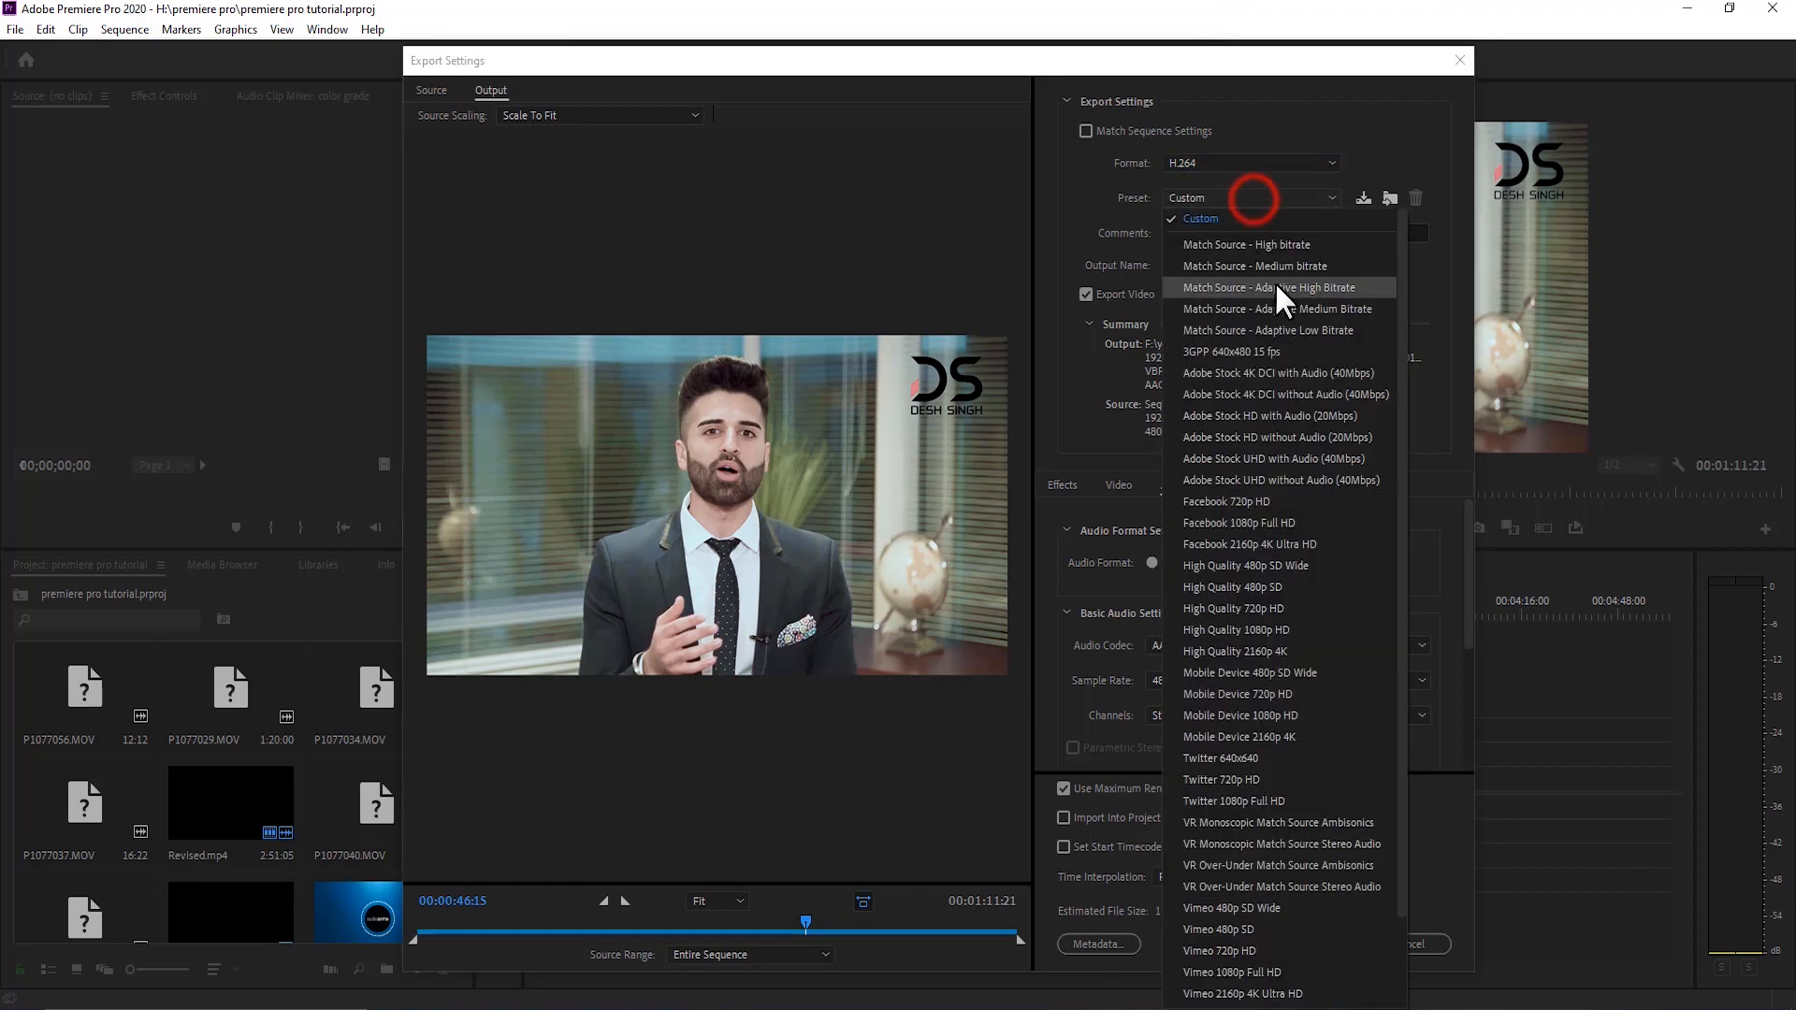
{"action": "left_click", "coordinate": [1264, 245]}
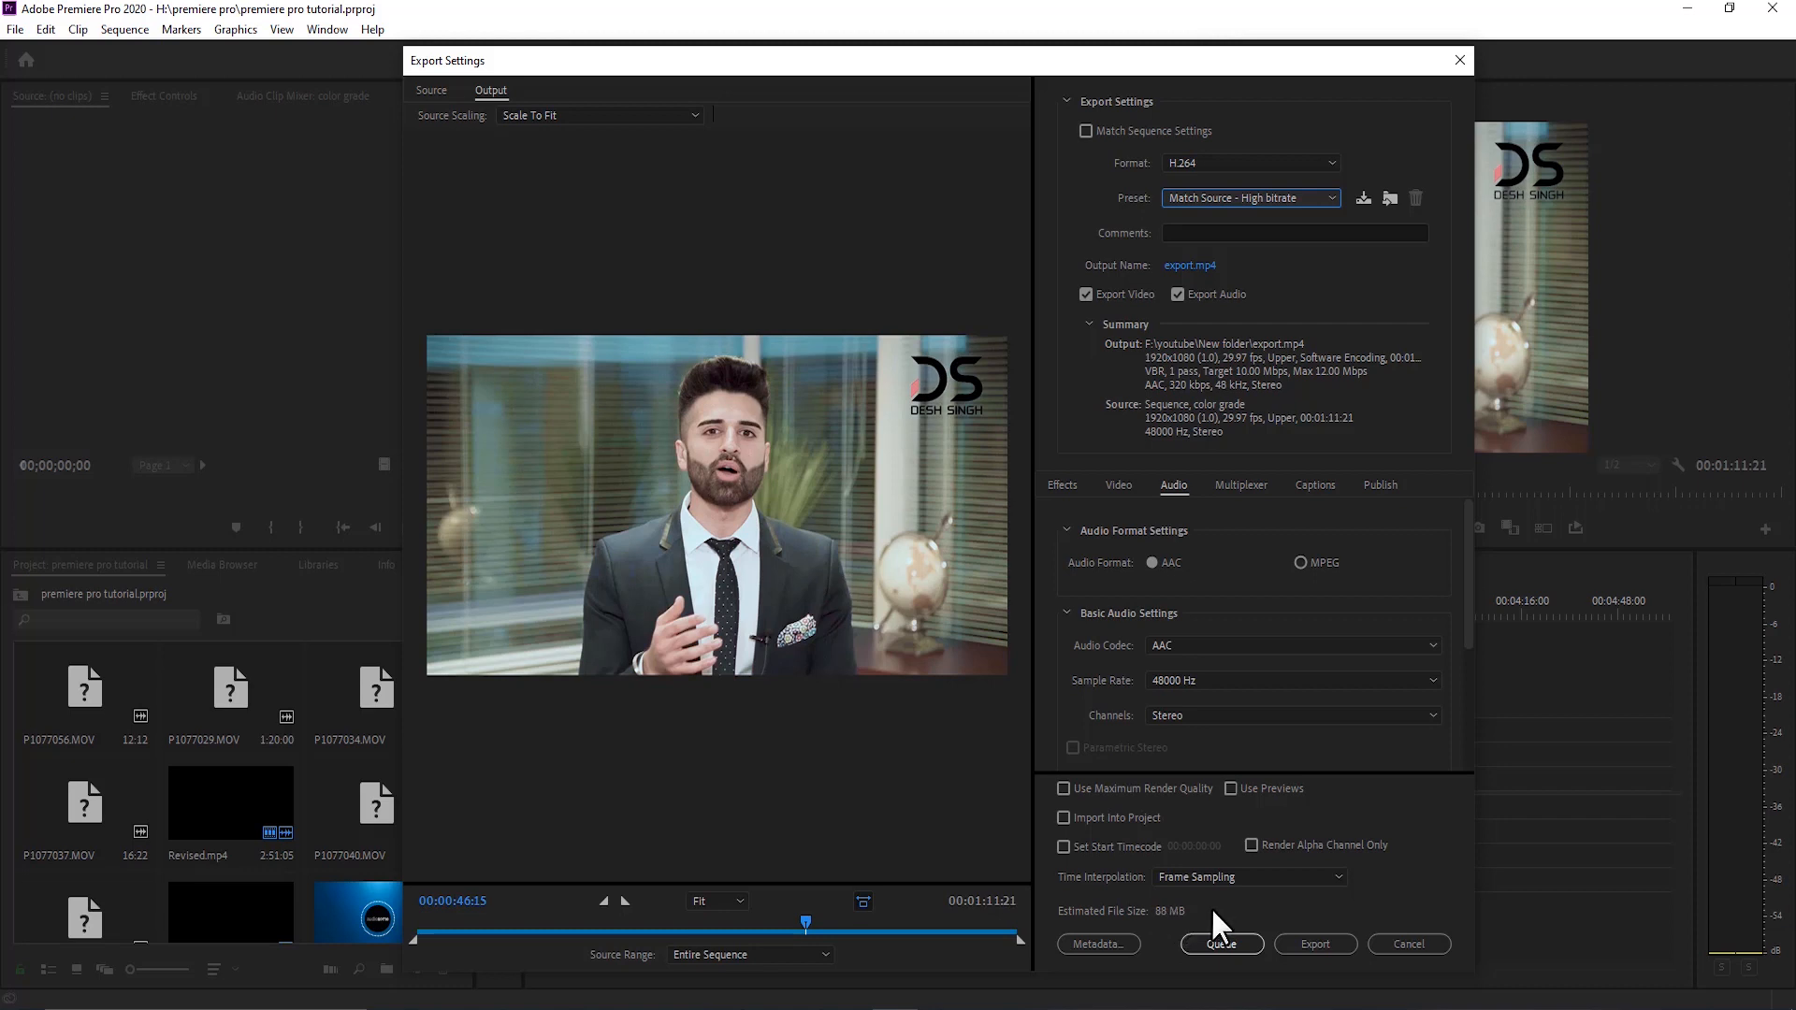
- Look through the available export presets and formats without changing either selection
{"action": "left_click", "coordinate": [1300, 198]}
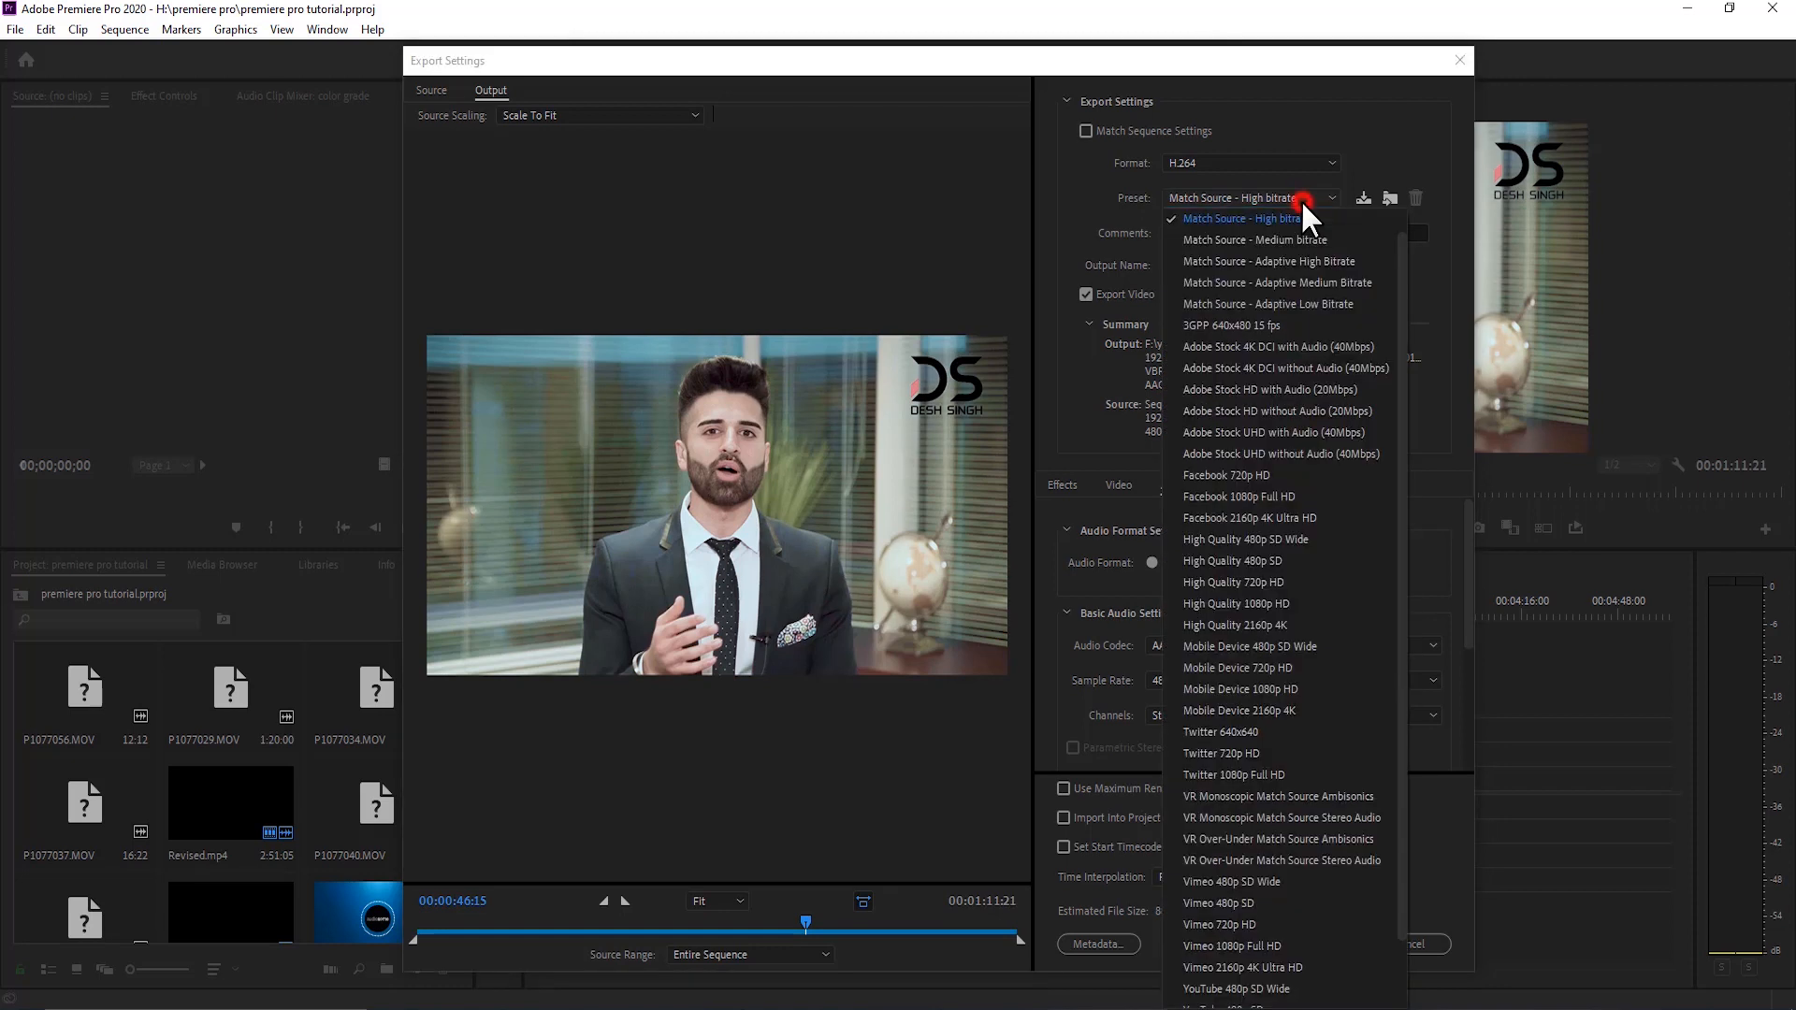
{"action": "left_click", "coordinate": [1349, 120]}
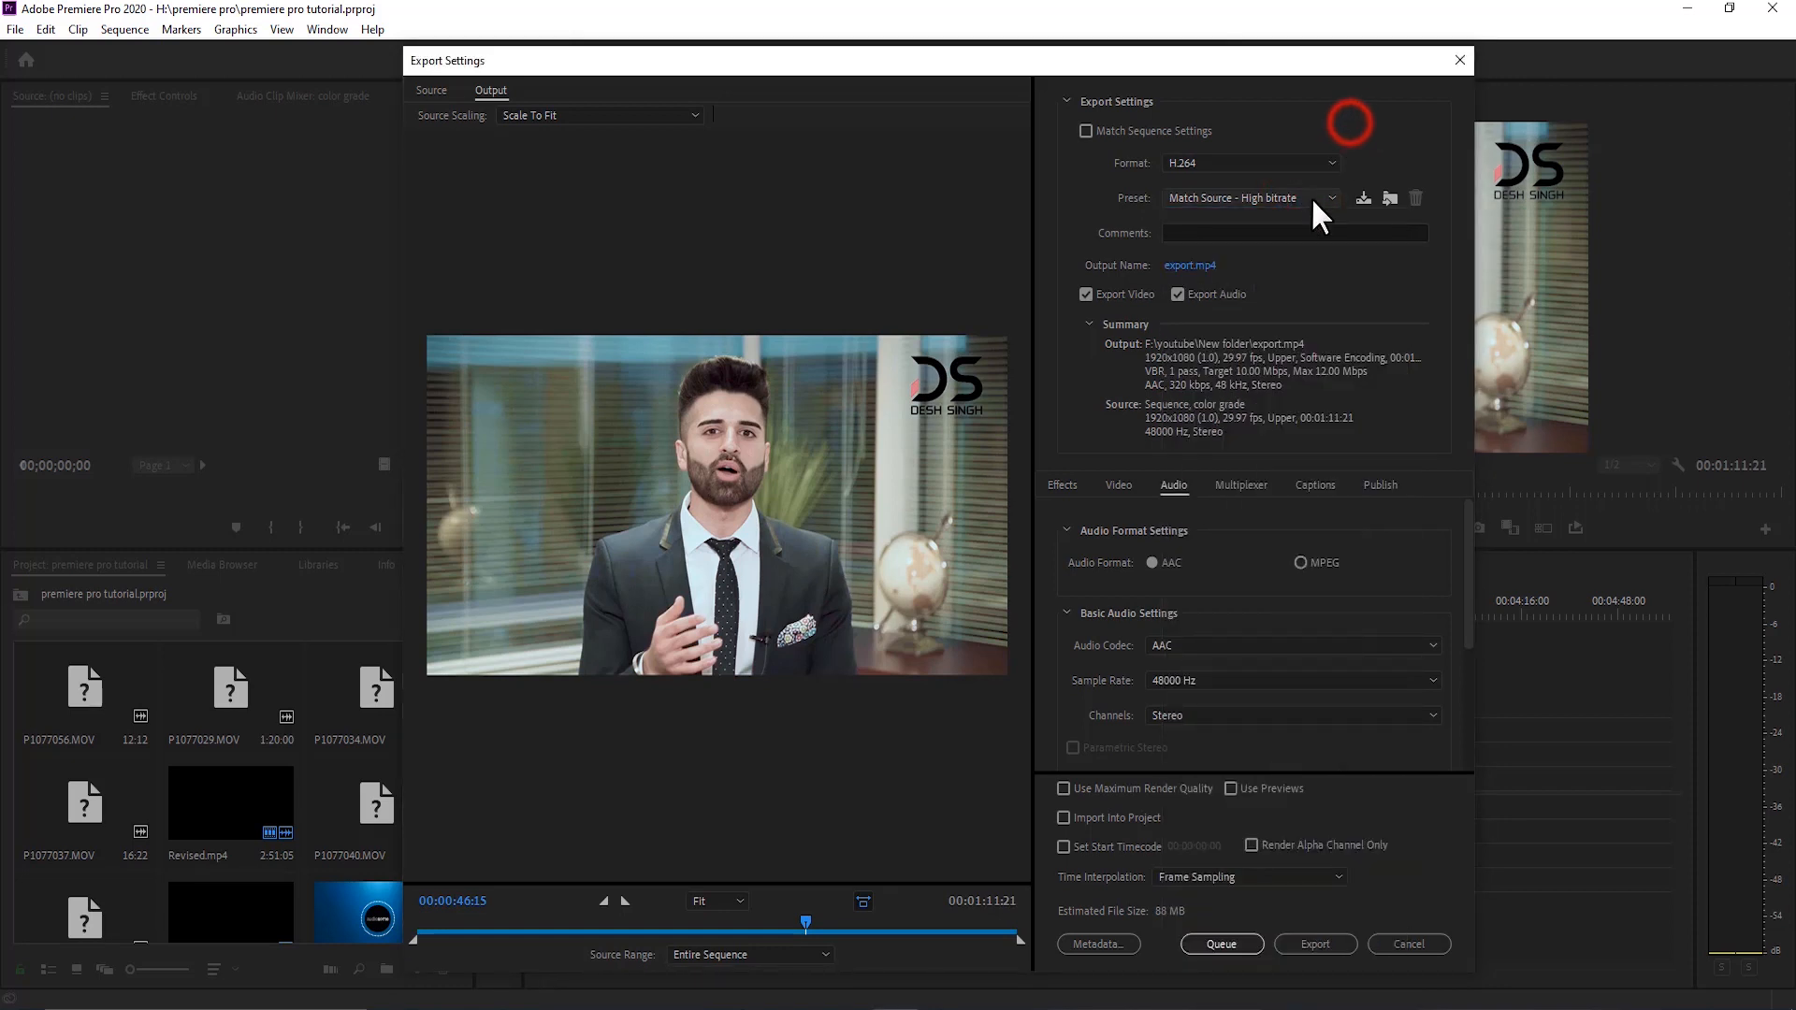
{"action": "left_click", "coordinate": [1274, 158]}
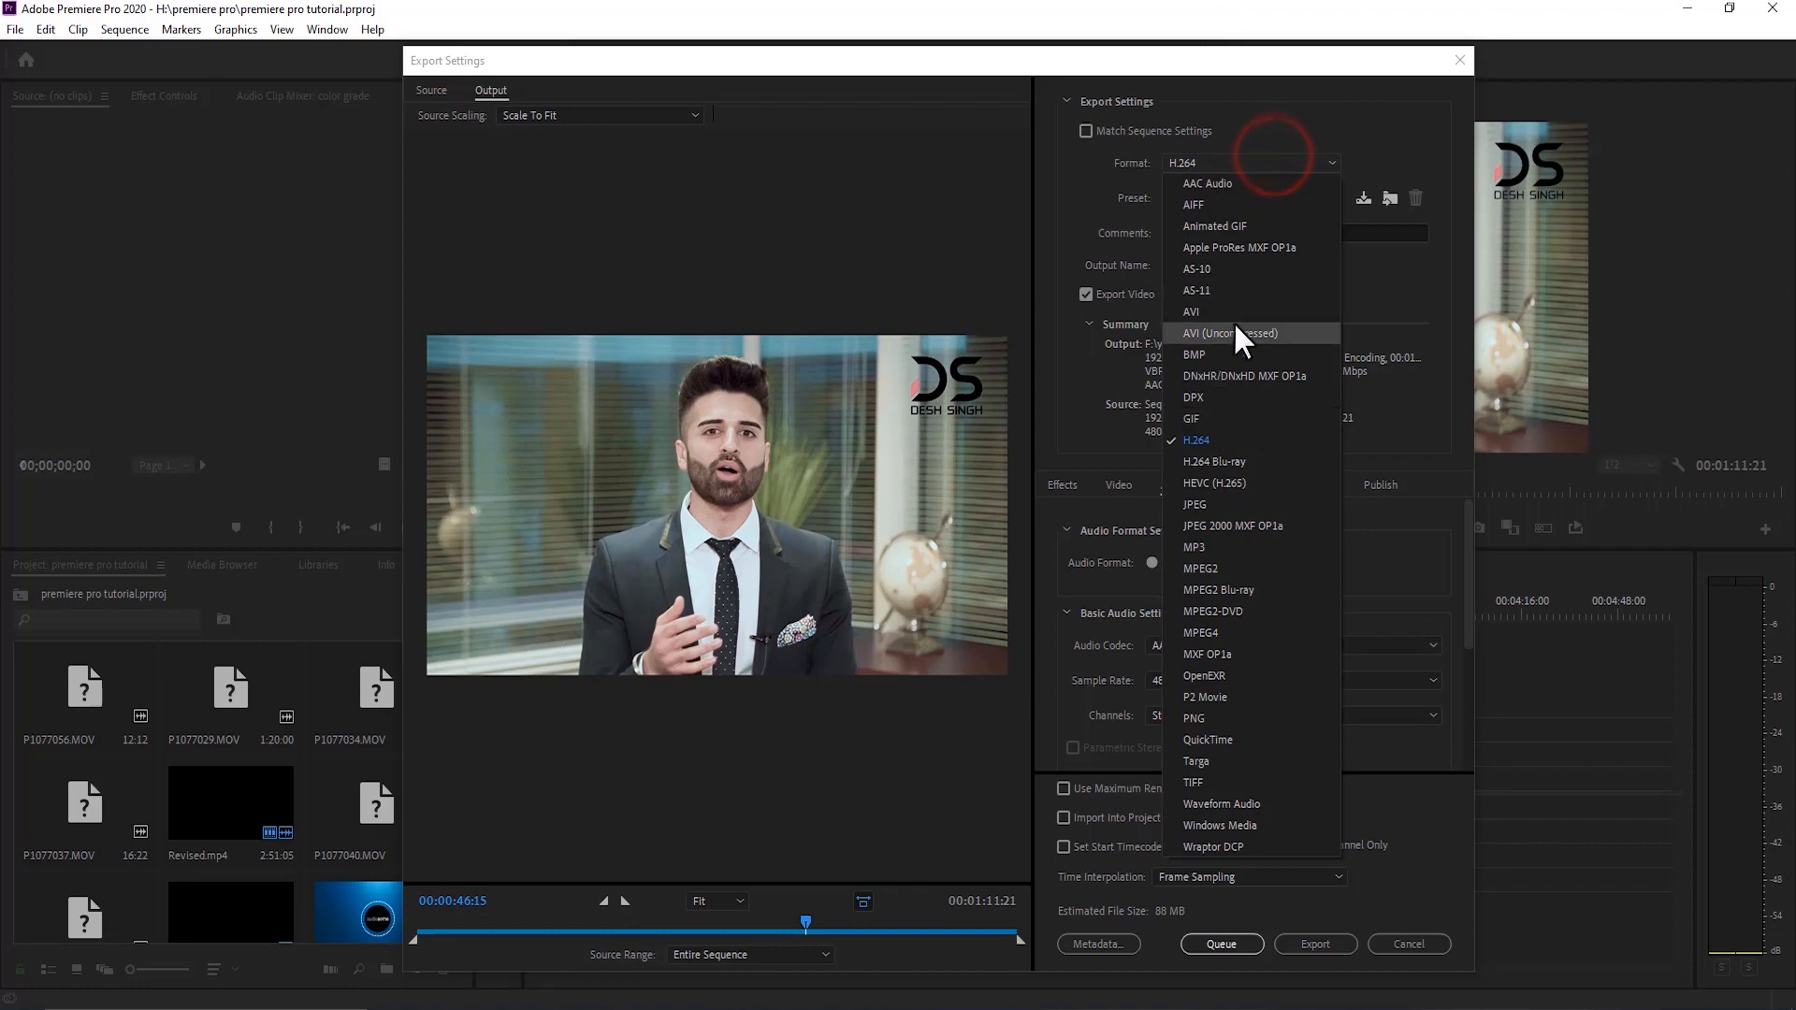
{"action": "left_click", "coordinate": [1387, 85]}
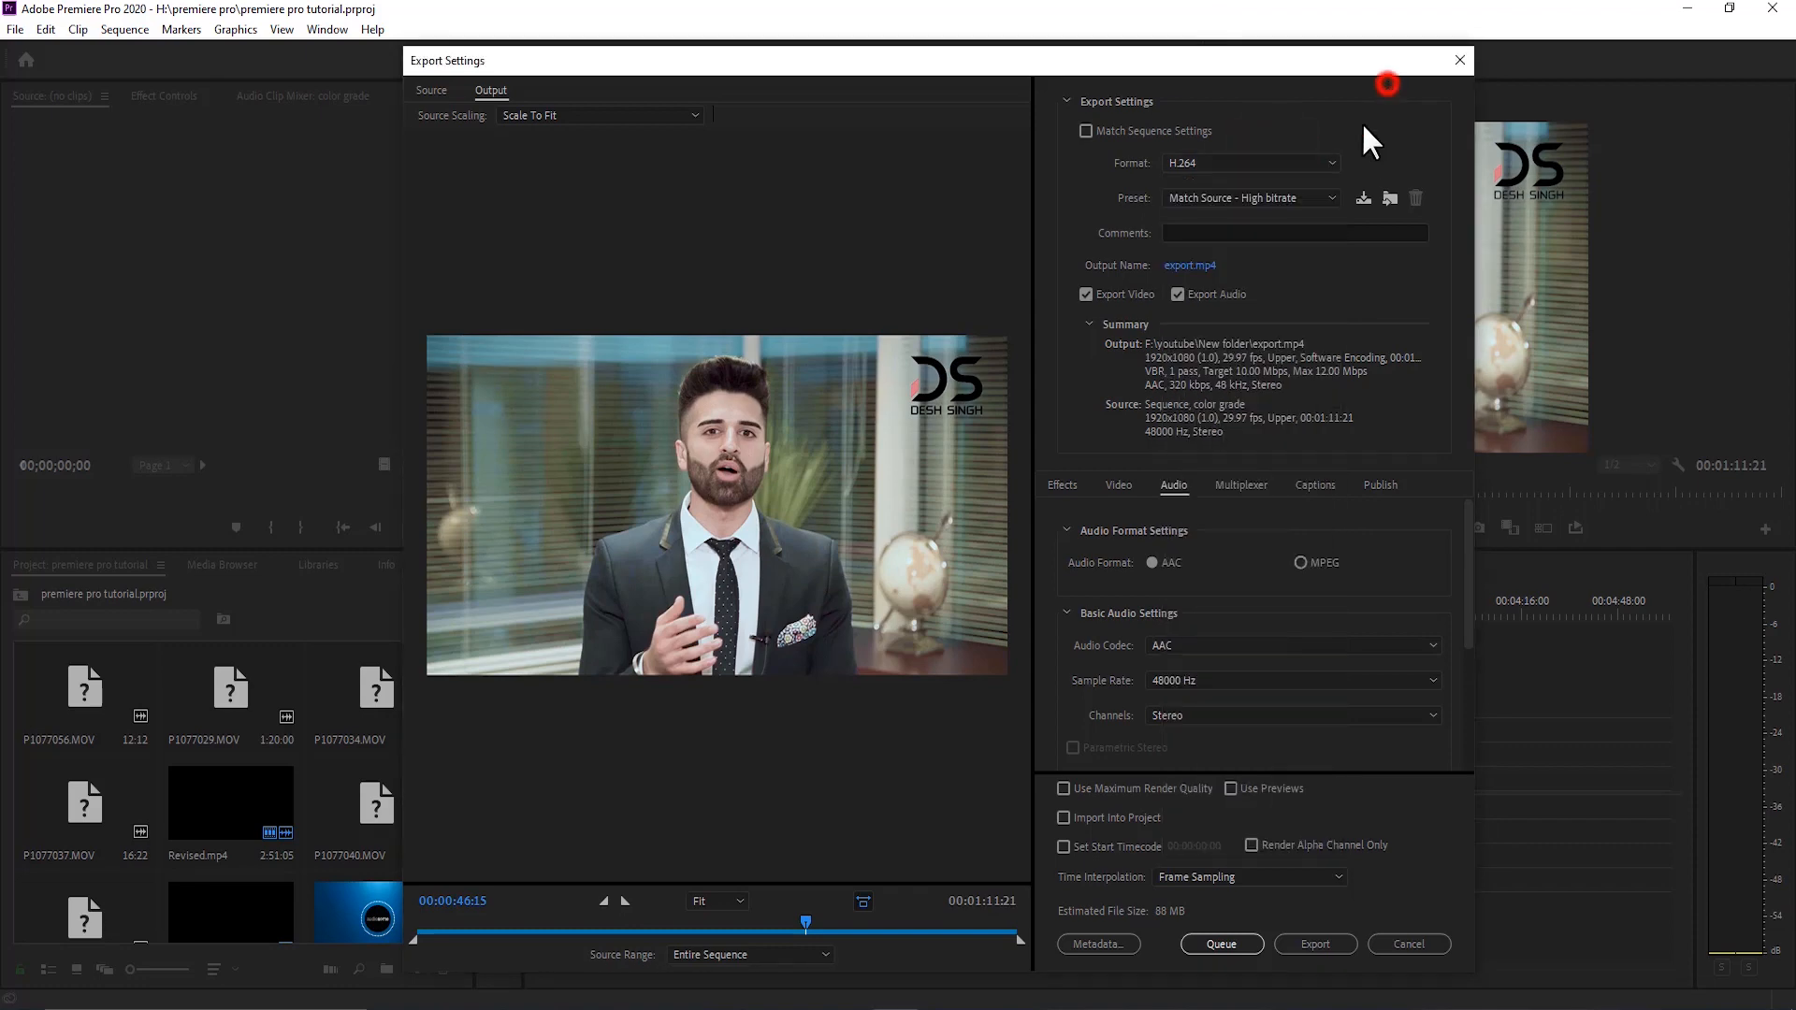
- Check the output file's save location and the video settings, and export the sequence as export.mp4
{"action": "left_click", "coordinate": [1195, 267]}
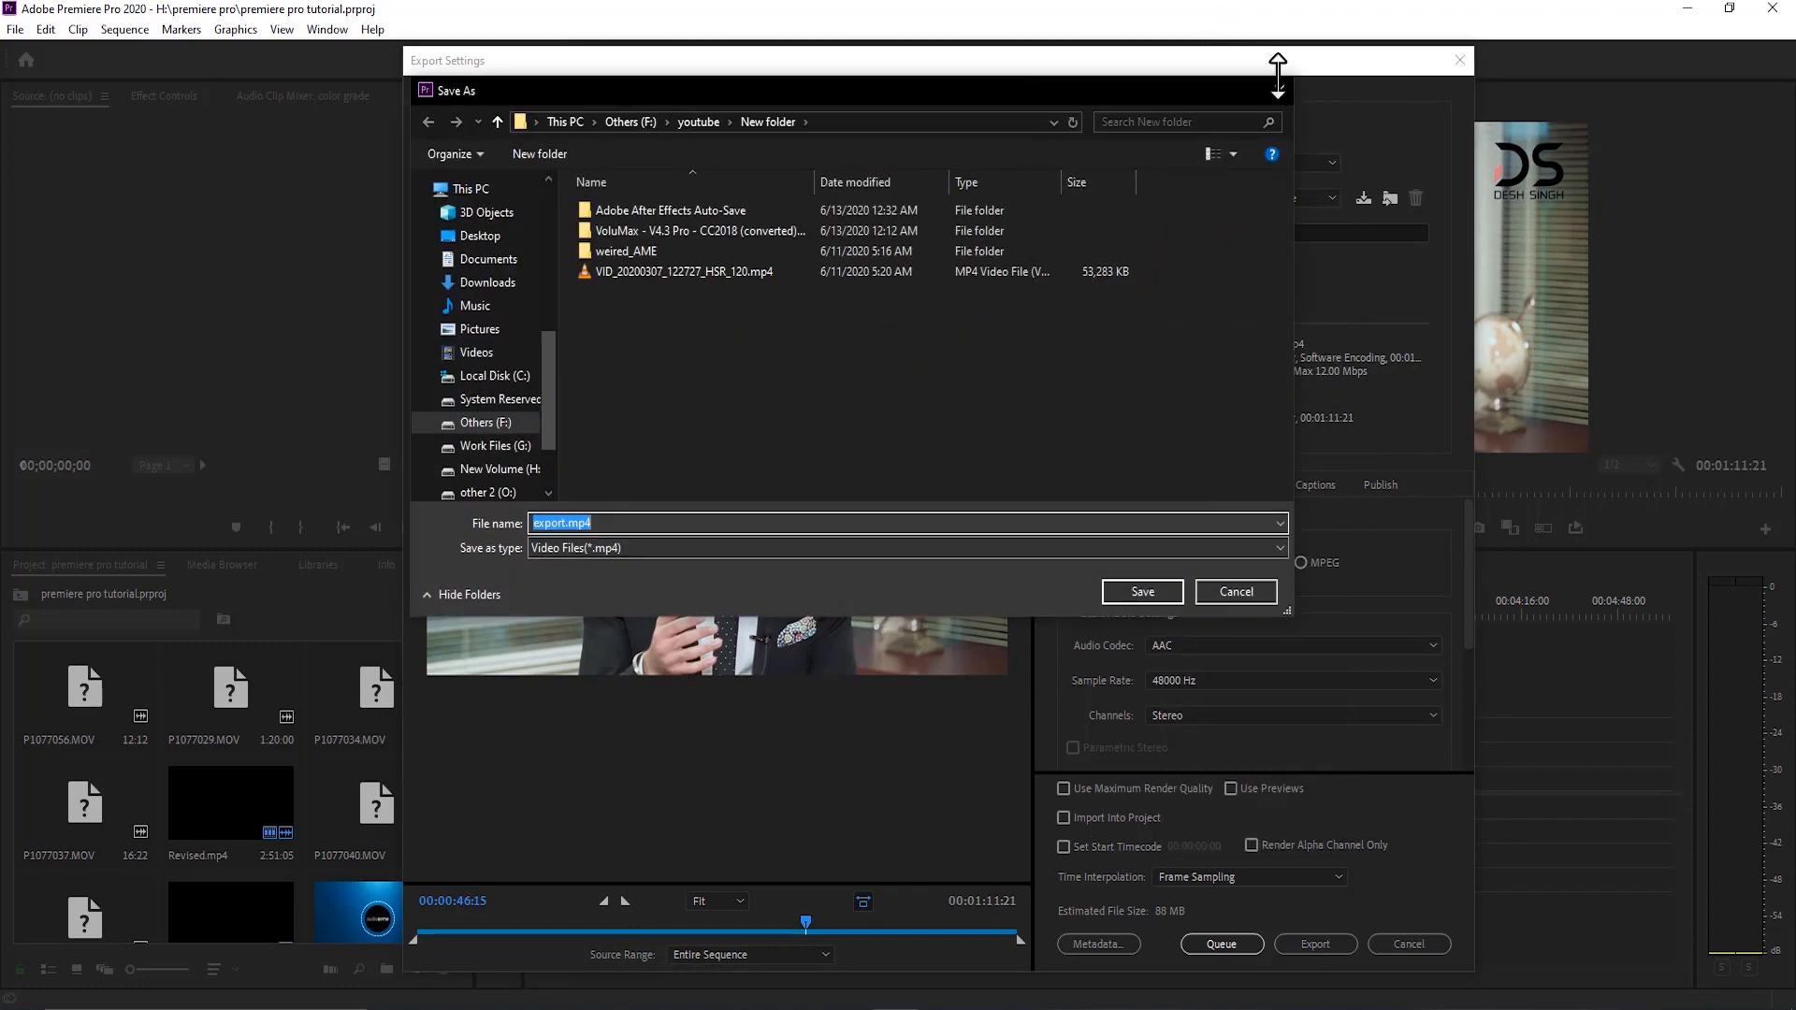
{"action": "left_click", "coordinate": [1276, 82]}
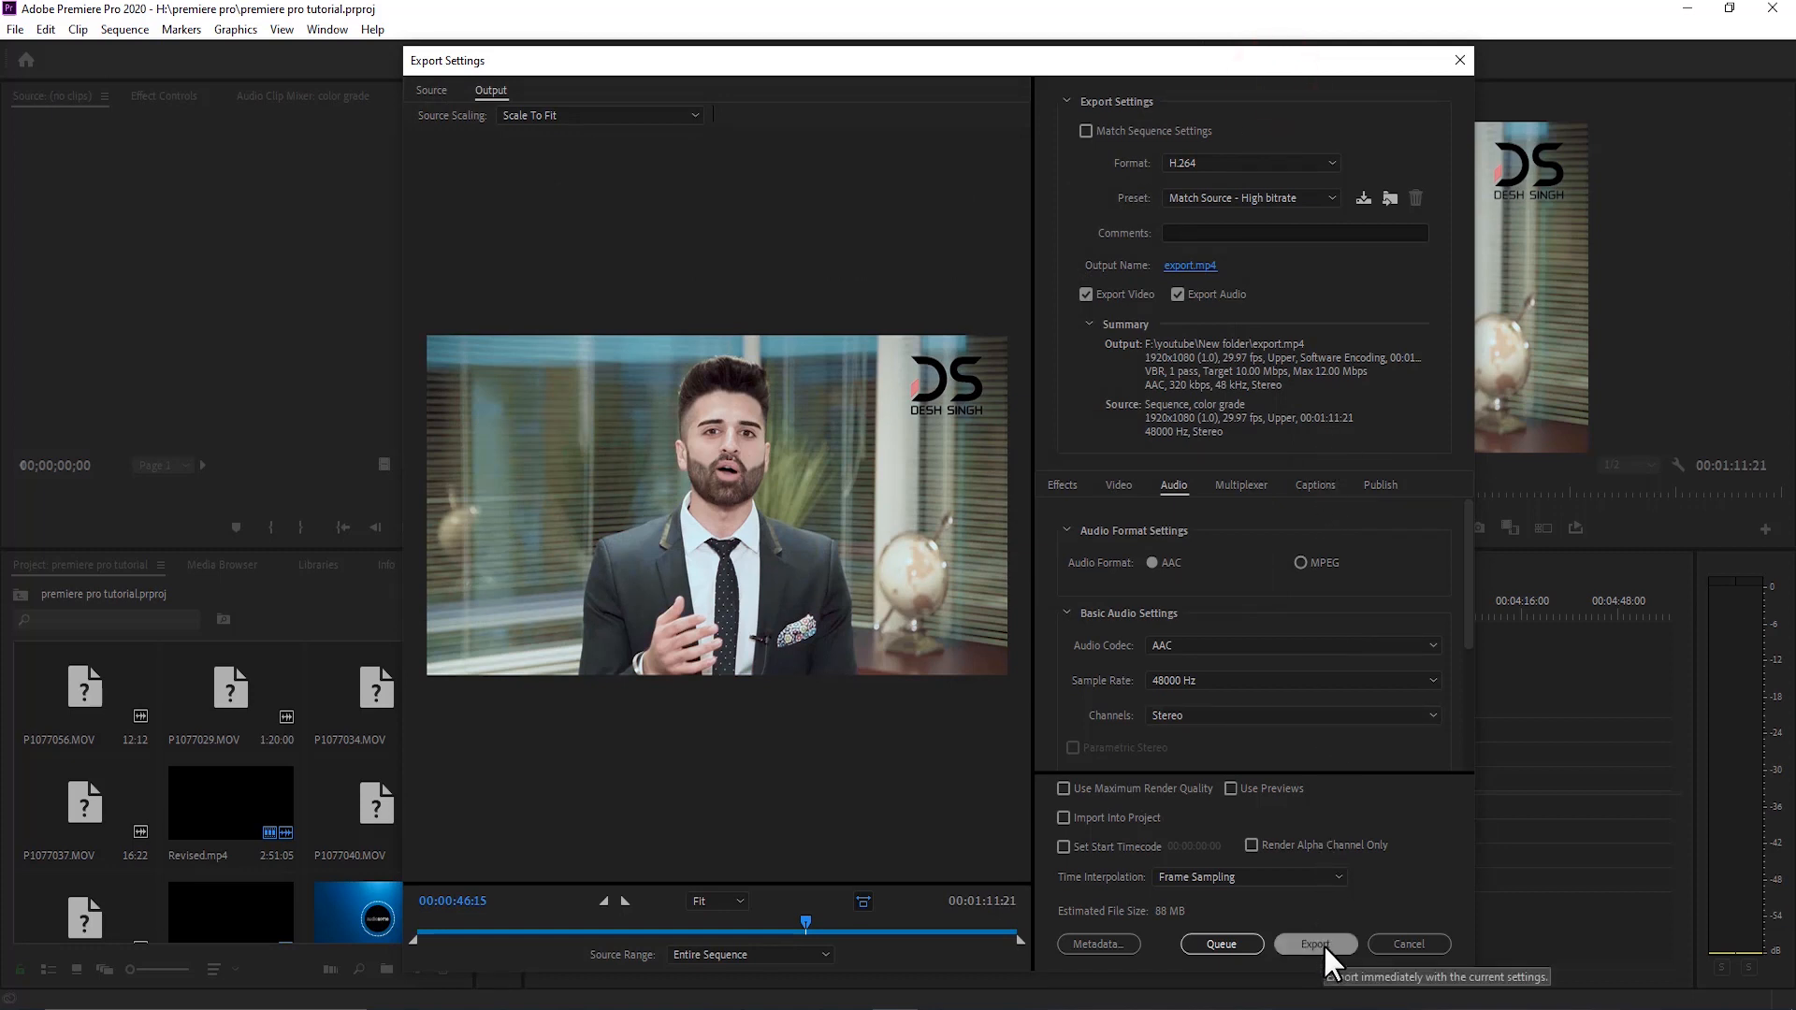
{"action": "left_click", "coordinate": [1120, 486]}
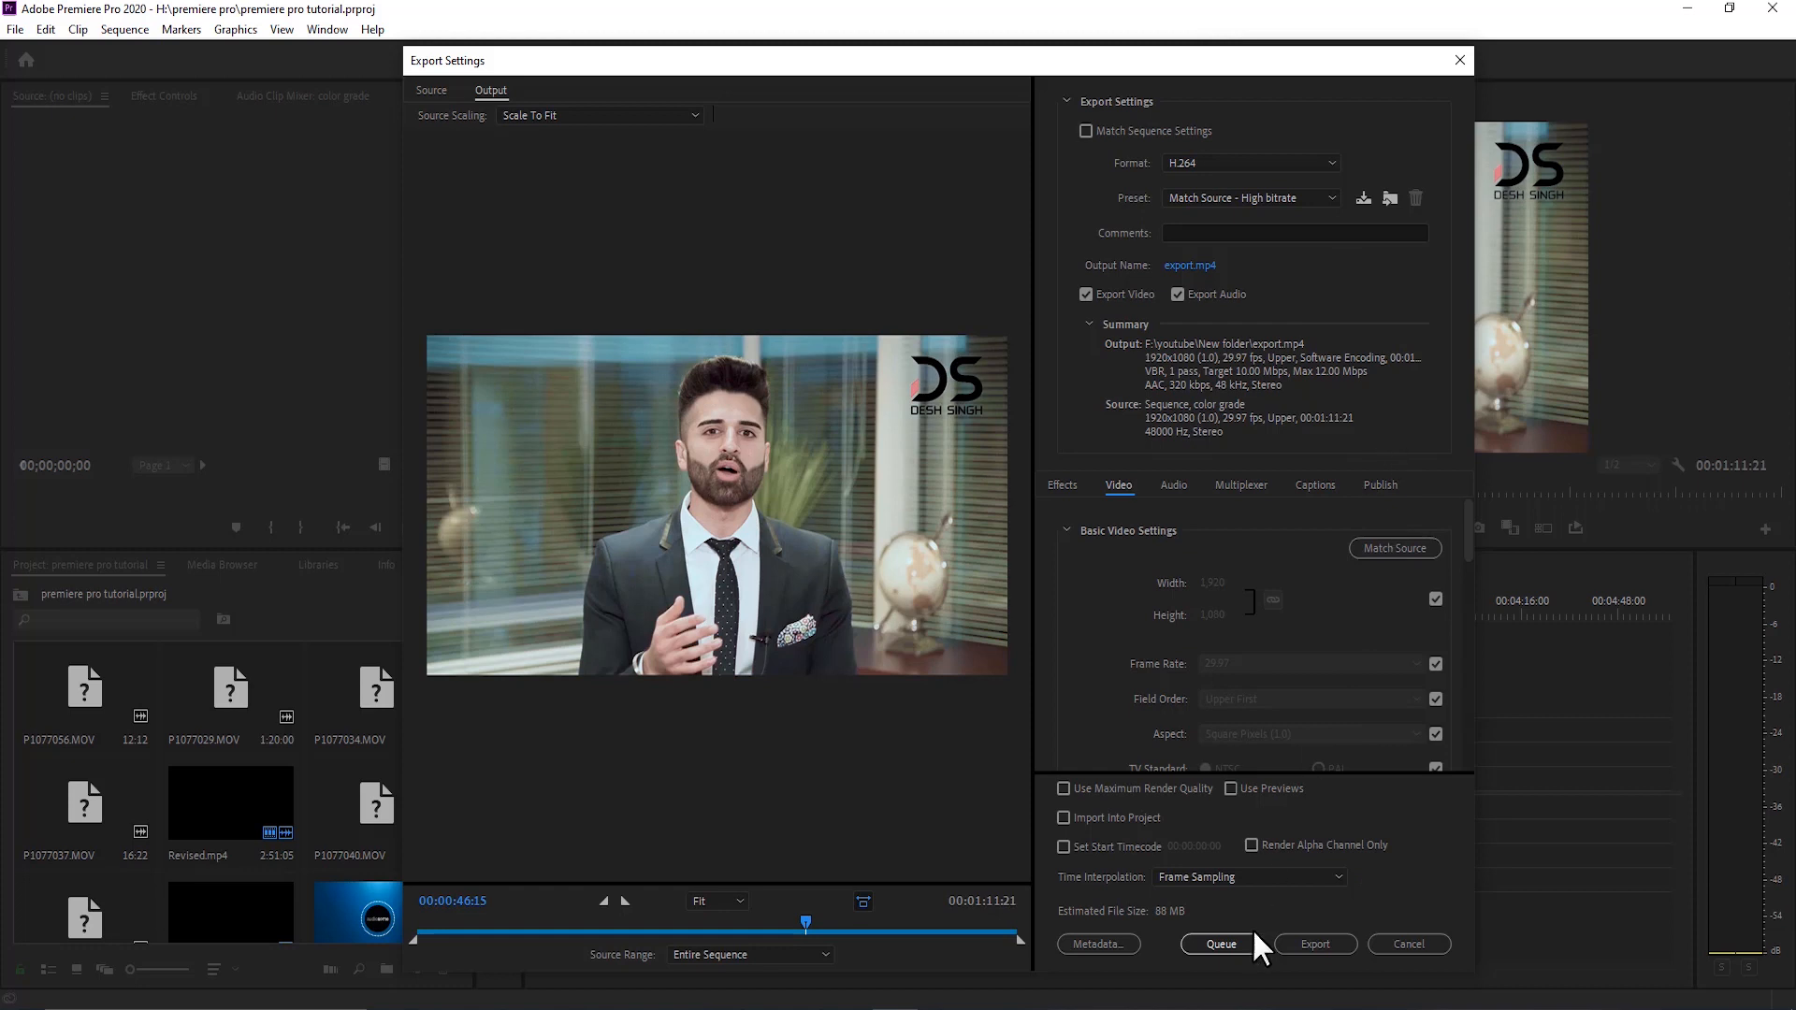
{"action": "left_click", "coordinate": [1317, 947]}
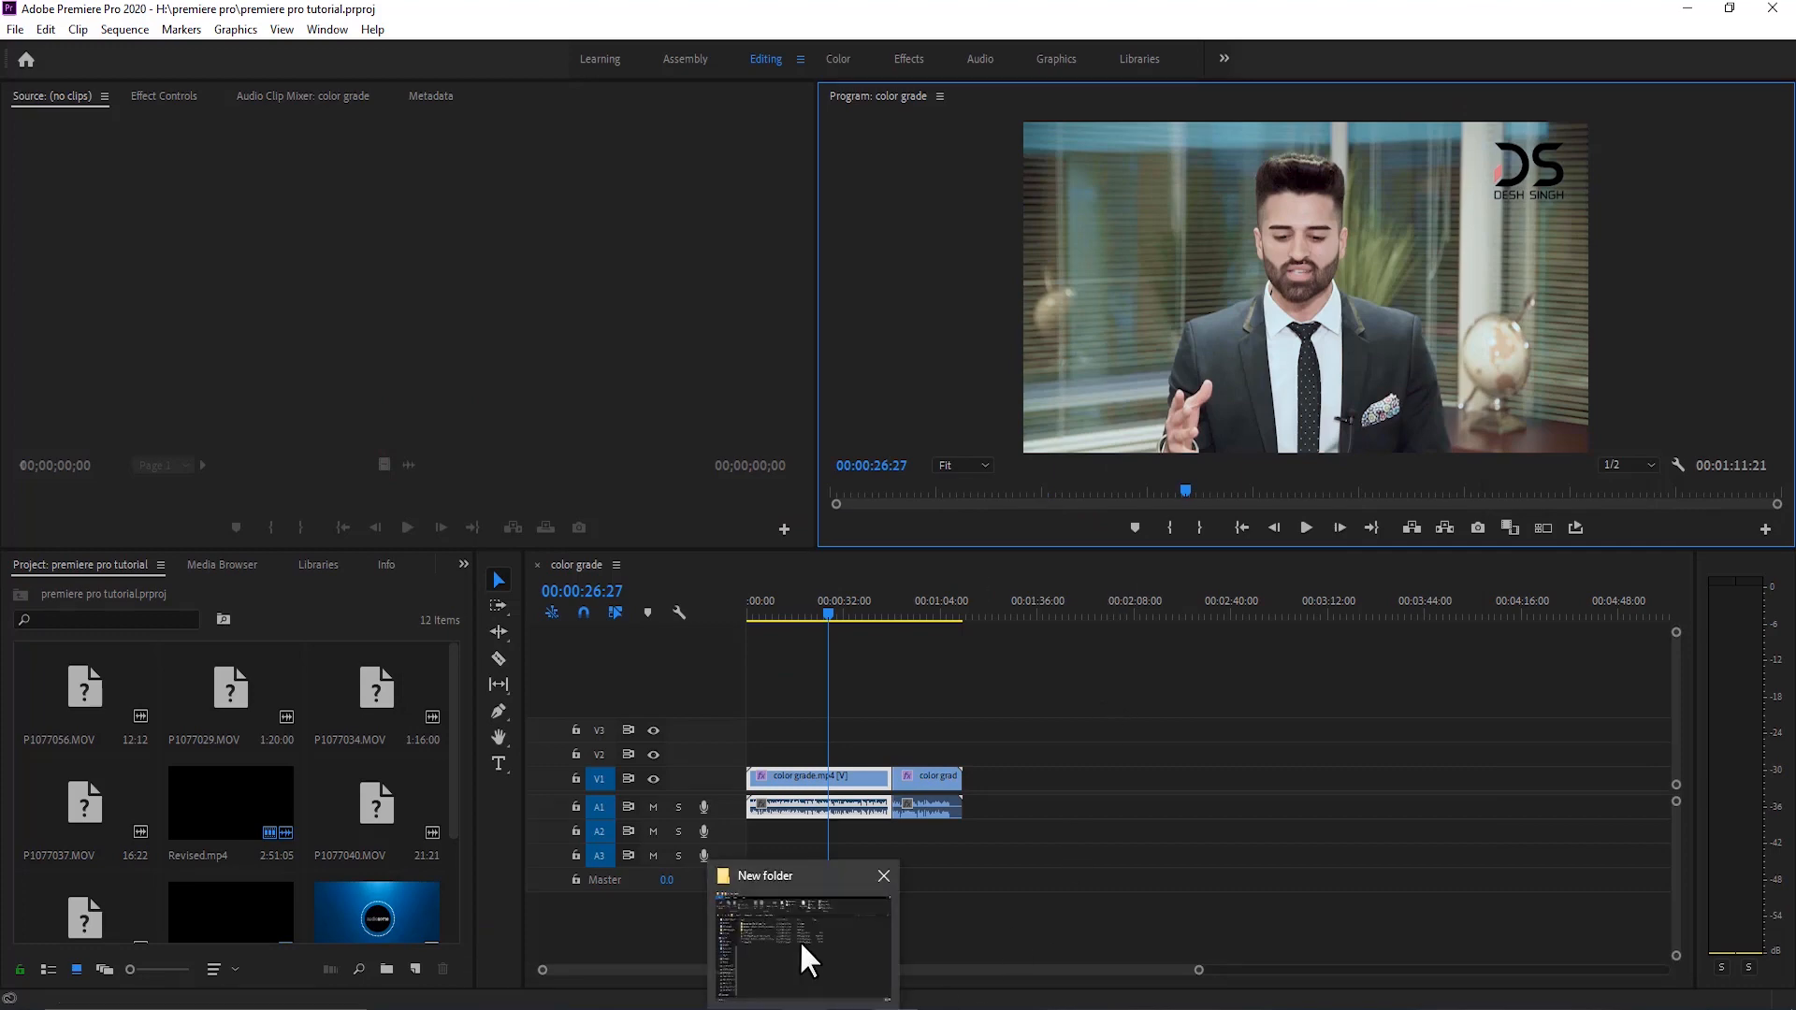
- Switch to File Explorer's New folder and play export.mp4 in VLC media player, full screen with the volume at 110%
{"action": "left_click", "coordinate": [799, 943]}
{"action": "left_click", "coordinate": [587, 408]}
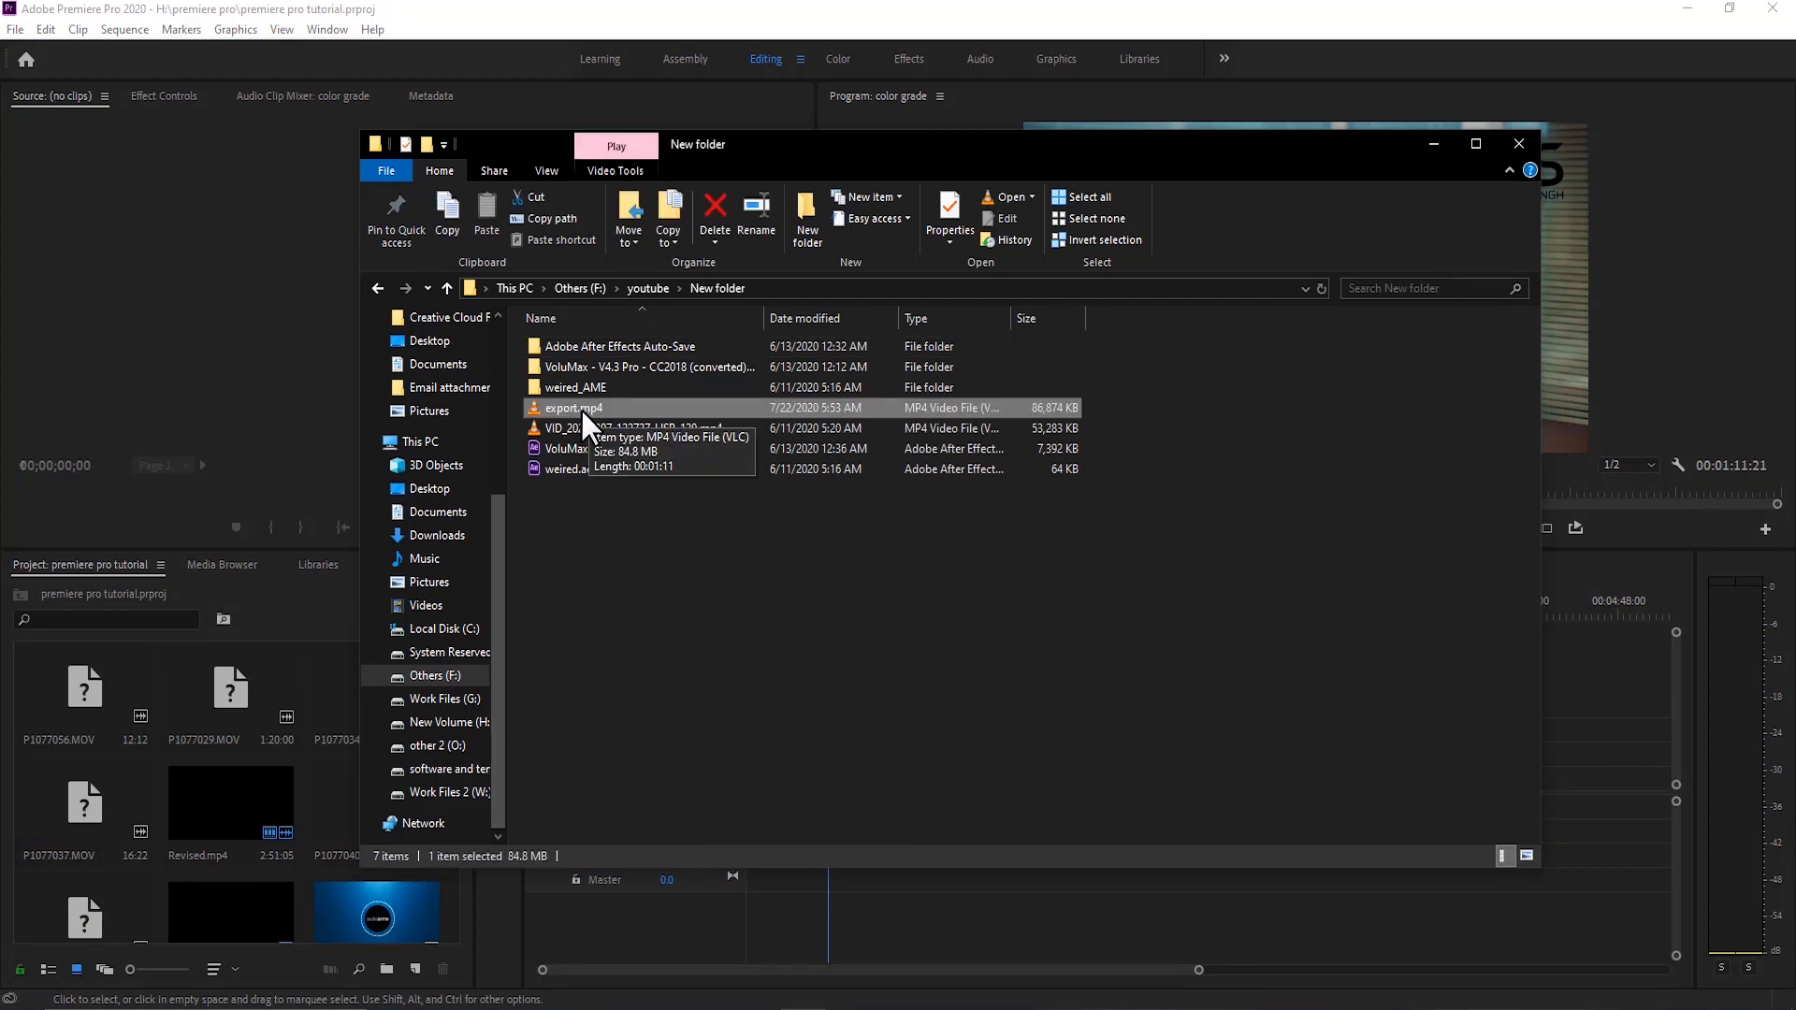
{"action": "double_click", "coordinate": [581, 409]}
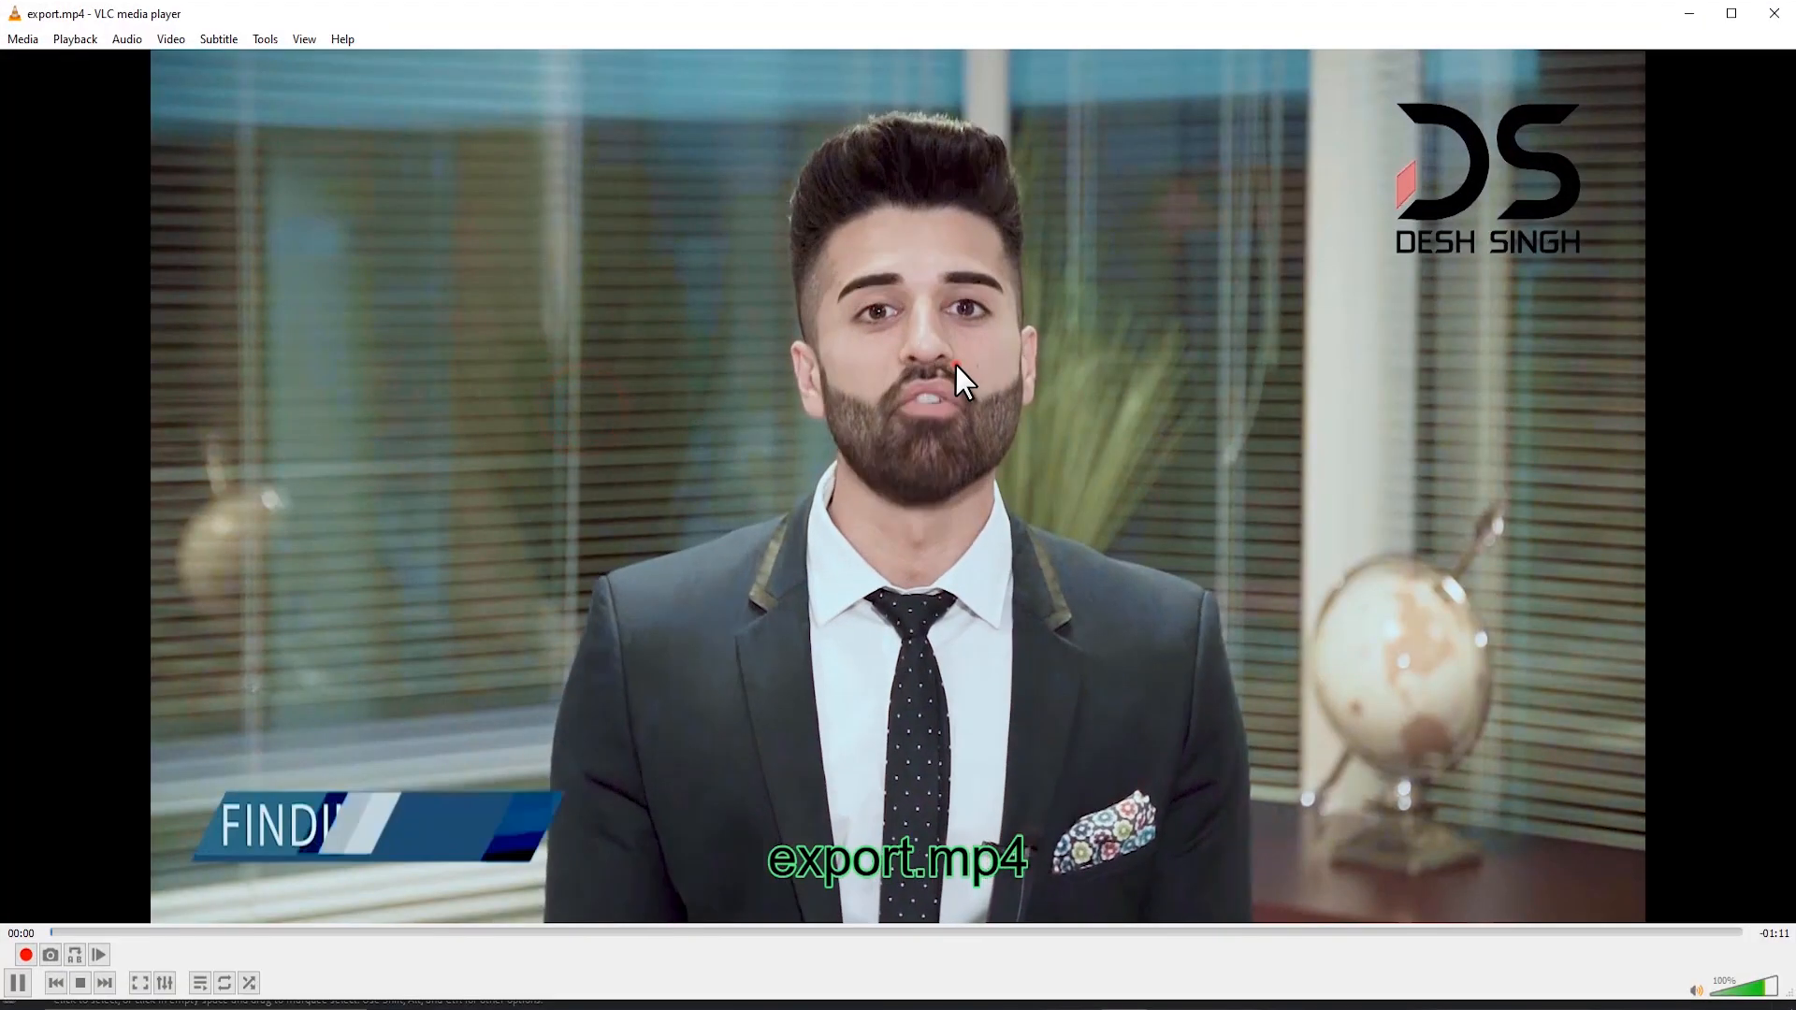
{"action": "double_click", "coordinate": [956, 365]}
{"action": "scroll", "coordinate": [1029, 455], "scroll_direction": "up", "scroll_amount": 2}
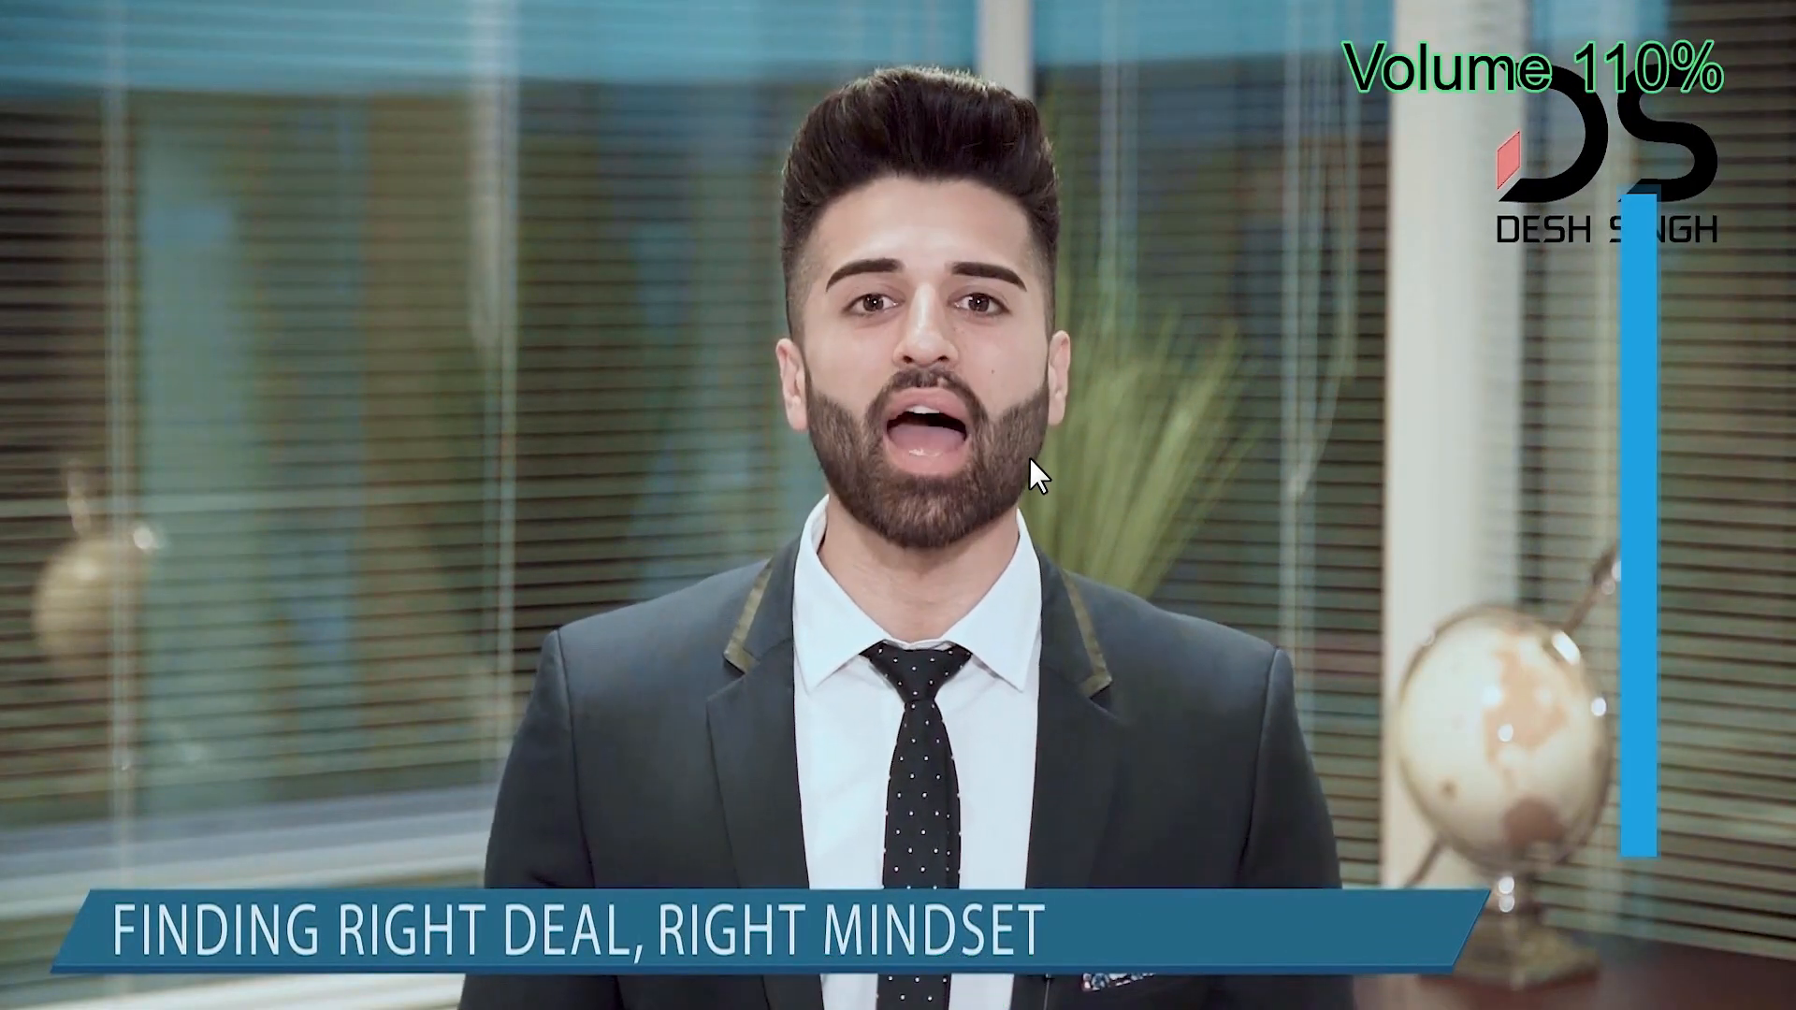